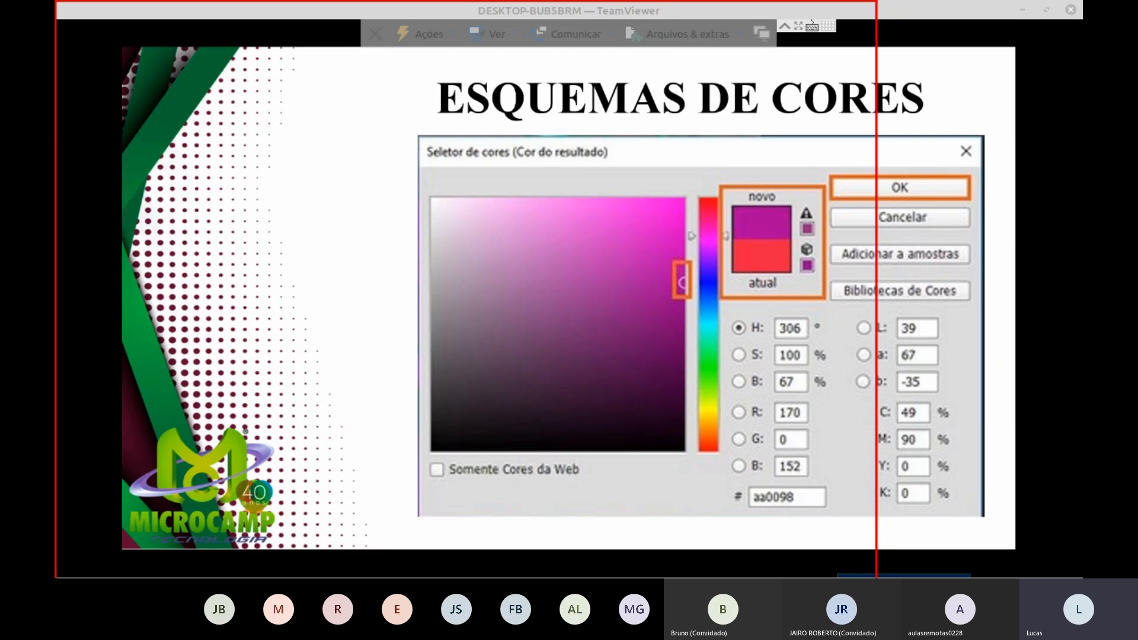
Step: Switch to Adobe Color in the browser and set swatch A's red to 218 and blue to 0, with brightness reduced to 5
{"action": "key", "text": "super+d"}
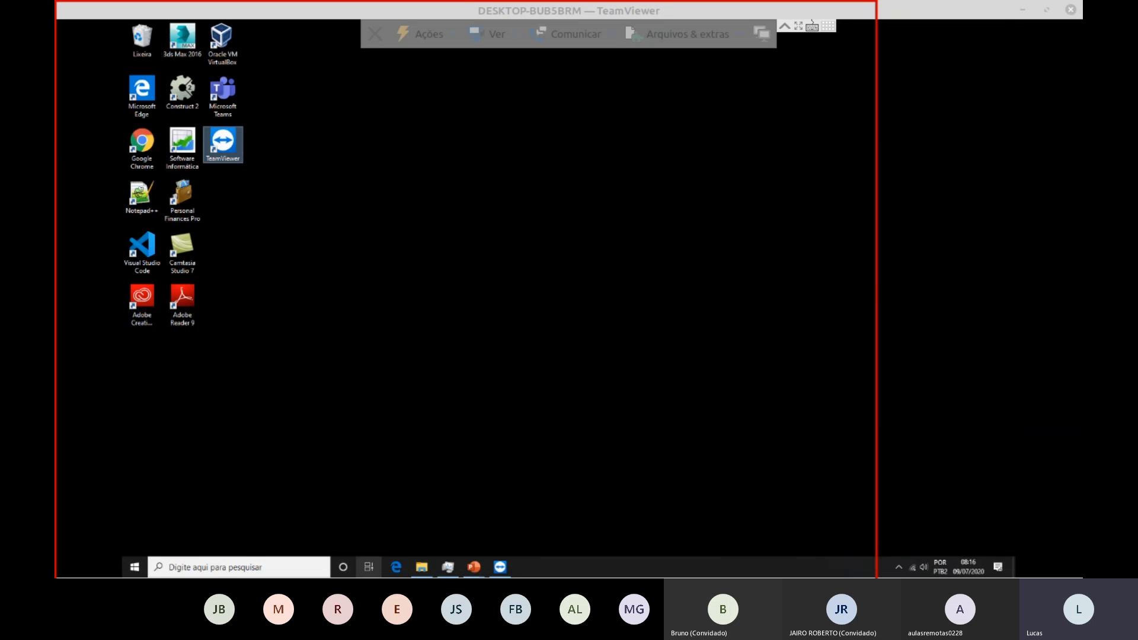
{"action": "left_click", "coordinate": [396, 568]}
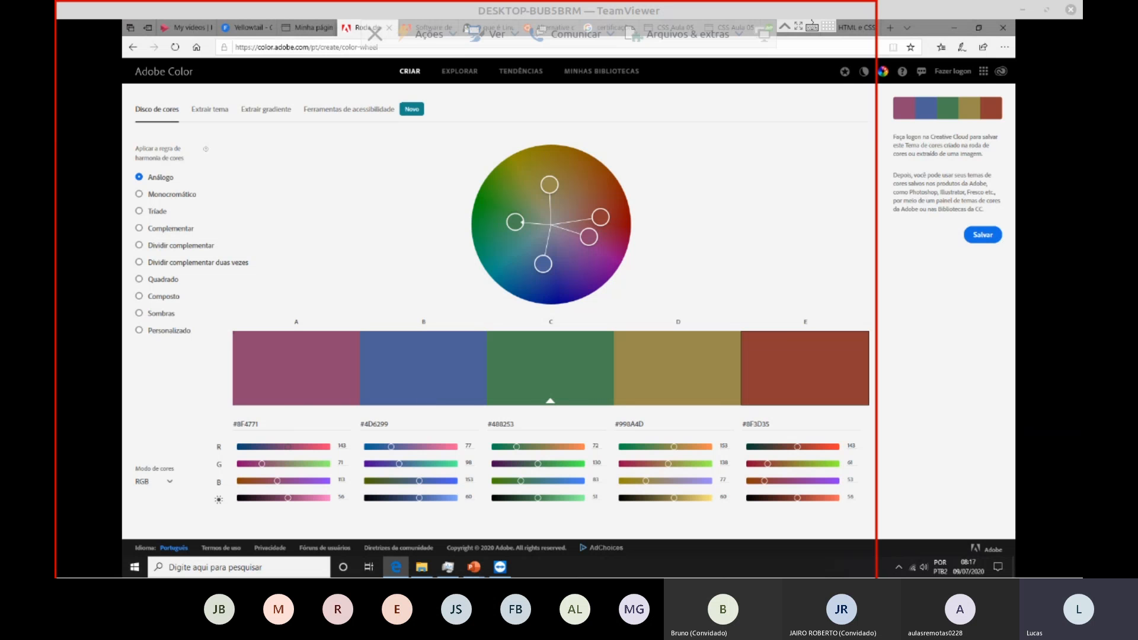
{"action": "left_click_drag", "start_coordinate": [288, 447], "coordinate": [316, 447]}
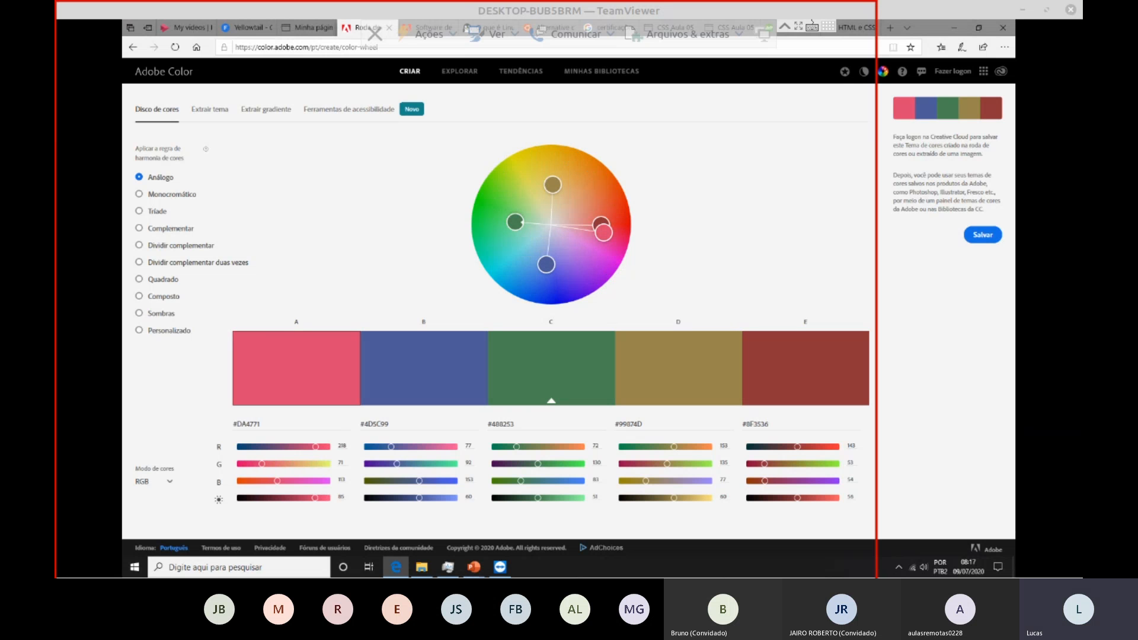
{"action": "left_click_drag", "start_coordinate": [277, 481], "coordinate": [240, 481]}
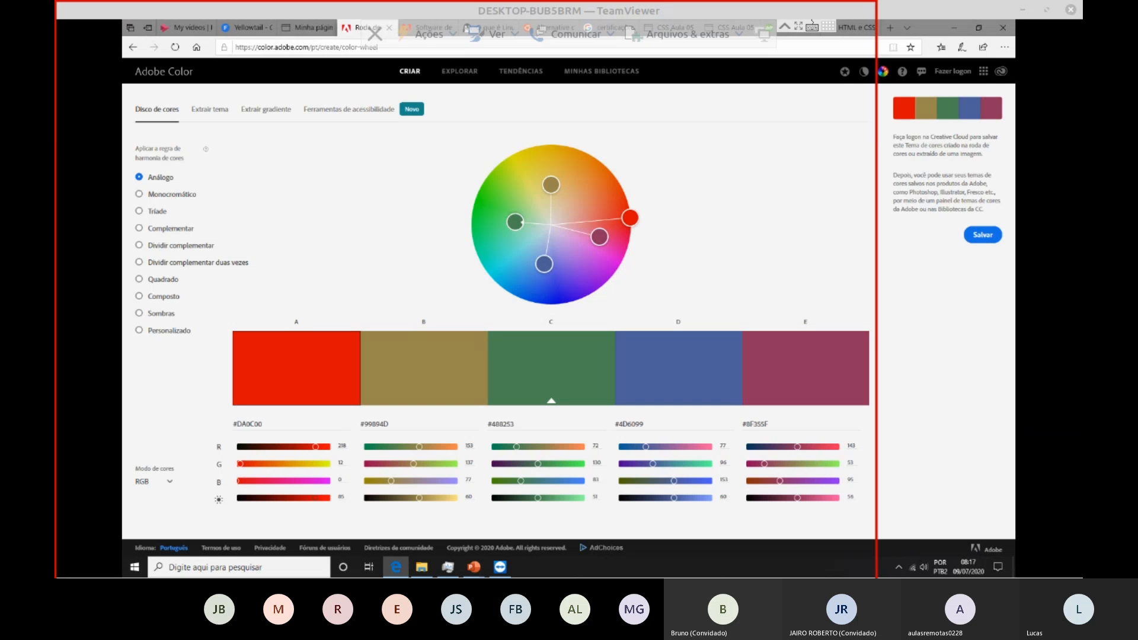
{"action": "left_click_drag", "start_coordinate": [315, 498], "coordinate": [240, 498]}
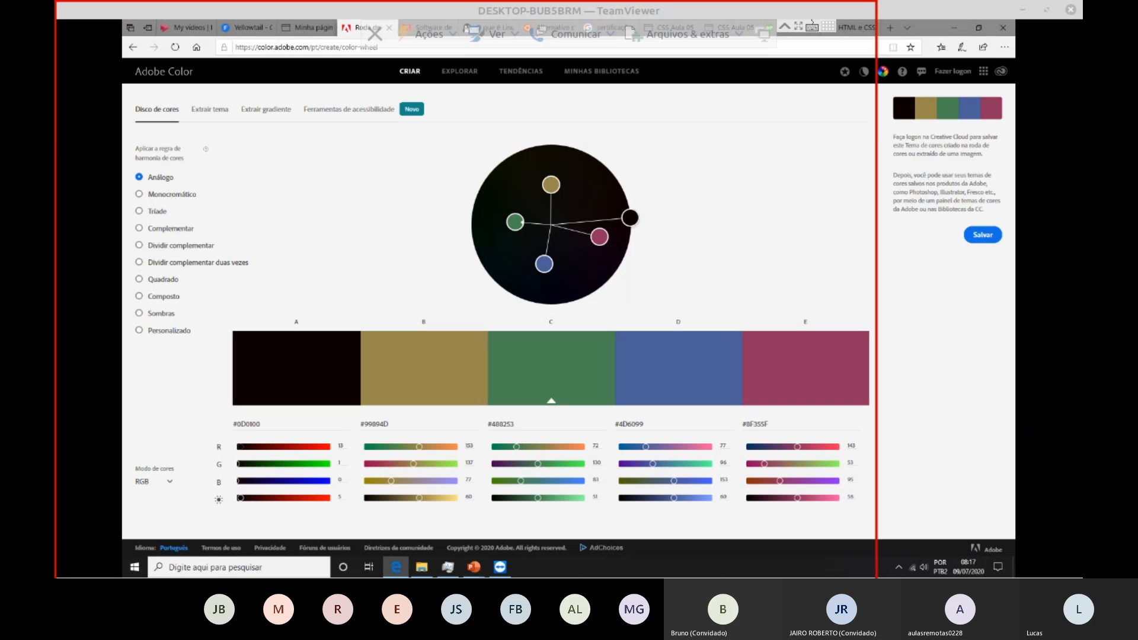
Step: Raise swatch A's red value to 255, and then set its brightness to 0
{"action": "left_click_drag", "start_coordinate": [240, 447], "coordinate": [326, 447]}
{"action": "double_click", "coordinate": [342, 446]}
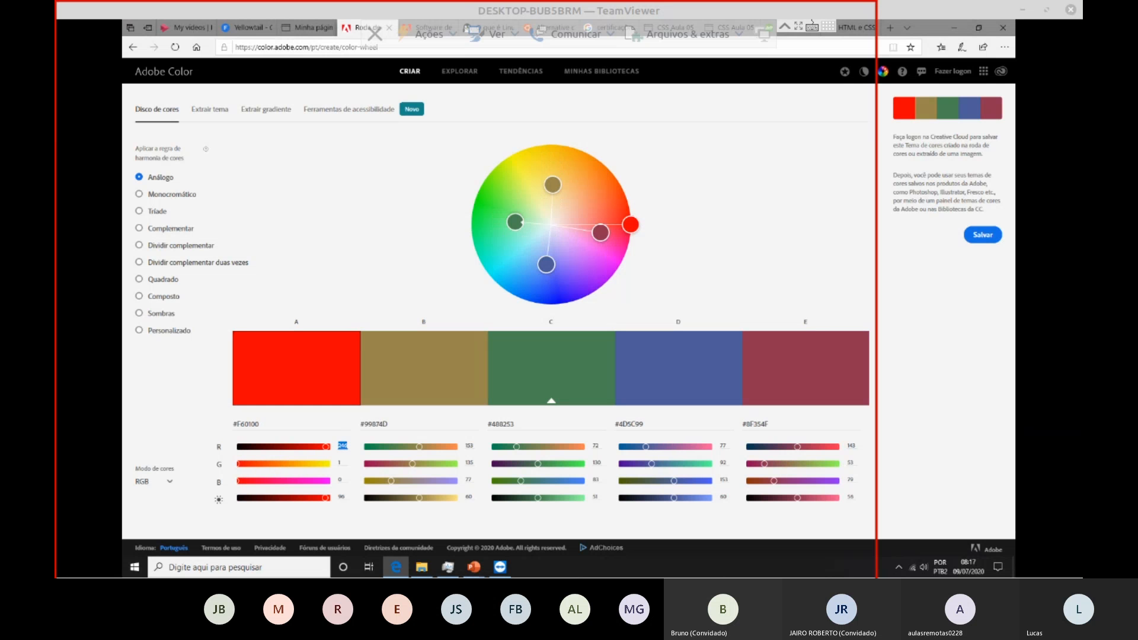
{"action": "type", "text": "255"}
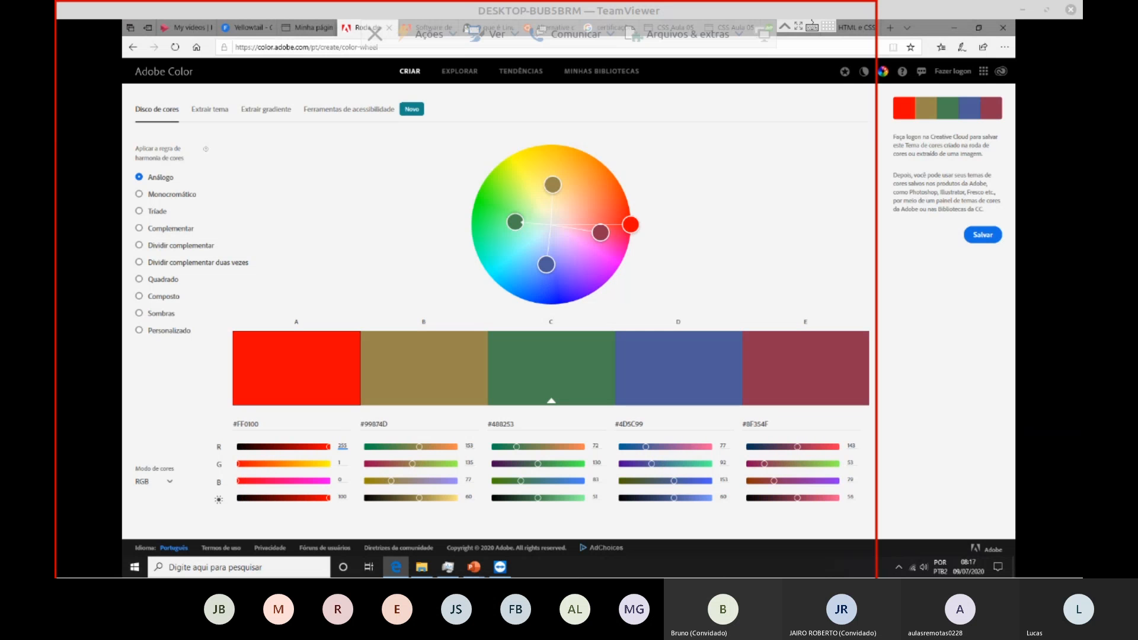
{"action": "key", "text": "Tab"}
{"action": "double_click", "coordinate": [343, 497]}
{"action": "type", "text": "0"}
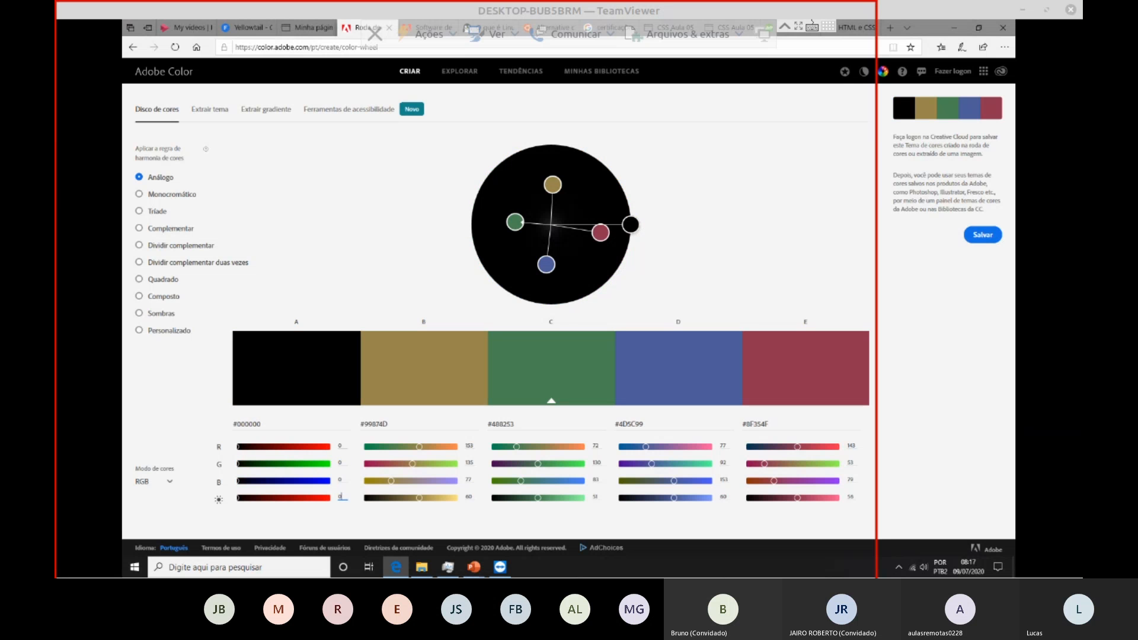
Step: Set swatch A's red value to 255 and move its marker on the colour wheel to the orange #FF693B
{"action": "double_click", "coordinate": [340, 446]}
{"action": "type", "text": "255"}
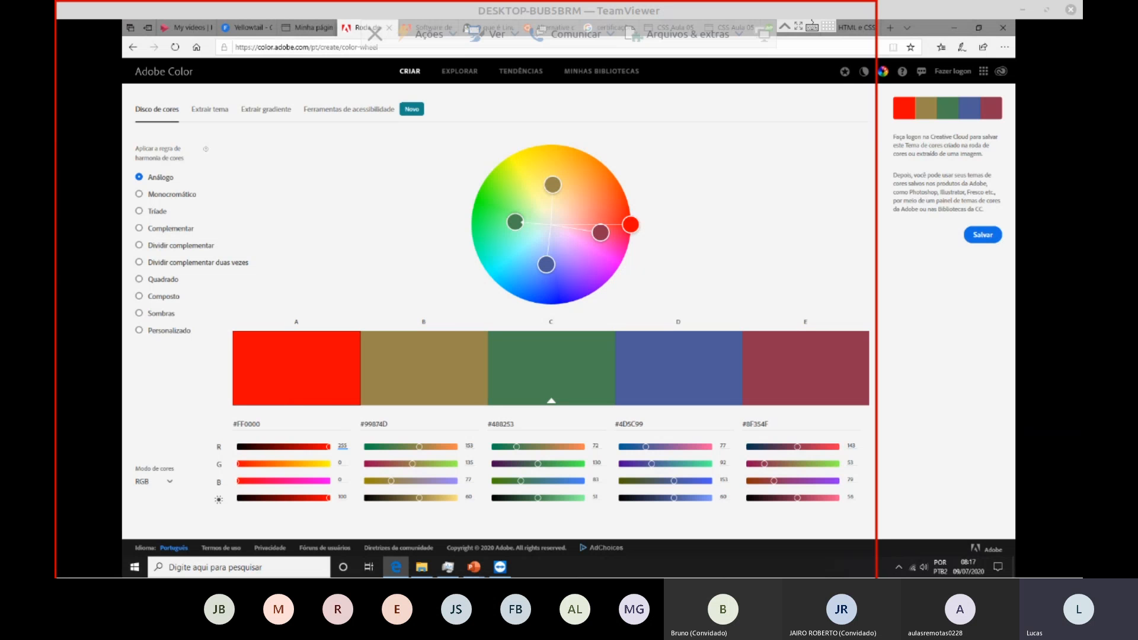
{"action": "left_click_drag", "start_coordinate": [631, 225], "coordinate": [607, 200]}
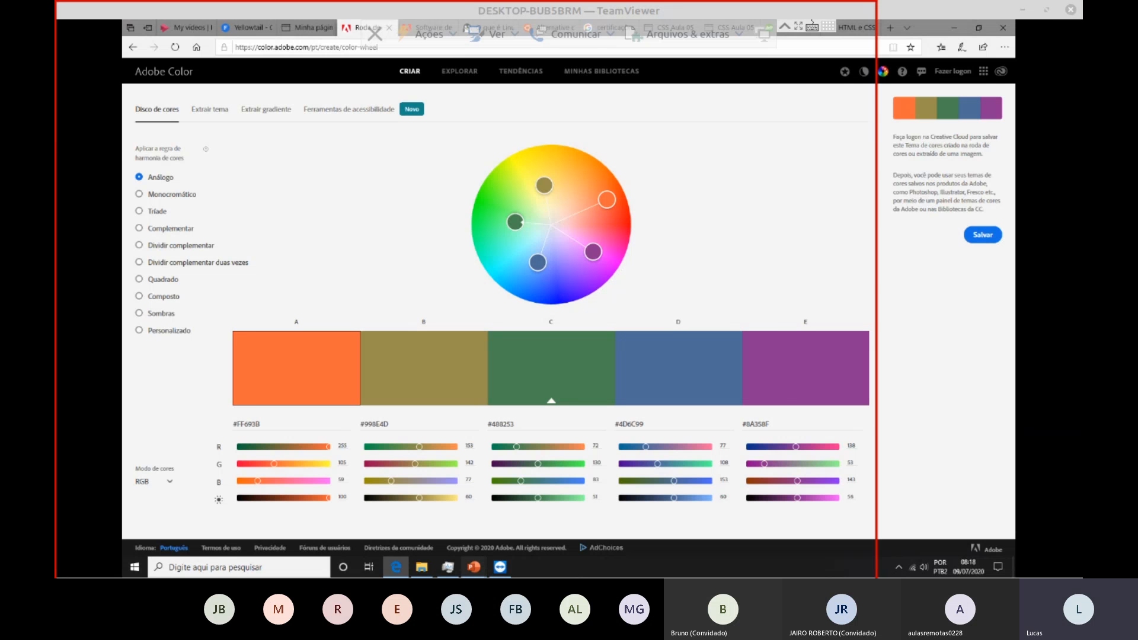
Step: Switch back to the PowerPoint slide show and advance to the slide about creating the first Photoshop file
{"action": "mouse_move", "coordinate": [475, 567]}
{"action": "left_click", "coordinate": [531, 517]}
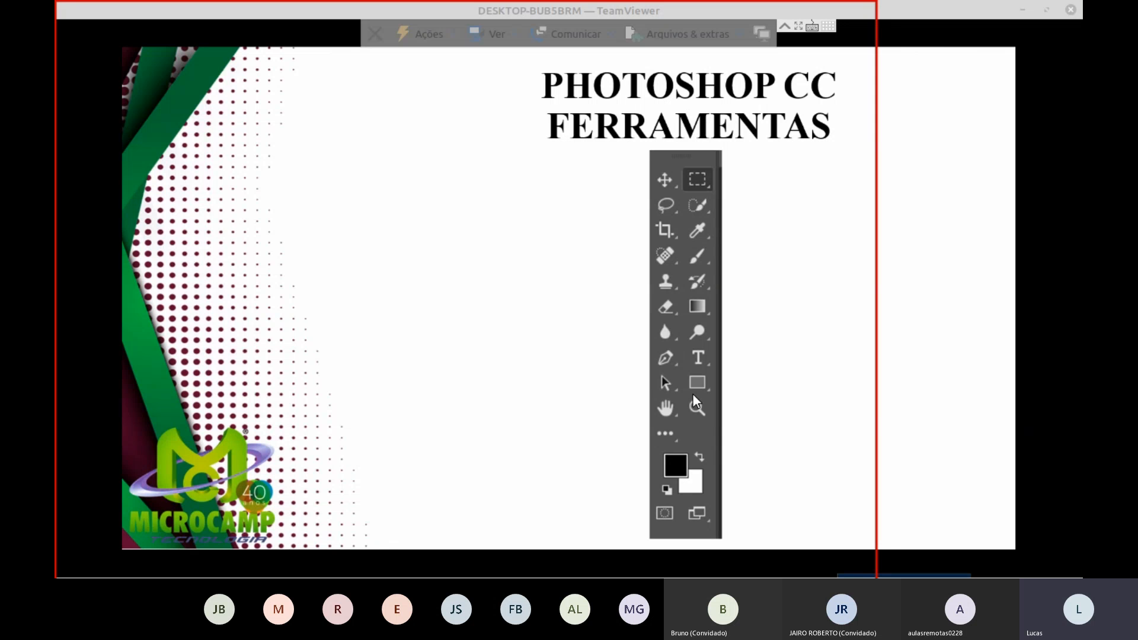
{"action": "left_click", "coordinate": [361, 101]}
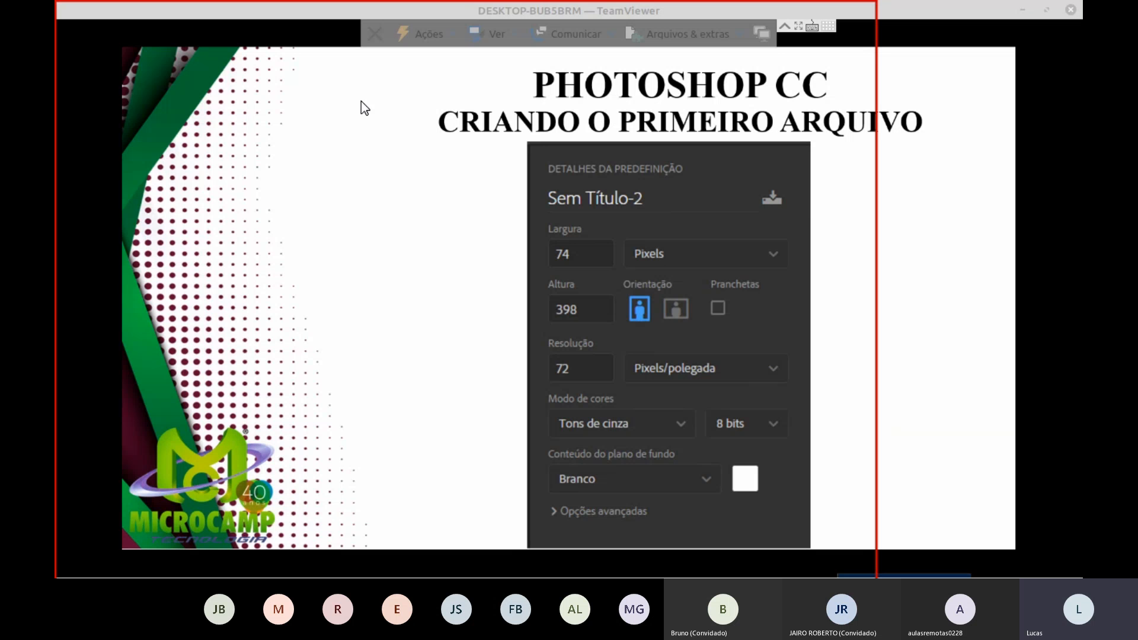
Step: Find and launch Adobe Photoshop CC 2017
{"action": "key", "text": "super"}
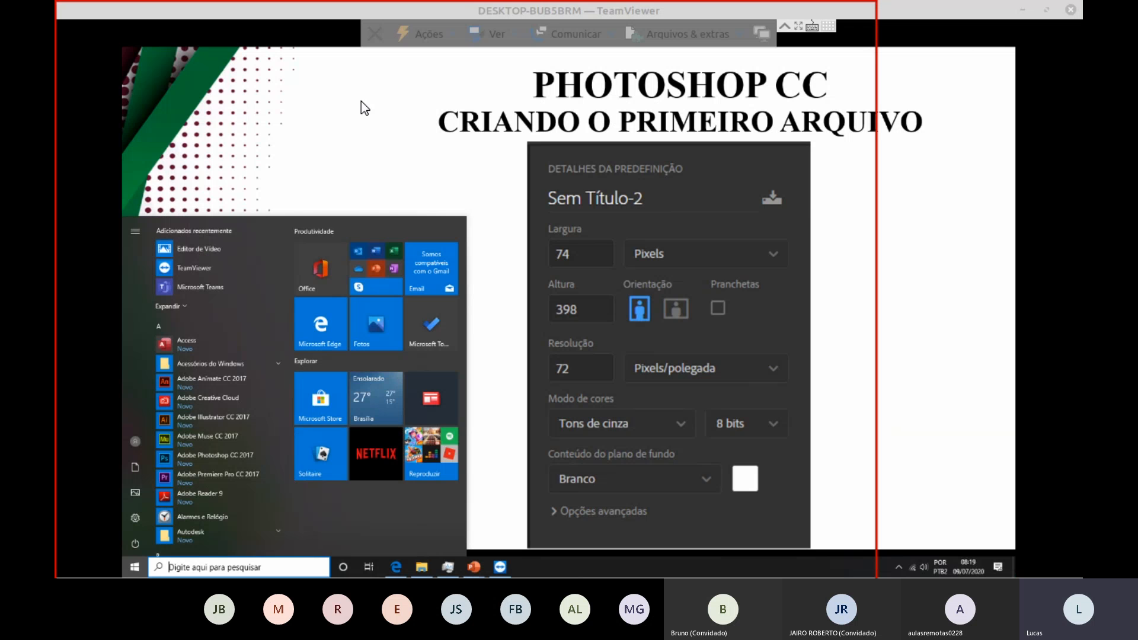
{"action": "type", "text": "pho"}
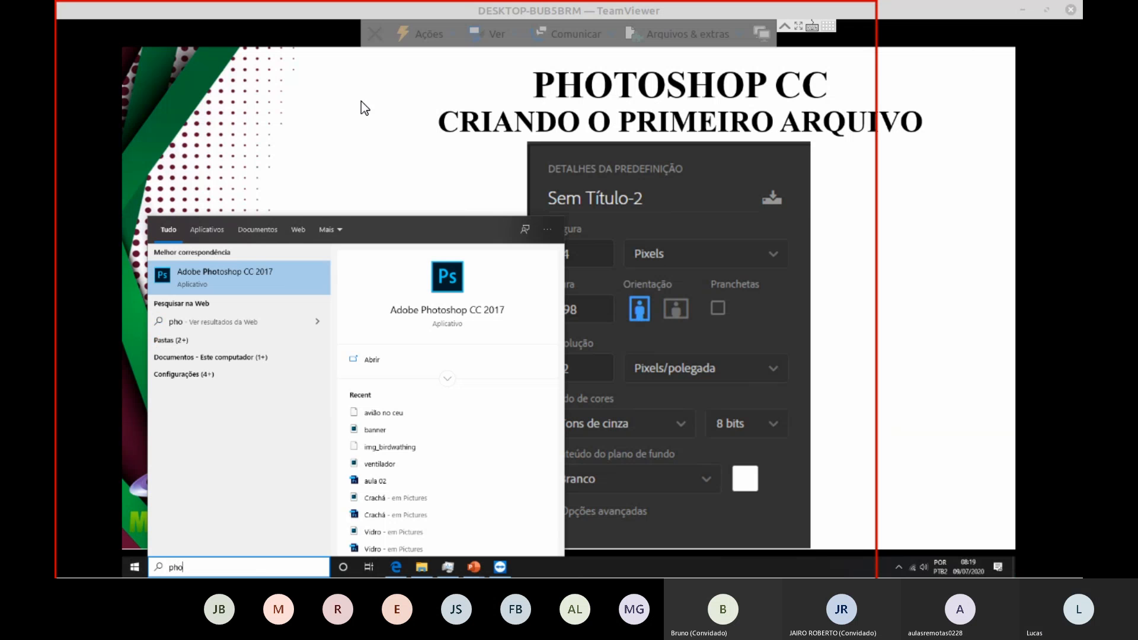
{"action": "left_click", "coordinate": [282, 288]}
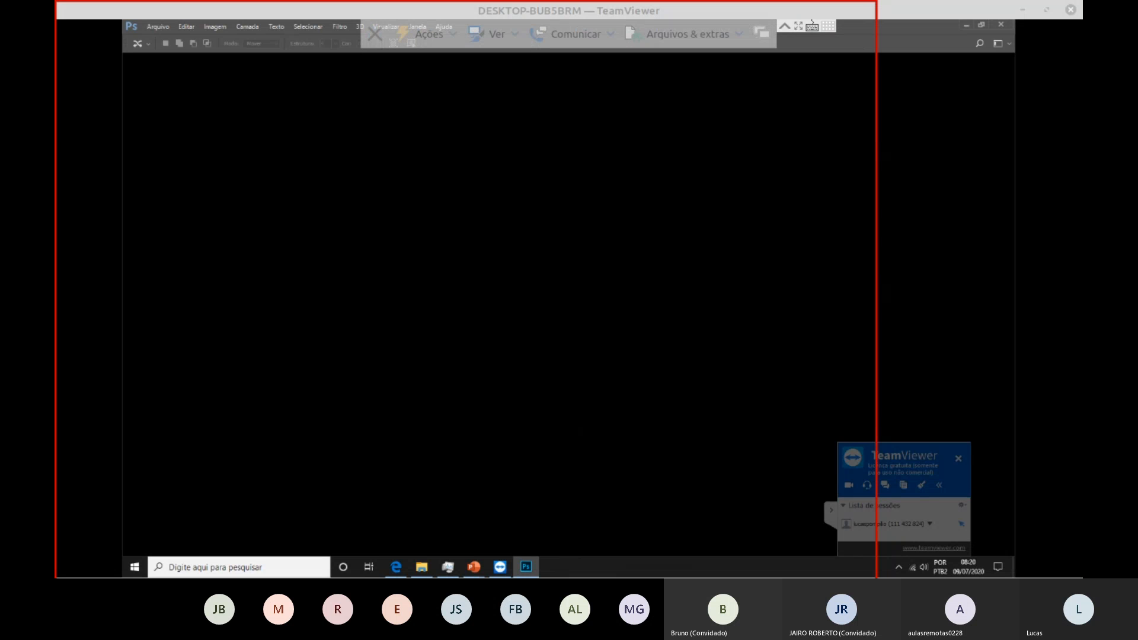
Step: Start a new document to bring up its preset and size settings
{"action": "left_click", "coordinate": [158, 27]}
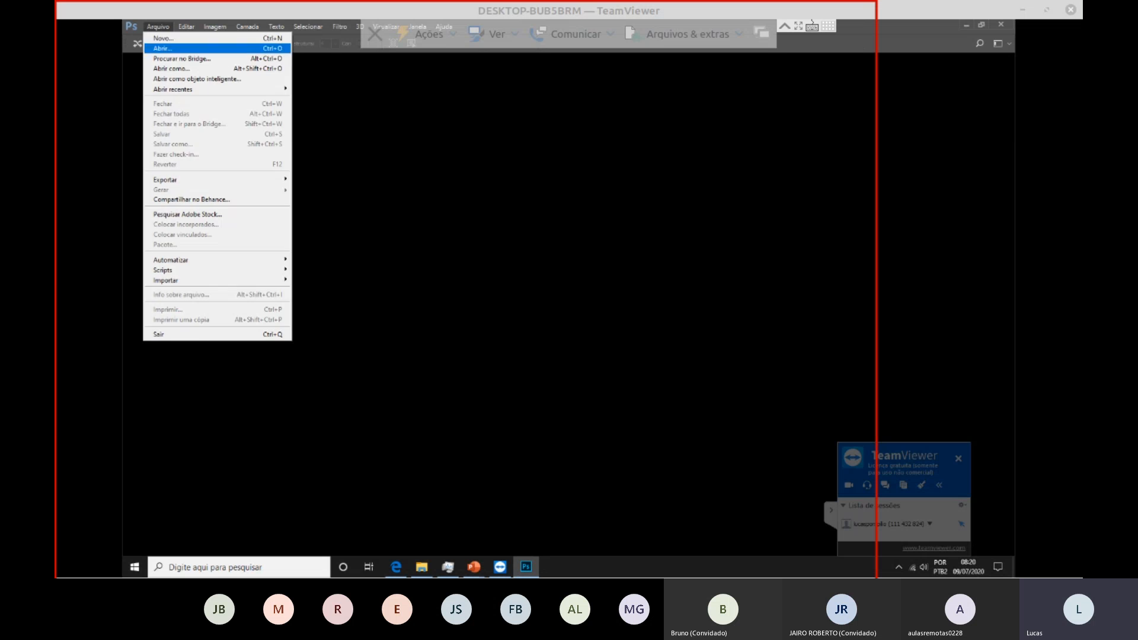
{"action": "mouse_move", "coordinate": [186, 27]}
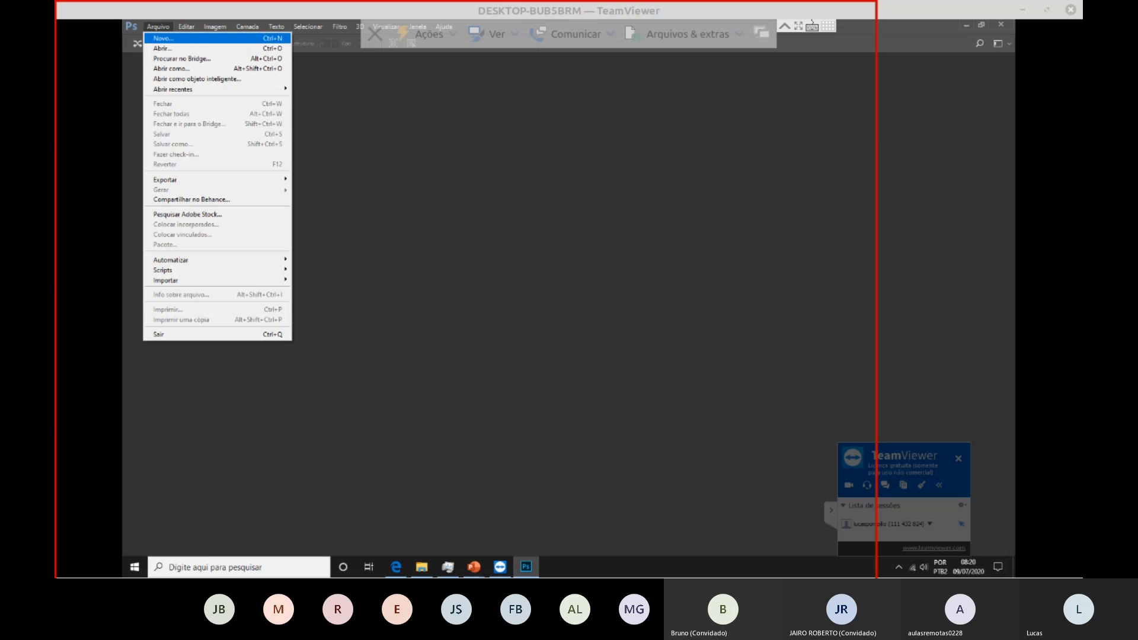
{"action": "left_click", "coordinate": [163, 39]}
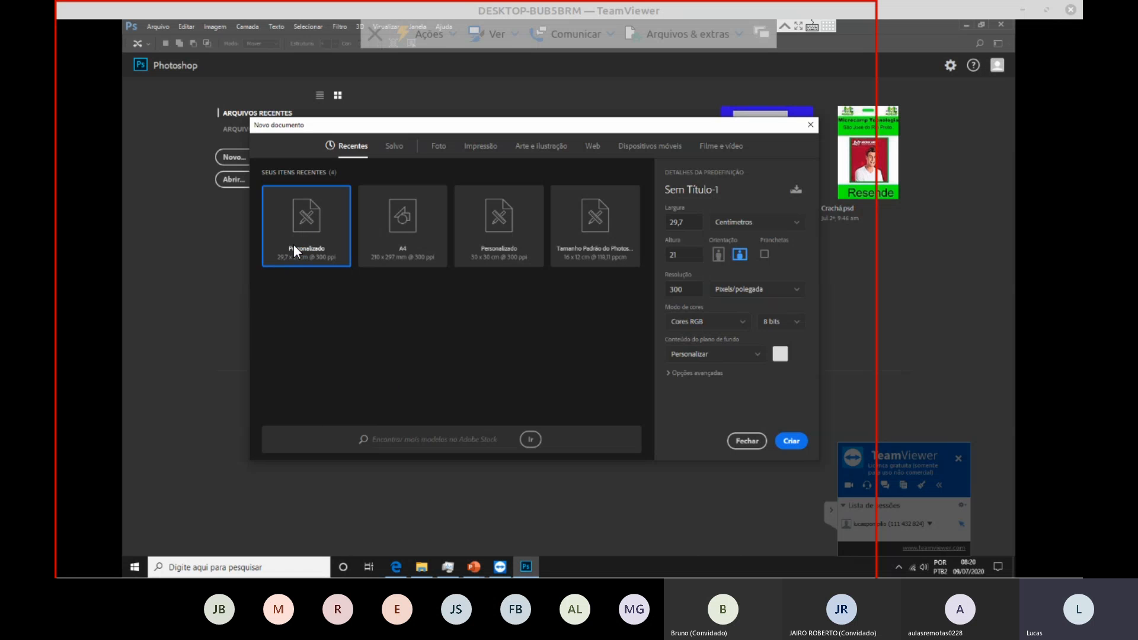
Step: Examine the new document presets, from recent and saved items through photo, print, art, web, mobile, and film and video
{"action": "left_click", "coordinate": [411, 250]}
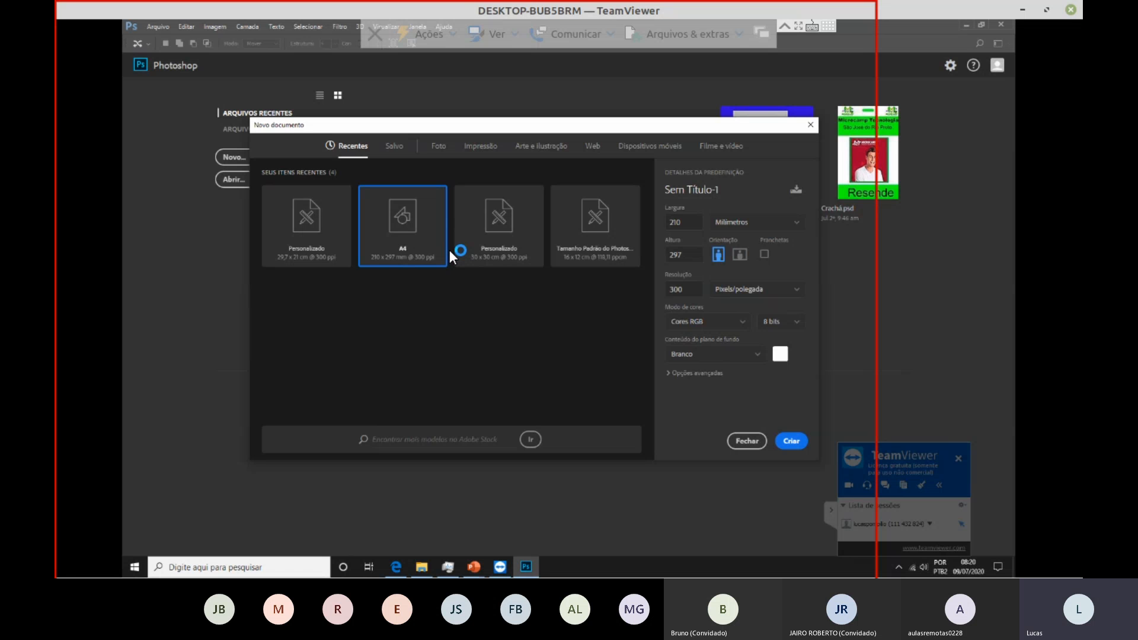
{"action": "left_click", "coordinate": [392, 147]}
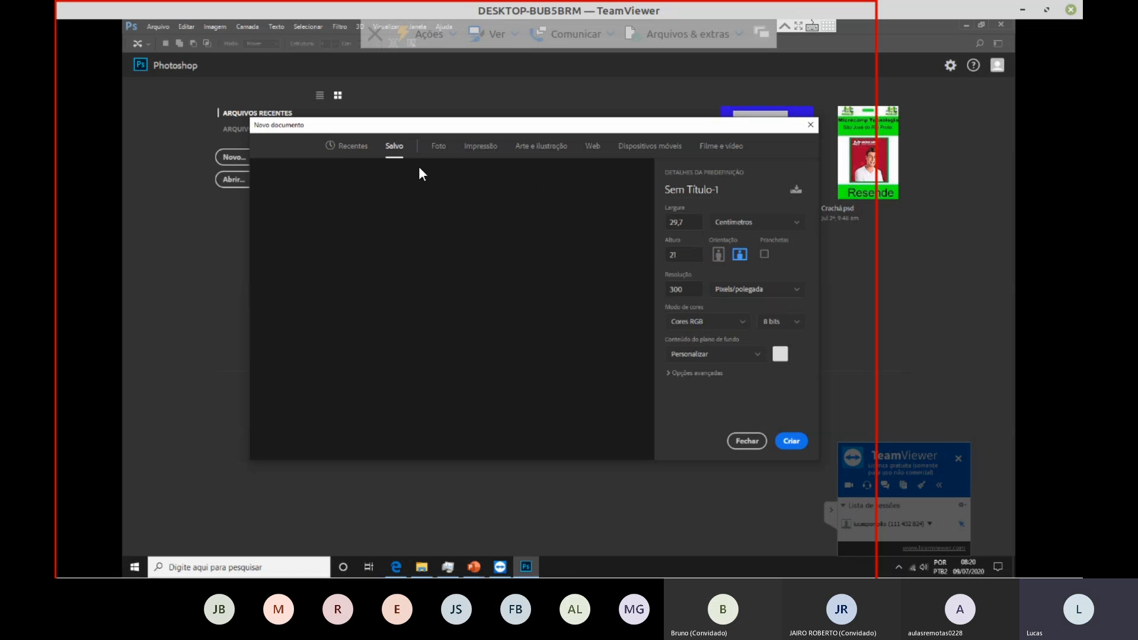
{"action": "left_click", "coordinate": [446, 150]}
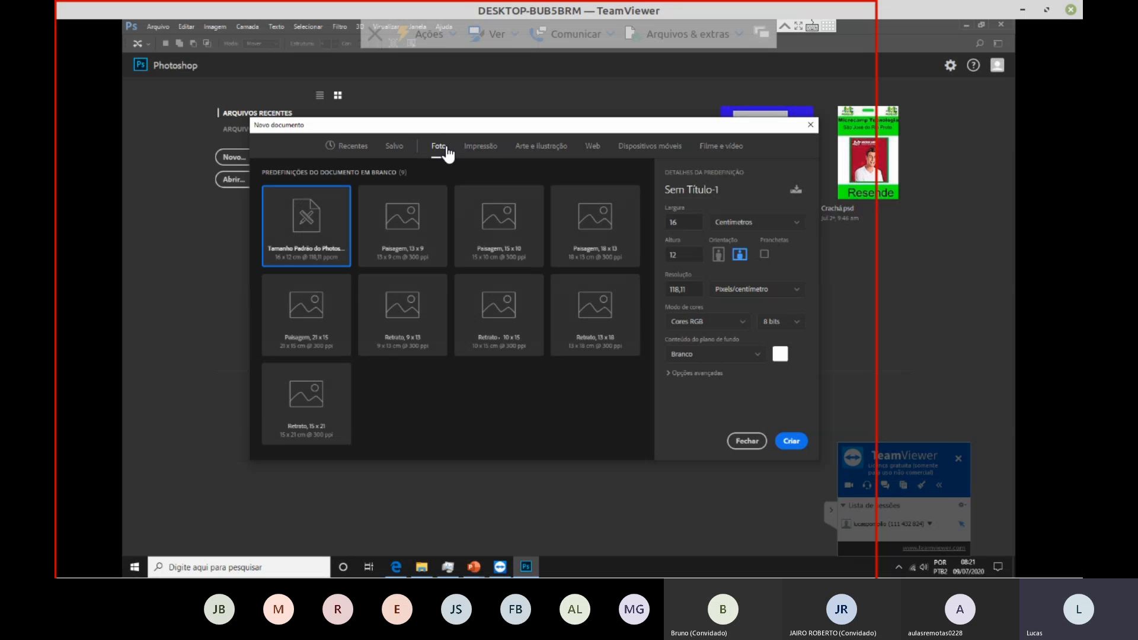
{"action": "left_click", "coordinate": [481, 148]}
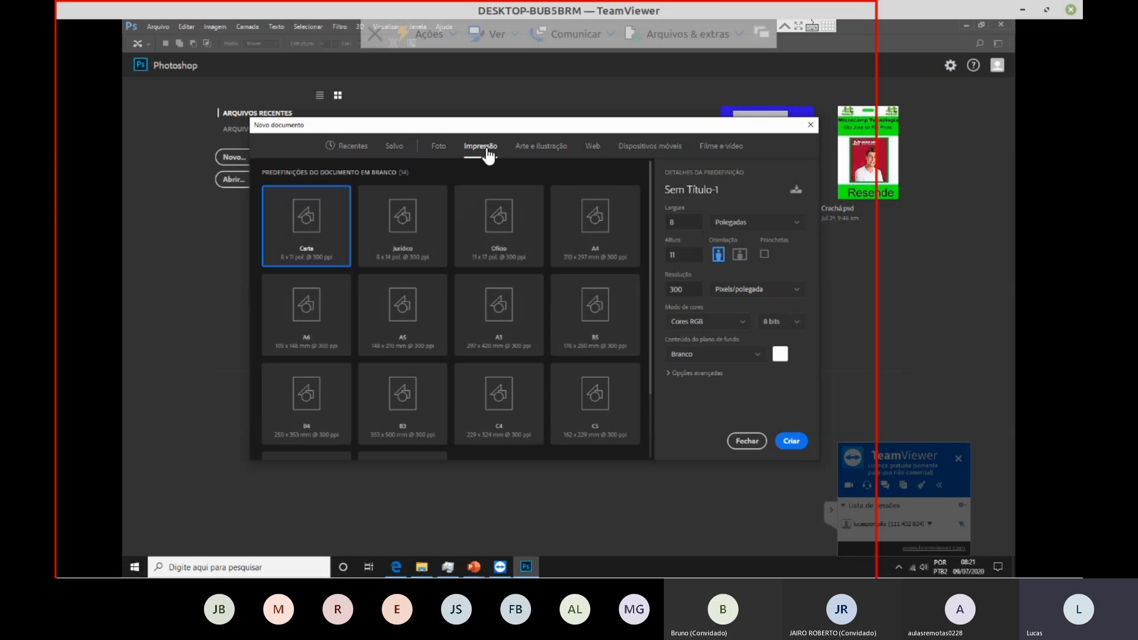
{"action": "left_click", "coordinate": [527, 151]}
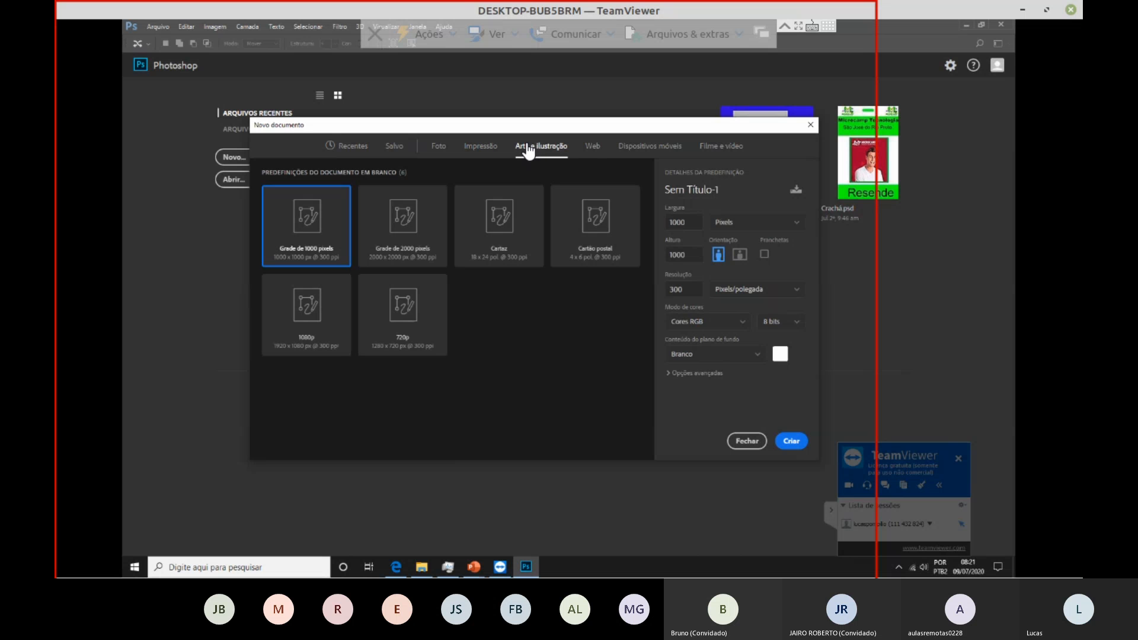
{"action": "left_click", "coordinate": [591, 149]}
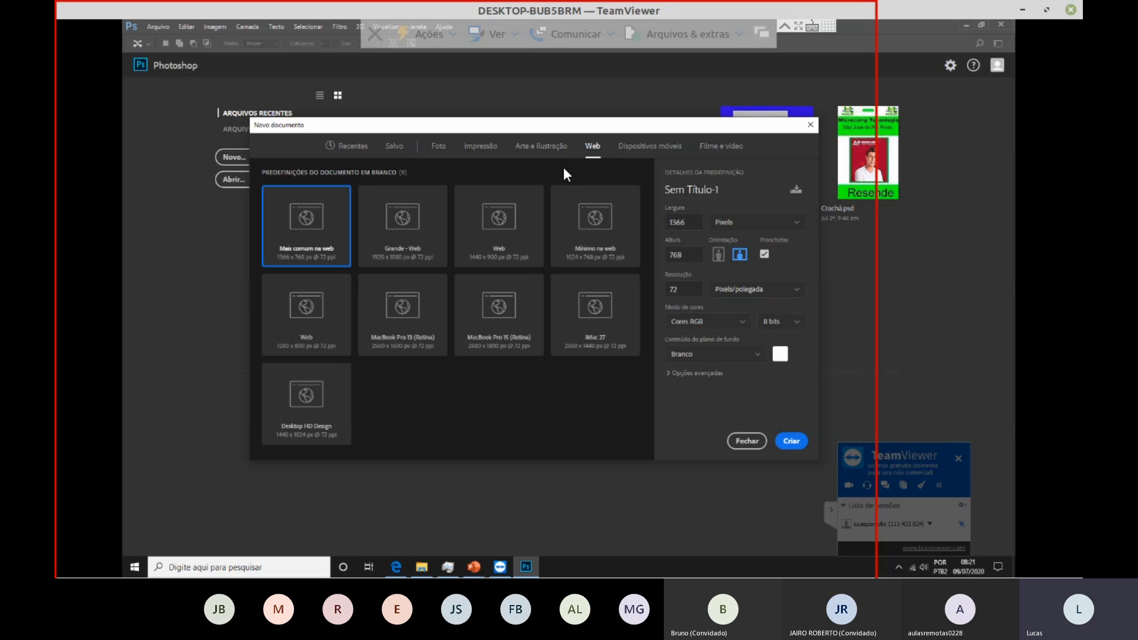
{"action": "left_click", "coordinate": [646, 157]}
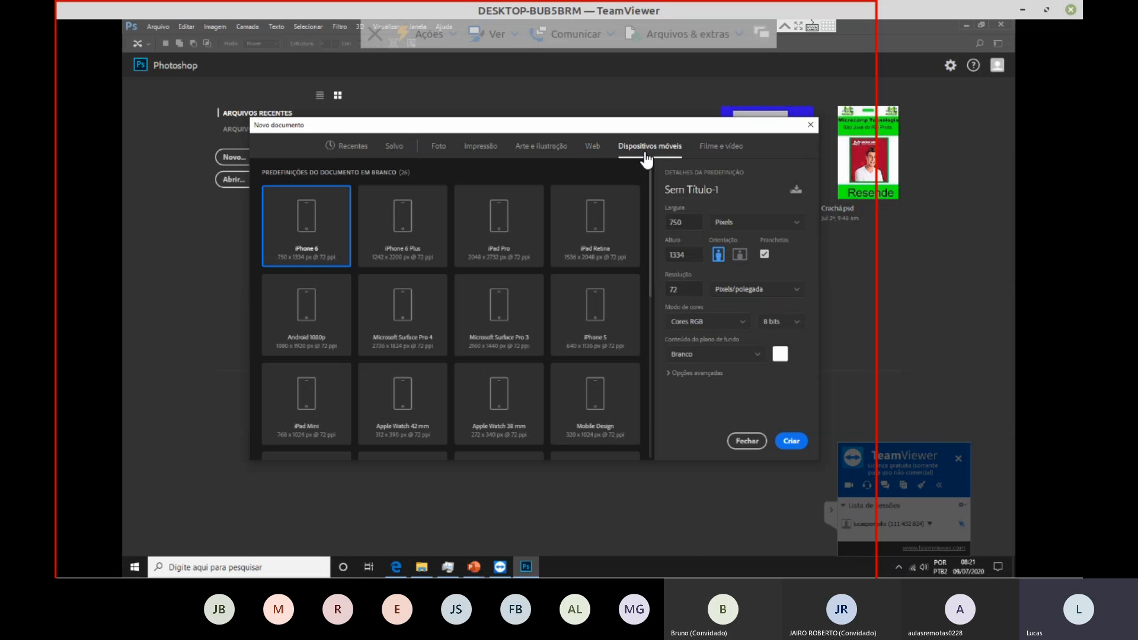
{"action": "left_click", "coordinate": [729, 153]}
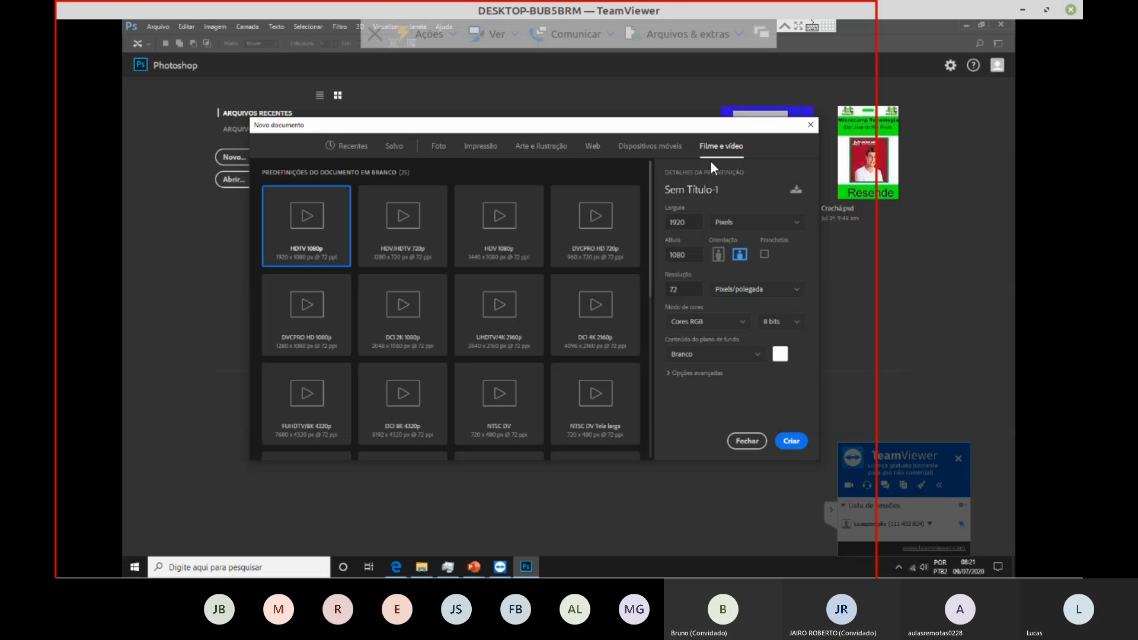
Step: Choose the A4 print preset and name the new document "AULA 02 - PARTE 2"
{"action": "left_click", "coordinate": [488, 159]}
{"action": "left_click", "coordinate": [580, 241]}
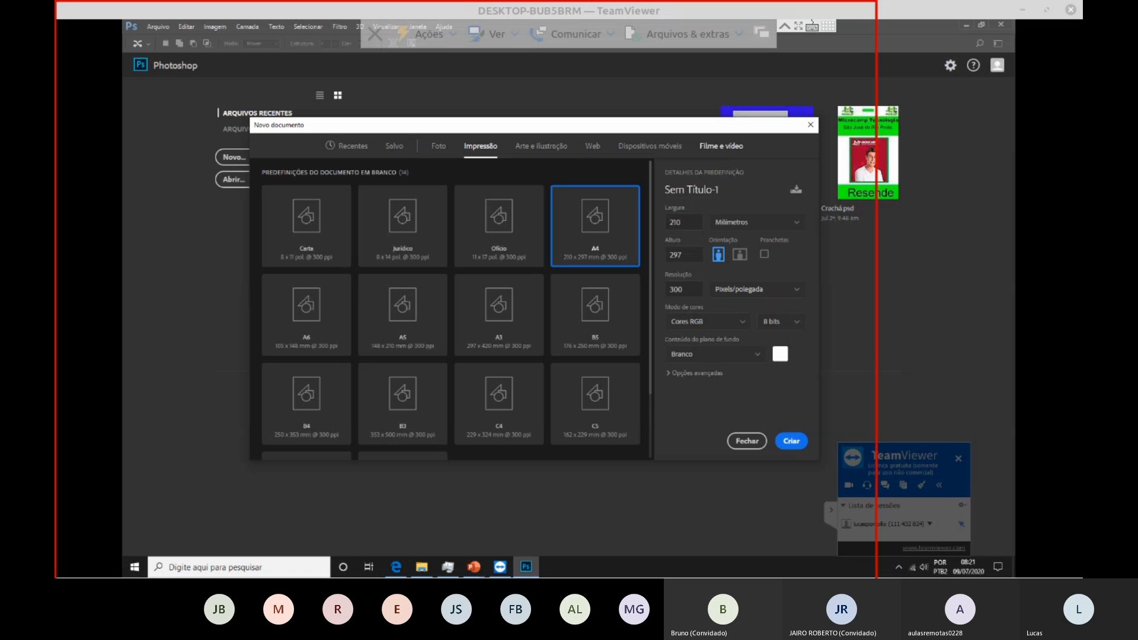
{"action": "left_click_drag", "start_coordinate": [721, 191], "coordinate": [595, 191]}
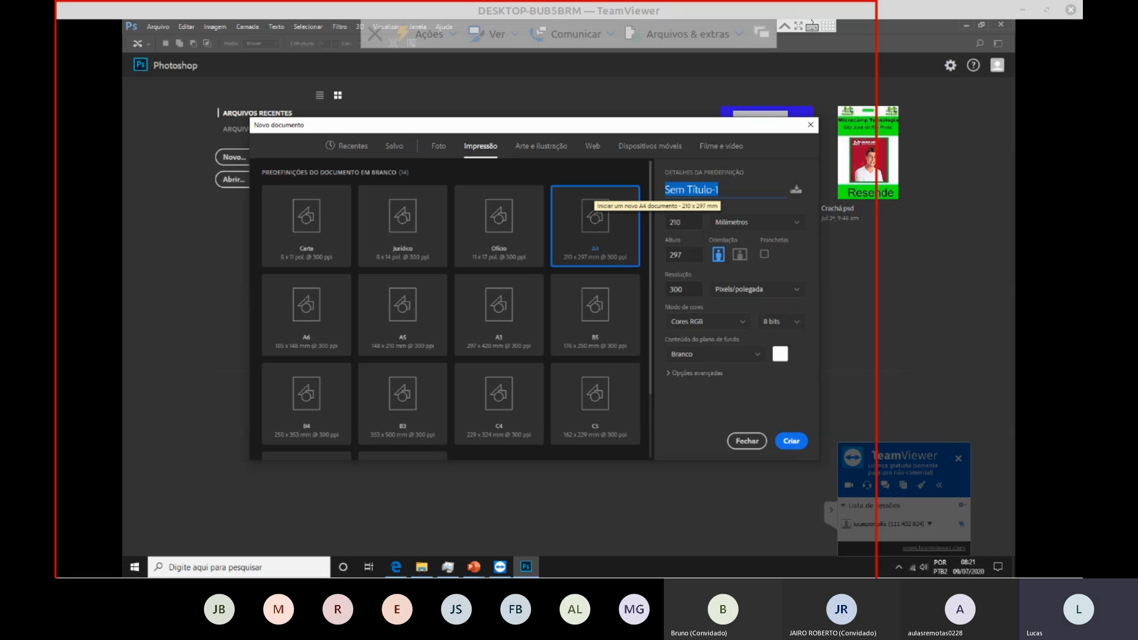
{"action": "type", "text": "AULA "}
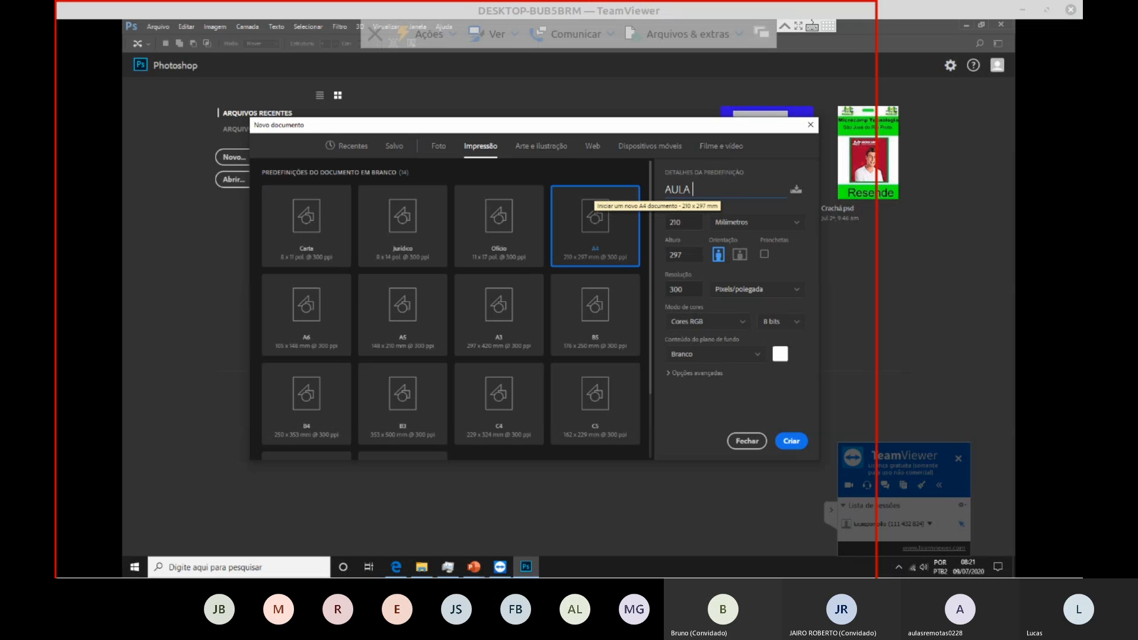
{"action": "type", "text": "02 - PAR"}
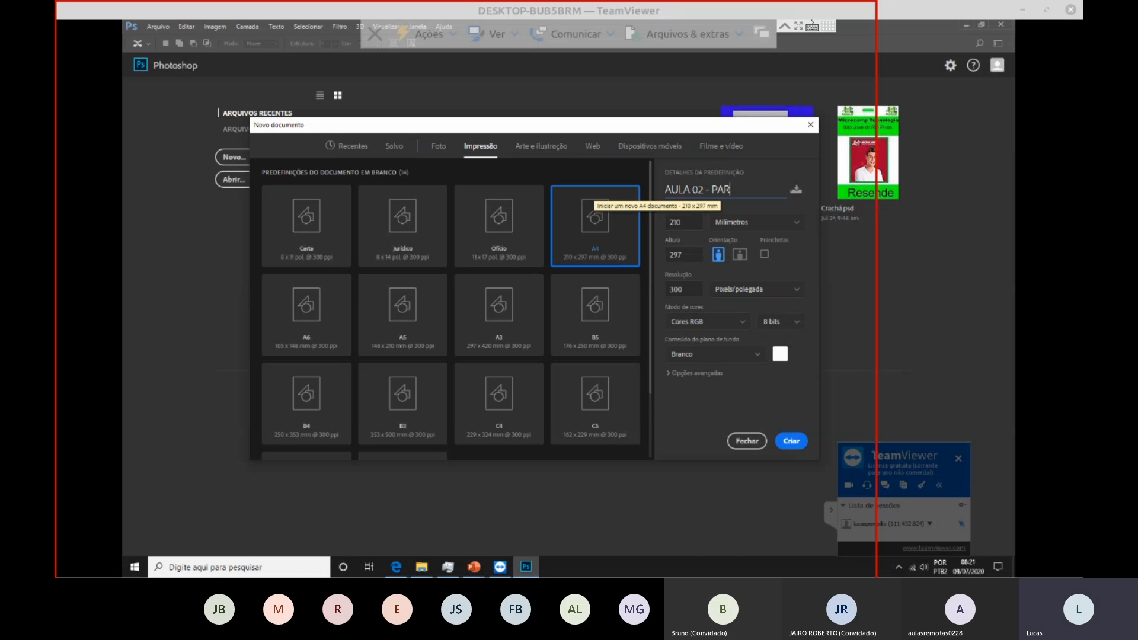
{"action": "type", "text": "TE2"}
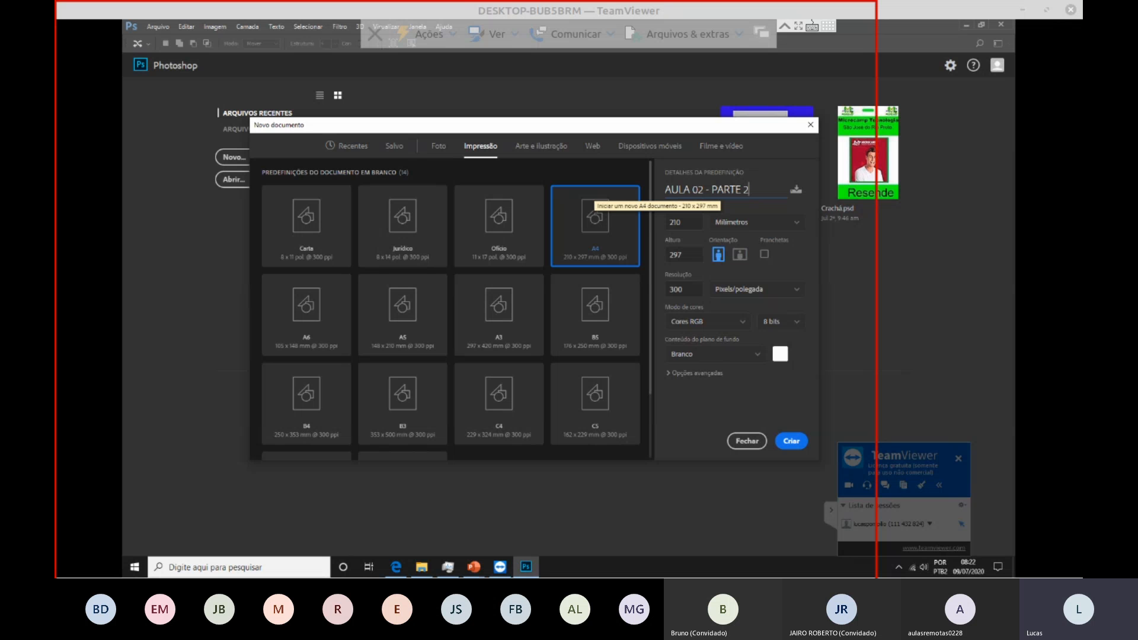
{"action": "key", "text": "XF86AudioRaiseVolume"}
{"action": "key", "text": "XF86AudioMute"}
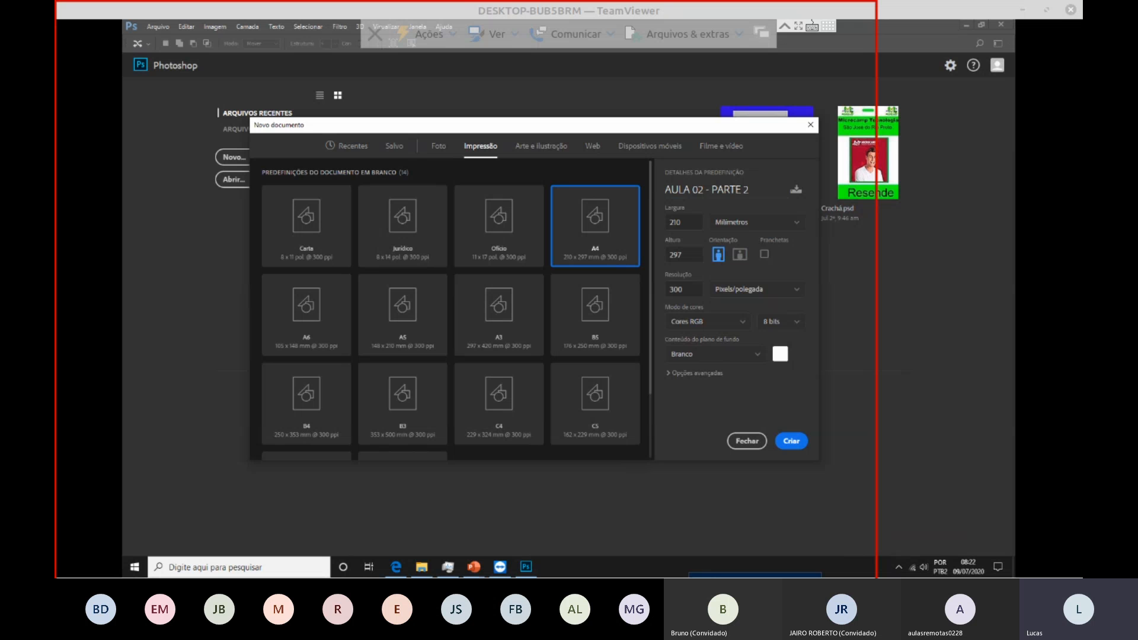
Step: Change the new document's width and height unit to centimetres
{"action": "key", "text": "Tab"}
{"action": "key", "text": "Tab"}
{"action": "left_click", "coordinate": [757, 222]}
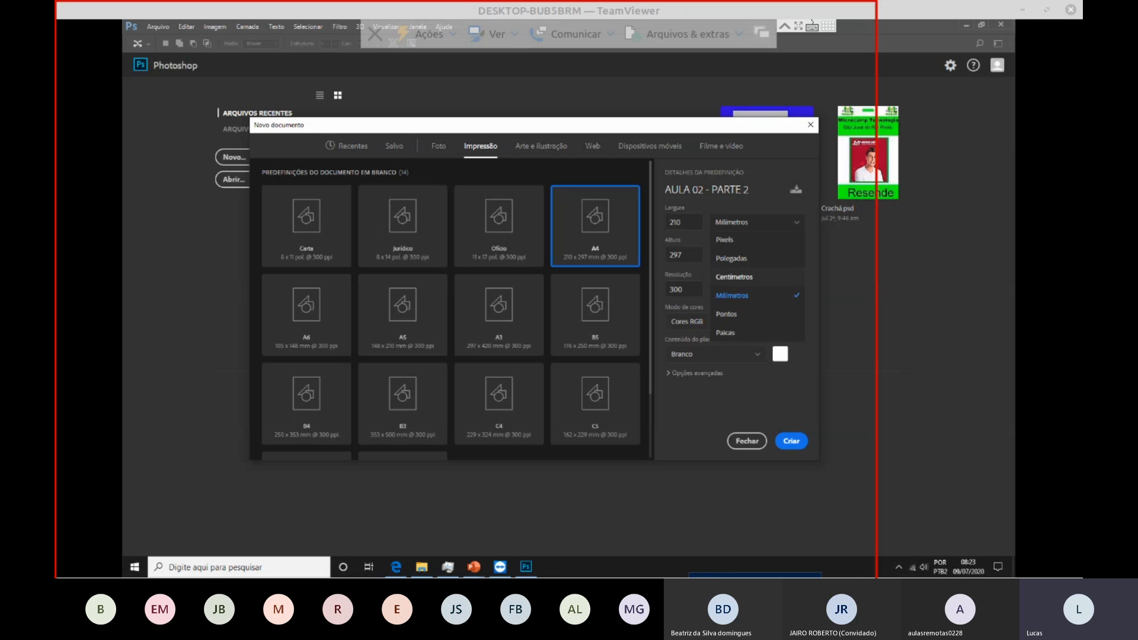
{"action": "left_click", "coordinate": [734, 276]}
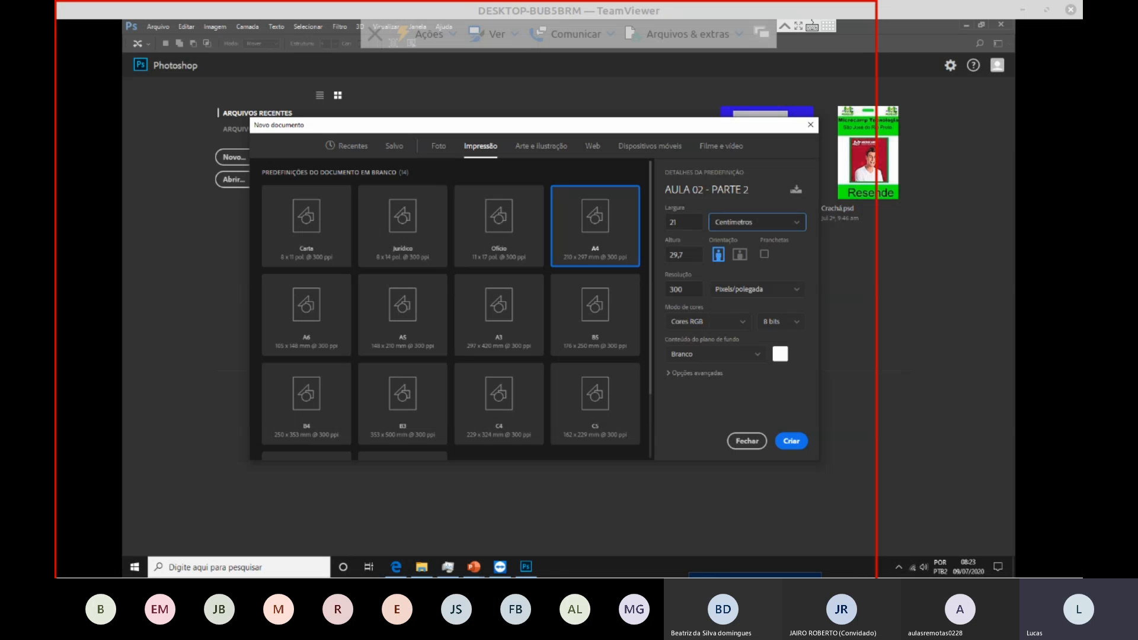
Step: Set the new document's resolution to 72 pixels per inch and its colour depth to 8 bits
{"action": "left_click_drag", "start_coordinate": [685, 289], "coordinate": [665, 290]}
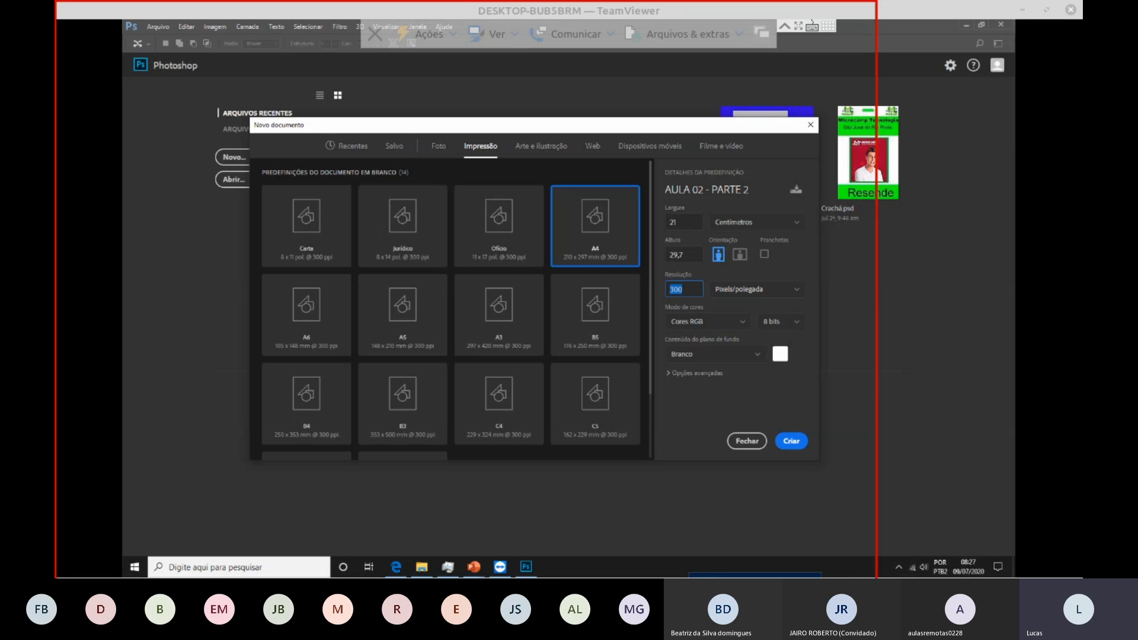
{"action": "left_click", "coordinate": [683, 289]}
{"action": "double_click", "coordinate": [677, 289]}
{"action": "type", "text": "72"}
{"action": "left_click", "coordinate": [782, 322]}
{"action": "left_click", "coordinate": [773, 339]}
{"action": "left_click", "coordinate": [781, 322]}
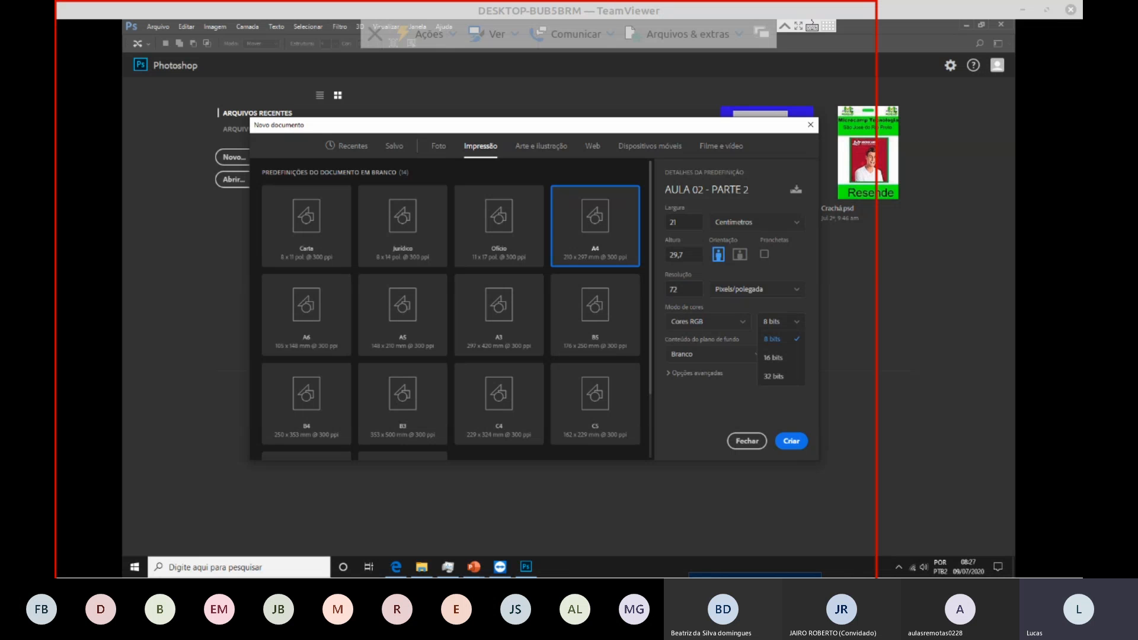
{"action": "left_click", "coordinate": [773, 339]}
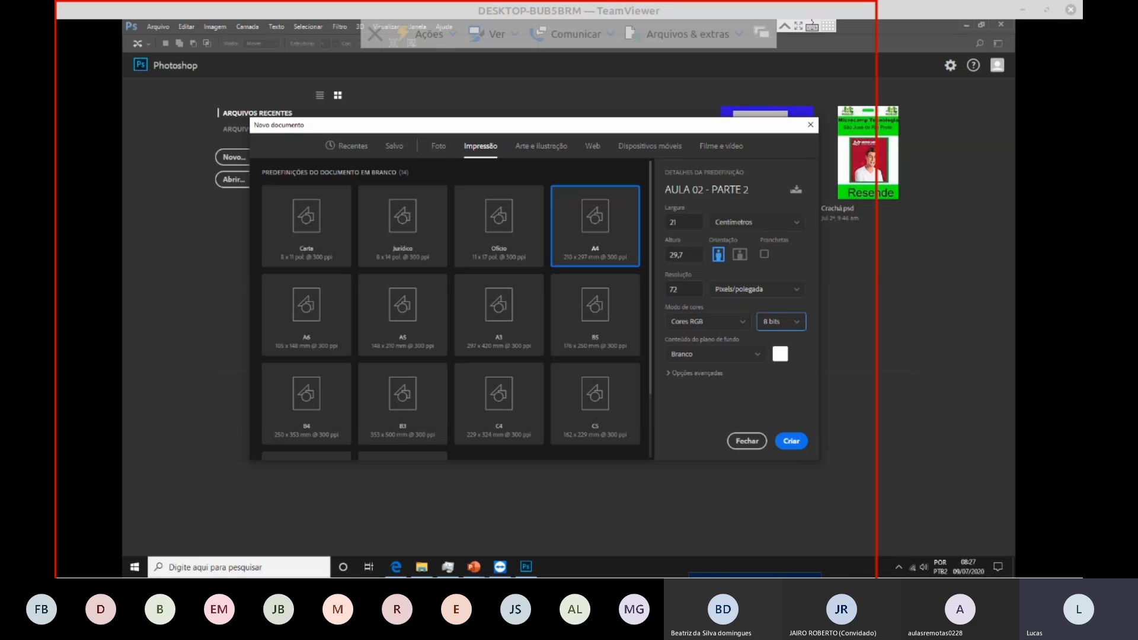
{"action": "left_click", "coordinate": [716, 354]}
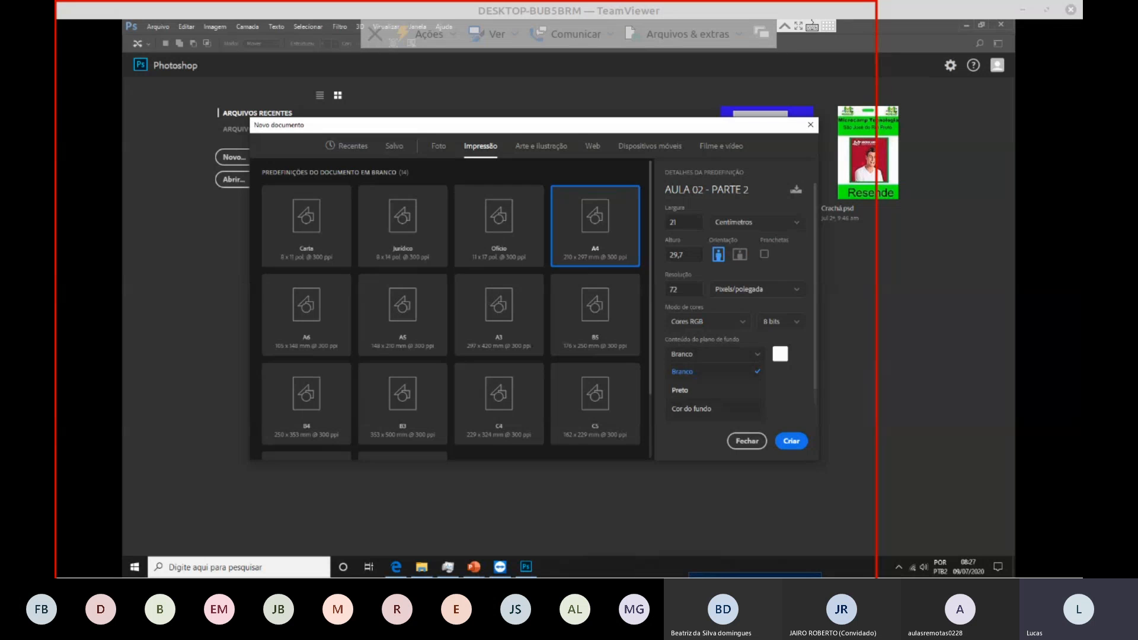
{"action": "left_click", "coordinate": [691, 409]}
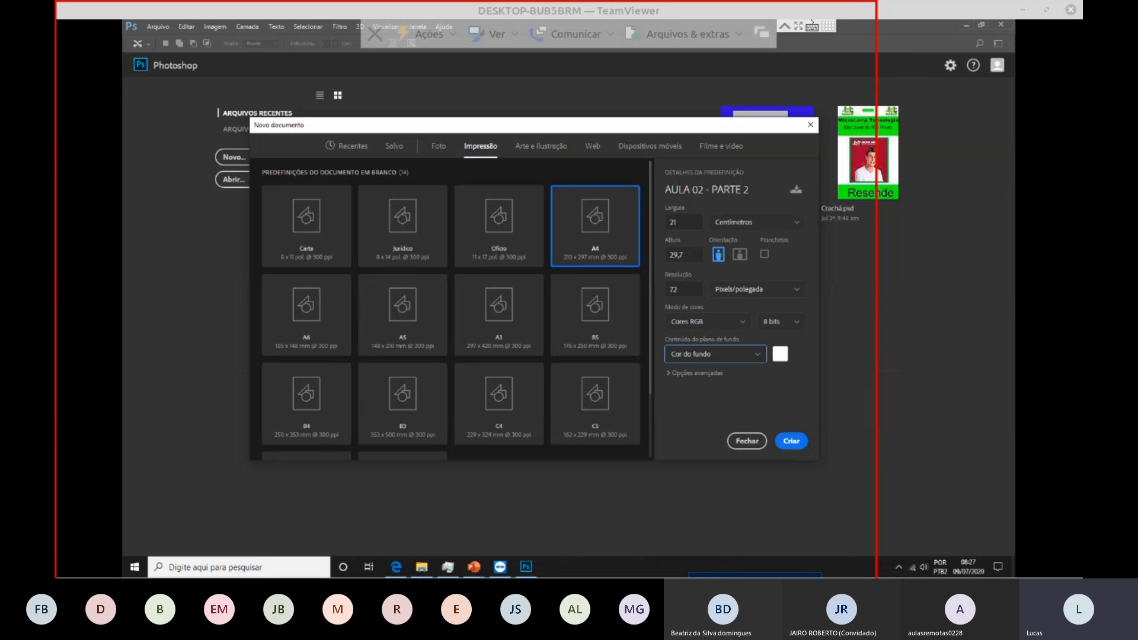
{"action": "left_click", "coordinate": [780, 354]}
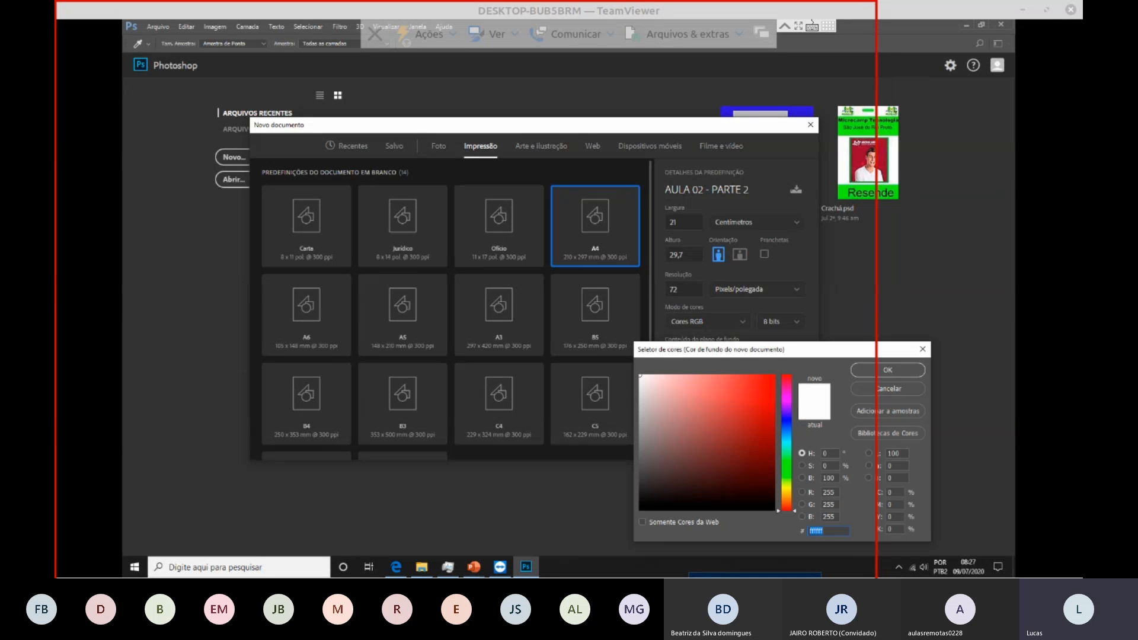
{"action": "mouse_move", "coordinate": [726, 409]}
{"action": "left_mouse_down"}
{"action": "mouse_move", "coordinate": [719, 383]}
{"action": "mouse_move", "coordinate": [755, 453]}
{"action": "mouse_move", "coordinate": [750, 426]}
{"action": "left_mouse_up"}
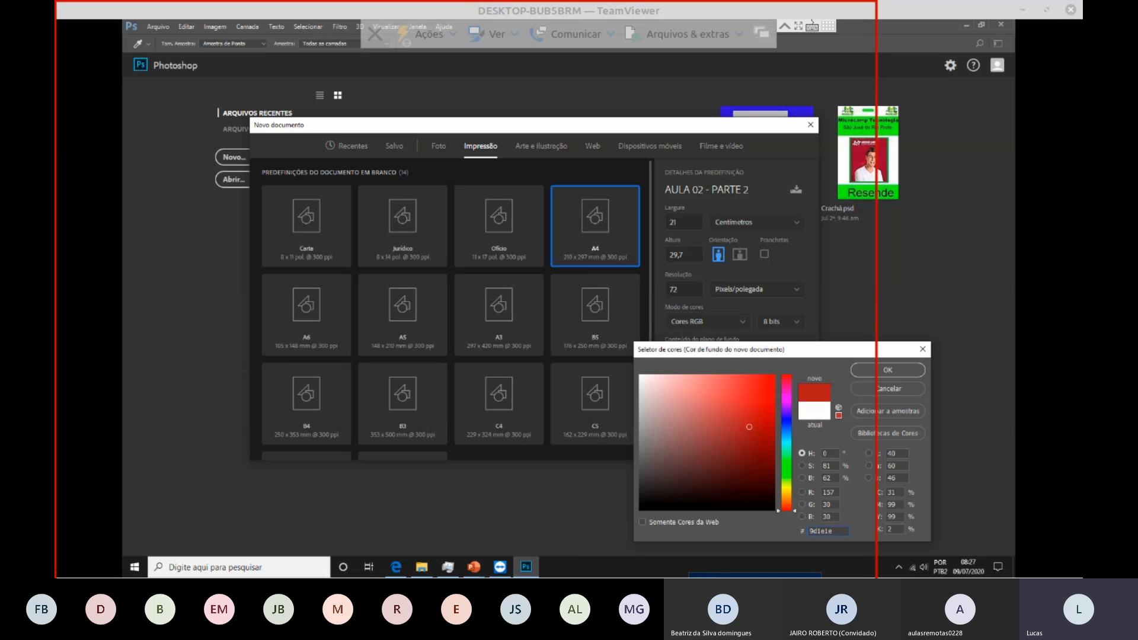
{"action": "left_click", "coordinate": [887, 389]}
Step: Set the background contents to white (Branco) and create the document
{"action": "left_click", "coordinate": [715, 354]}
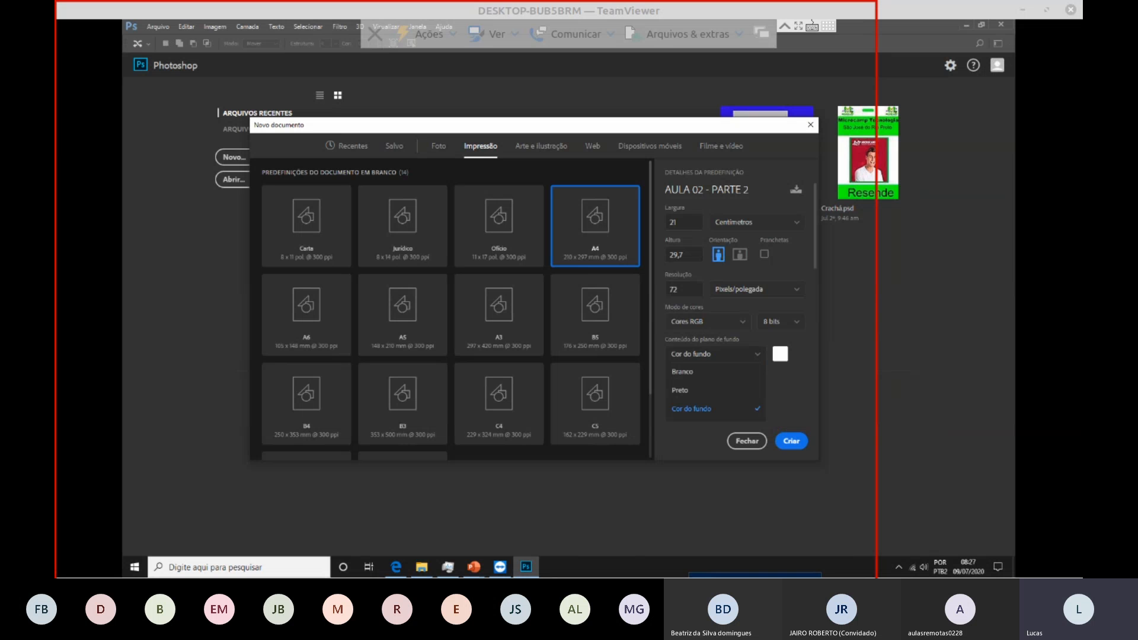
{"action": "left_click", "coordinate": [682, 371]}
{"action": "left_click", "coordinate": [791, 441]}
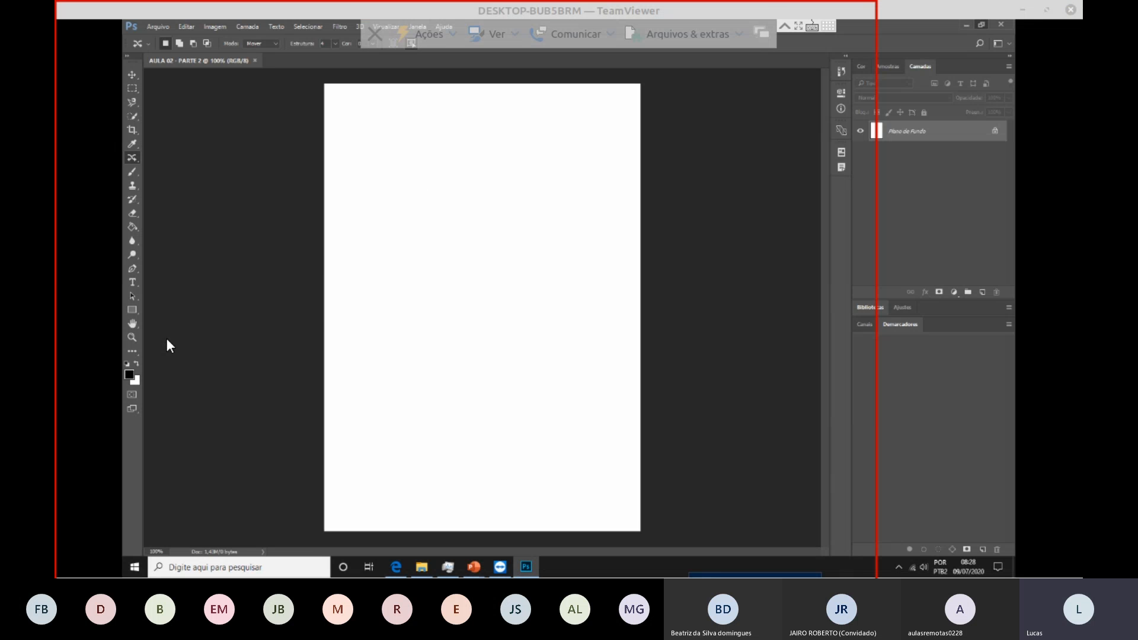
Step: Examine the editing commands, the image colour modes, and the options of the Move, rectangular marquee and Crop tools
{"action": "key", "text": "super+Right"}
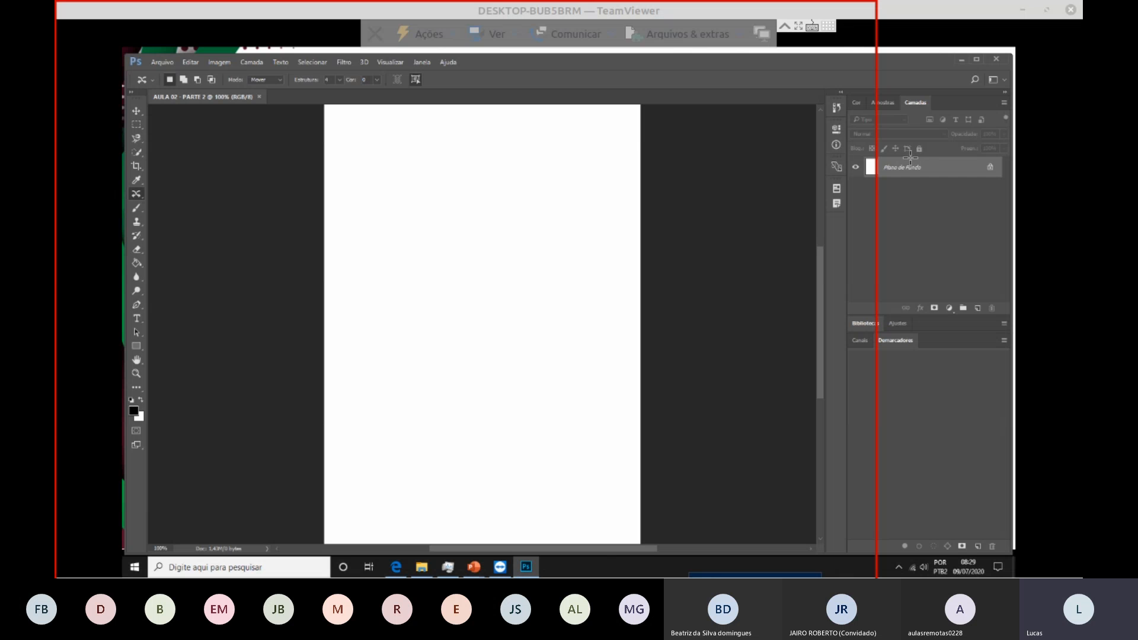
{"action": "key", "text": "v"}
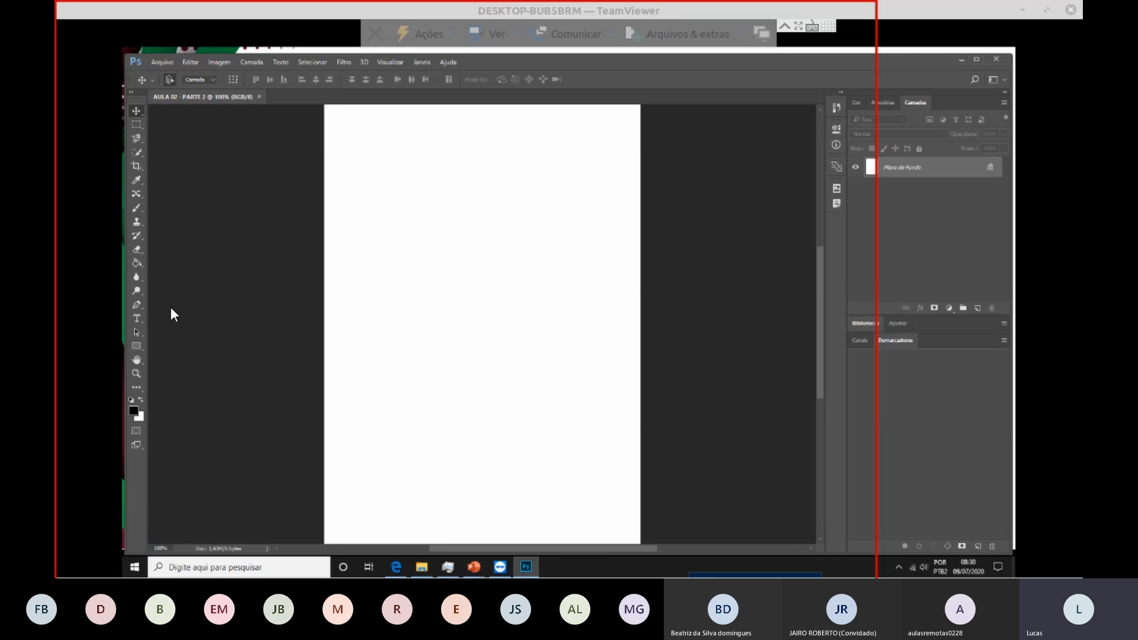
{"action": "left_click", "coordinate": [163, 64]}
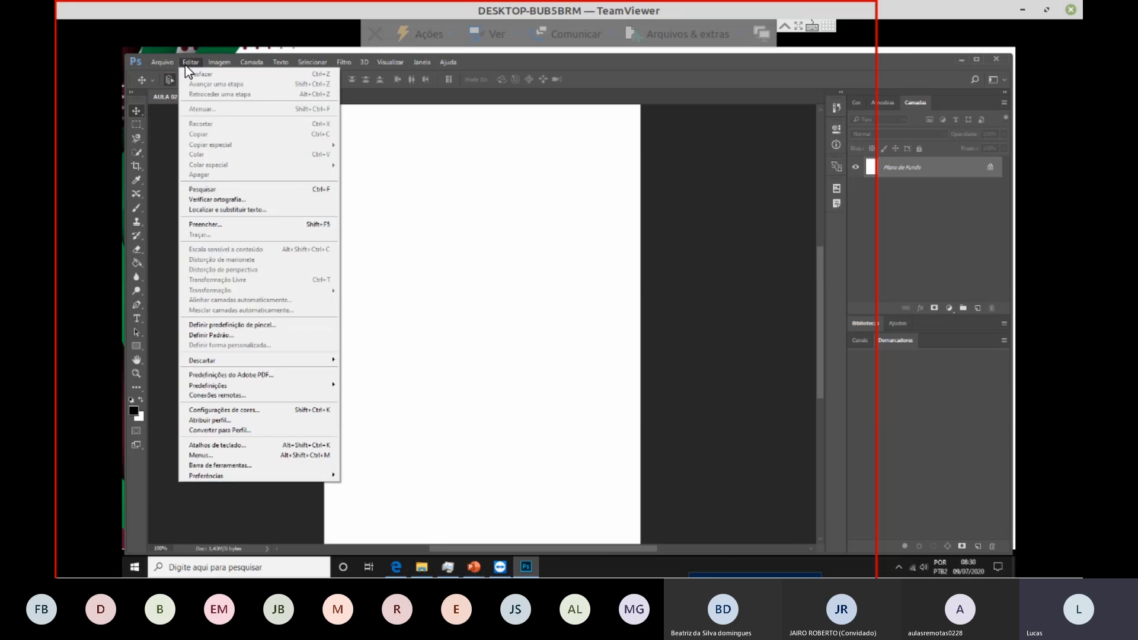
{"action": "mouse_move", "coordinate": [219, 63]}
{"action": "mouse_move", "coordinate": [286, 74]}
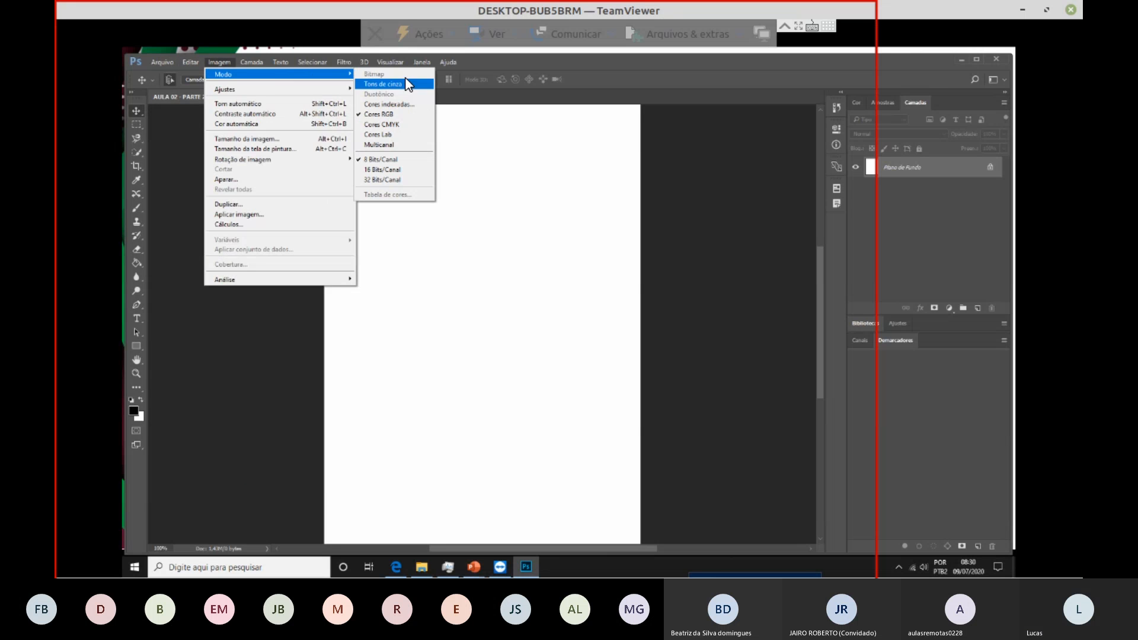
{"action": "left_click", "coordinate": [748, 238]}
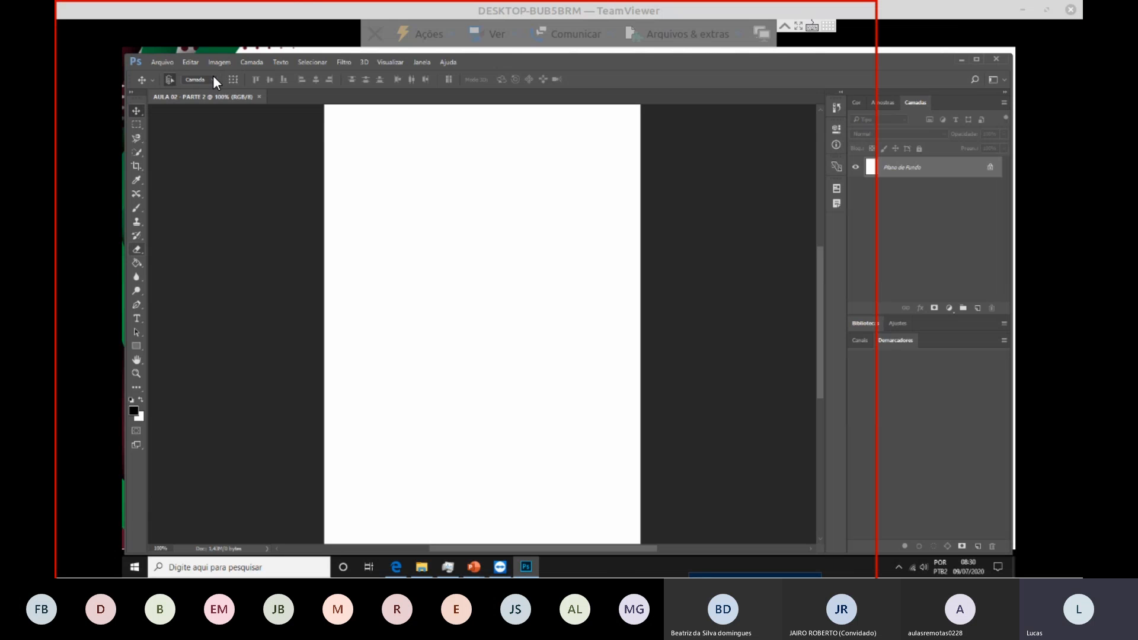
{"action": "left_click", "coordinate": [136, 122]}
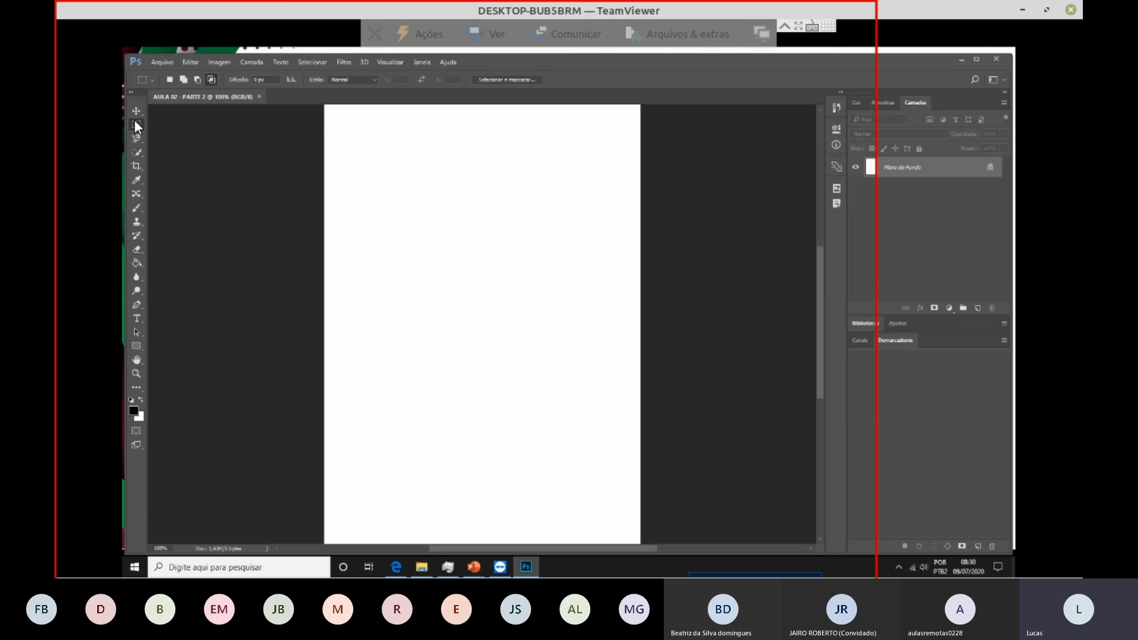
{"action": "left_click", "coordinate": [137, 166]}
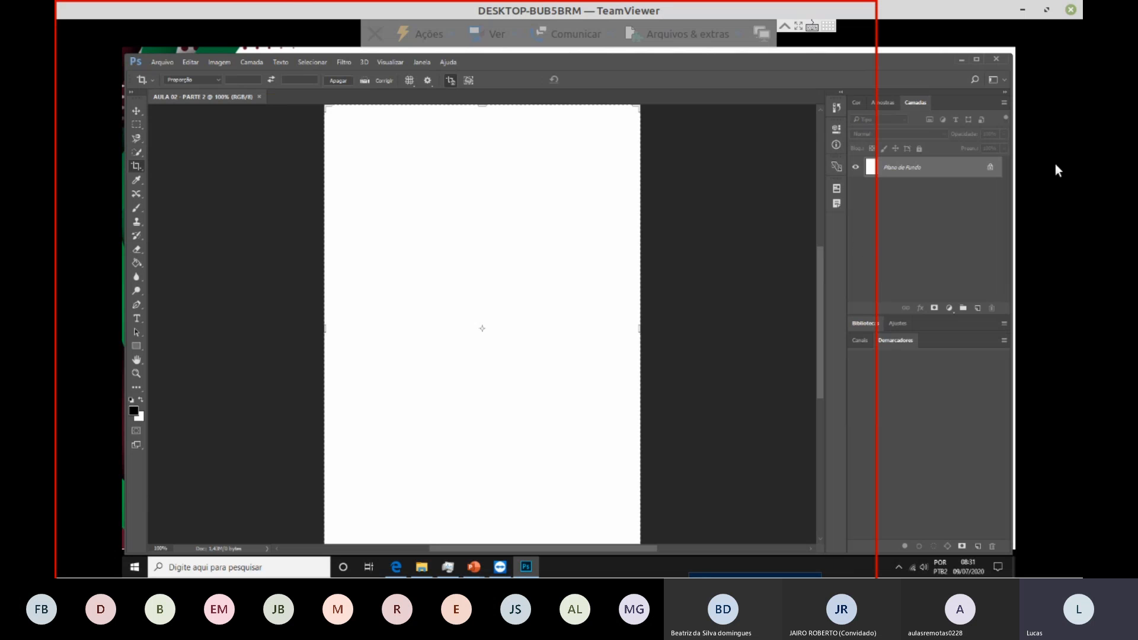
Step: Look through the colour, swatches and layers panels, and bring up the adjustments (Ajustes) panel
{"action": "left_click", "coordinate": [854, 102]}
{"action": "left_click", "coordinate": [882, 103]}
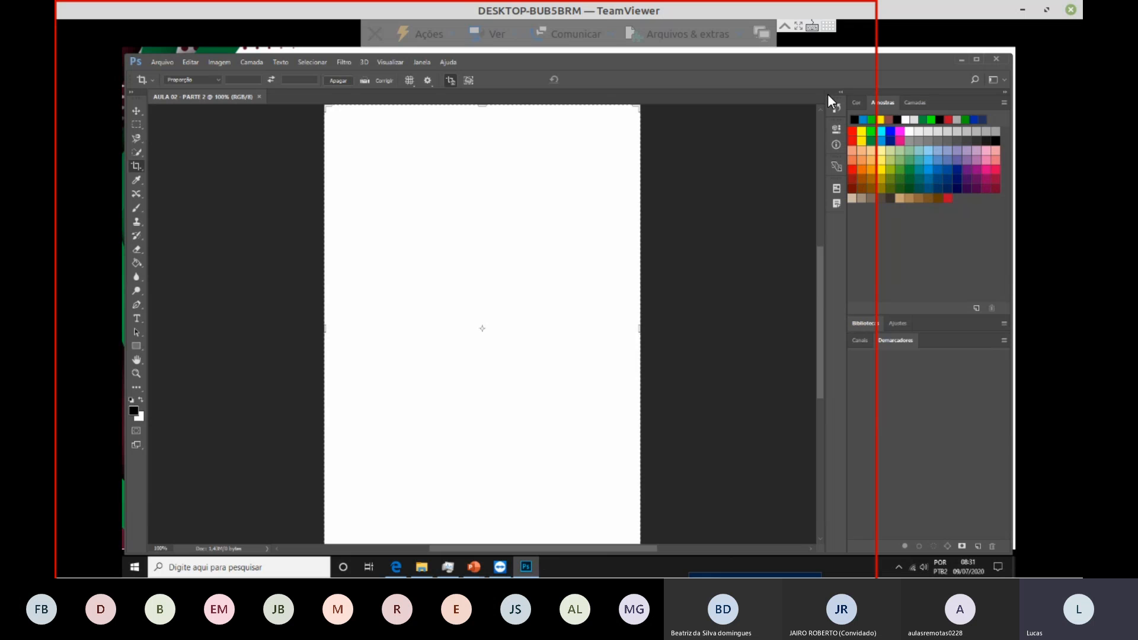
{"action": "left_click", "coordinate": [860, 103]}
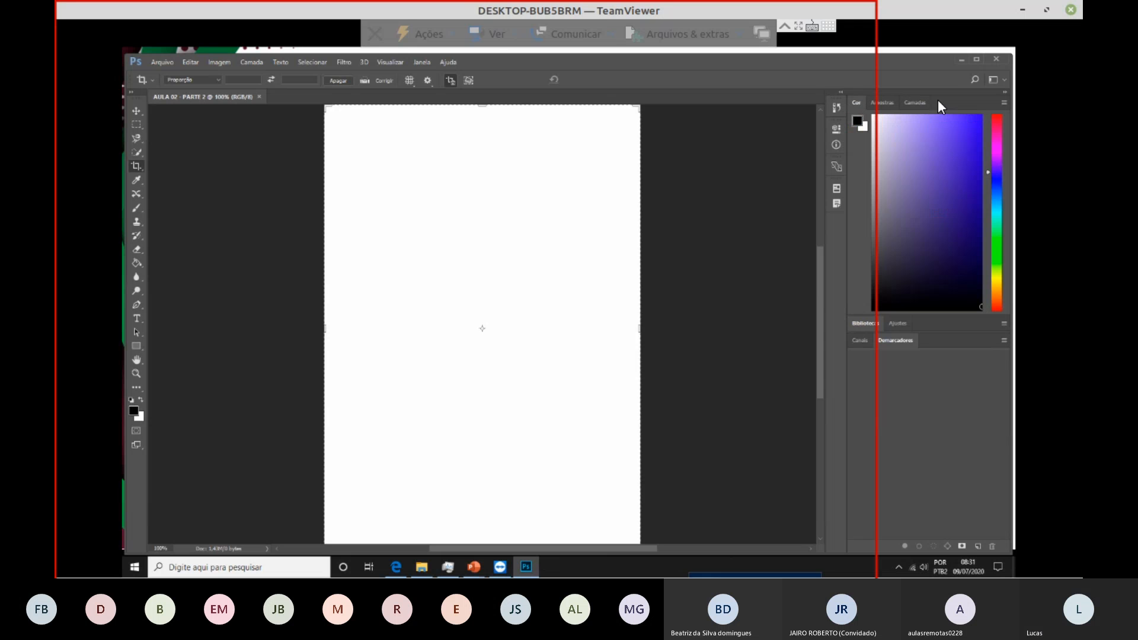
{"action": "left_click", "coordinate": [916, 104]}
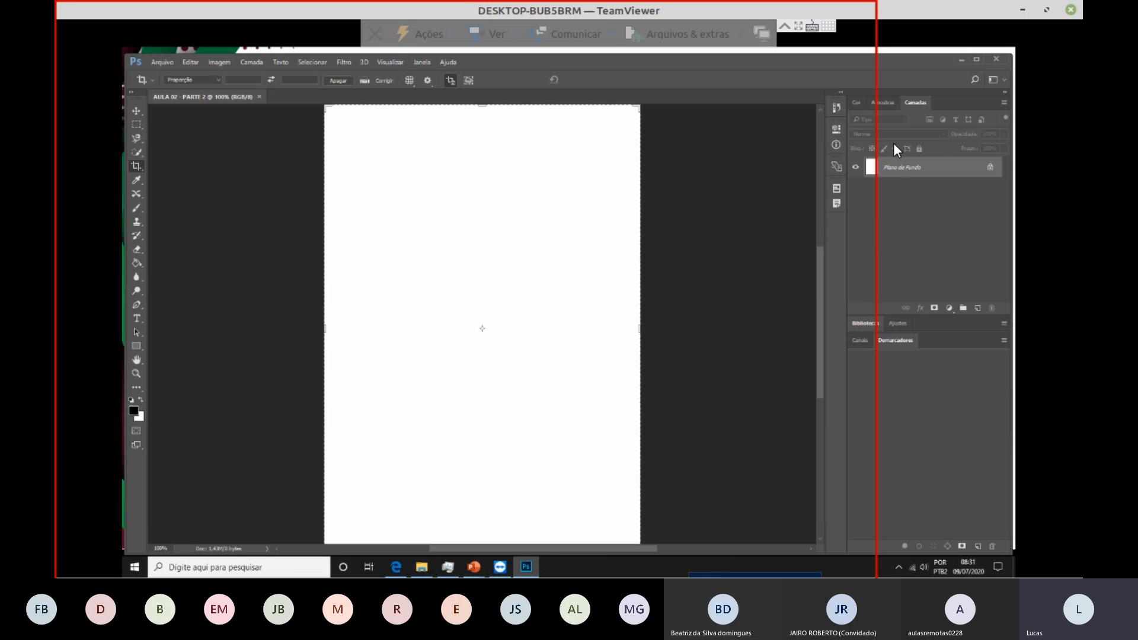
{"action": "left_click", "coordinate": [901, 322]}
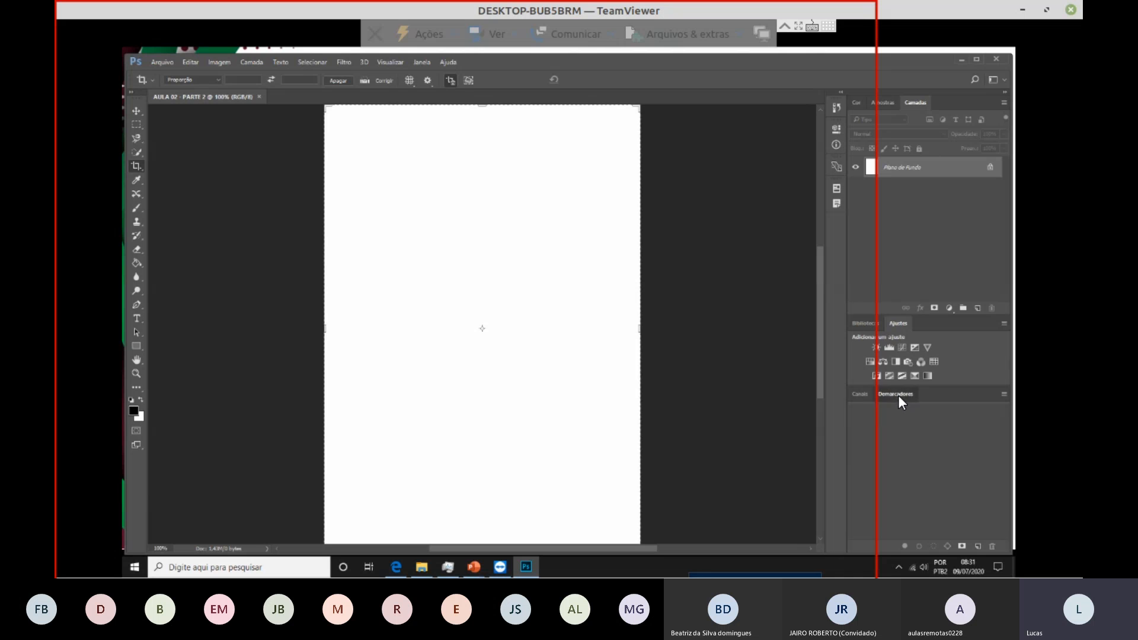
Step: Float the paths (Demarcadores) panel over the canvas, dock it back below the adjustments, and return to the Move tool
{"action": "left_click_drag", "start_coordinate": [897, 396], "coordinate": [377, 192]}
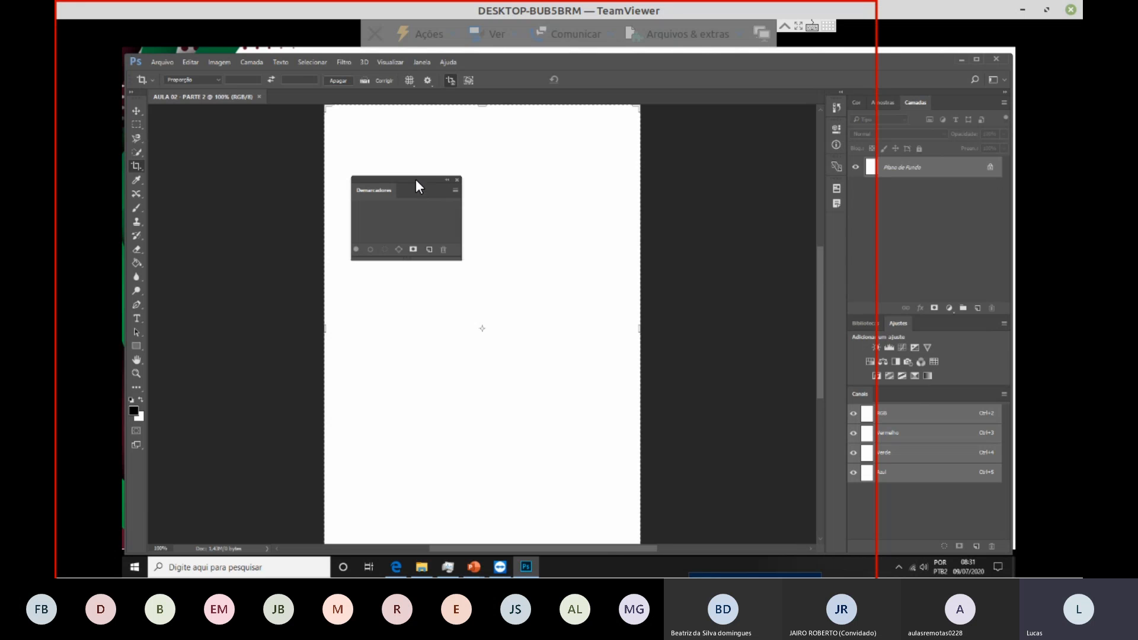
{"action": "left_click_drag", "start_coordinate": [417, 185], "coordinate": [945, 390]}
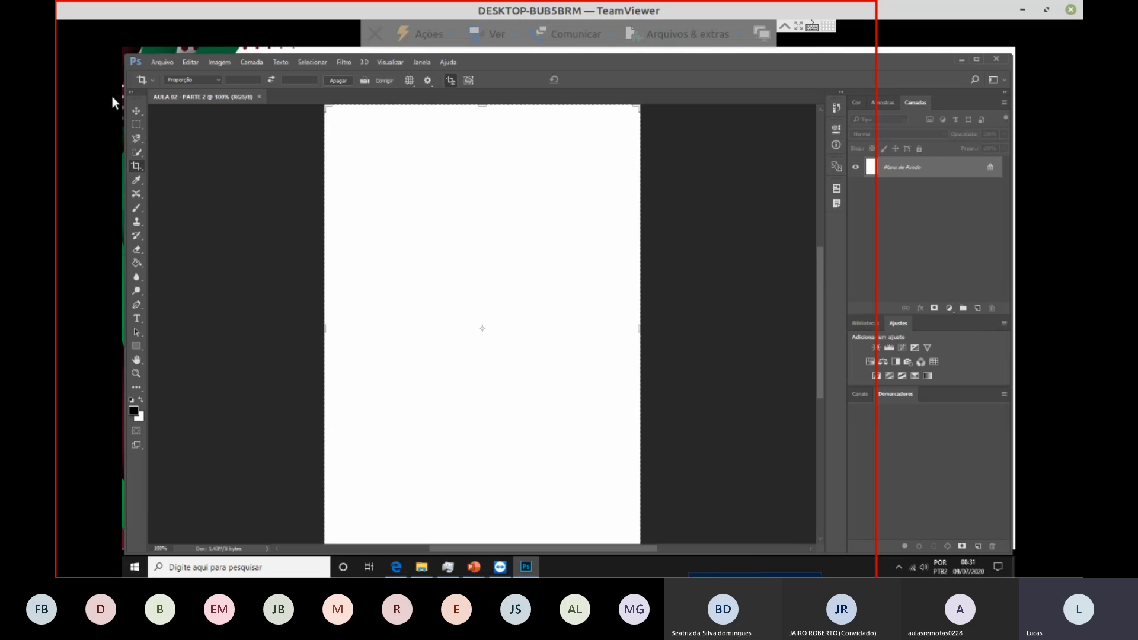
{"action": "left_click", "coordinate": [137, 109]}
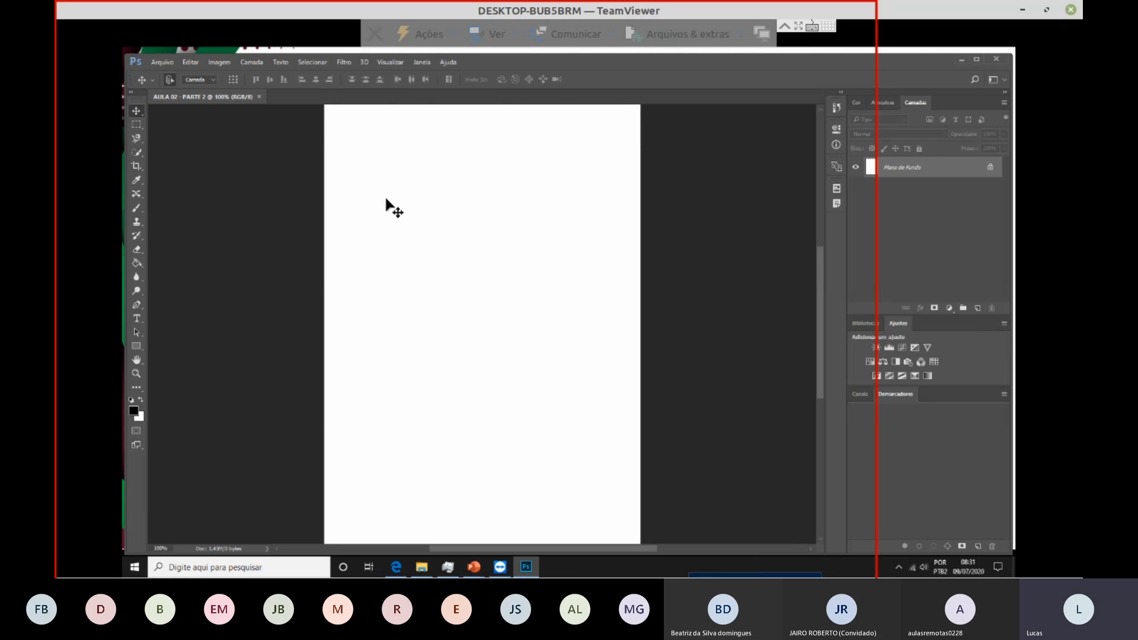
Step: Save the current panel layout as a new workspace named "AULA"
{"action": "left_click", "coordinate": [424, 61]}
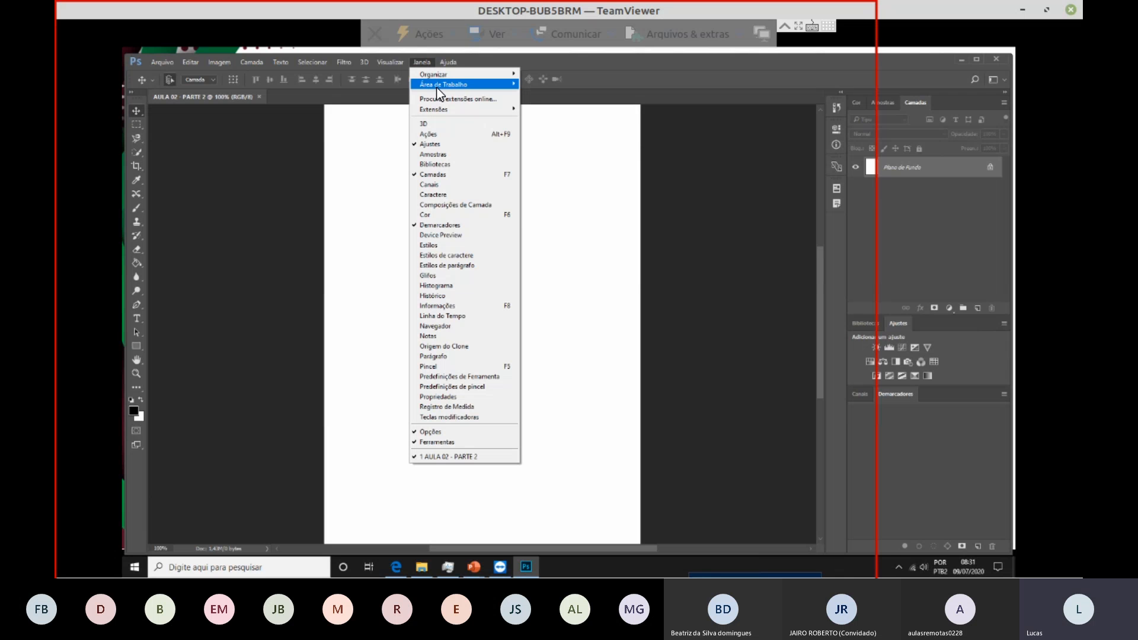
{"action": "mouse_move", "coordinate": [447, 87]}
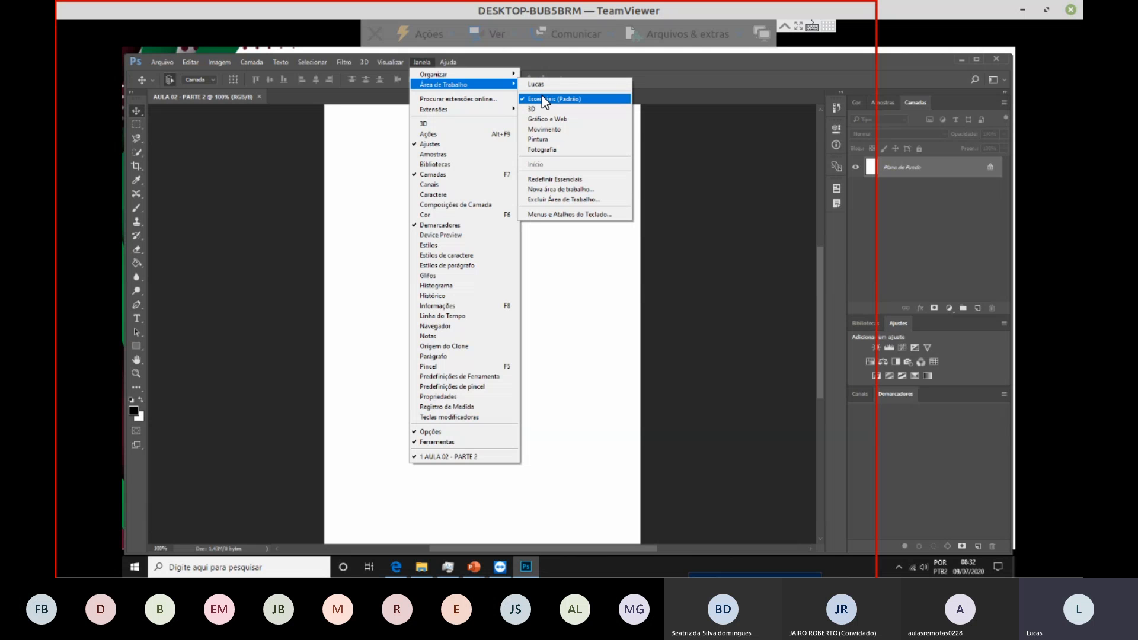
{"action": "left_click", "coordinate": [562, 191]}
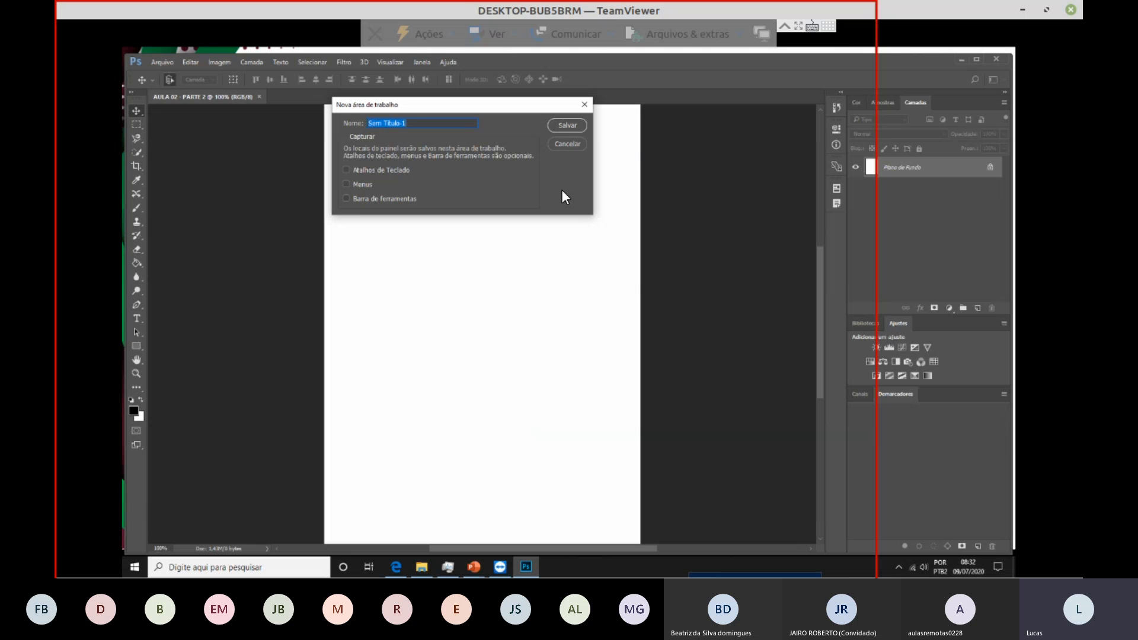
{"action": "type", "text": "s"}
{"action": "type", "text": "ULA"}
{"action": "key", "text": "Return"}
Step: Switch to the Movimento workspace and return to the AULA workspace
{"action": "left_click", "coordinate": [423, 65]}
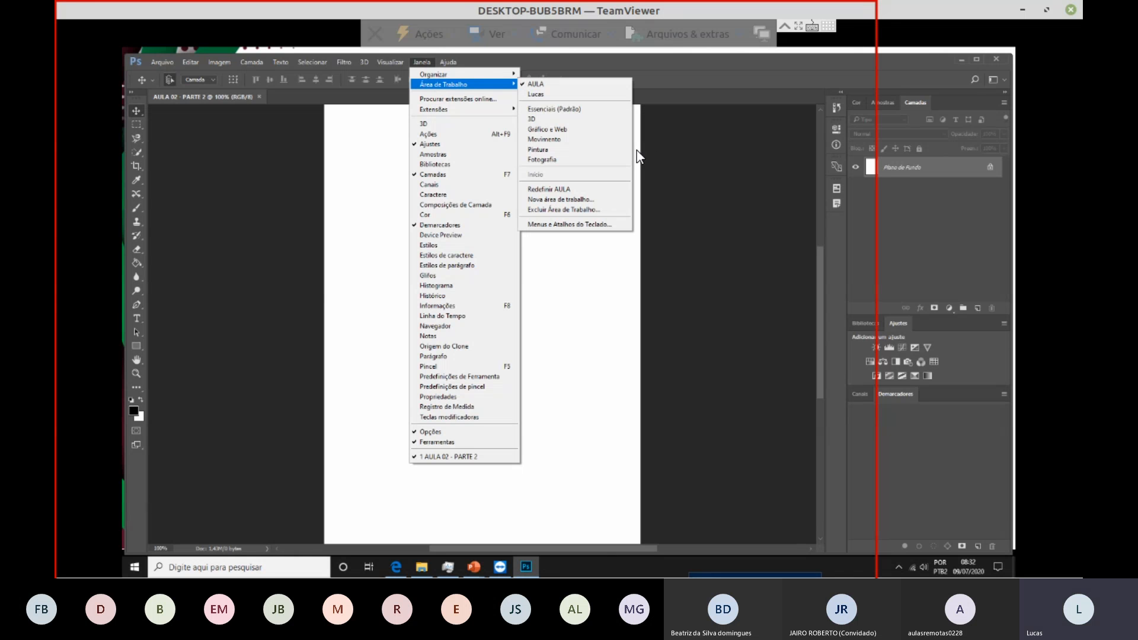
{"action": "left_click", "coordinate": [560, 138]}
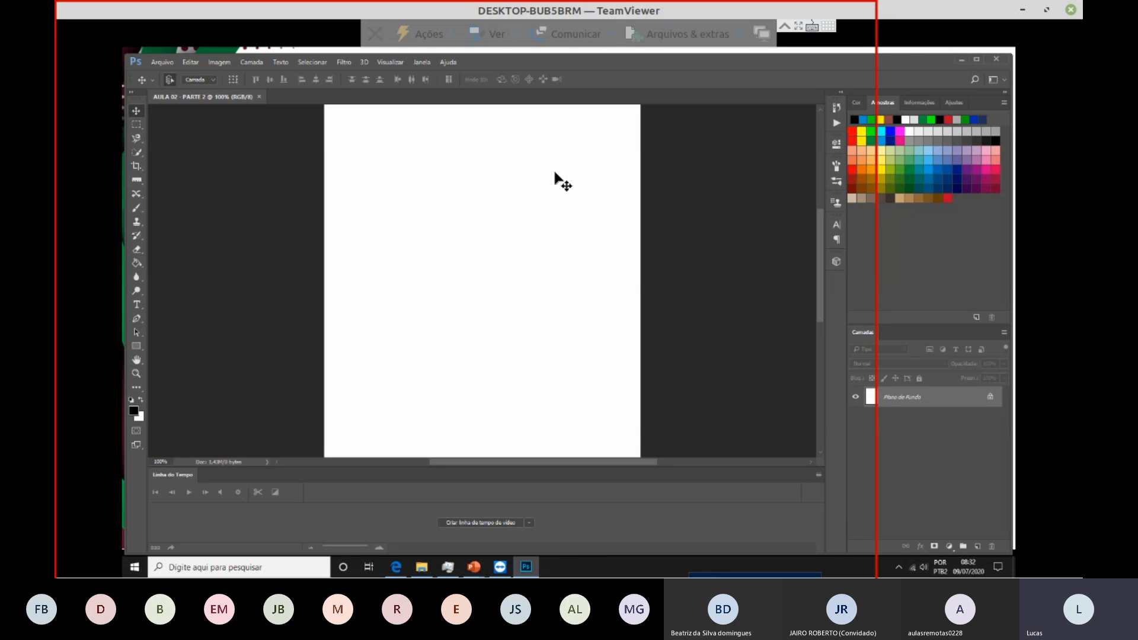
{"action": "left_click", "coordinate": [428, 64]}
{"action": "mouse_move", "coordinate": [451, 84]}
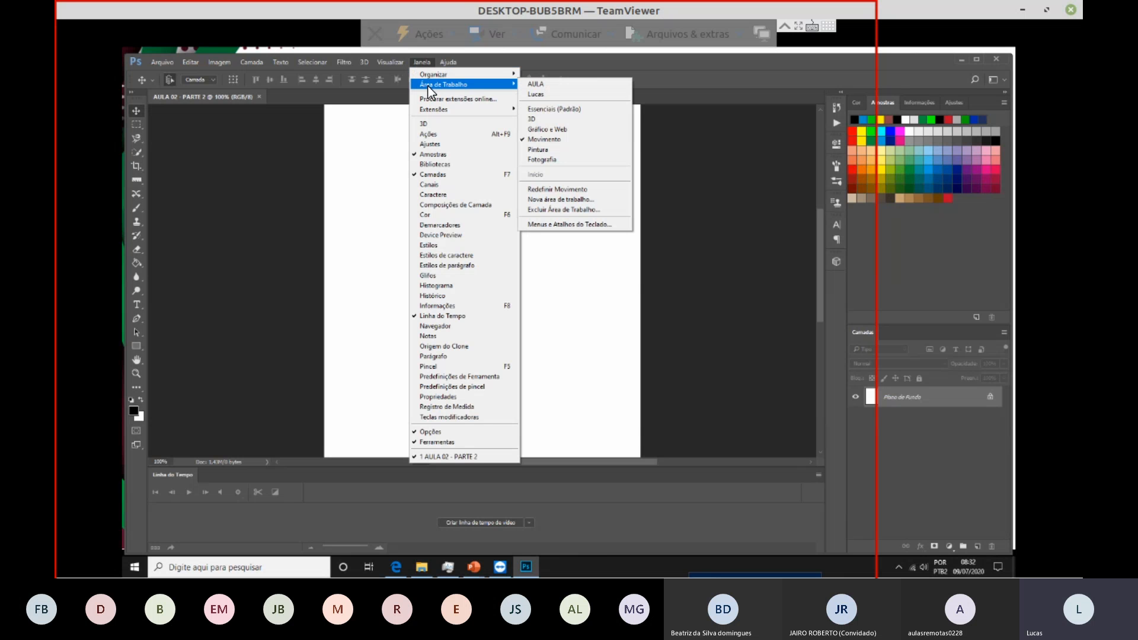
{"action": "left_click", "coordinate": [587, 86]}
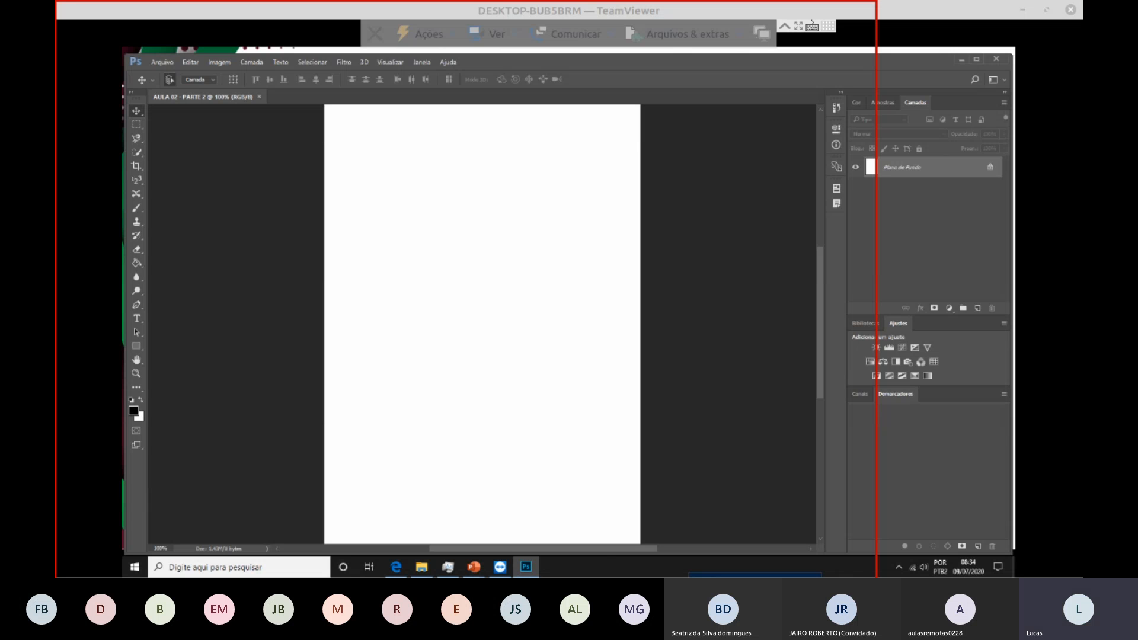
Step: Draw a black rectangle shape about 400 by 217 px in the upper part of the page
{"action": "left_click", "coordinate": [210, 291]}
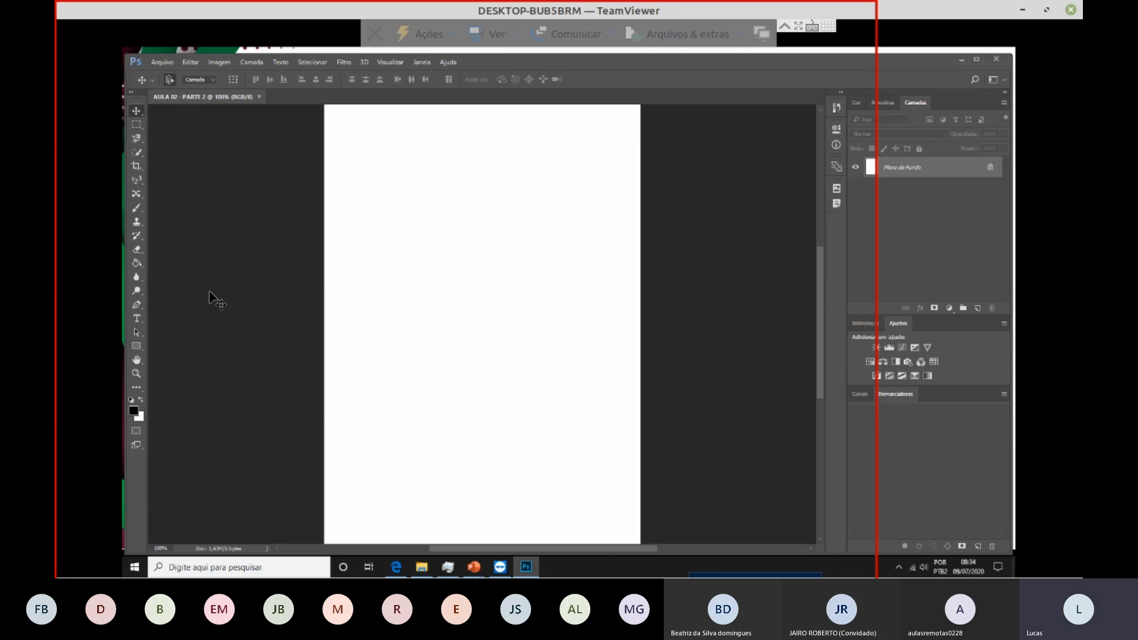
{"action": "left_click", "coordinate": [133, 346]}
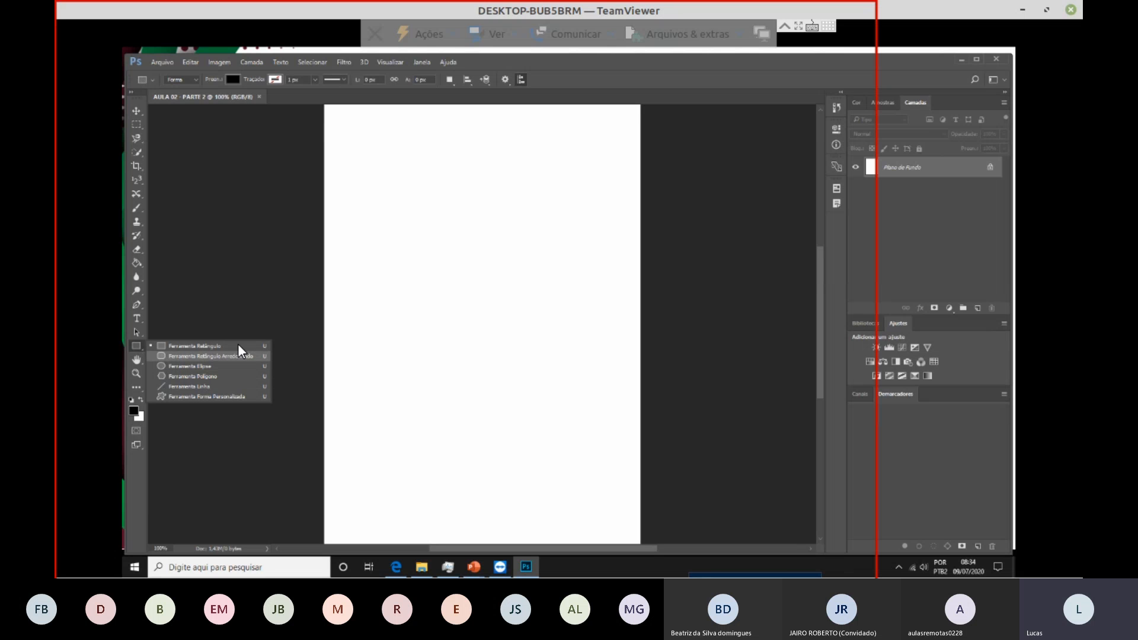
{"action": "left_click", "coordinate": [219, 347]}
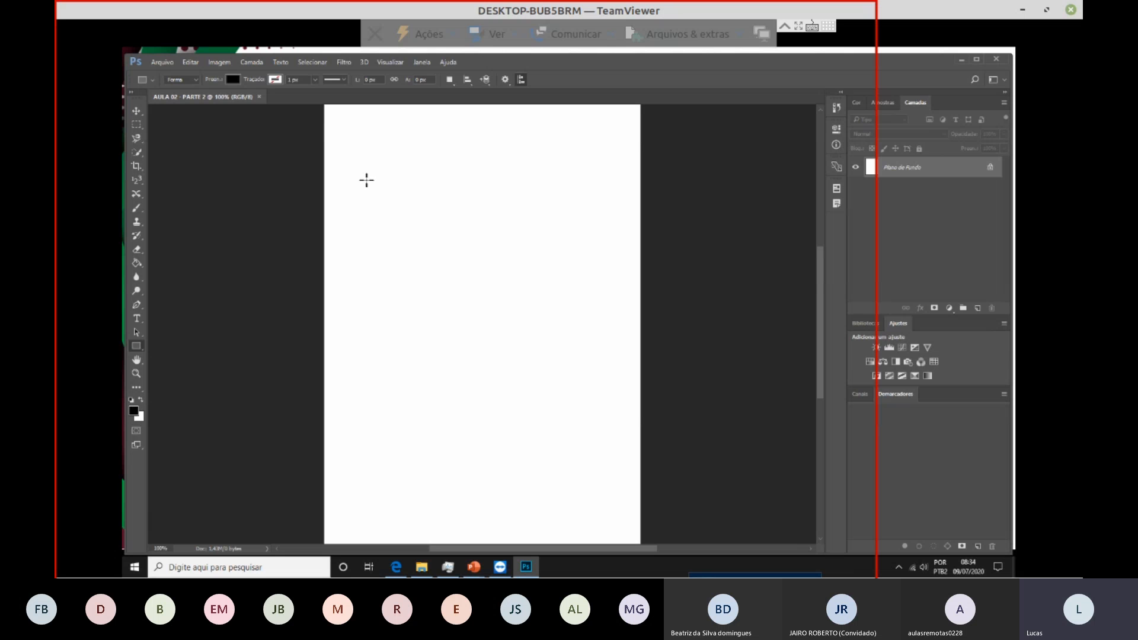
{"action": "left_click_drag", "start_coordinate": [359, 162], "coordinate": [571, 276]}
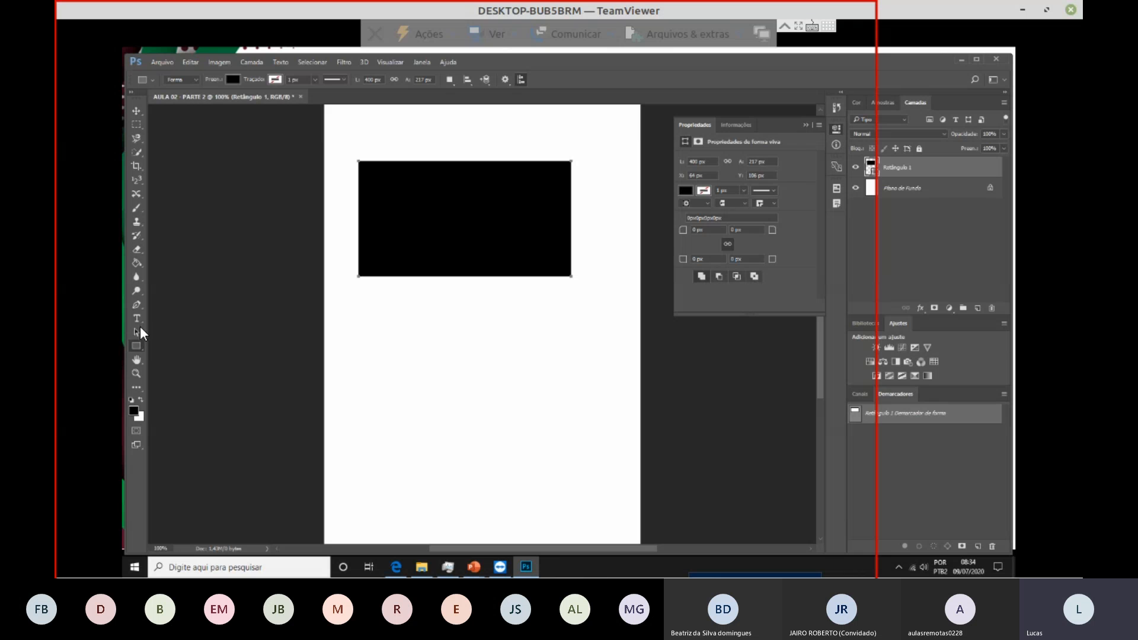
Step: Create a 400 by 217 px black ellipse shape and place it directly below the rectangle, aligned with its sides
{"action": "left_click", "coordinate": [135, 344]}
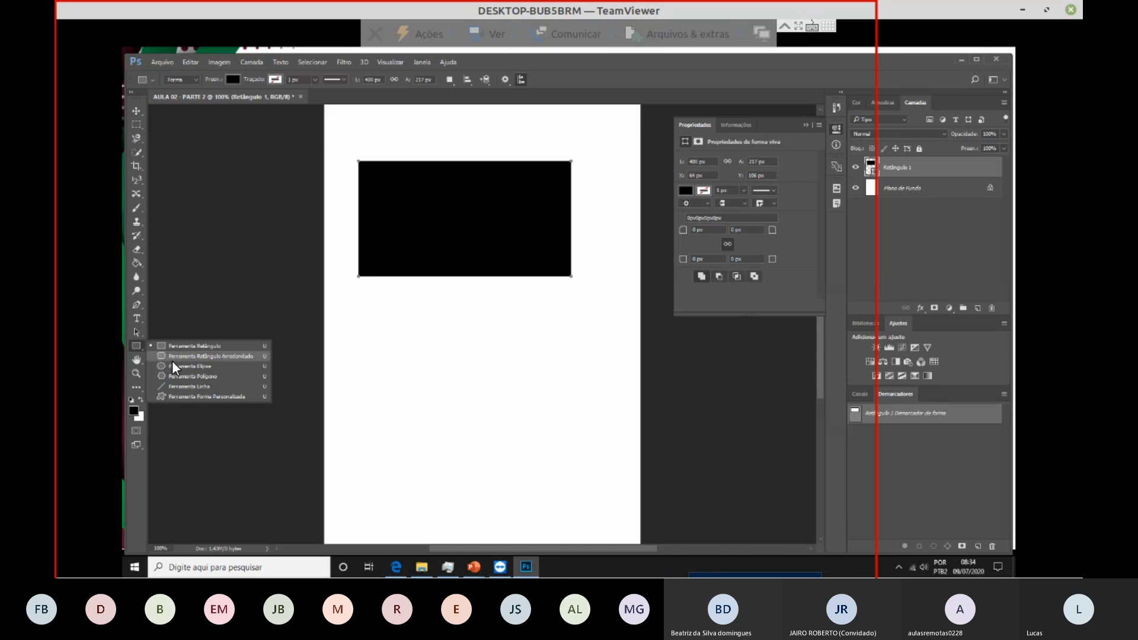
{"action": "left_click", "coordinate": [181, 366]}
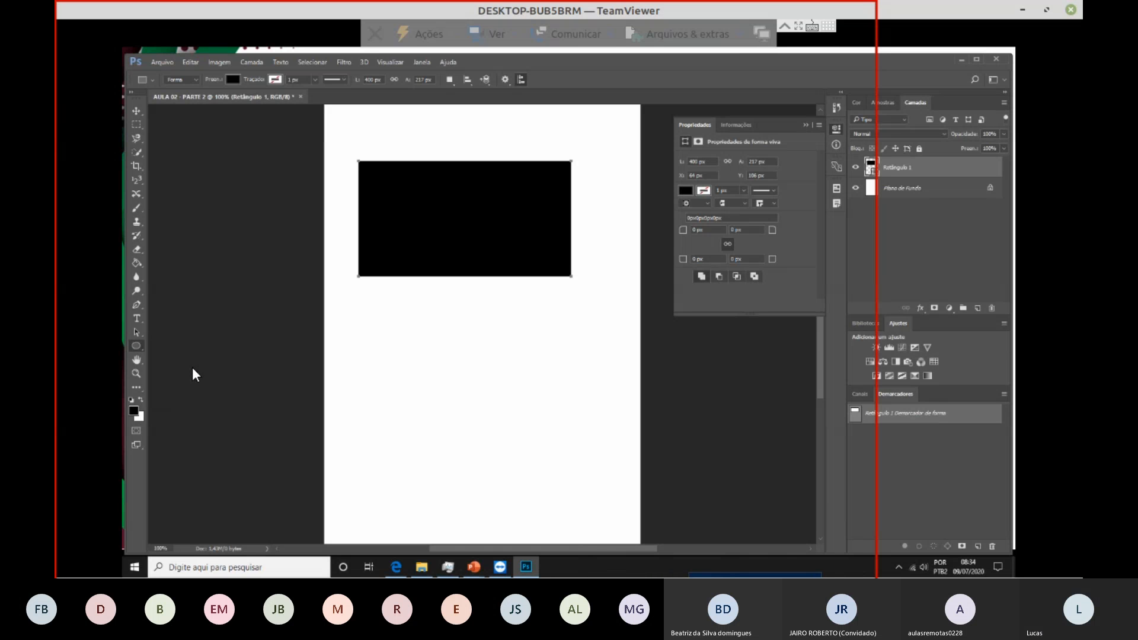
{"action": "left_click", "coordinate": [452, 352]}
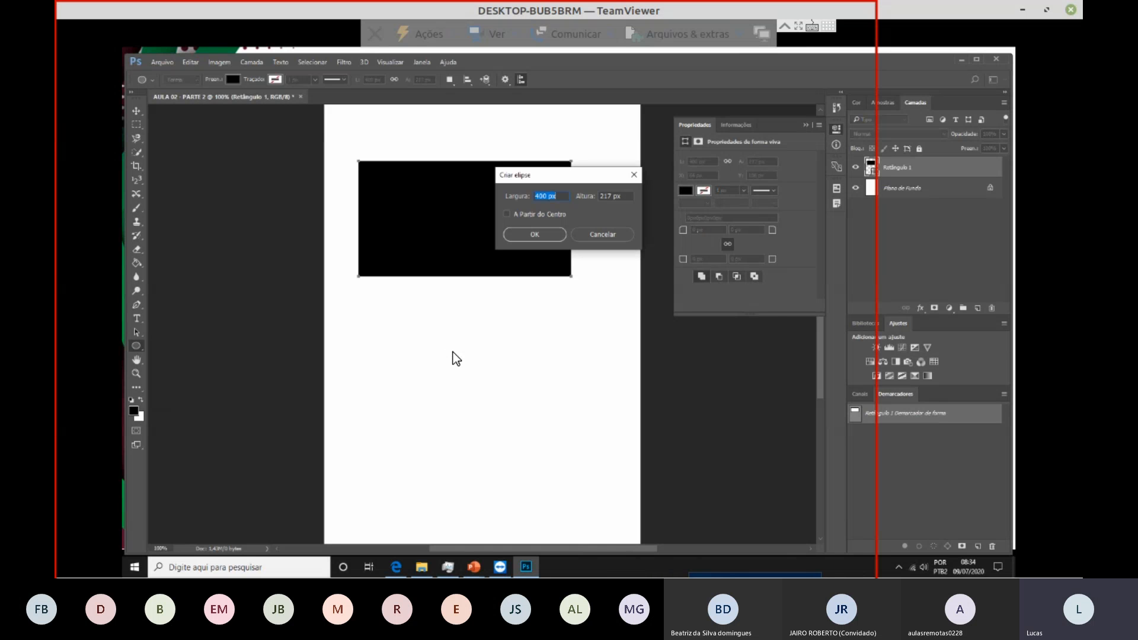
{"action": "left_click", "coordinate": [535, 235]}
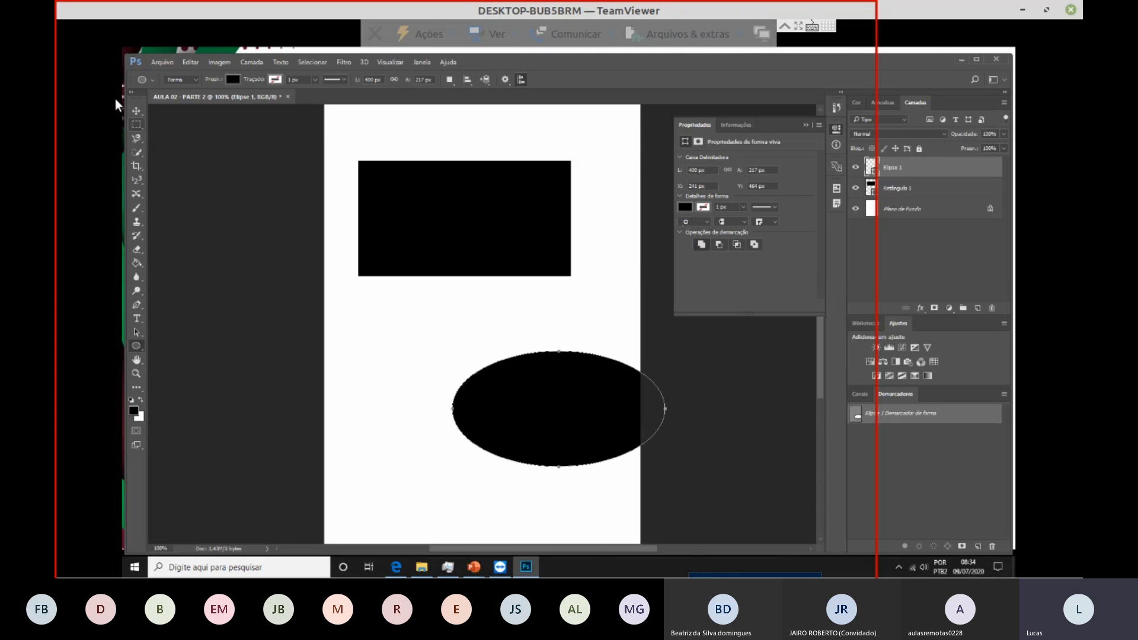
{"action": "left_click", "coordinate": [136, 111]}
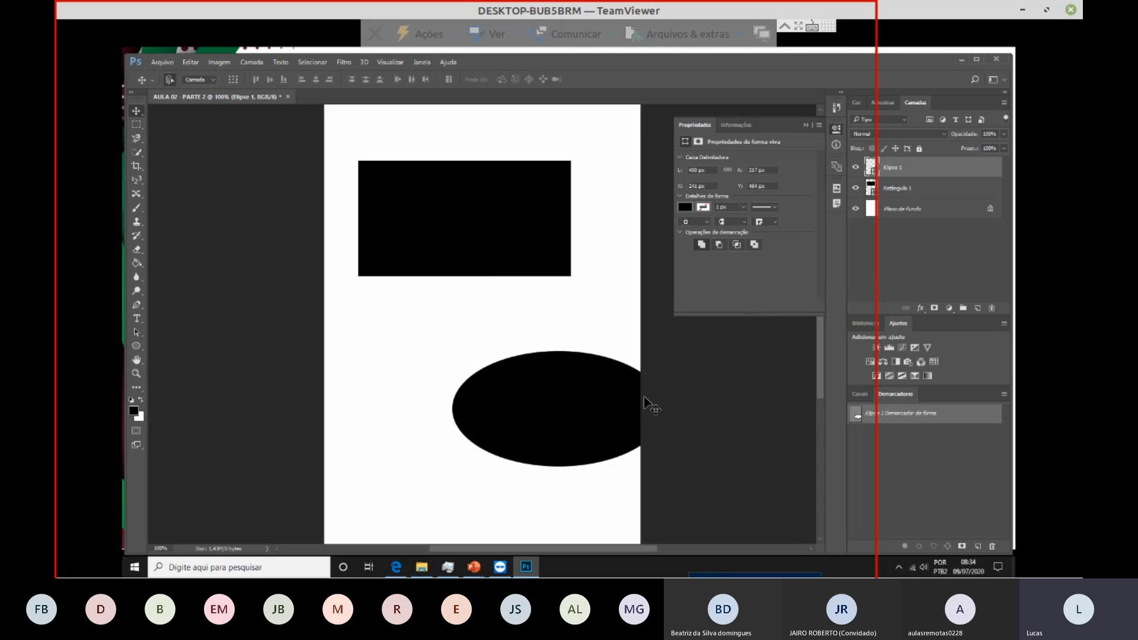
{"action": "left_click_drag", "start_coordinate": [569, 378], "coordinate": [472, 339]}
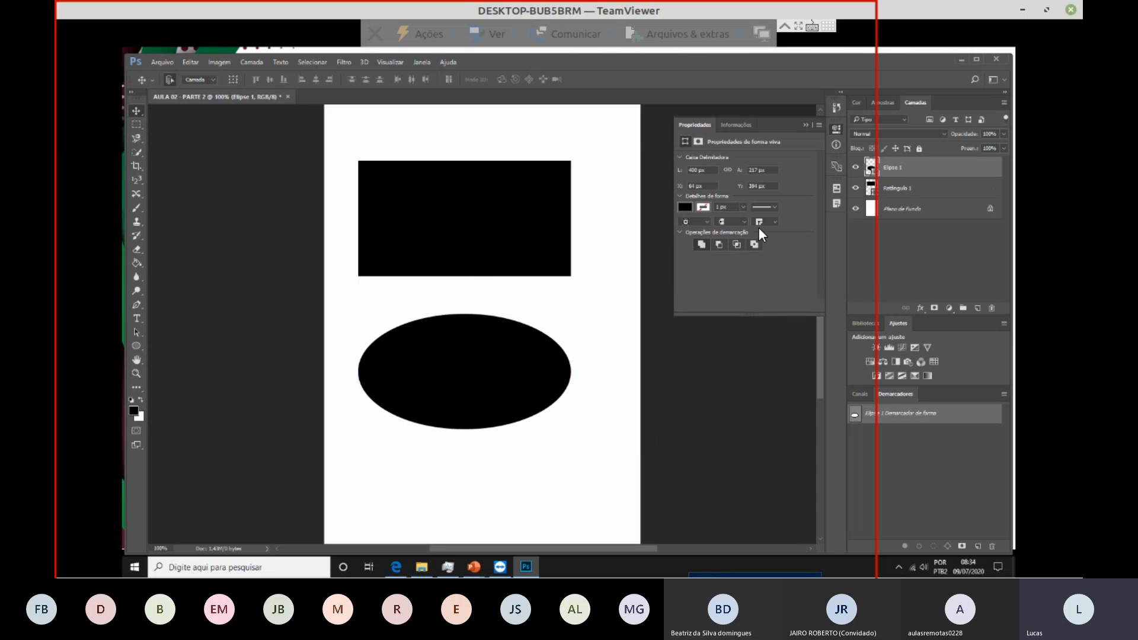
Step: Change the ellipse's fill to yellow and finally to red, and deselect the shape
{"action": "left_click", "coordinate": [684, 207]}
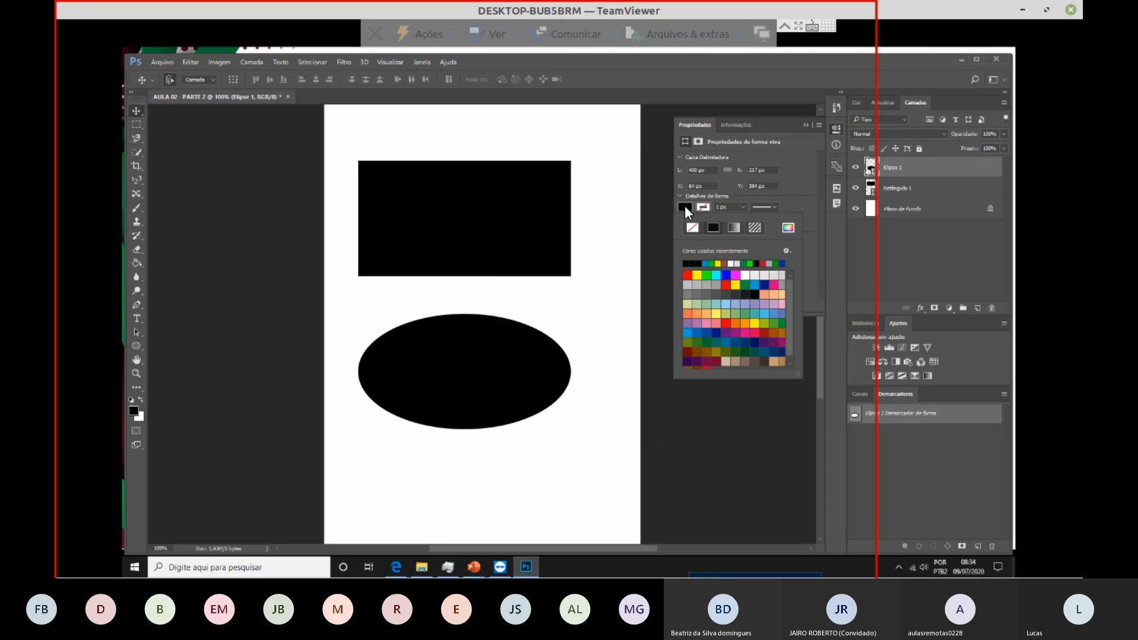
{"action": "left_click", "coordinate": [697, 275]}
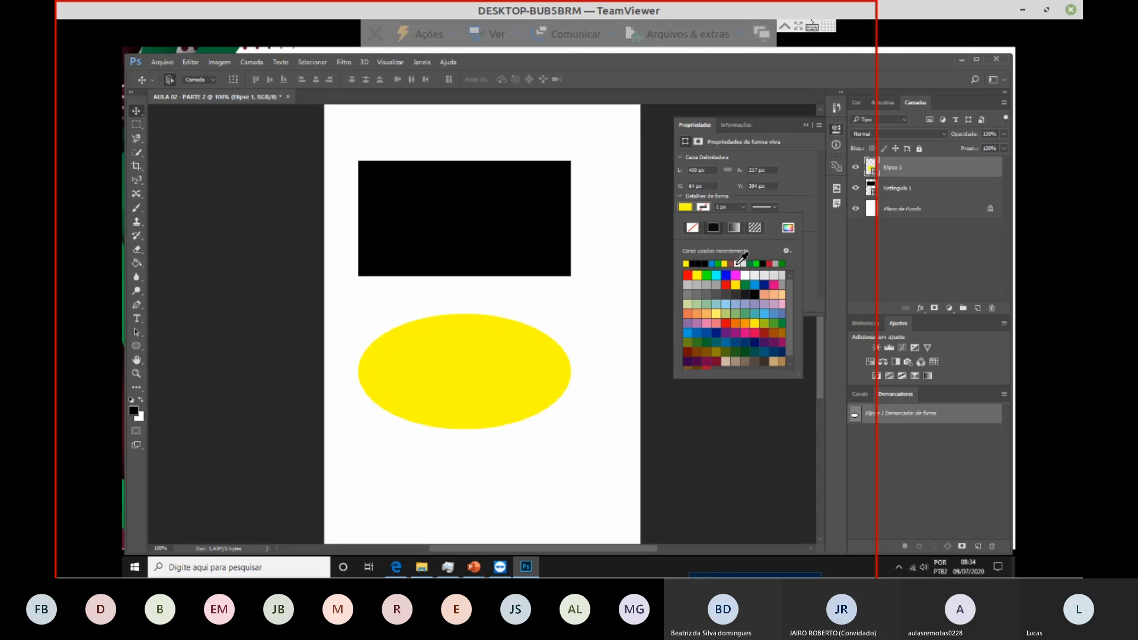
{"action": "left_click", "coordinate": [687, 275]}
{"action": "left_click", "coordinate": [612, 184]}
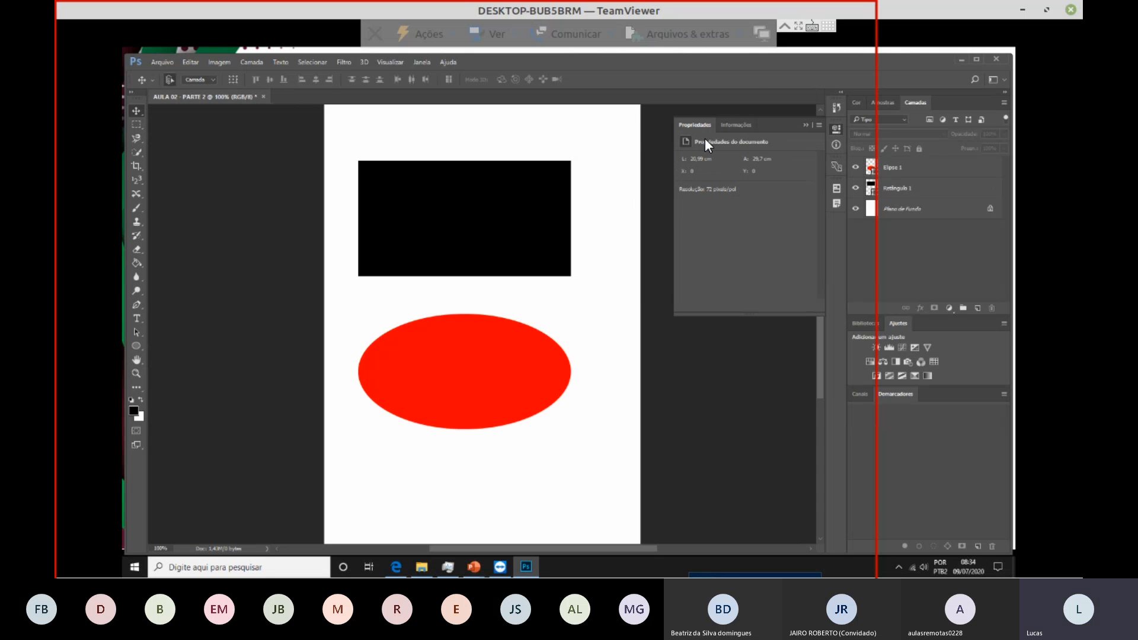
Step: Rename the rectangle's layer as "Quadrado" and the ellipse's layer as "Circulo"
{"action": "double_click", "coordinate": [898, 188]}
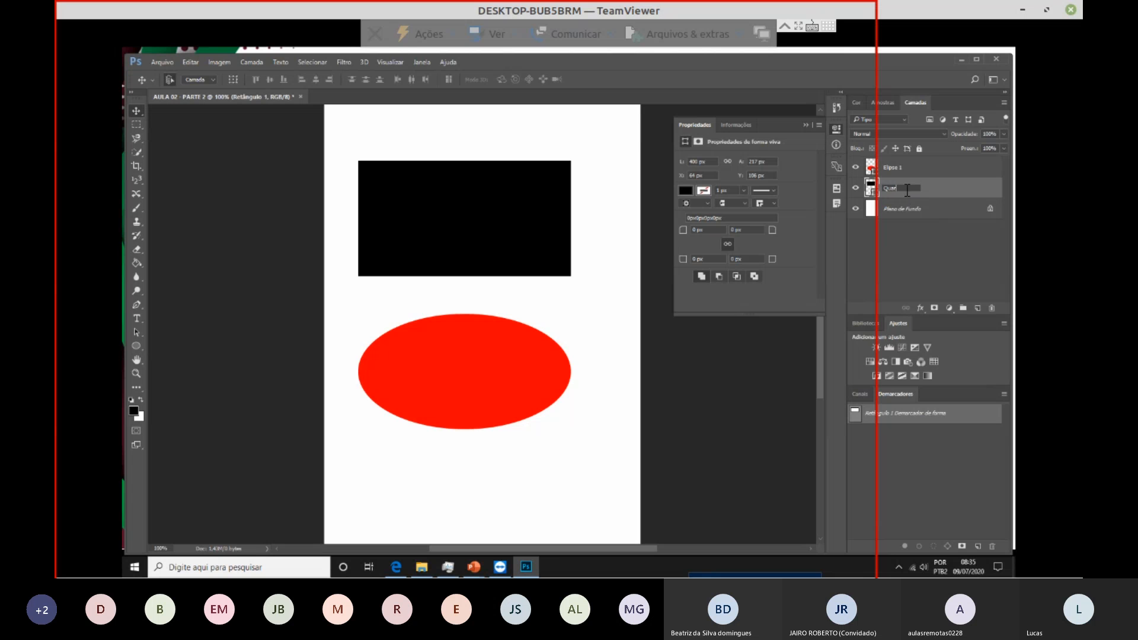
{"action": "type", "text": "Quadrado"}
{"action": "key", "text": "Return"}
{"action": "double_click", "coordinate": [895, 168]}
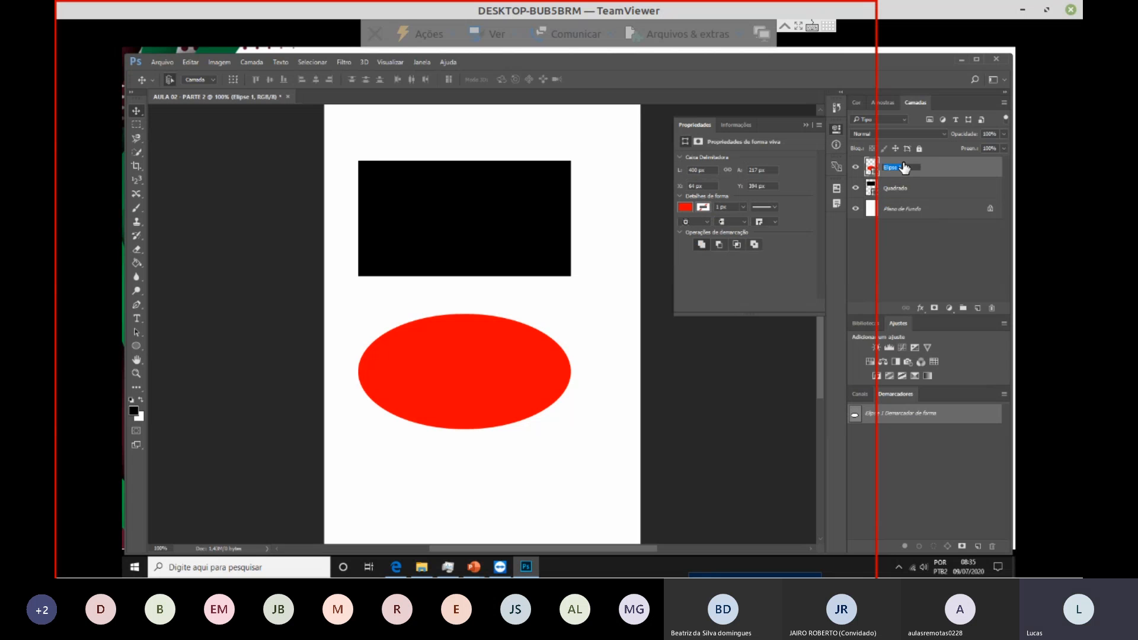
{"action": "type", "text": "Circulo"}
{"action": "key", "text": "Return"}
Step: Move the red ellipse up over the rectangle's lower part and reorder the Quadrado layer above the Circulo layer
{"action": "left_click_drag", "start_coordinate": [464, 357], "coordinate": [454, 251]}
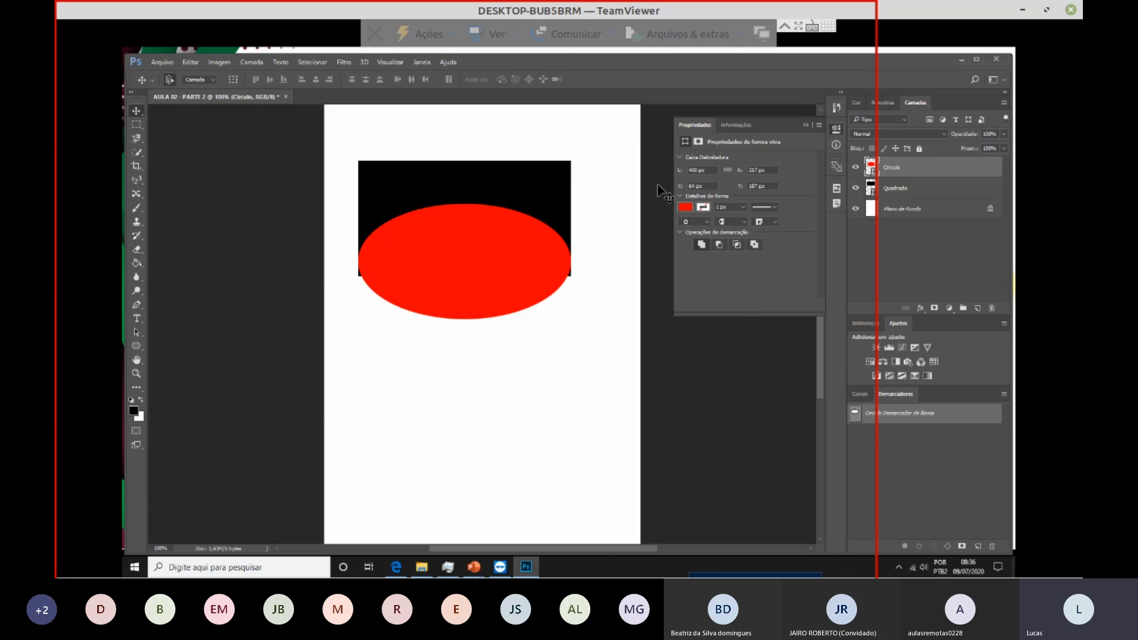
{"action": "left_click", "coordinate": [926, 191]}
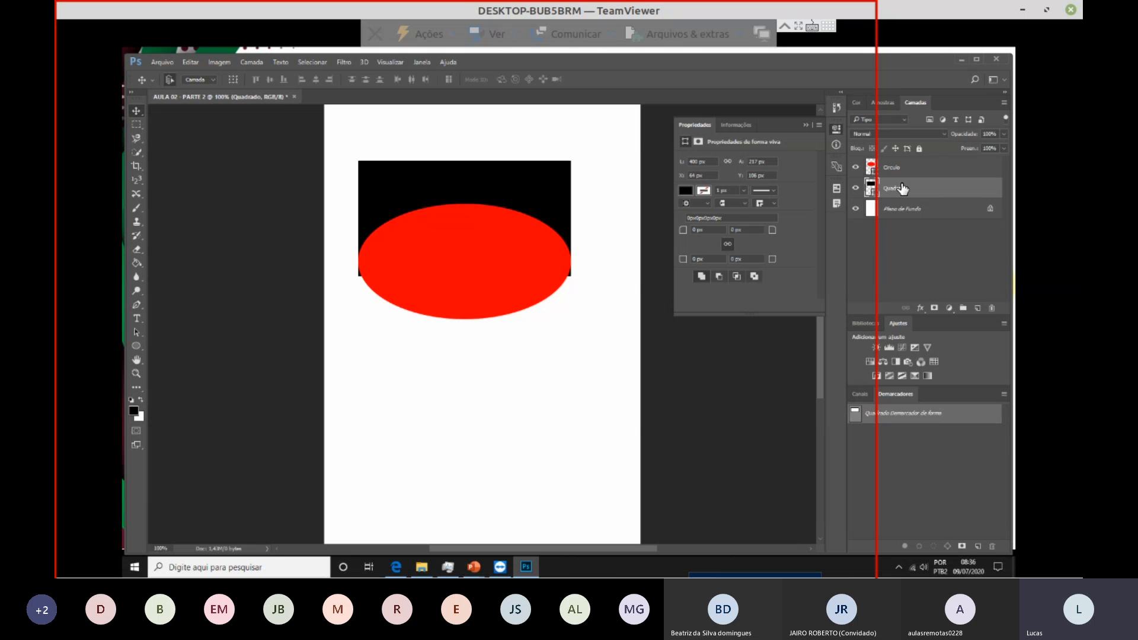
{"action": "left_click_drag", "start_coordinate": [902, 188], "coordinate": [898, 163]}
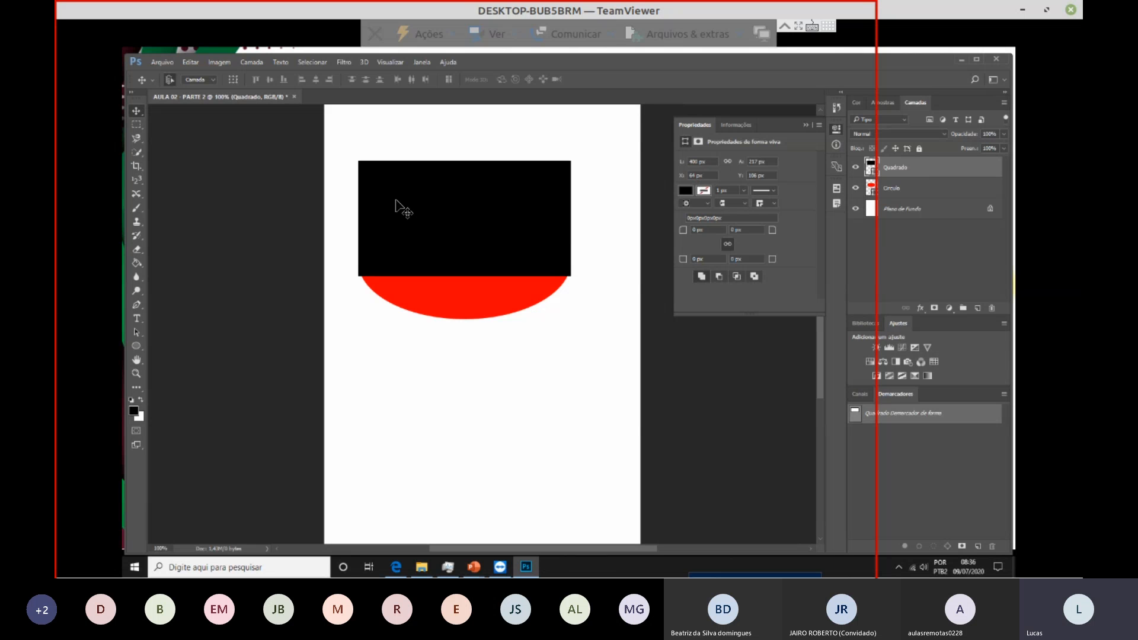
Step: Set the black rectangle's size to 500 by 250 px and move it up and left, near the page's top edge
{"action": "mouse_move", "coordinate": [503, 194]}
{"action": "left_mouse_down"}
{"action": "mouse_move", "coordinate": [504, 135]}
{"action": "mouse_move", "coordinate": [503, 186]}
{"action": "left_mouse_up"}
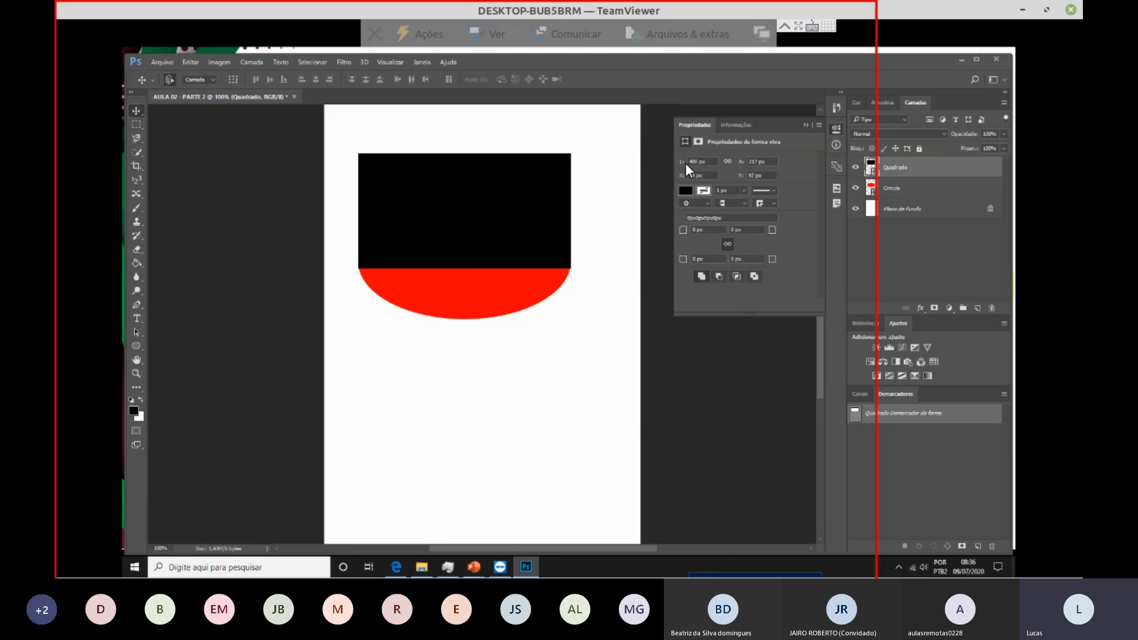
{"action": "left_click", "coordinate": [711, 162]}
{"action": "type", "text": "500"}
{"action": "key", "text": "Tab"}
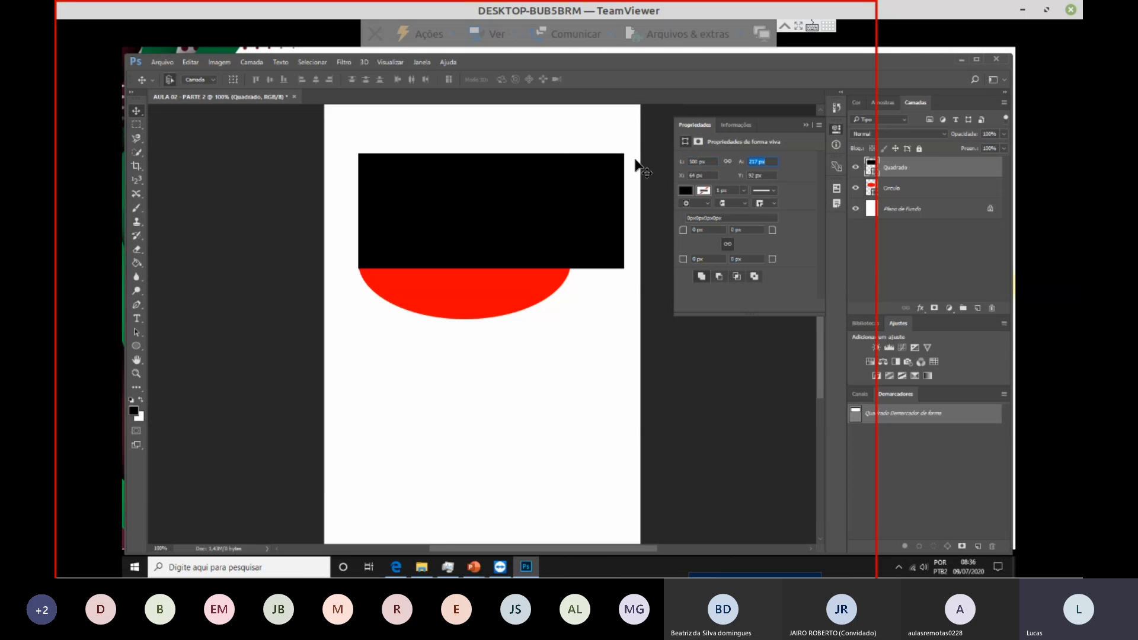
{"action": "type", "text": "250"}
{"action": "key", "text": "Return"}
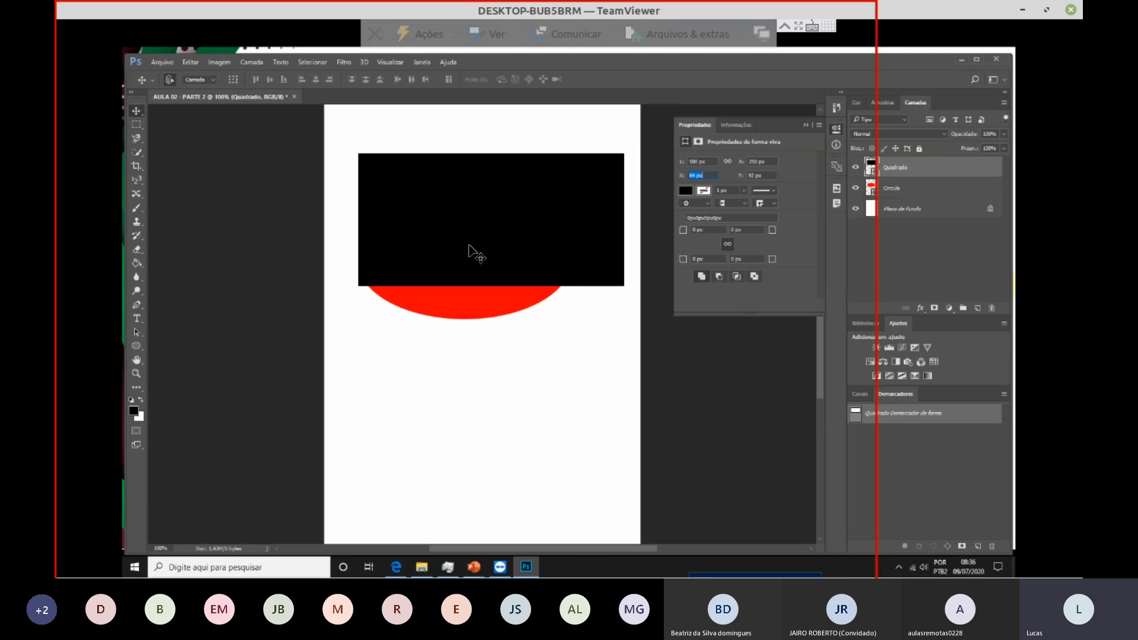
{"action": "left_click_drag", "start_coordinate": [470, 249], "coordinate": [445, 229]}
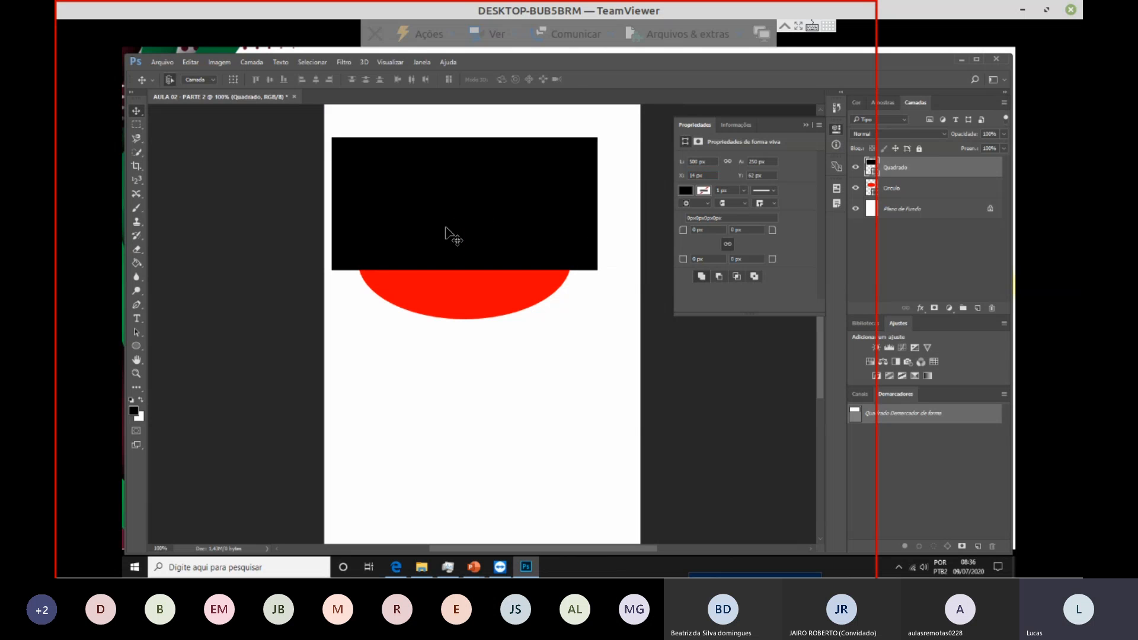
Step: Free-transform the black rectangle to about 420 by 209 px, center it over the red ellipse, and apply the transformation
{"action": "left_click", "coordinate": [219, 61]}
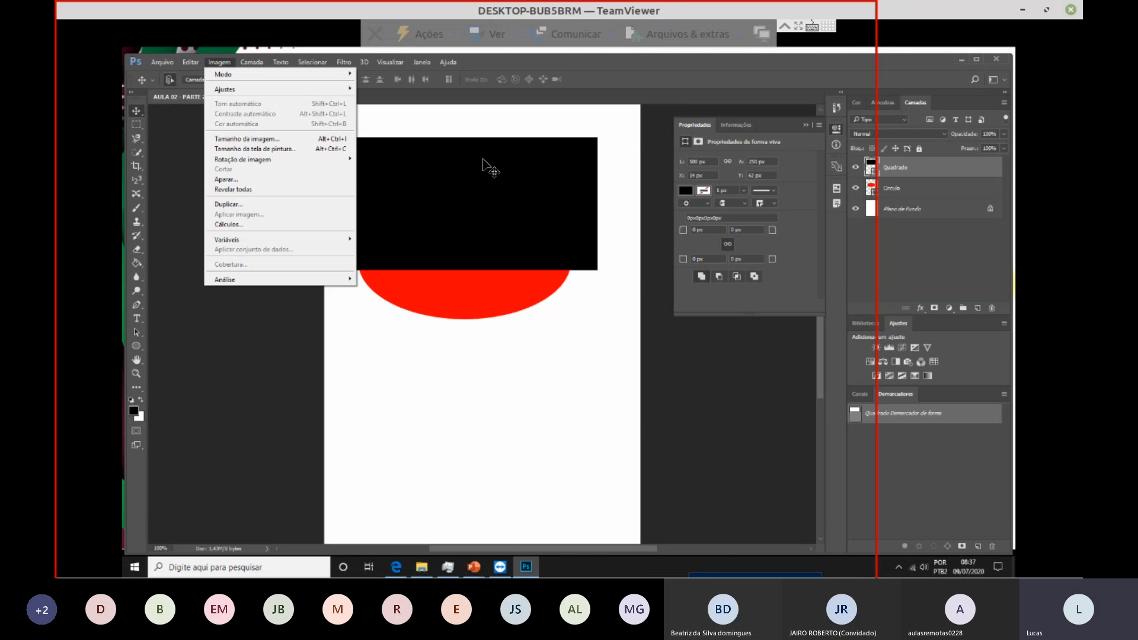
{"action": "left_click", "coordinate": [369, 185]}
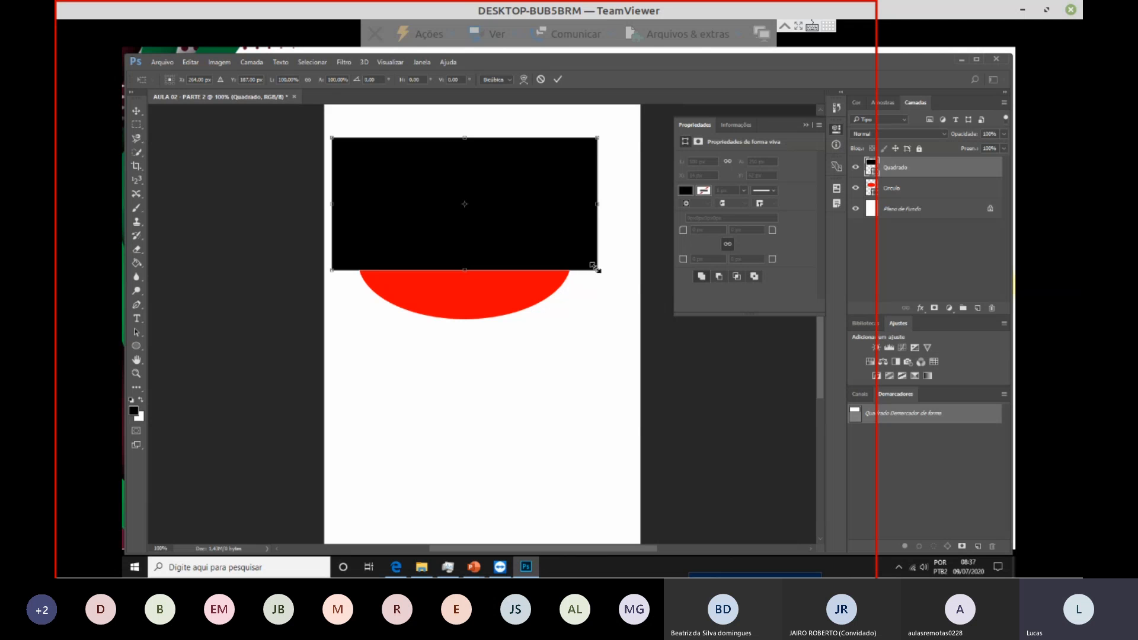
{"action": "left_click_drag", "start_coordinate": [593, 272], "coordinate": [526, 248]}
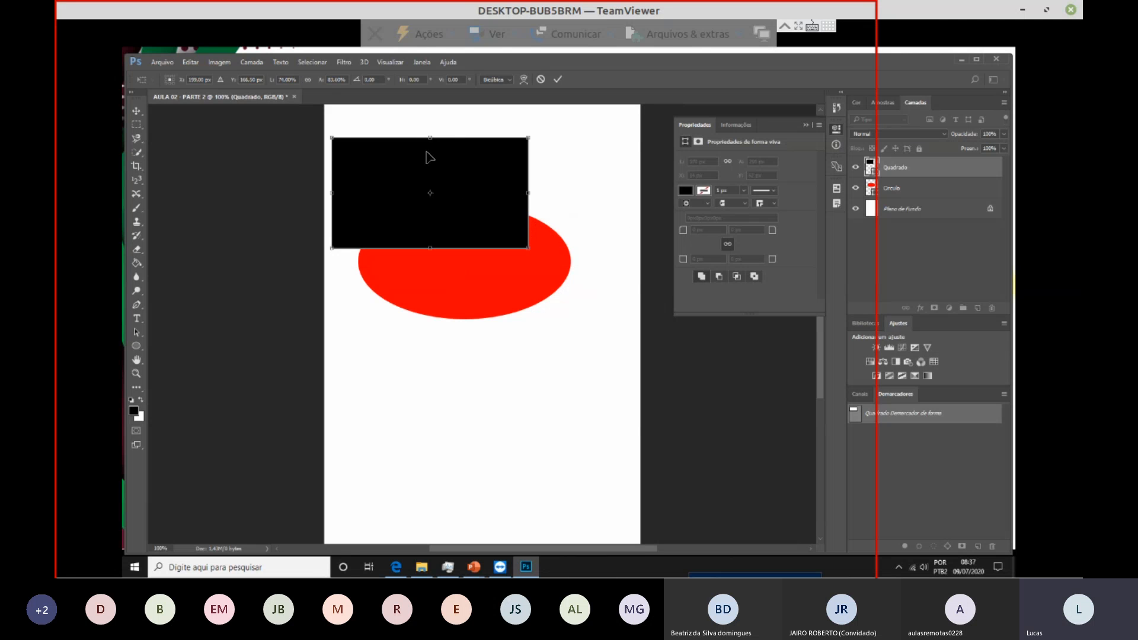
{"action": "left_click_drag", "start_coordinate": [431, 160], "coordinate": [457, 187]}
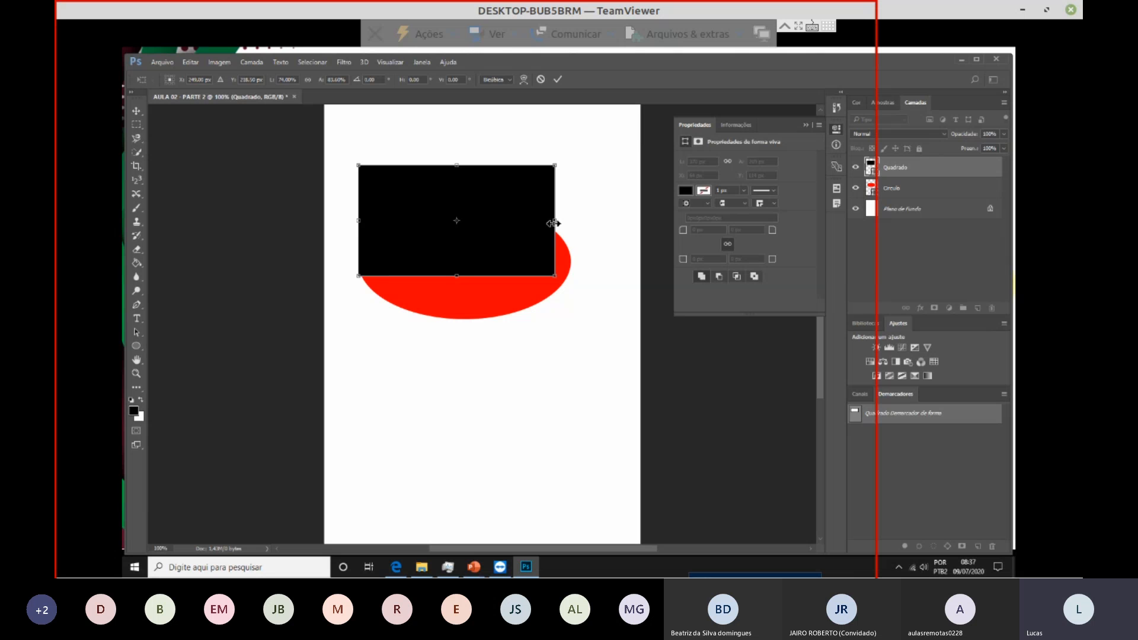
{"action": "left_click_drag", "start_coordinate": [555, 221], "coordinate": [581, 220]}
{"action": "left_click_drag", "start_coordinate": [491, 217], "coordinate": [484, 215]}
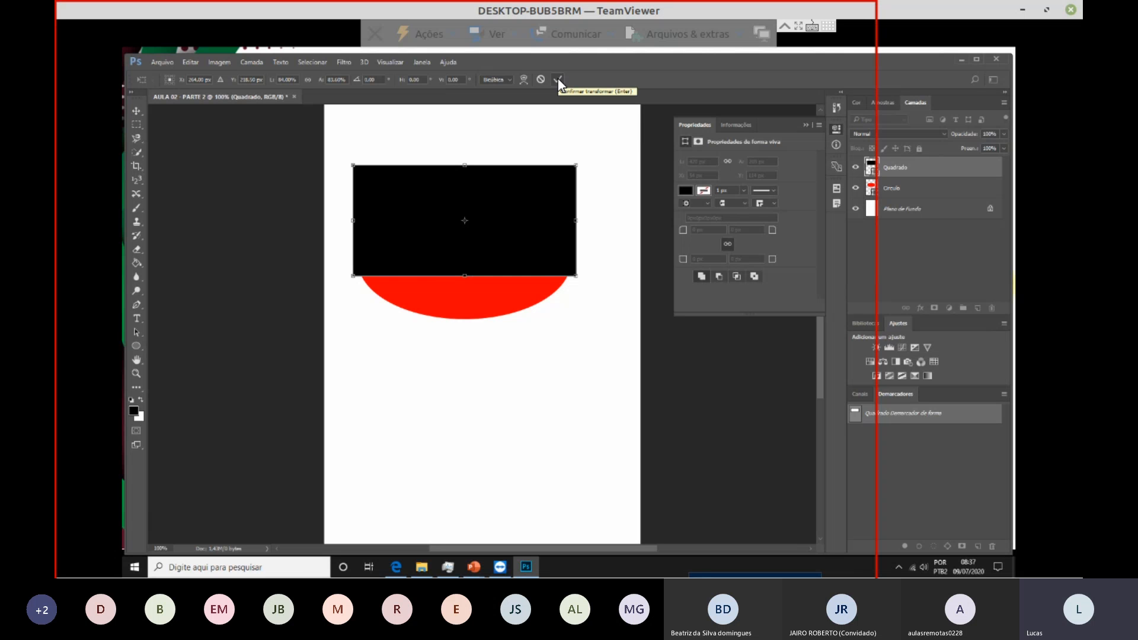
{"action": "left_click", "coordinate": [136, 110]}
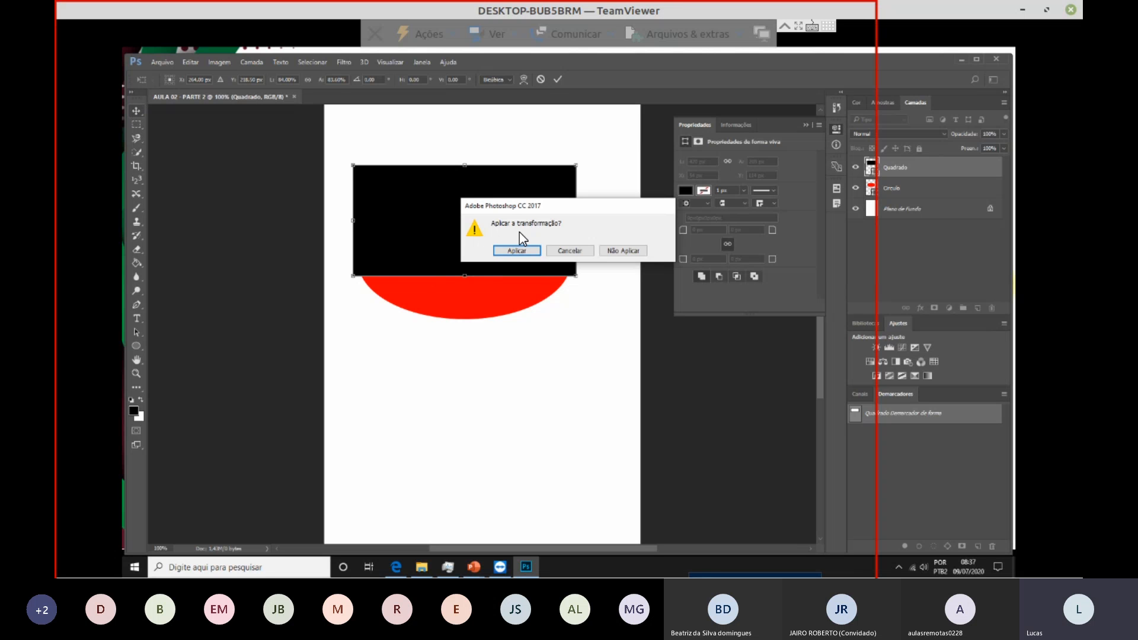
{"action": "left_click", "coordinate": [517, 251]}
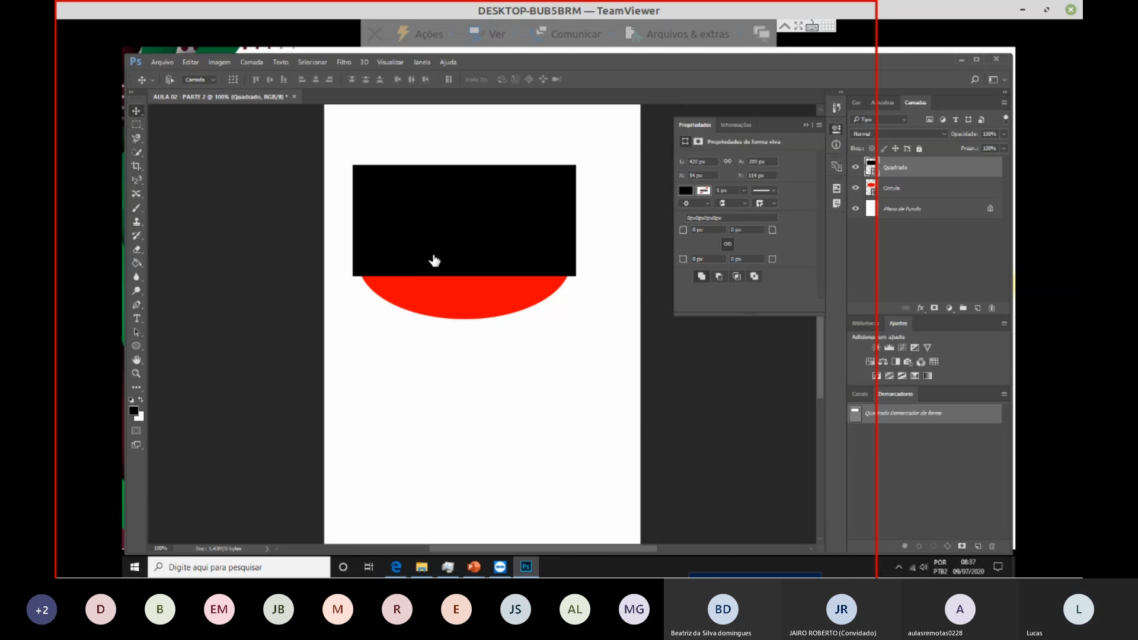
Step: Merge the visible layers with both shape layers selected, try to move the merged artwork, and undo the merge
{"action": "left_click", "coordinate": [901, 187], "text": "ctrl"}
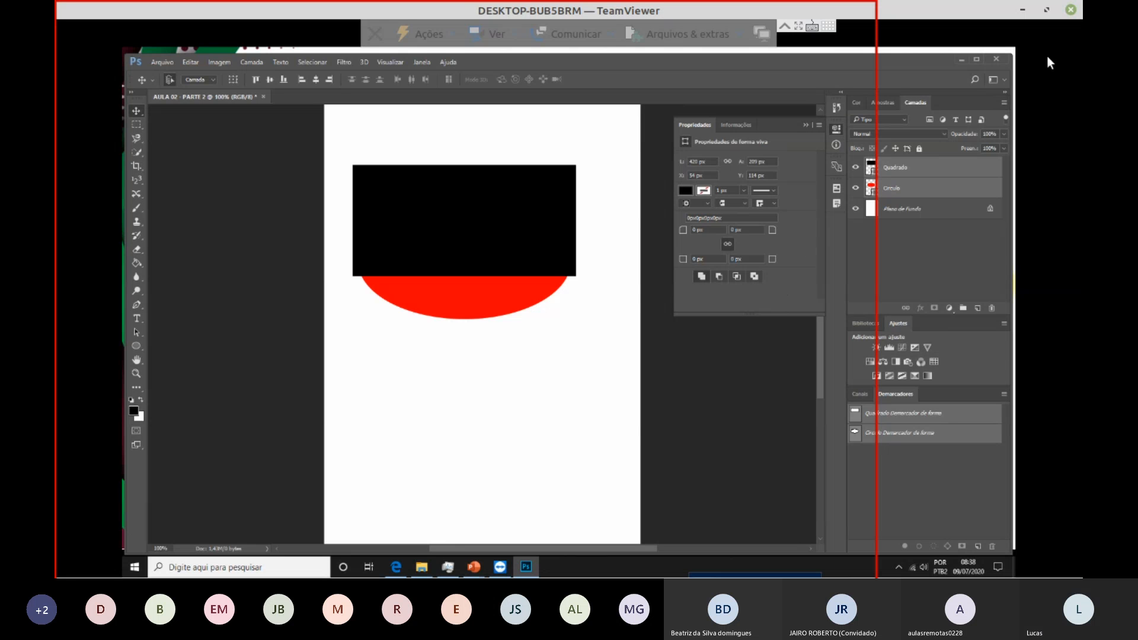
{"action": "right_click", "coordinate": [915, 173]}
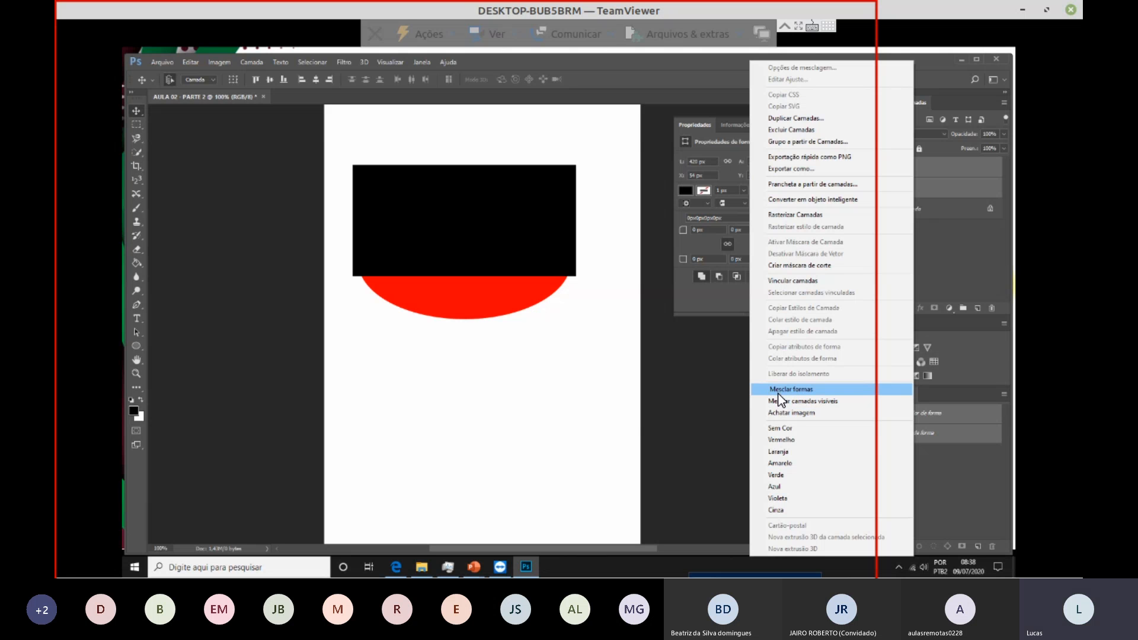
{"action": "left_click", "coordinate": [818, 400]}
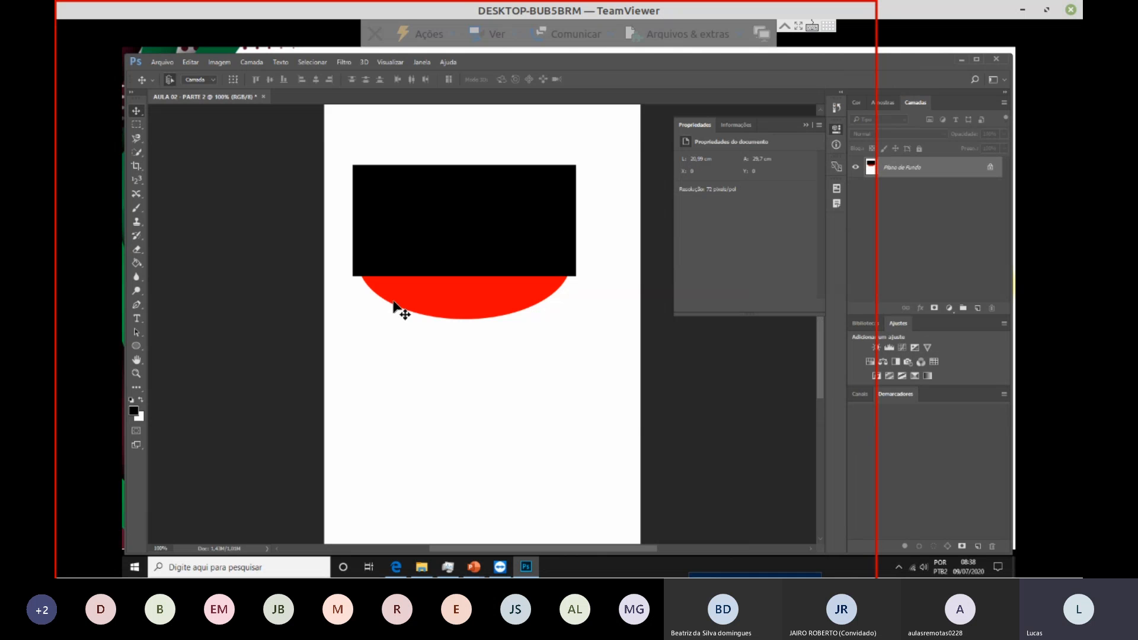
{"action": "left_click_drag", "start_coordinate": [444, 236], "coordinate": [472, 268]}
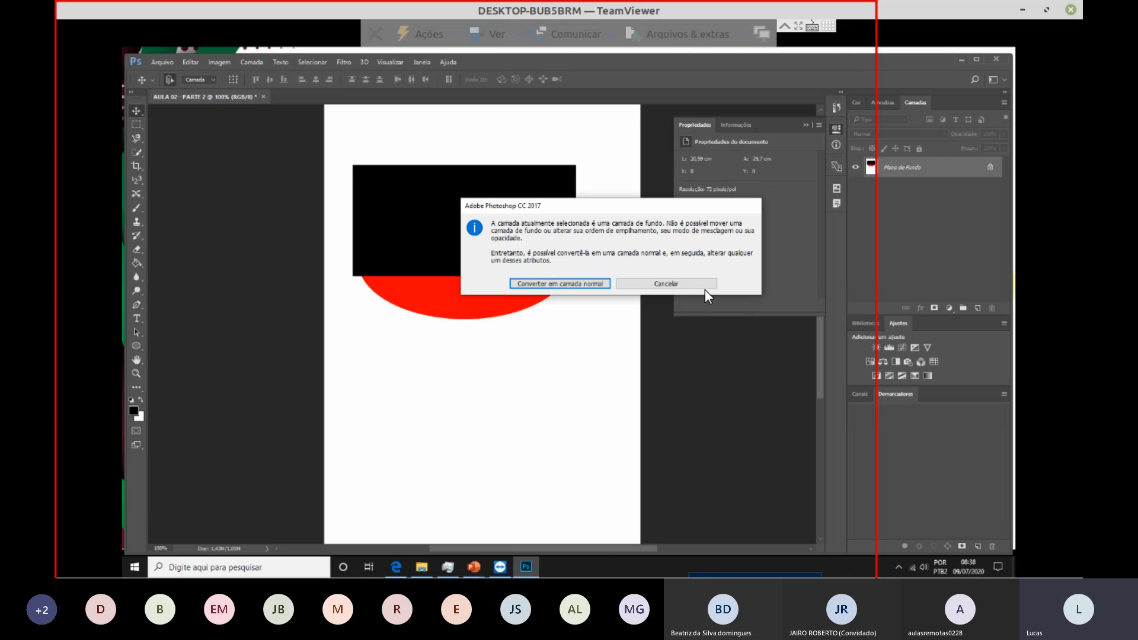
{"action": "left_click", "coordinate": [685, 286]}
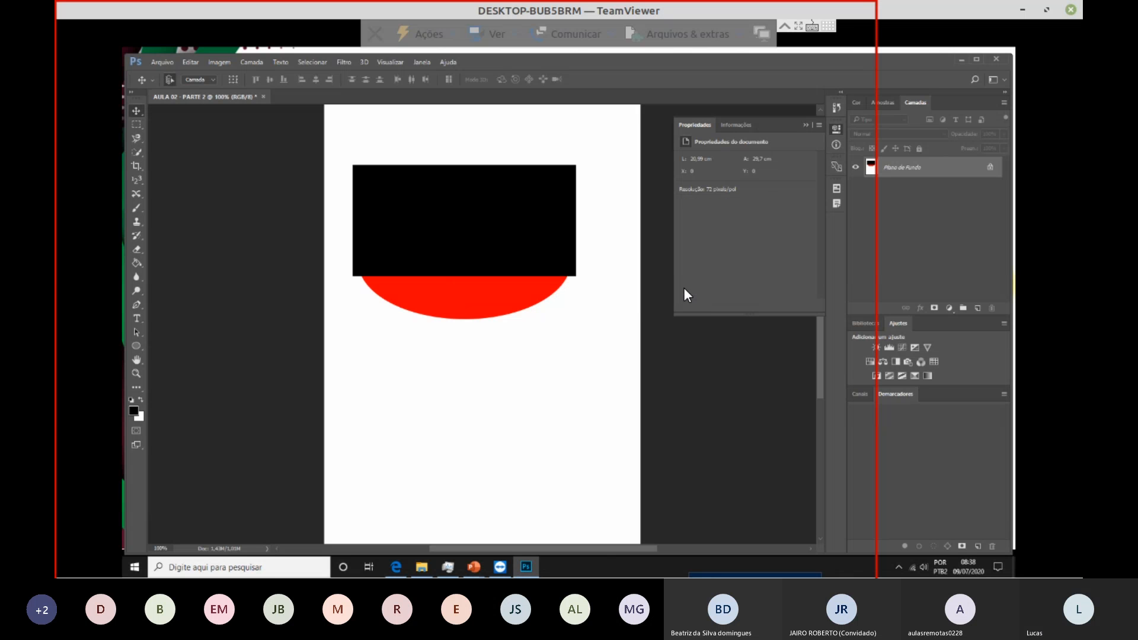
{"action": "key", "text": "ctrl+z"}
Step: Merge the Quadrado and Circulo shapes into one shape layer and move the combined shape around the page
{"action": "left_click", "coordinate": [908, 189], "text": "shift"}
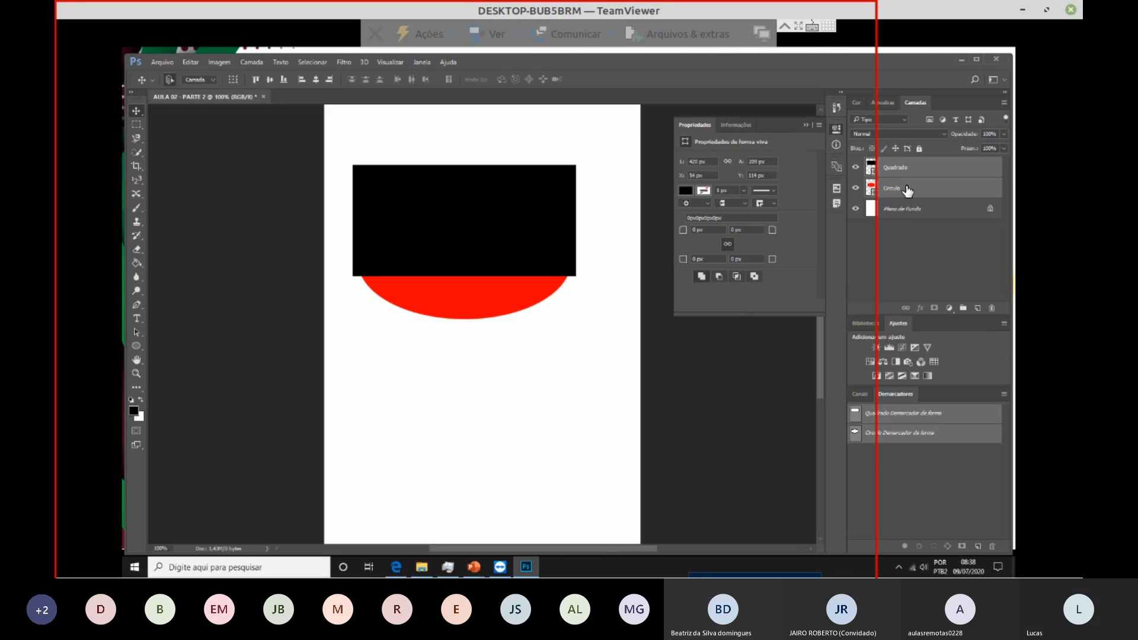
{"action": "right_click", "coordinate": [908, 189]}
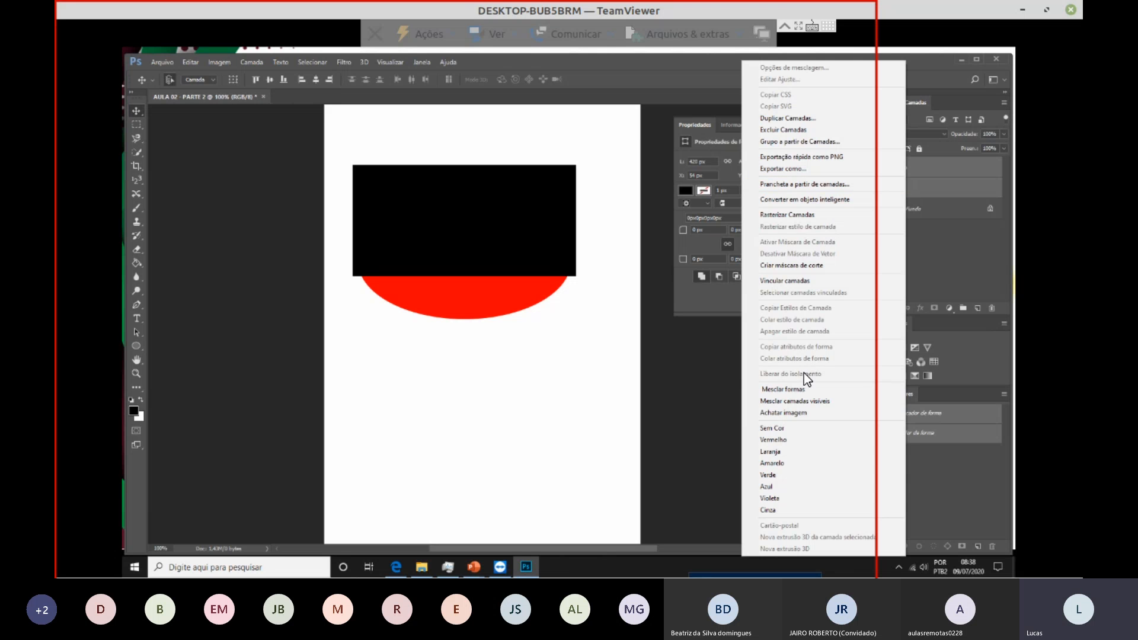
{"action": "left_click", "coordinate": [782, 388]}
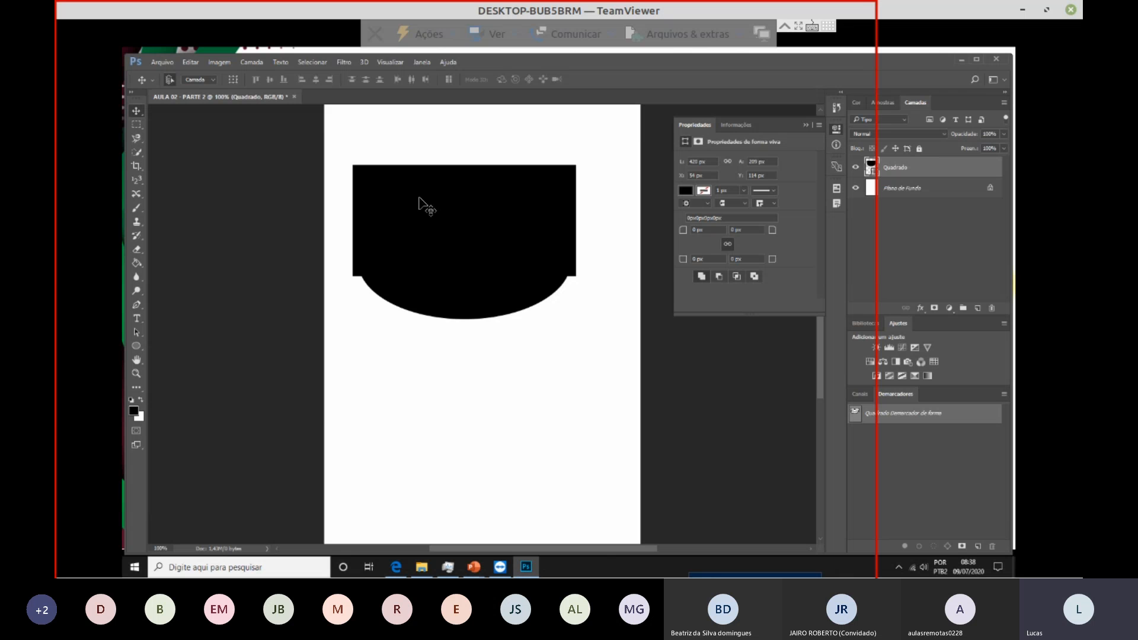
{"action": "left_click_drag", "start_coordinate": [510, 213], "coordinate": [536, 211]}
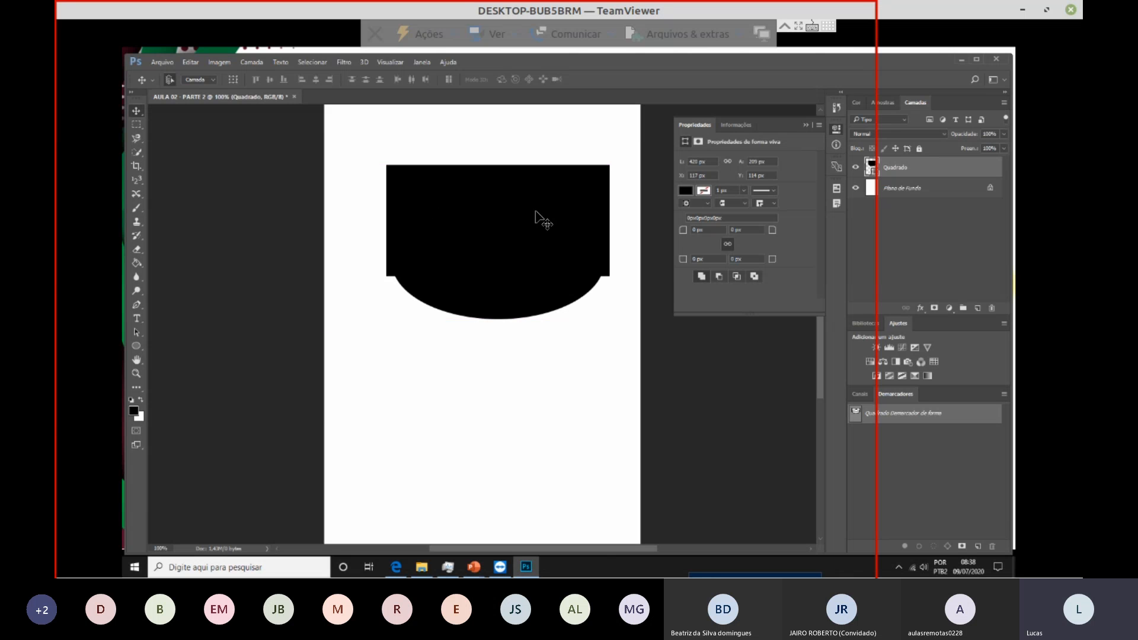
{"action": "left_click_drag", "start_coordinate": [535, 211], "coordinate": [519, 202]}
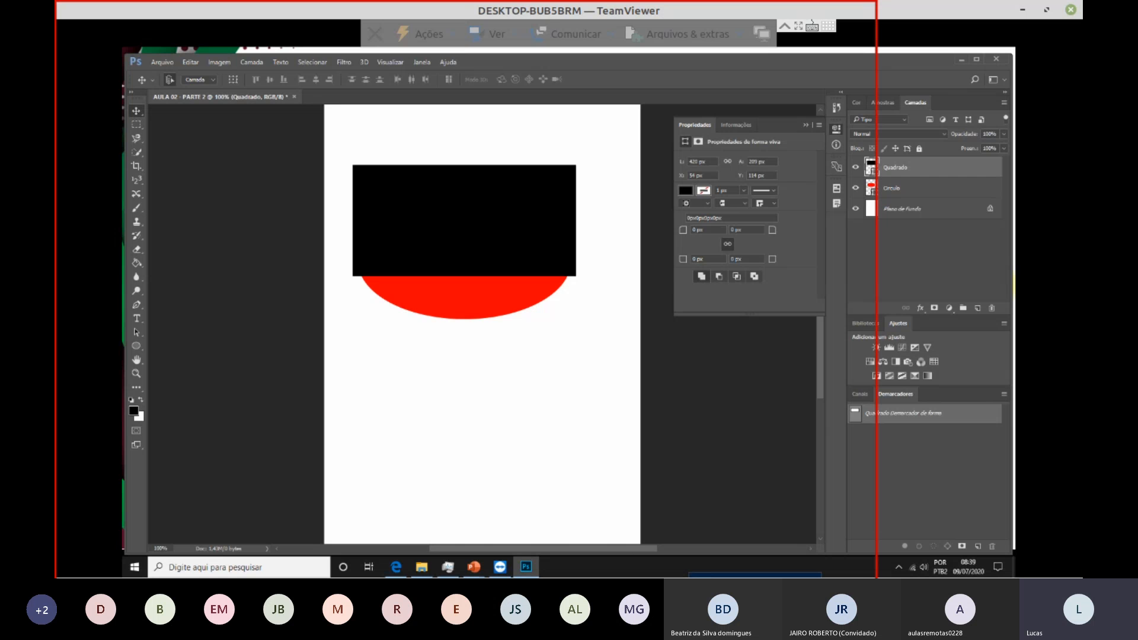
Step: Change the fill color of the black Quadrado rectangle to green and keep its layer selected
{"action": "left_click", "coordinate": [917, 205]}
{"action": "left_click", "coordinate": [911, 172]}
{"action": "left_click", "coordinate": [904, 187]}
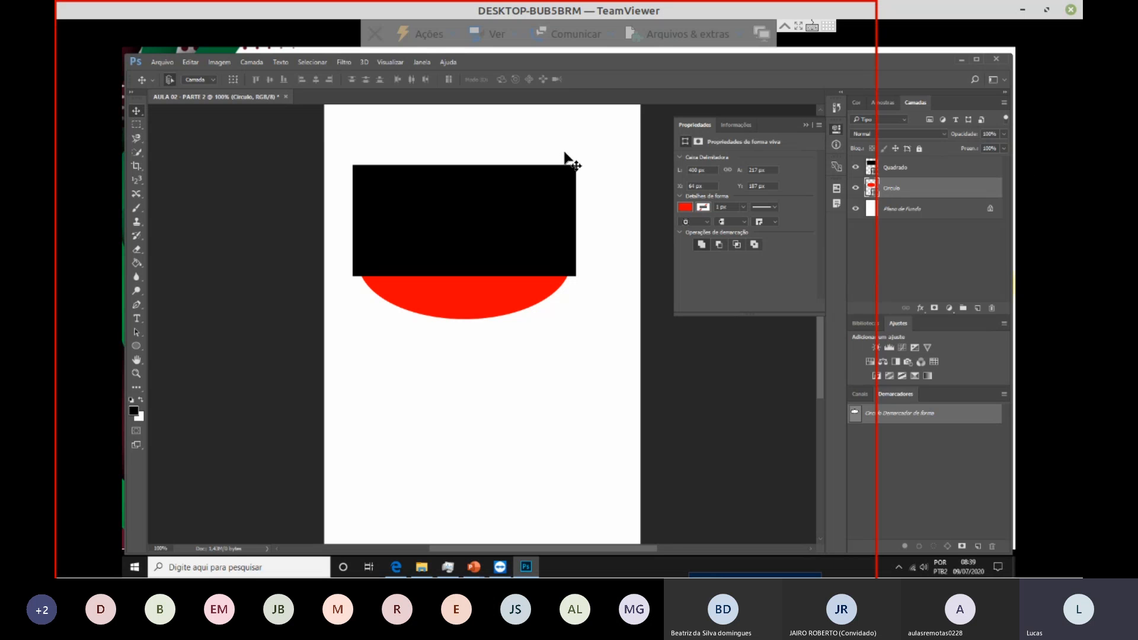
{"action": "left_click", "coordinate": [486, 189]}
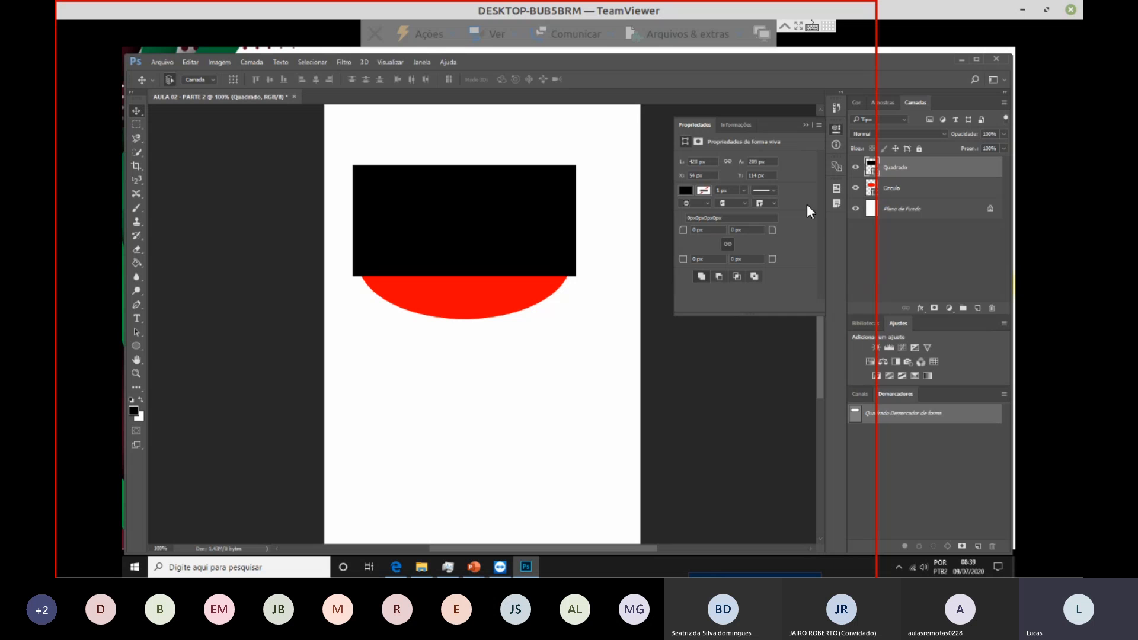
{"action": "left_click", "coordinate": [689, 192]}
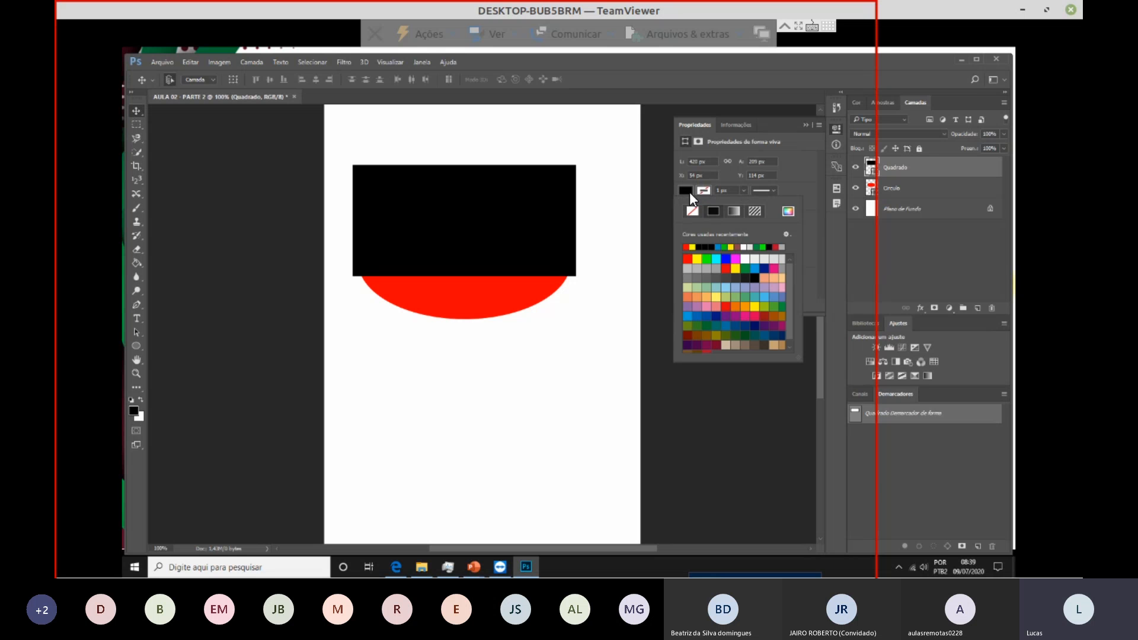
{"action": "left_click", "coordinate": [723, 268]}
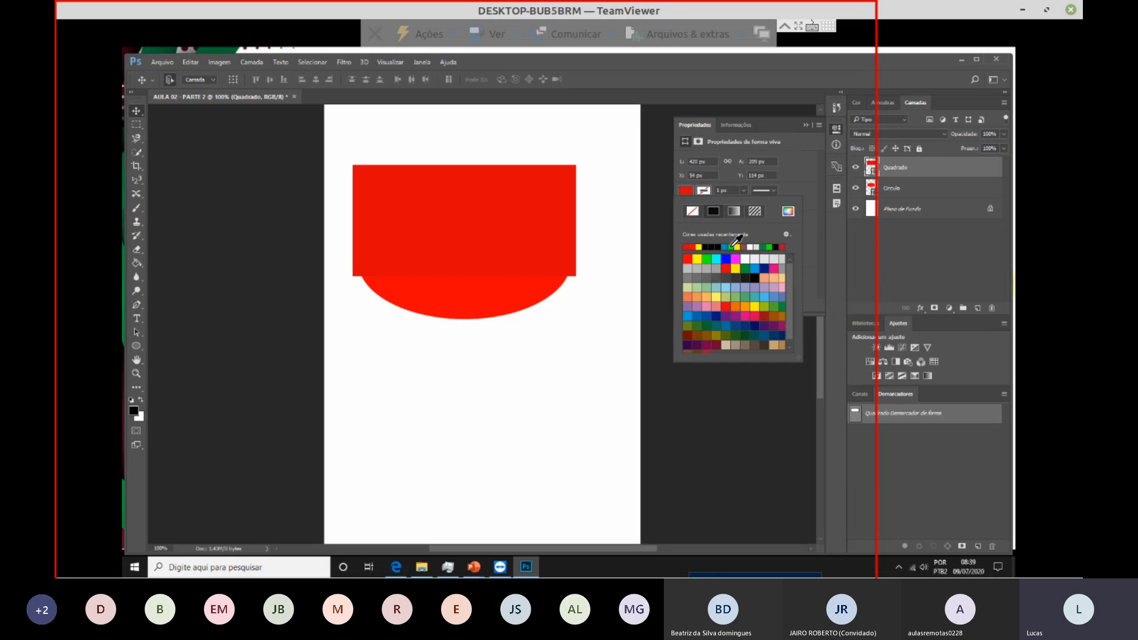
{"action": "left_click", "coordinate": [732, 246]}
{"action": "left_click", "coordinate": [600, 211]}
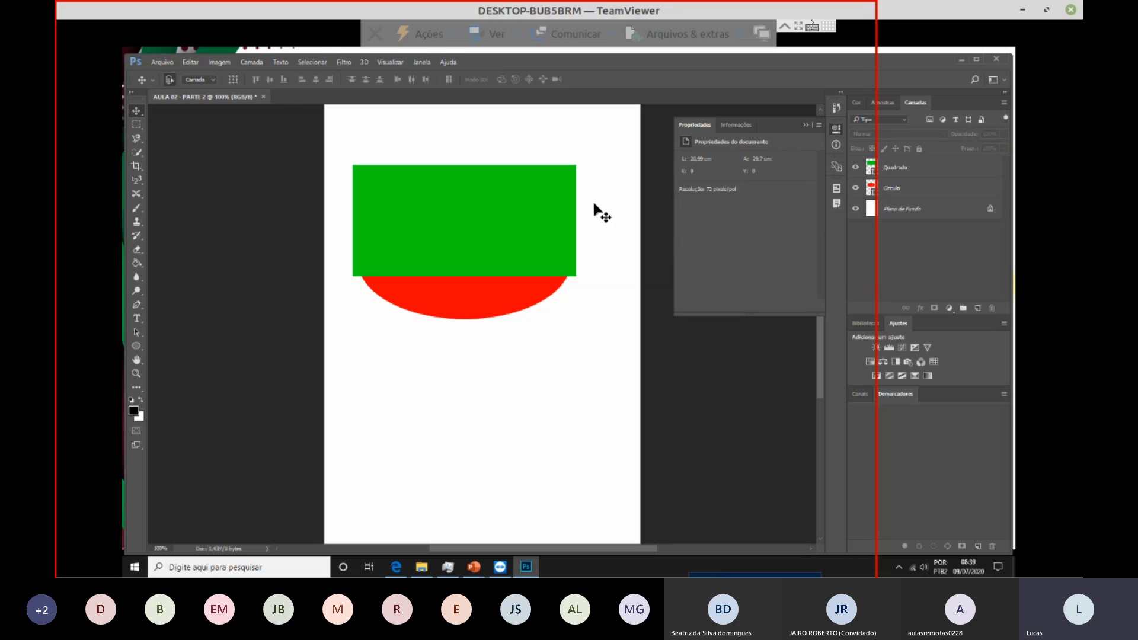
{"action": "left_click", "coordinate": [545, 205]}
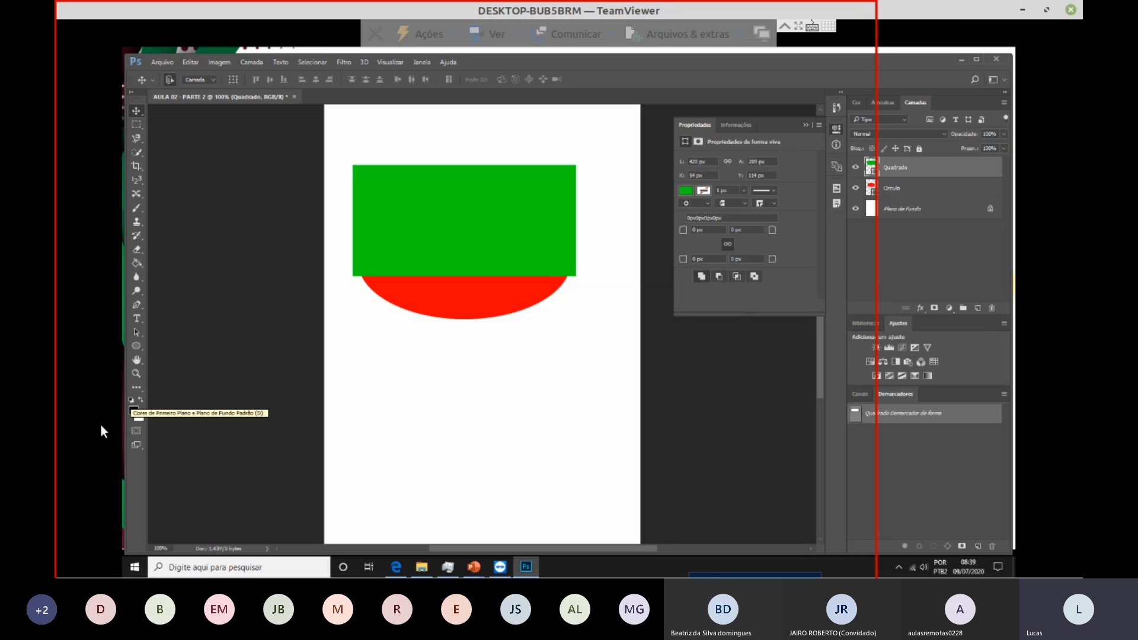
Step: Set the foreground color to a bright green, #83ff15, and return to the Move tool
{"action": "left_click", "coordinate": [134, 411]}
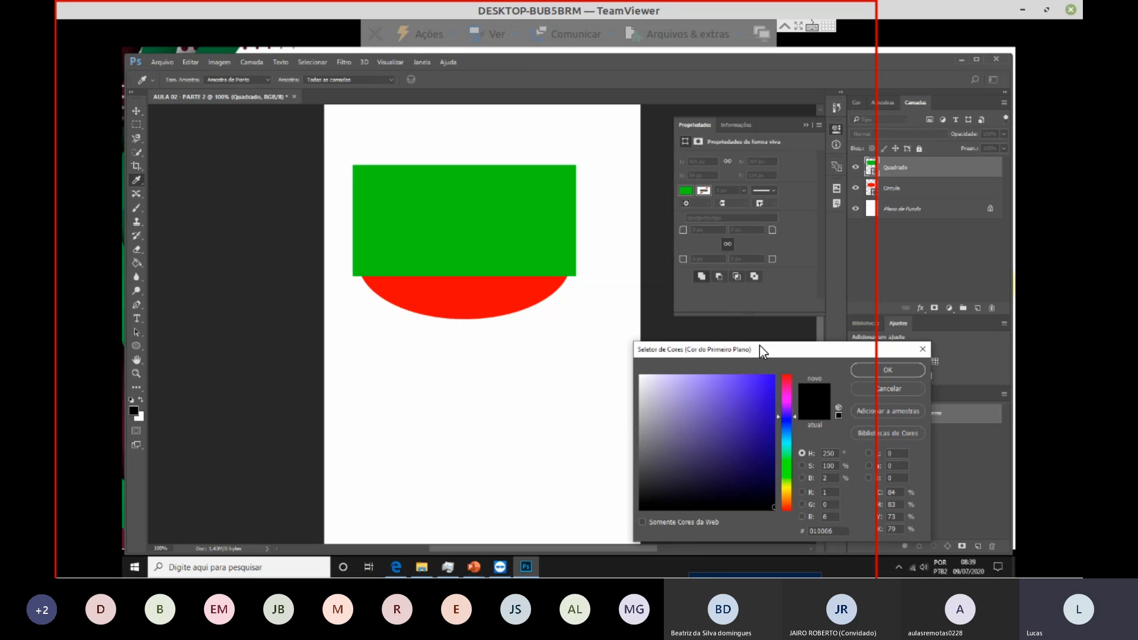
{"action": "left_click_drag", "start_coordinate": [758, 349], "coordinate": [686, 319]}
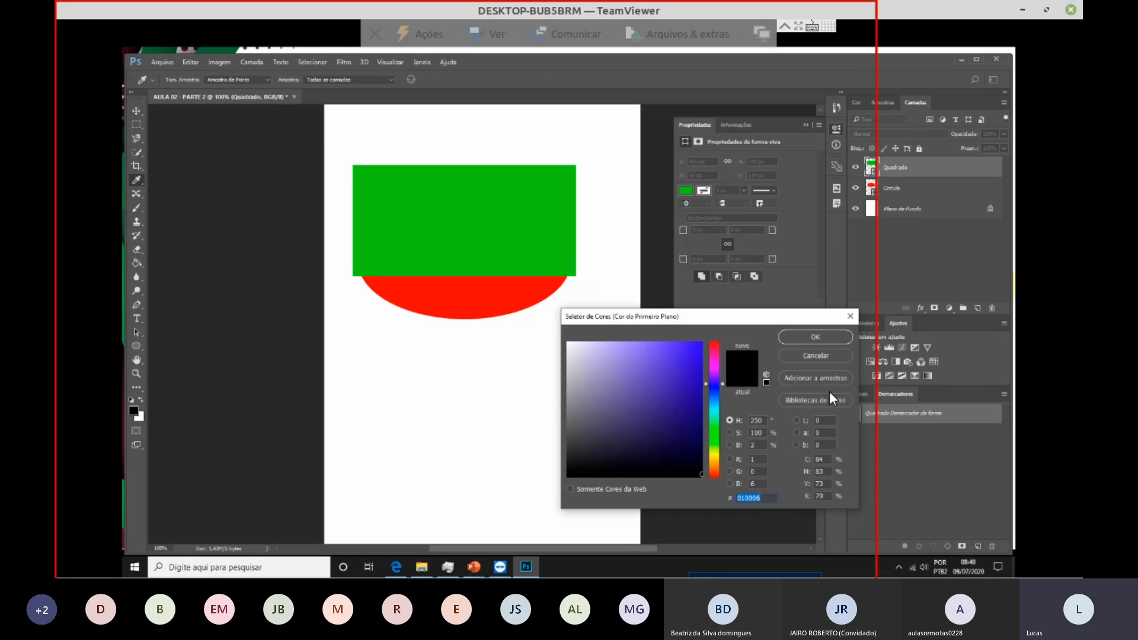
{"action": "left_click_drag", "start_coordinate": [787, 318], "coordinate": [826, 115]}
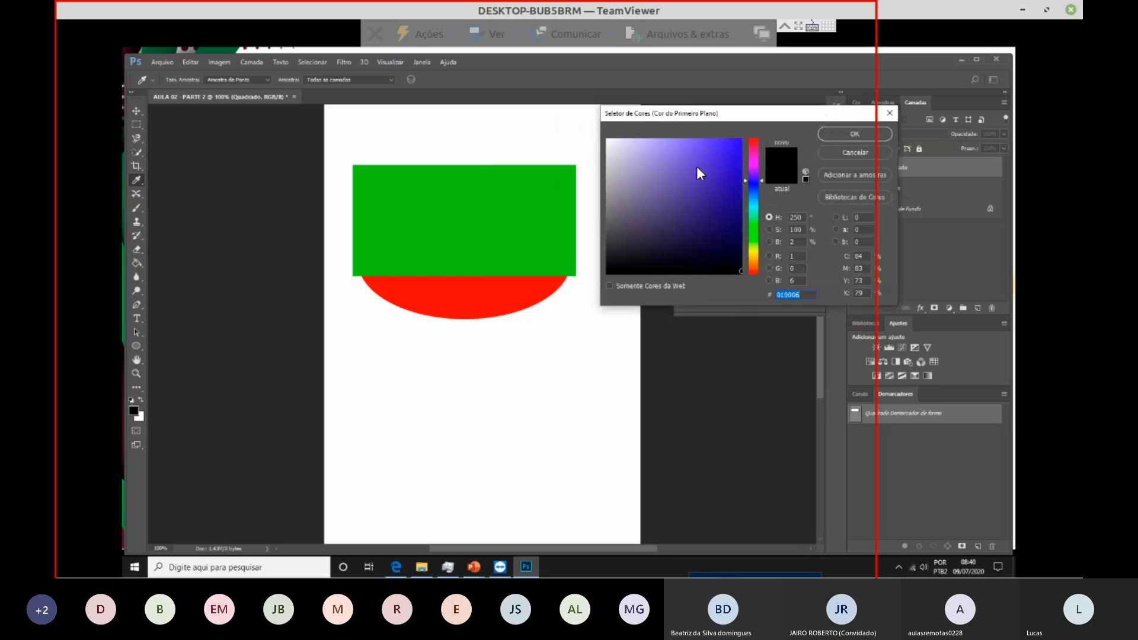
{"action": "mouse_move", "coordinate": [713, 240]}
{"action": "left_mouse_down"}
{"action": "mouse_move", "coordinate": [697, 180]}
{"action": "mouse_move", "coordinate": [674, 166]}
{"action": "mouse_move", "coordinate": [703, 246]}
{"action": "mouse_move", "coordinate": [720, 222]}
{"action": "mouse_move", "coordinate": [681, 223]}
{"action": "mouse_move", "coordinate": [645, 246]}
{"action": "mouse_move", "coordinate": [623, 170]}
{"action": "mouse_move", "coordinate": [702, 235]}
{"action": "mouse_move", "coordinate": [657, 190]}
{"action": "mouse_move", "coordinate": [634, 218]}
{"action": "mouse_move", "coordinate": [641, 243]}
{"action": "mouse_move", "coordinate": [721, 244]}
{"action": "left_mouse_up"}
{"action": "left_click", "coordinate": [754, 251]}
{"action": "left_click", "coordinate": [714, 240]}
{"action": "left_click", "coordinate": [755, 226]}
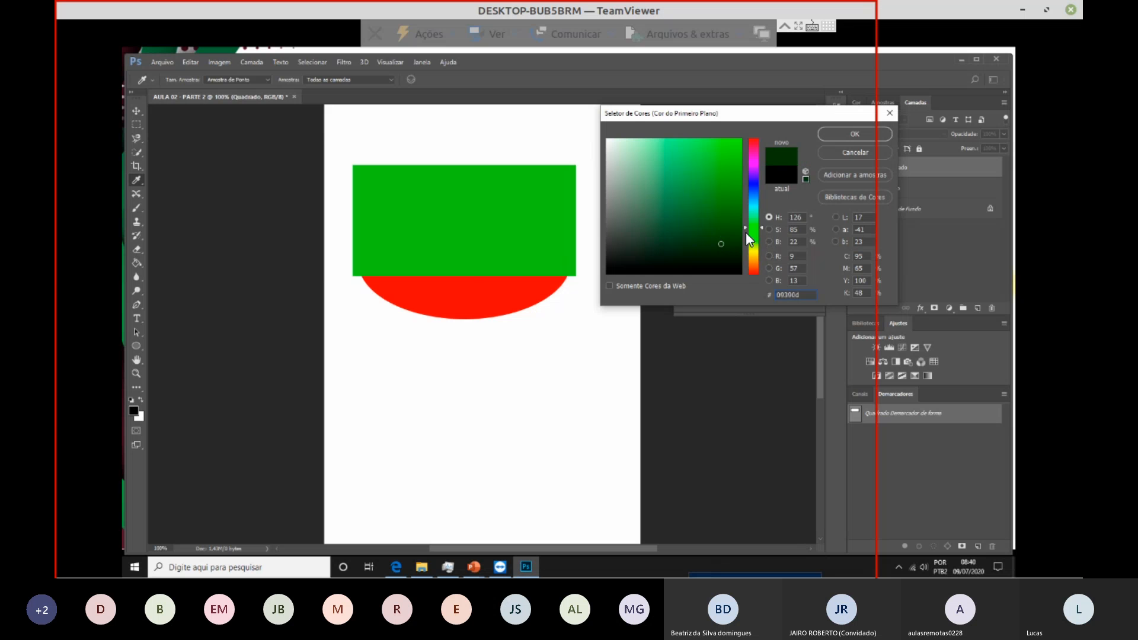
{"action": "left_click", "coordinate": [755, 240]}
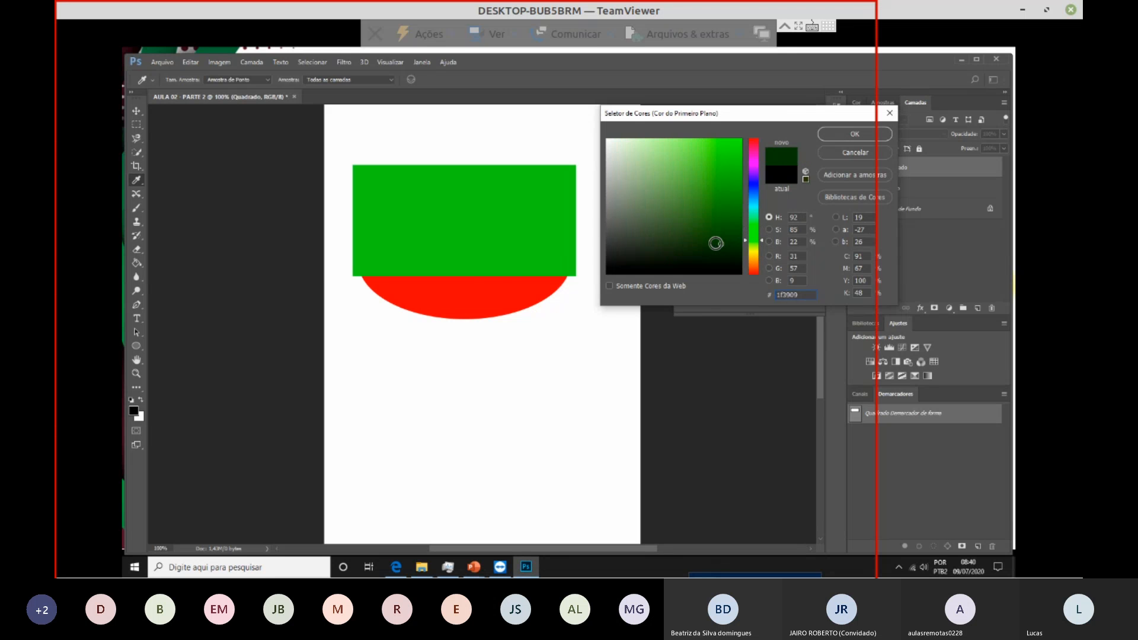
{"action": "left_click_drag", "start_coordinate": [717, 242], "coordinate": [719, 171]}
{"action": "left_click", "coordinate": [852, 133]}
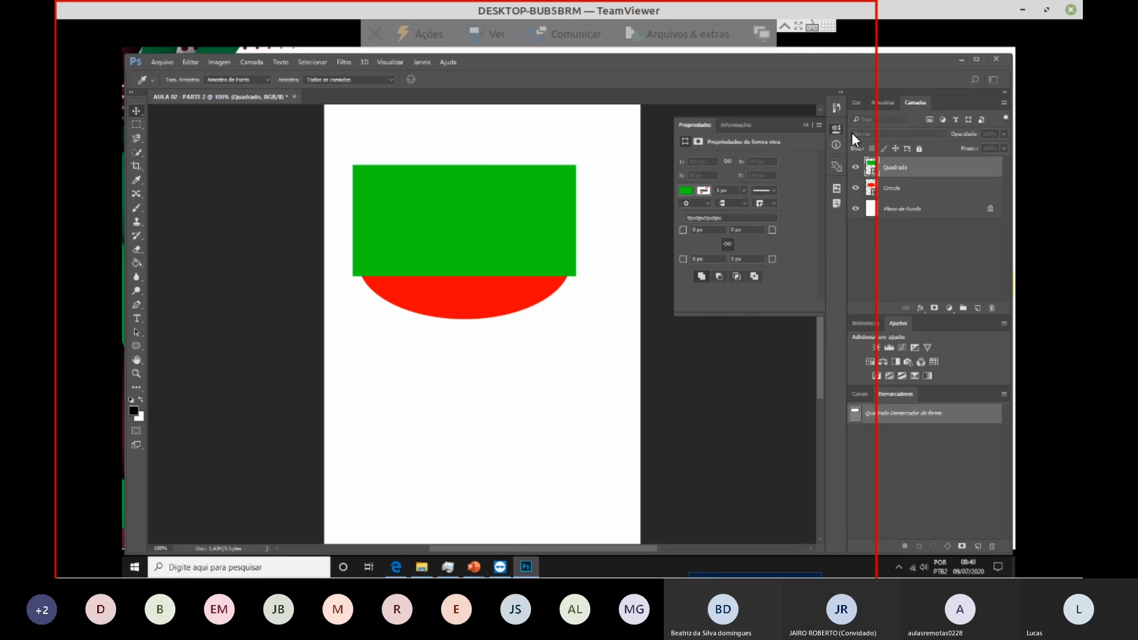
{"action": "key", "text": "v"}
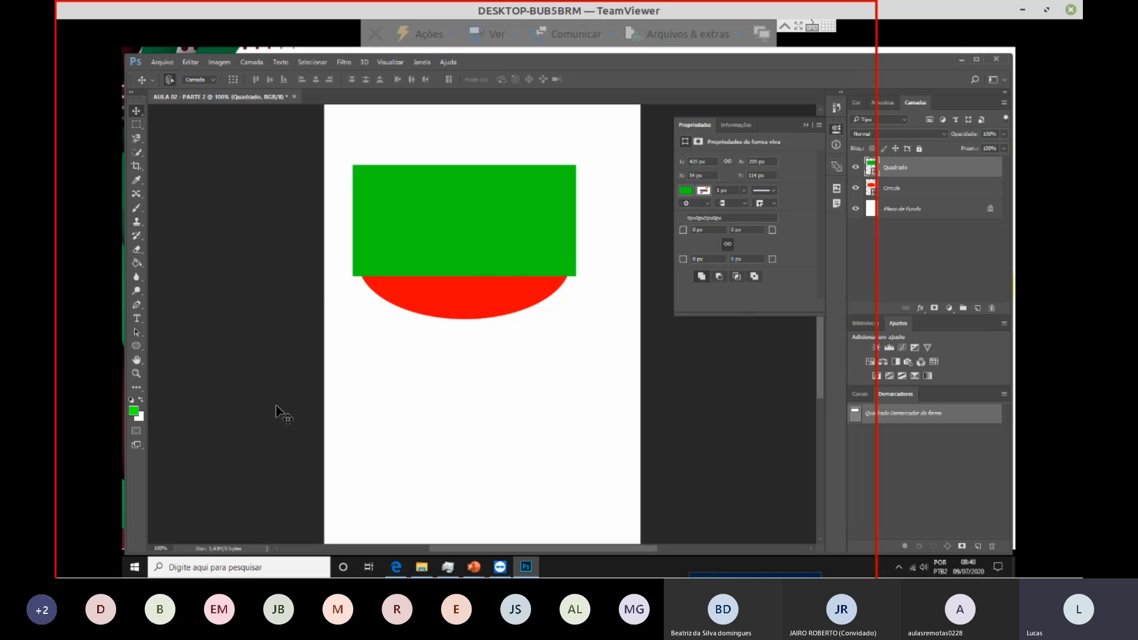
Step: Try a dark gray as the foreground color, go through its RGB and CMYK values, and cancel the color change
{"action": "left_click", "coordinate": [134, 411]}
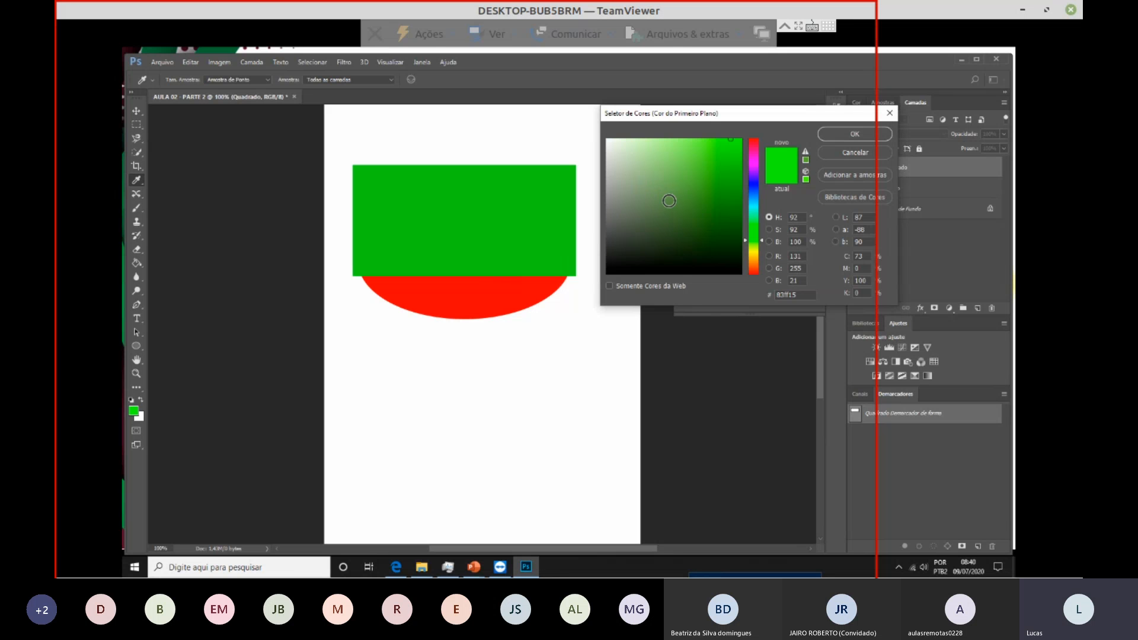
{"action": "mouse_move", "coordinate": [695, 183]}
{"action": "left_mouse_down"}
{"action": "mouse_move", "coordinate": [722, 239]}
{"action": "mouse_move", "coordinate": [611, 242]}
{"action": "left_mouse_up"}
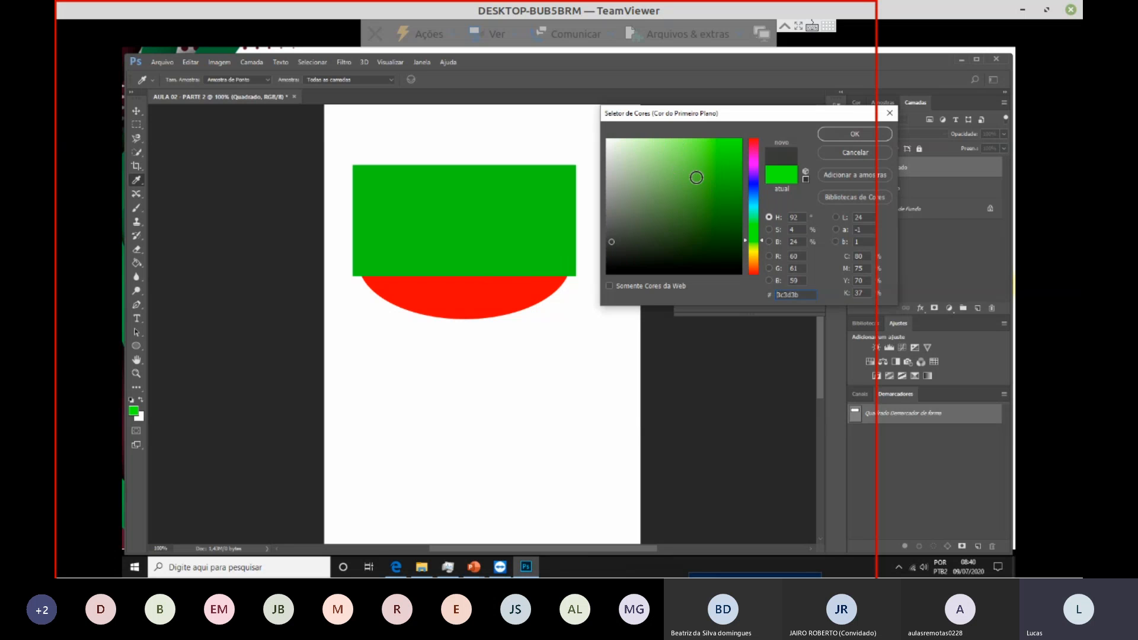
{"action": "left_click", "coordinate": [802, 258]}
{"action": "left_click", "coordinate": [860, 256]}
{"action": "left_click", "coordinate": [859, 292]}
{"action": "key", "text": "Tab"}
{"action": "left_click", "coordinate": [886, 153]}
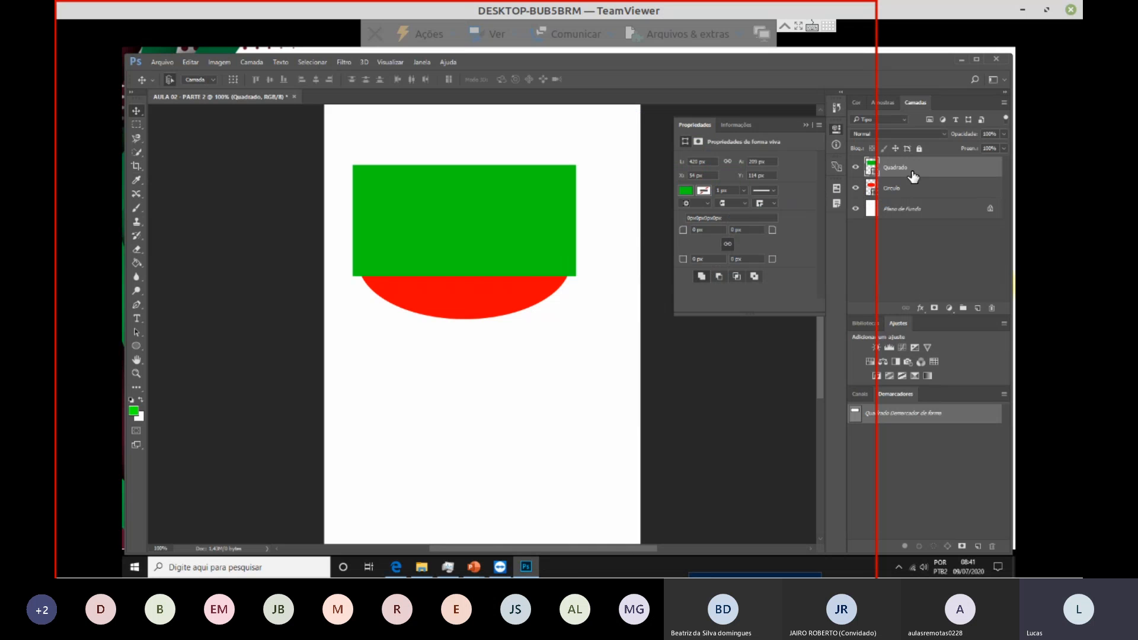
Step: Look over the available fill and adjustment layer types and add a layer mask to the Quadrado layer
{"action": "left_click", "coordinate": [950, 308]}
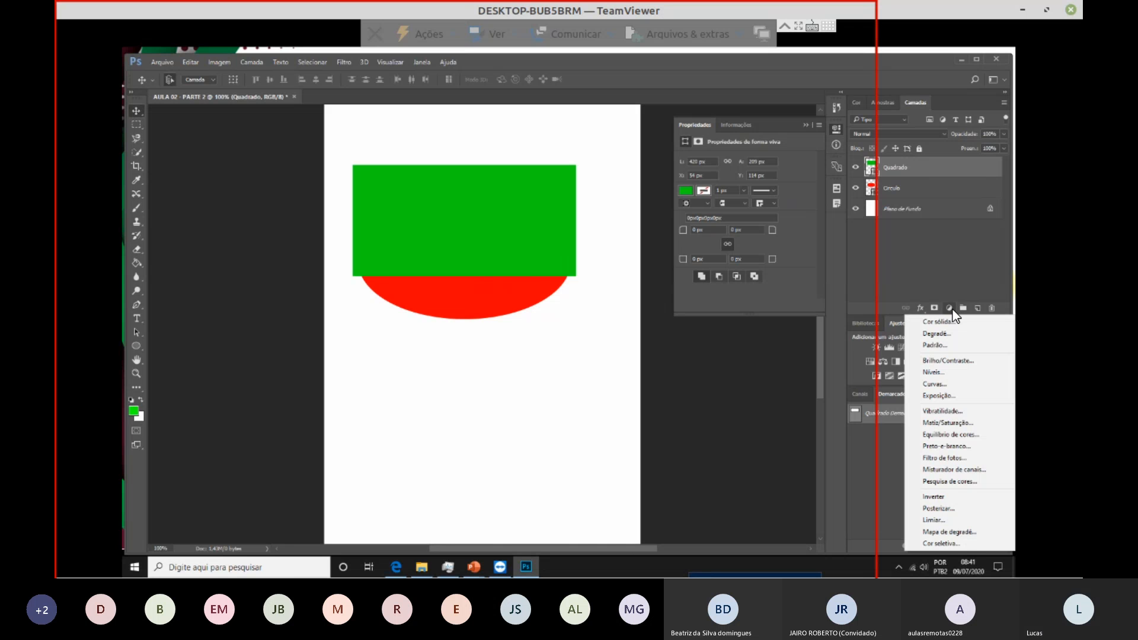
{"action": "left_click", "coordinate": [935, 307]}
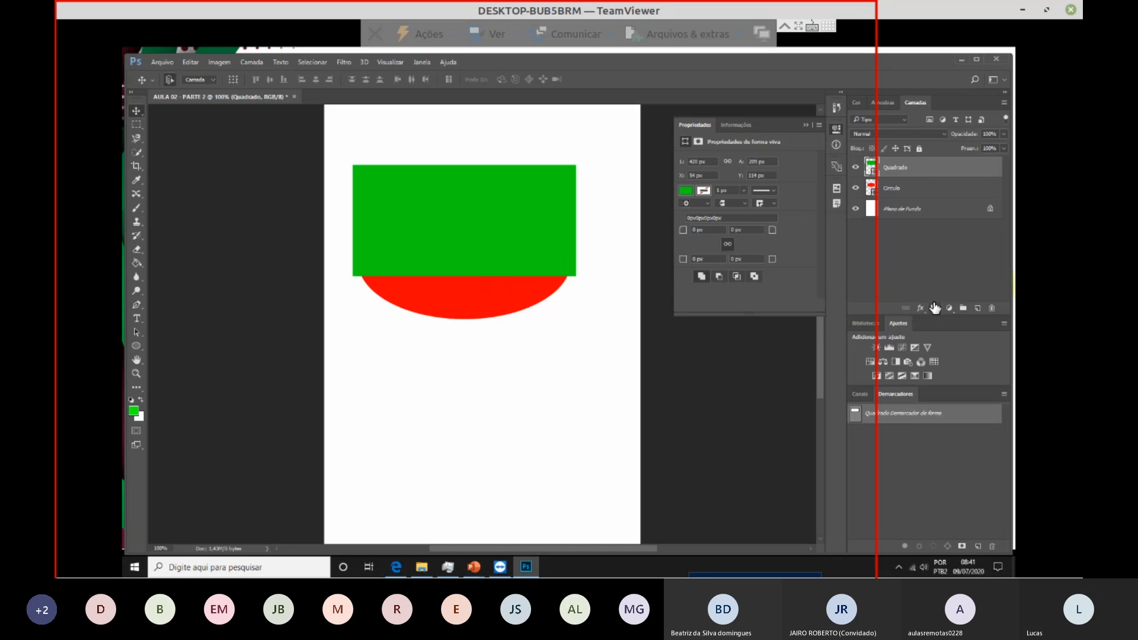
{"action": "left_click", "coordinate": [935, 307]}
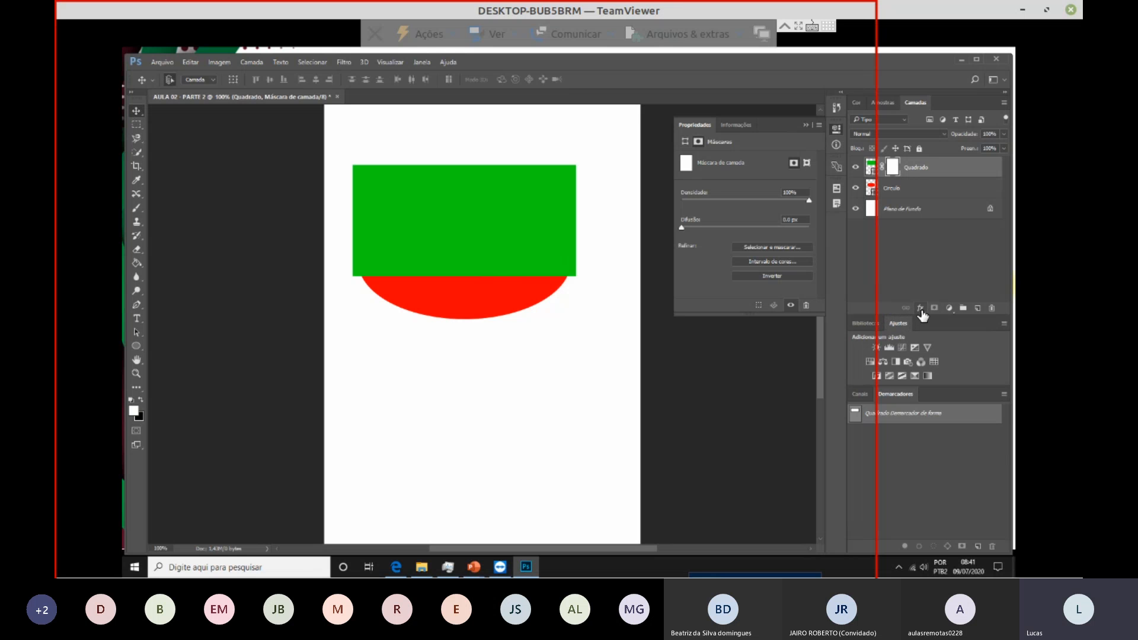
Step: Look through the available layer effects and filters, and undo the layer mask on Quadrado
{"action": "left_click", "coordinate": [921, 308]}
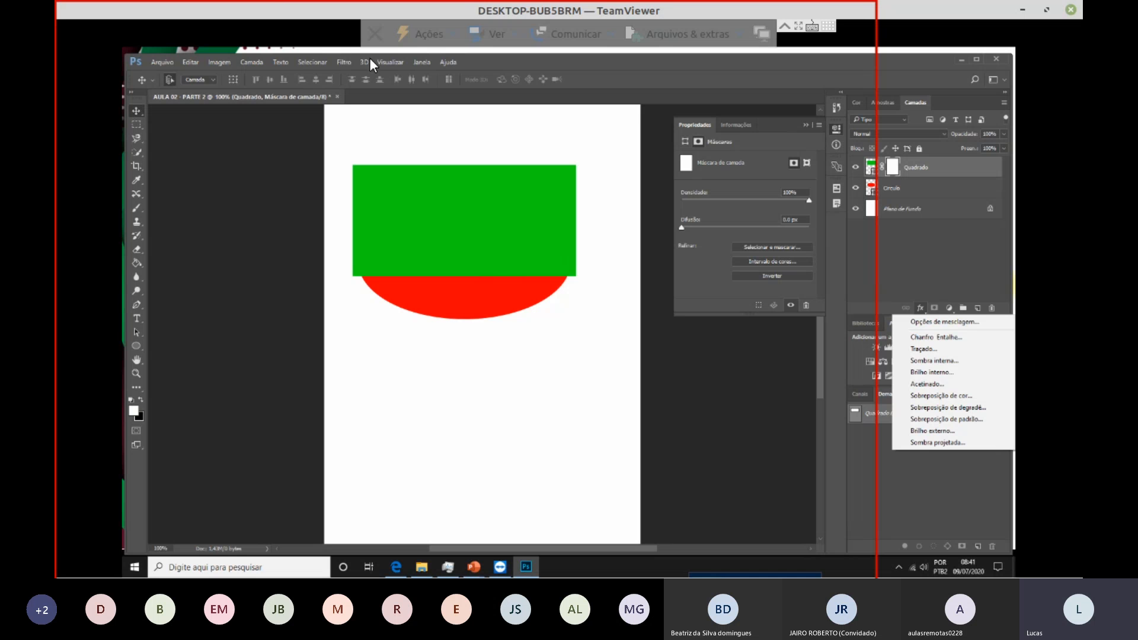
{"action": "left_click", "coordinate": [347, 69]}
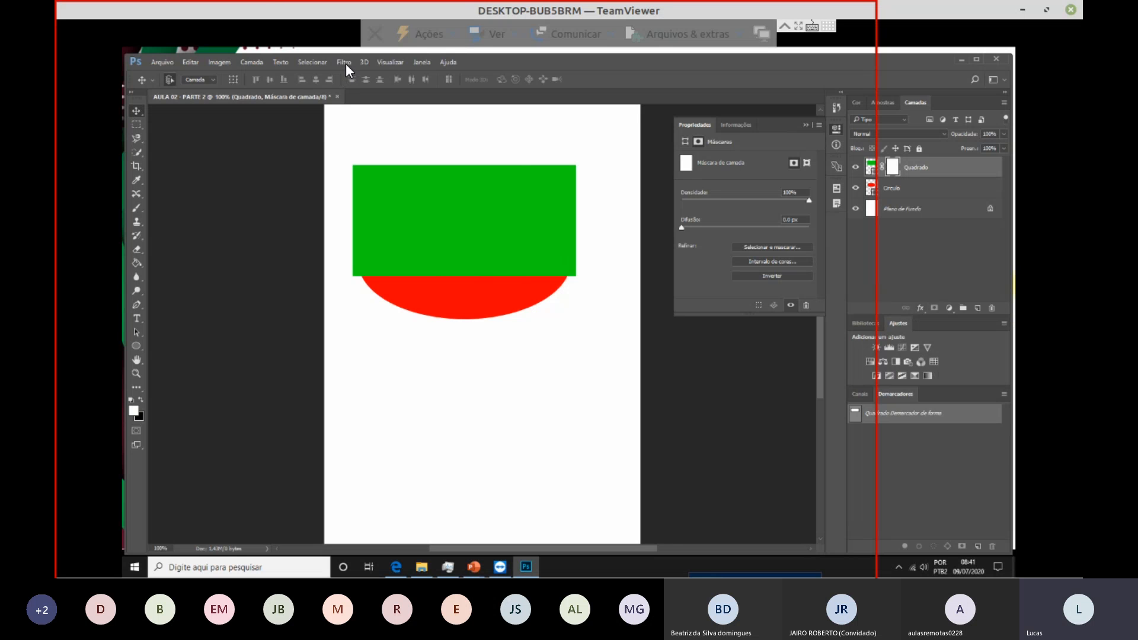
{"action": "left_click", "coordinate": [364, 59]}
{"action": "mouse_move", "coordinate": [344, 60]}
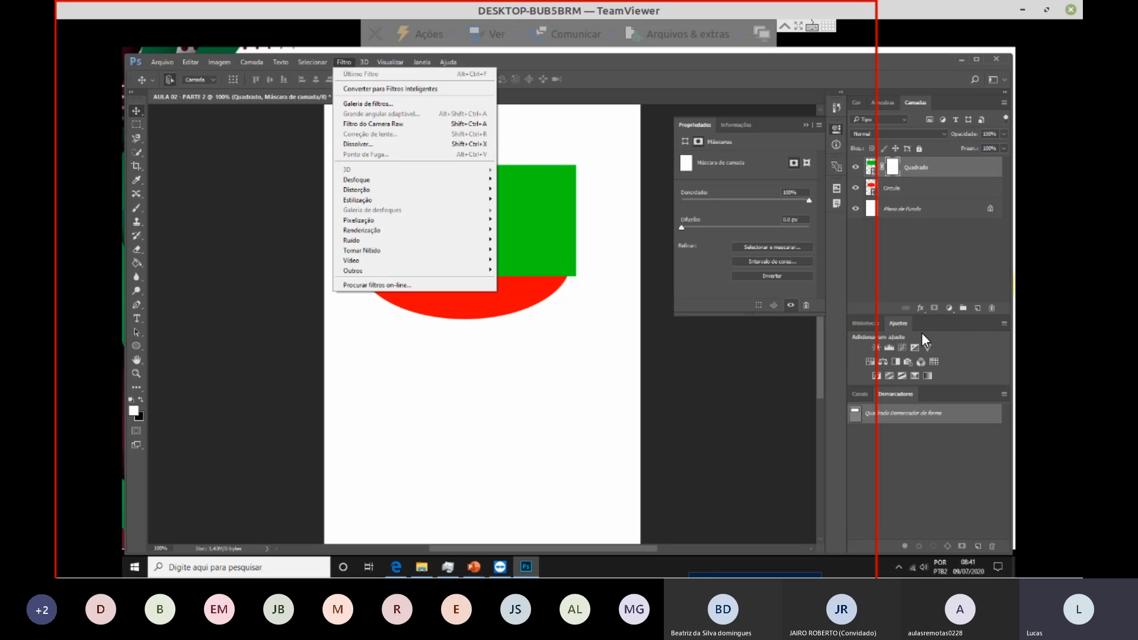
{"action": "left_click", "coordinate": [920, 308]}
{"action": "left_click", "coordinate": [895, 276]}
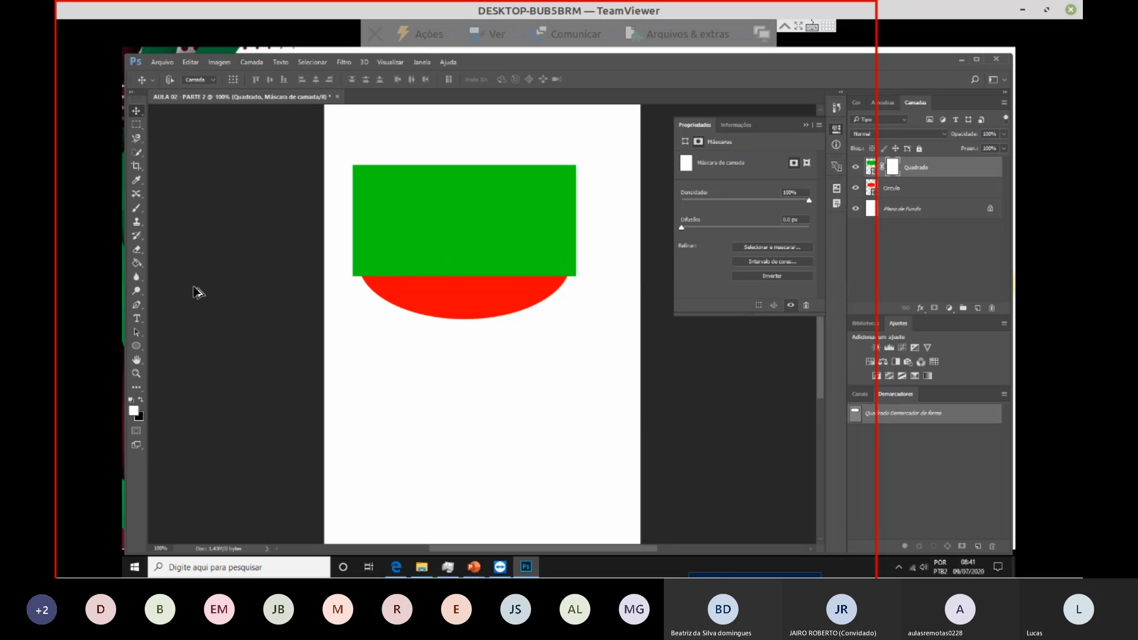
{"action": "key", "text": "ctrl+z"}
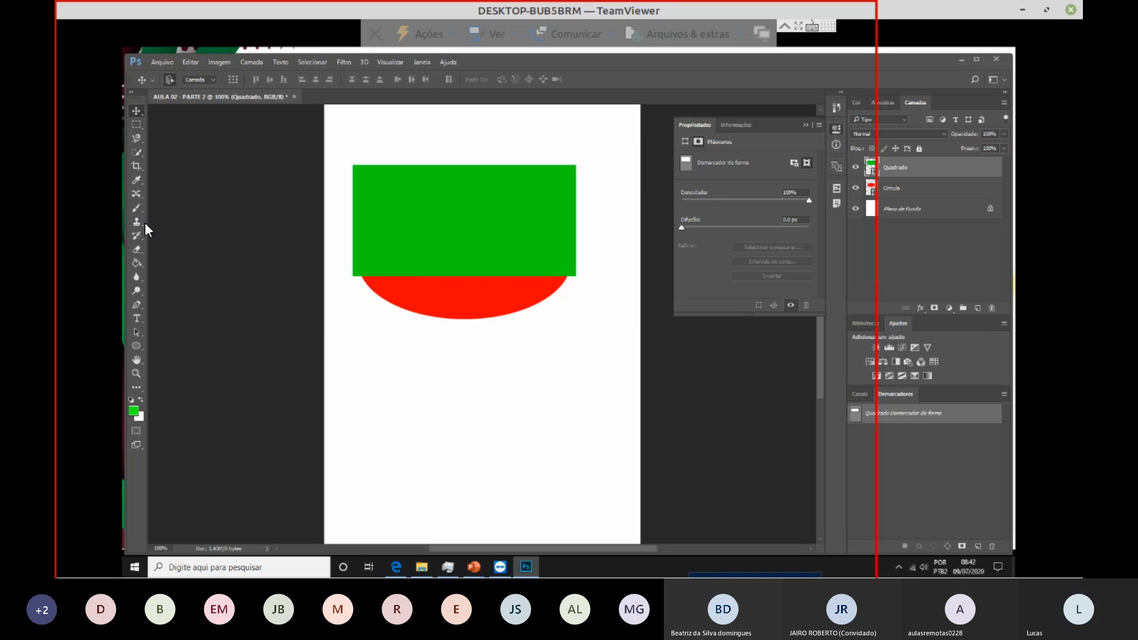
Step: Try cropping the page to a small area inside the green rectangle and cancel the crop
{"action": "left_click", "coordinate": [136, 166]}
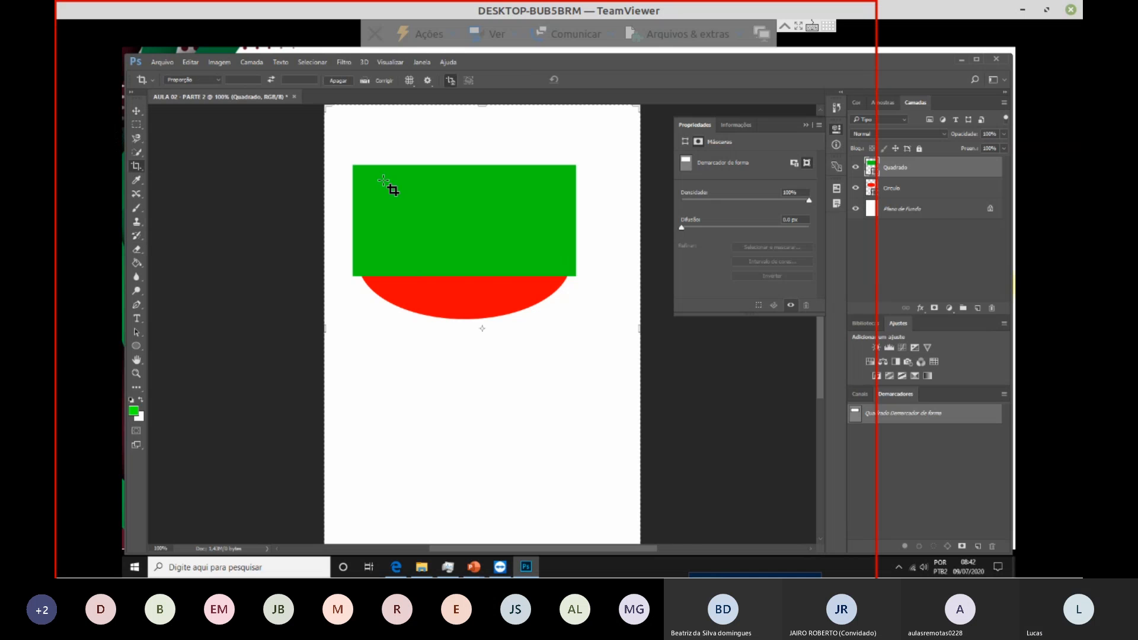
{"action": "left_click_drag", "start_coordinate": [384, 182], "coordinate": [493, 259]}
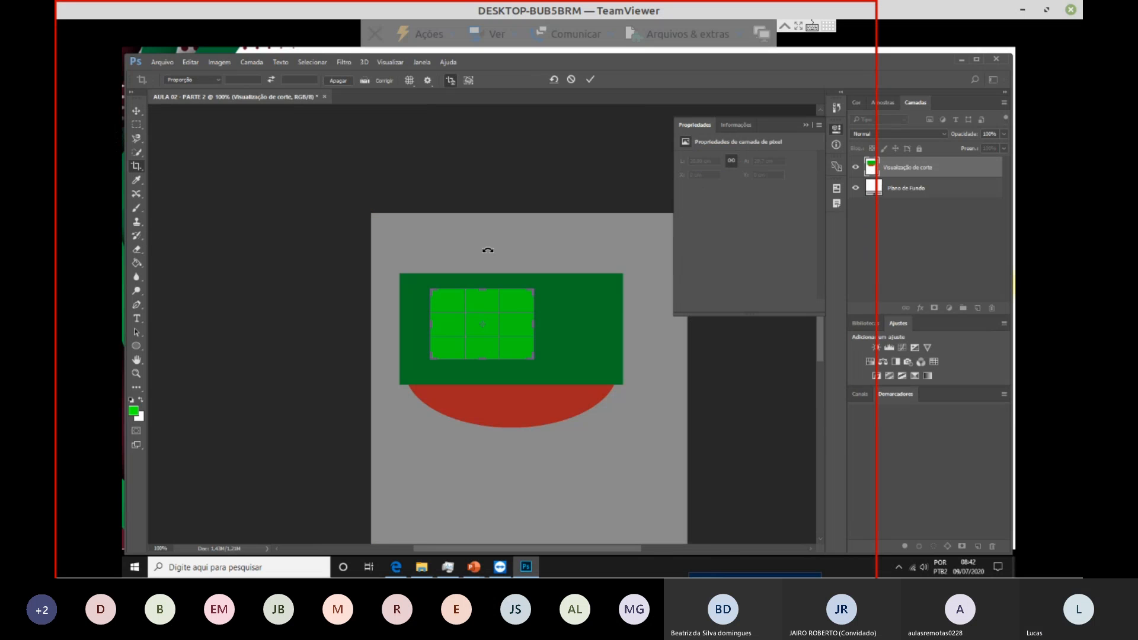
{"action": "key", "text": "Escape"}
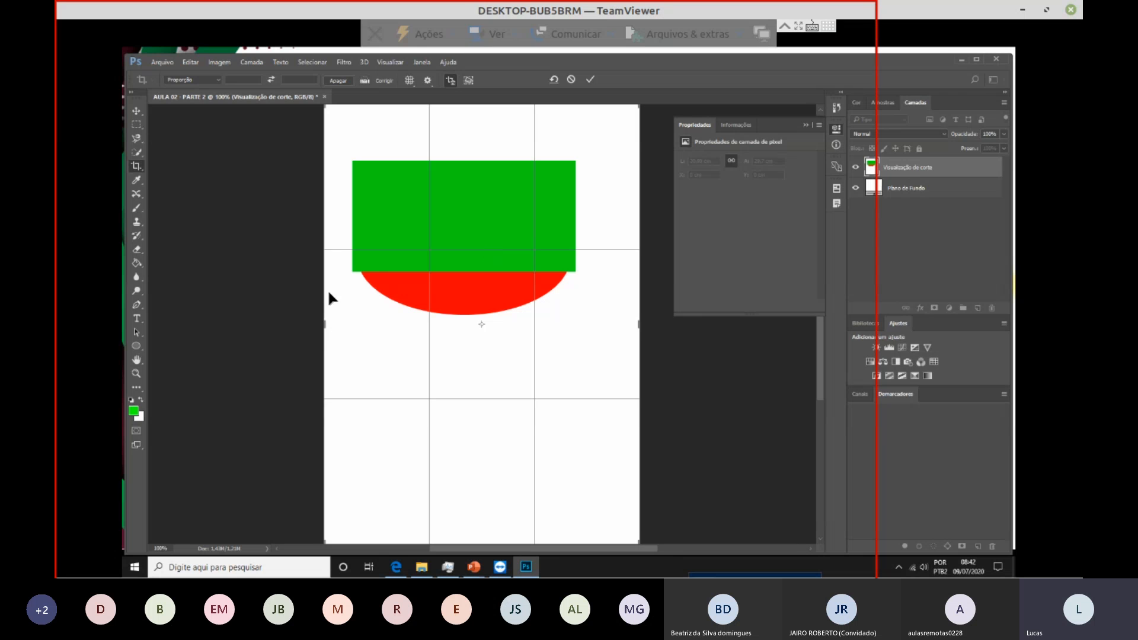
{"action": "key", "text": "Escape"}
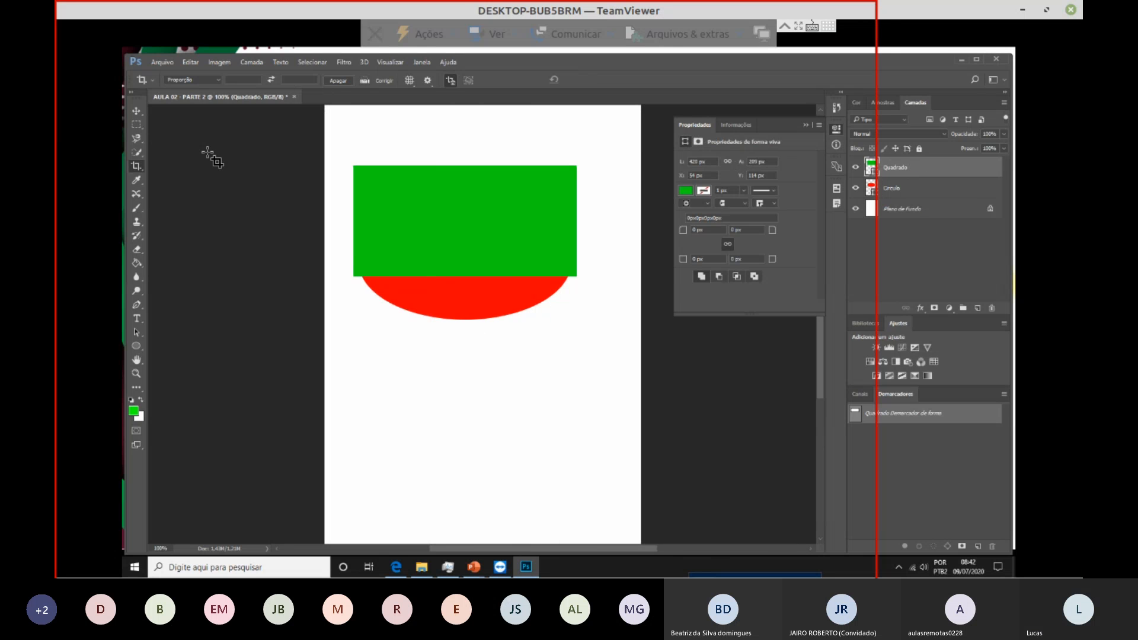
{"action": "left_click", "coordinate": [138, 166]}
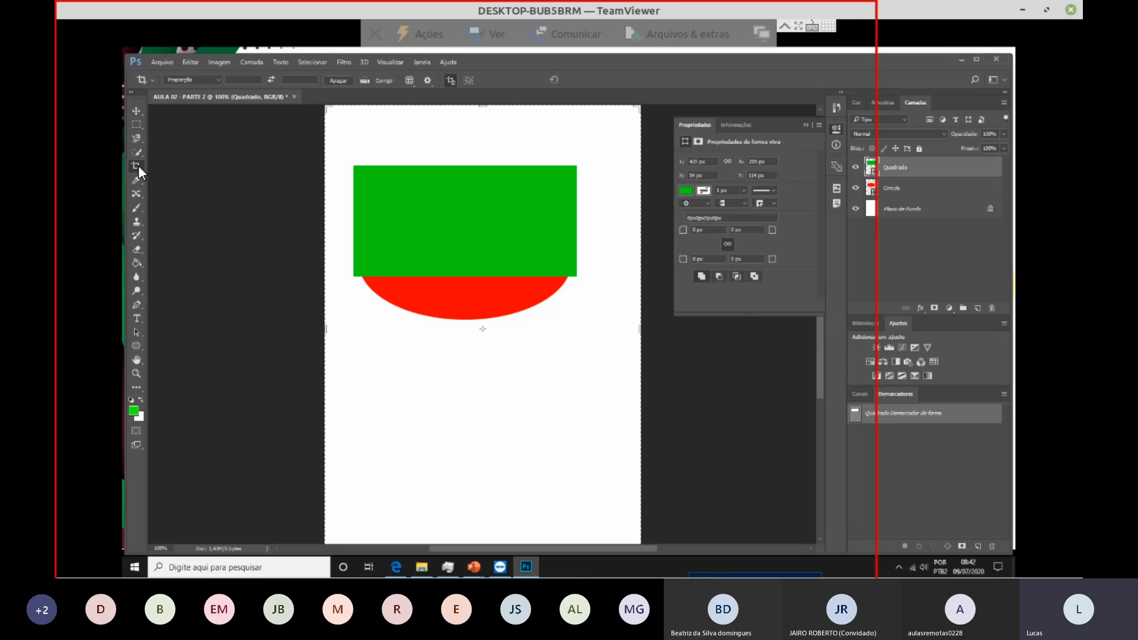
{"action": "left_click", "coordinate": [191, 179]}
{"action": "left_click", "coordinate": [226, 200]}
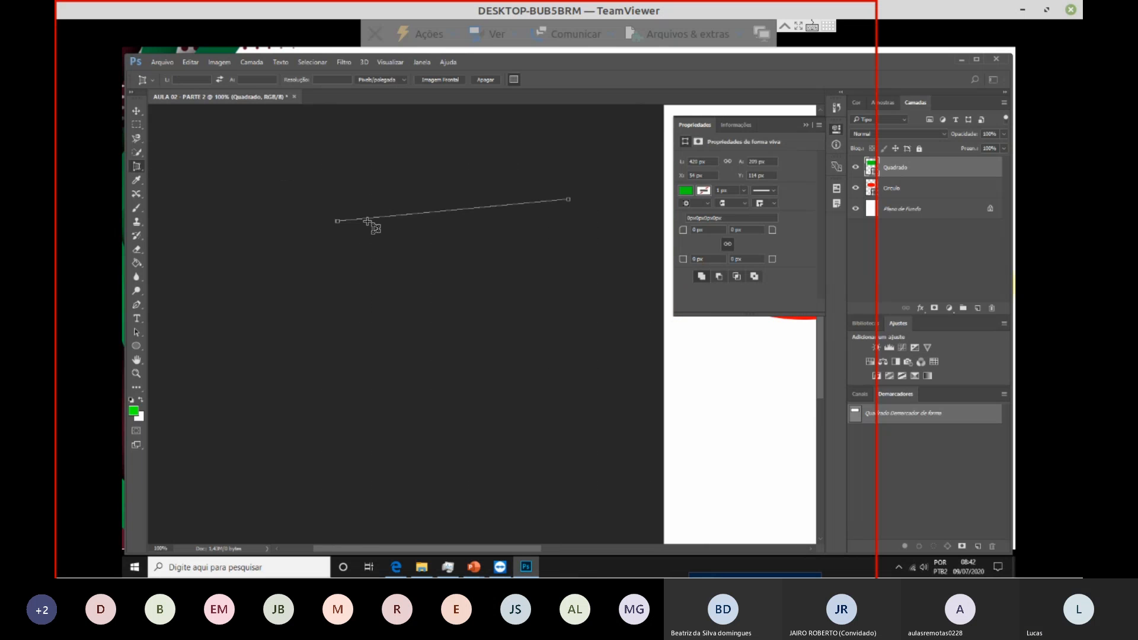
{"action": "key", "text": "Escape"}
{"action": "key", "text": "ctrl+0"}
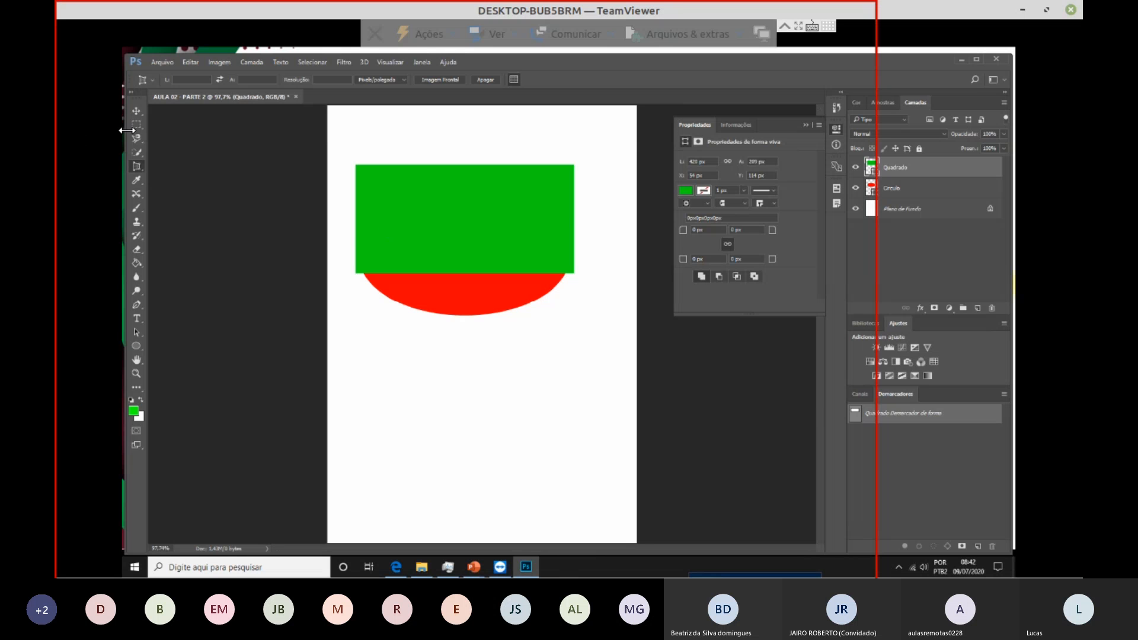
Step: Crop off the lower part of the page at full width, ending a little below the red ellipse, and apply the crop
{"action": "left_click_drag", "start_coordinate": [136, 163], "coordinate": [169, 166]}
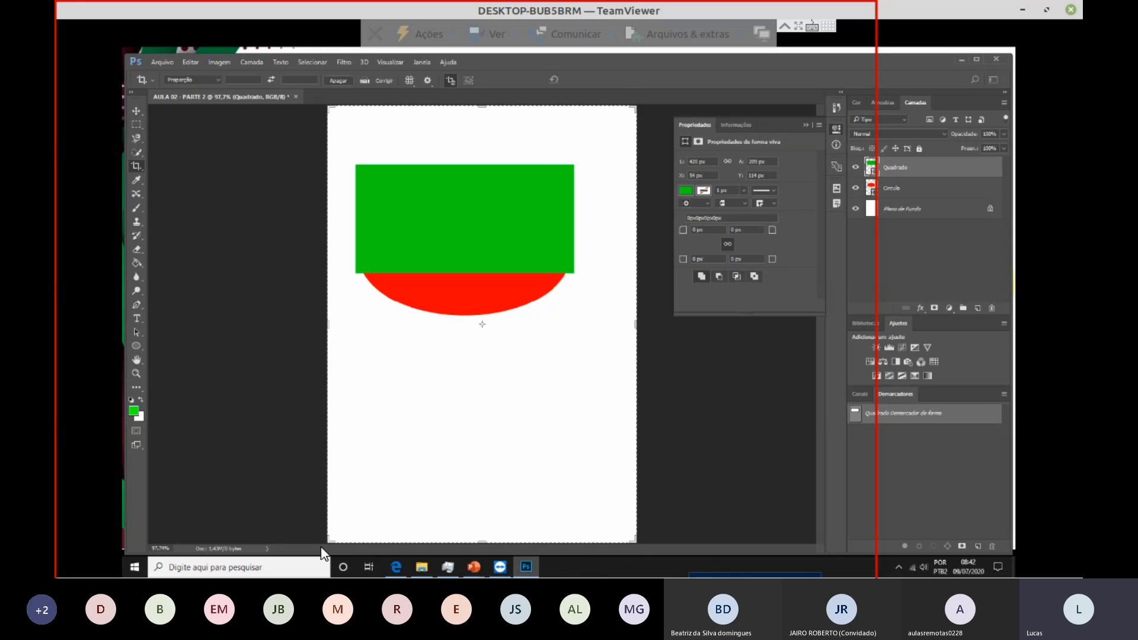
{"action": "left_click_drag", "start_coordinate": [331, 540], "coordinate": [329, 452]}
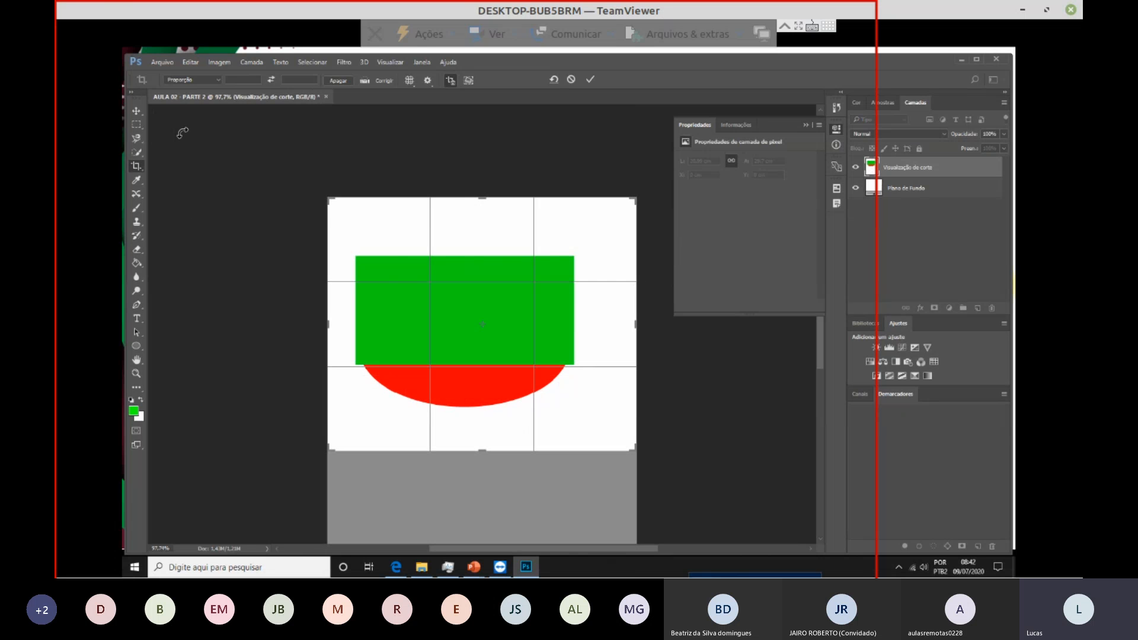
{"action": "left_click", "coordinate": [136, 112]}
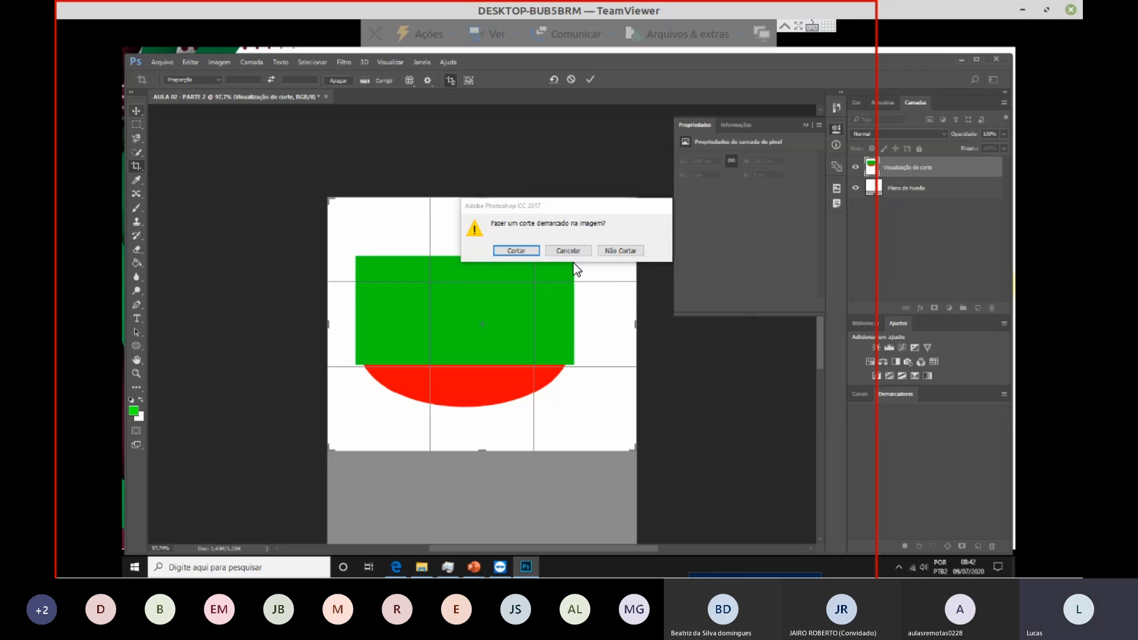
{"action": "left_click", "coordinate": [513, 251]}
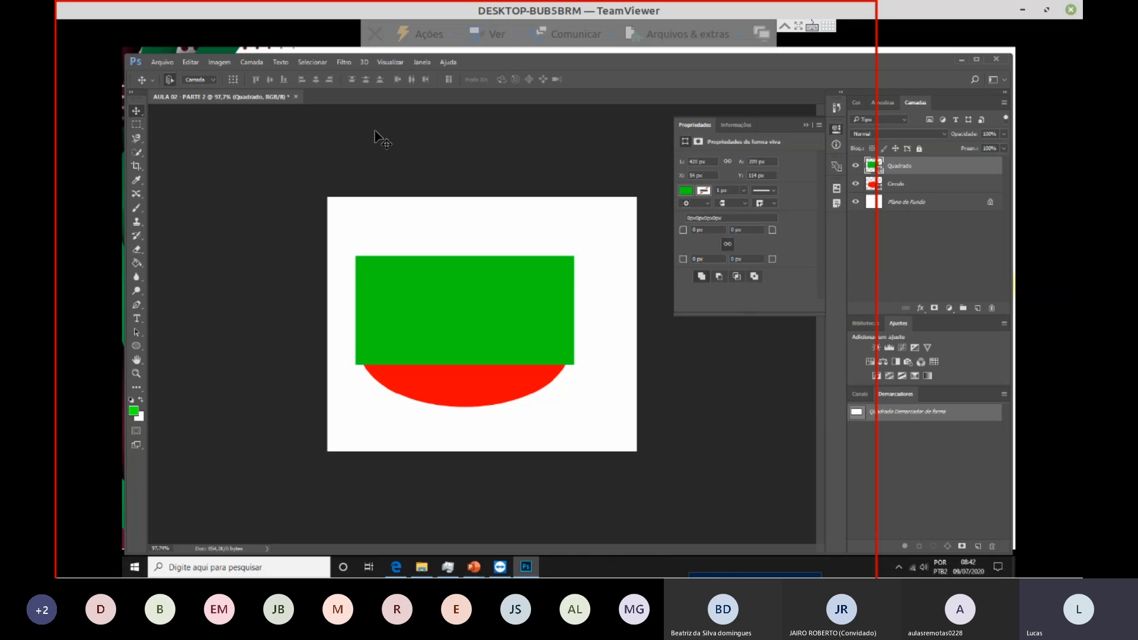
Step: Undo the last page crop and look through the document's recorded states in the History panel
{"action": "key", "text": "ctrl+z"}
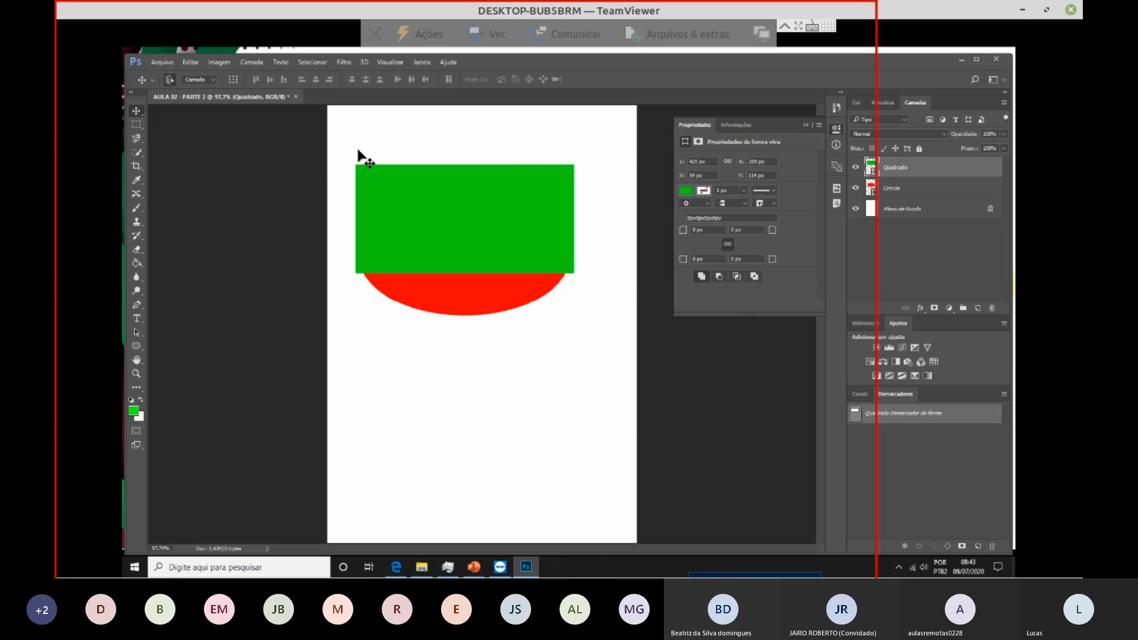
{"action": "left_click", "coordinate": [427, 61]}
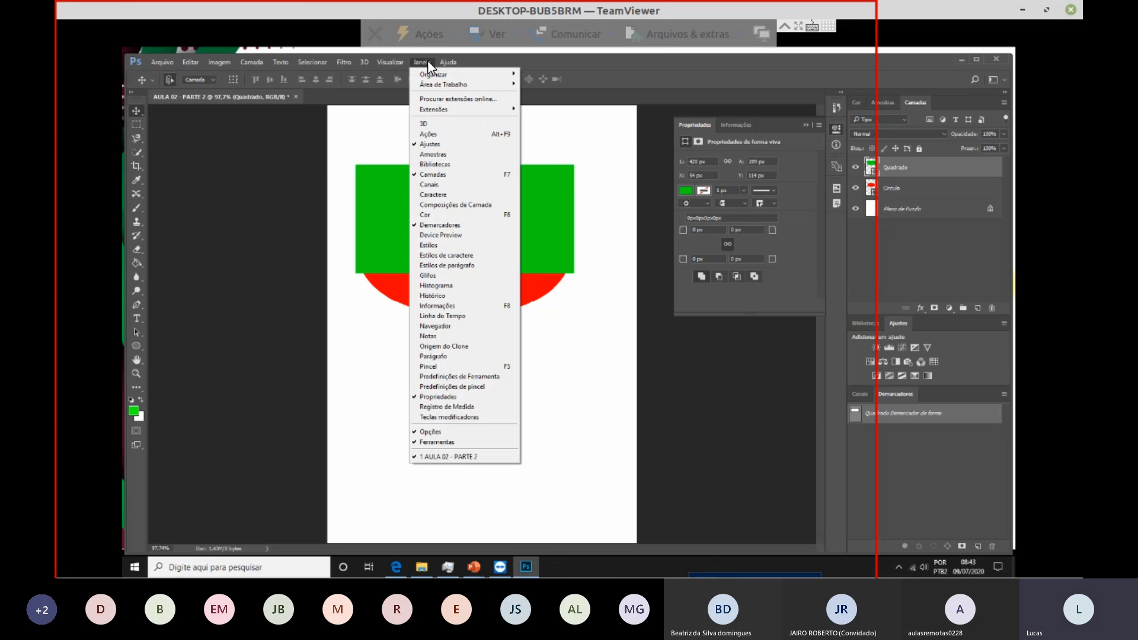
{"action": "left_click", "coordinate": [454, 296]}
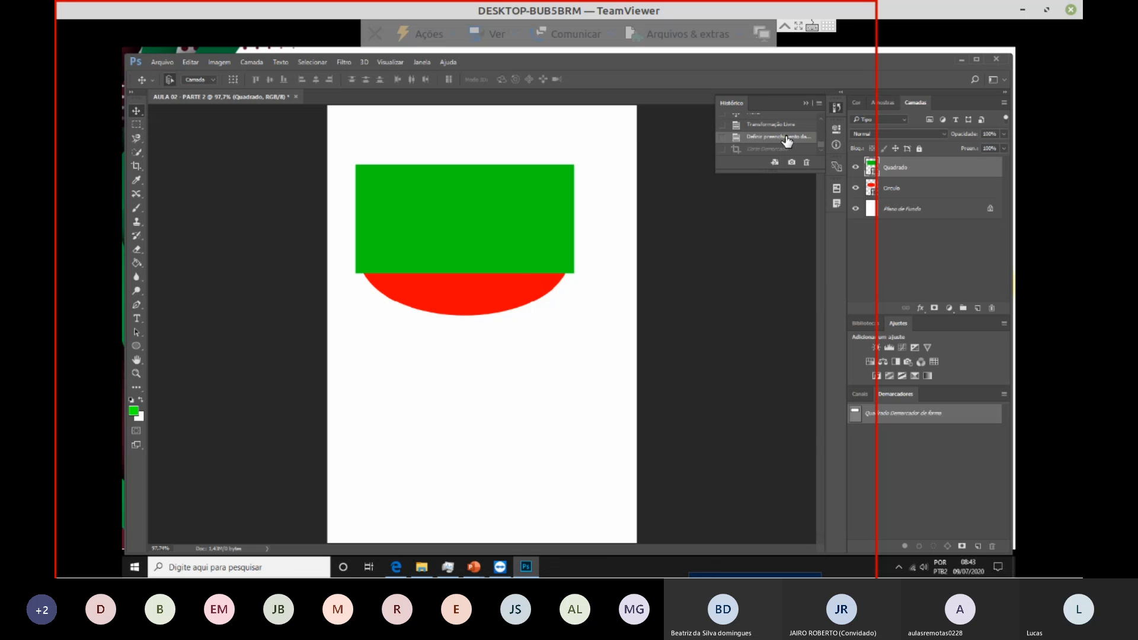
{"action": "scroll", "coordinate": [787, 140], "scroll_direction": "up", "scroll_amount": 3}
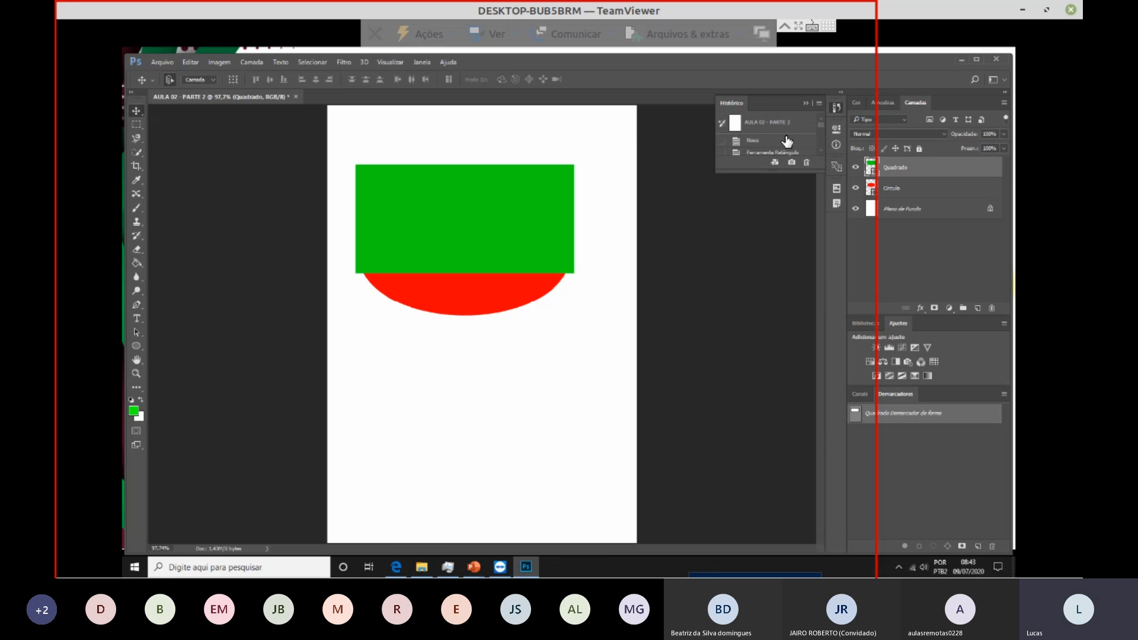
{"action": "scroll", "coordinate": [787, 141], "scroll_direction": "down", "scroll_amount": 3}
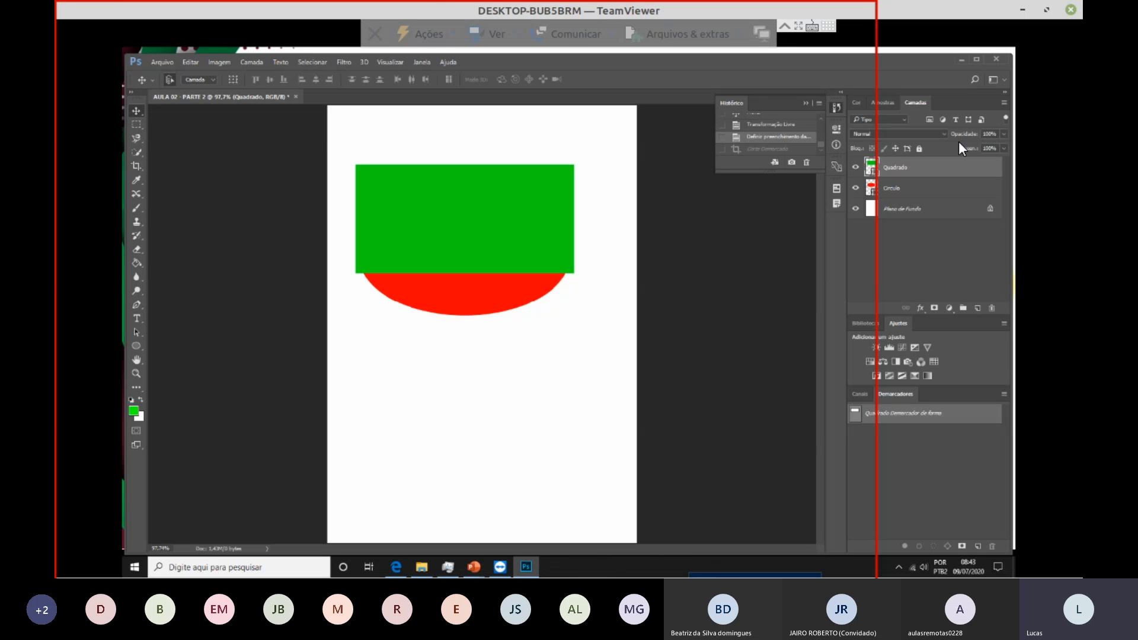
Step: Open the image praia-da-bombaca, using its embedded color profile instead of the workspace profile
{"action": "left_click", "coordinate": [156, 67]}
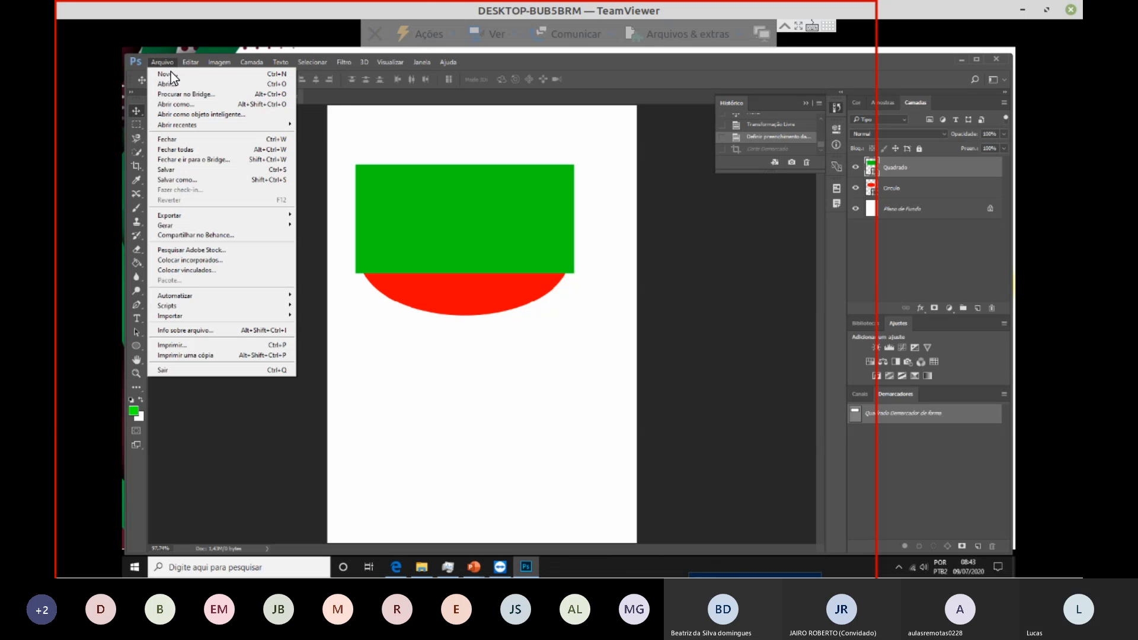
{"action": "left_click", "coordinate": [182, 84]}
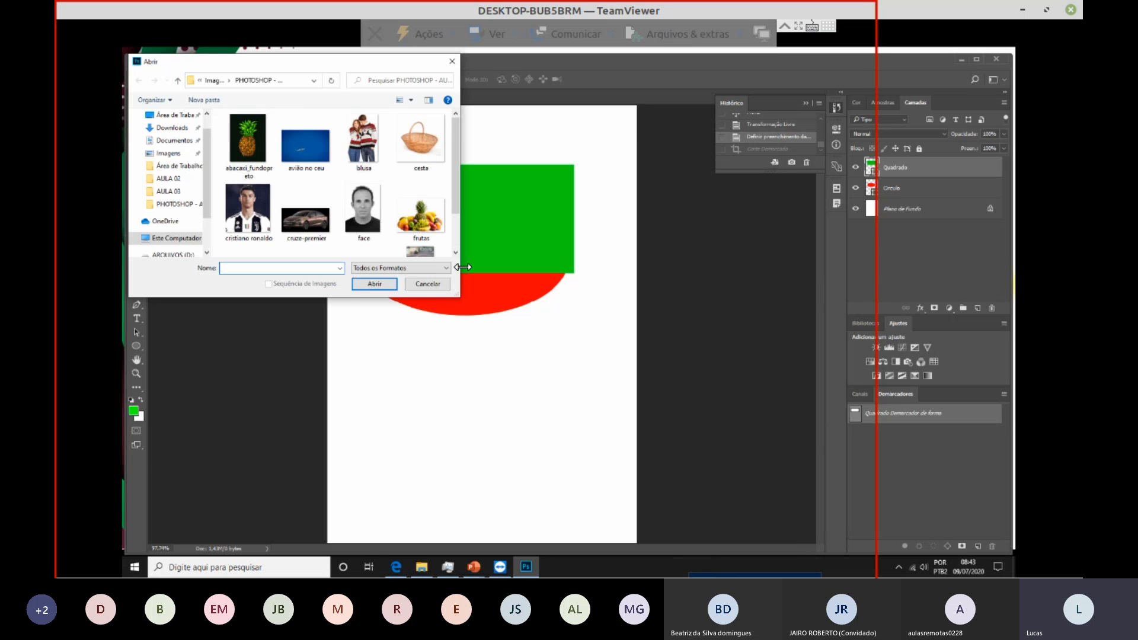
{"action": "scroll", "coordinate": [357, 208], "scroll_direction": "down", "scroll_amount": 1}
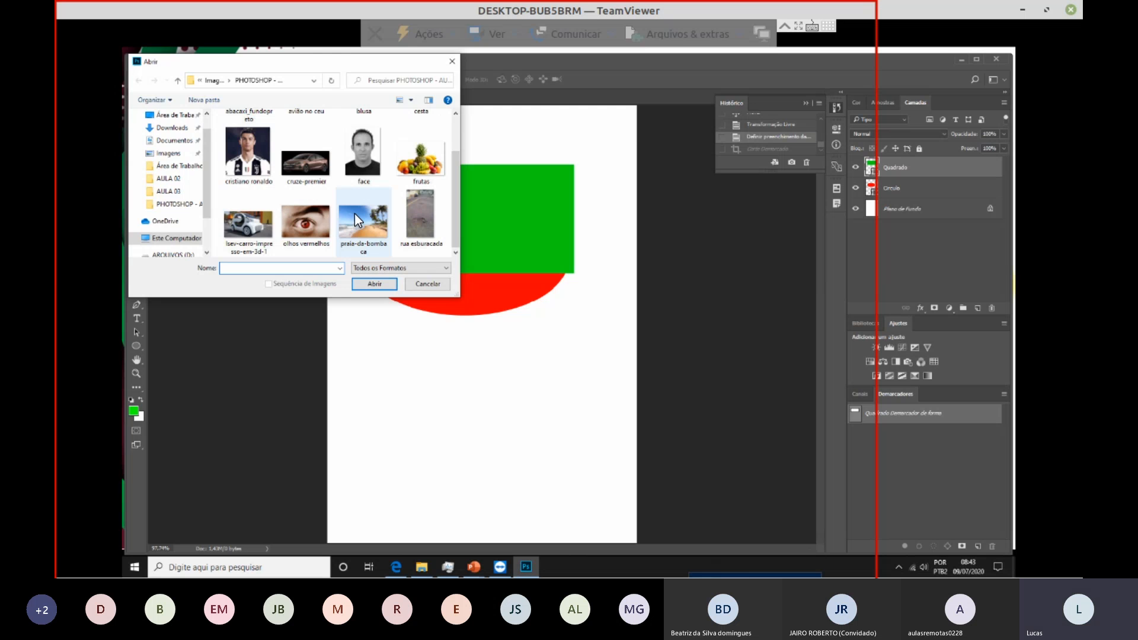
{"action": "double_click", "coordinate": [355, 213]}
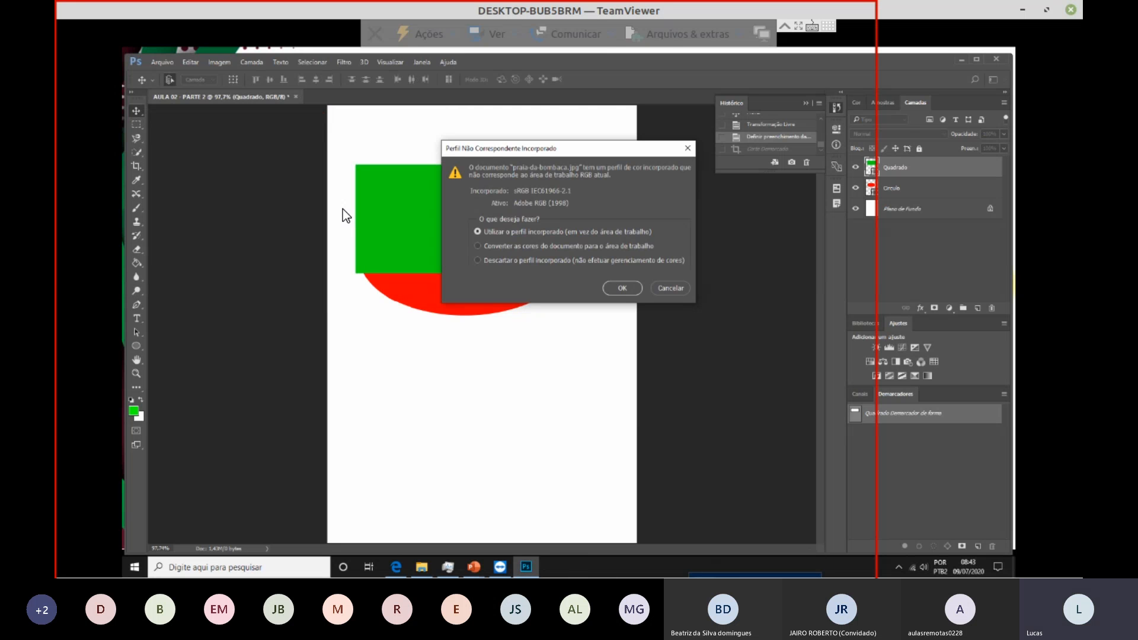
{"action": "left_click", "coordinate": [620, 287]}
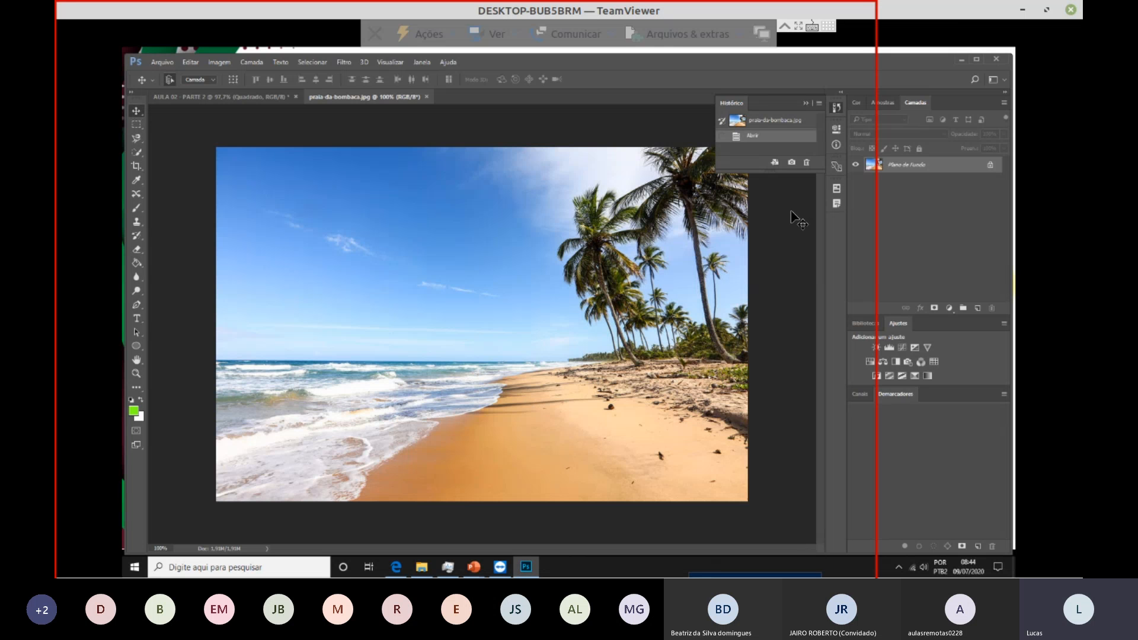
Step: Collapse the History panel and unlock the beach image's background layer so it is a regular layer
{"action": "left_click", "coordinate": [806, 103]}
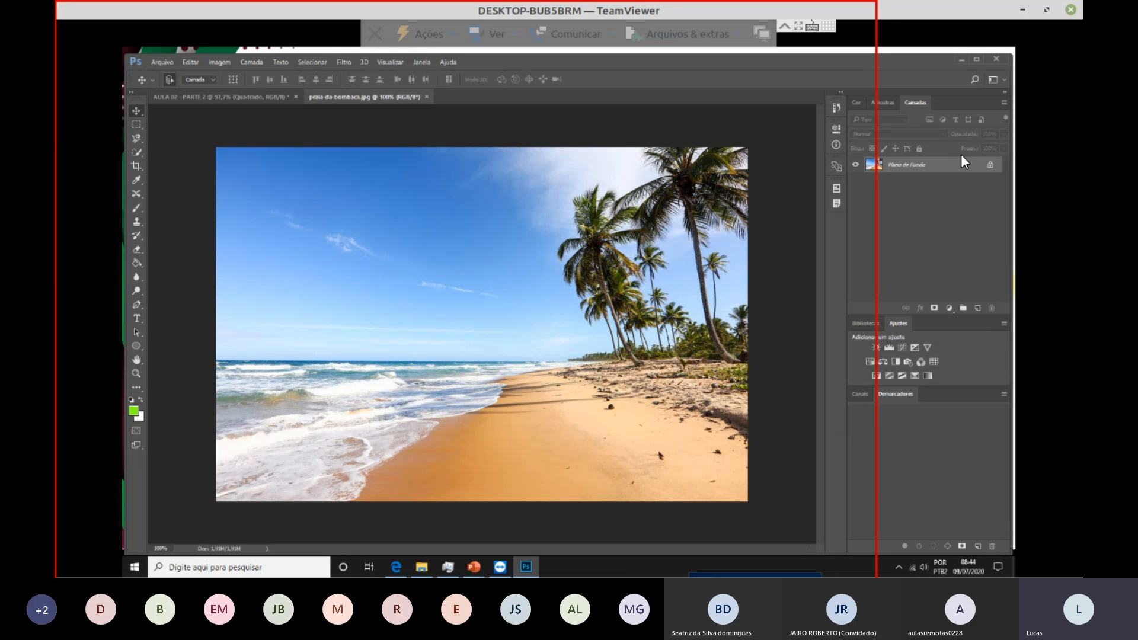
{"action": "left_click", "coordinate": [990, 166]}
{"action": "double_click", "coordinate": [994, 168]}
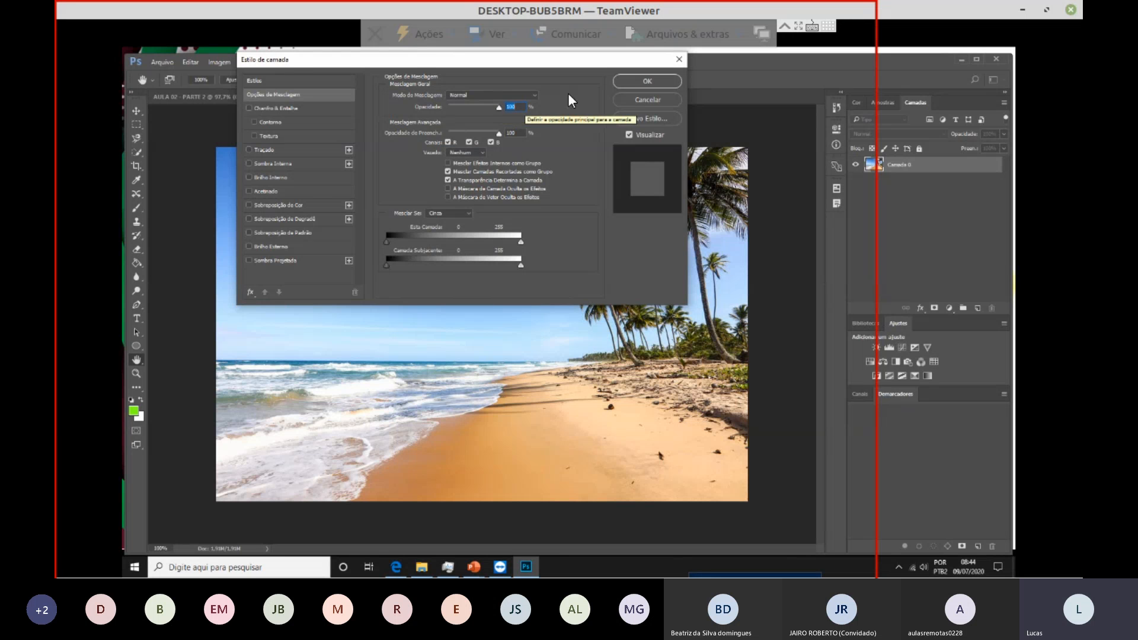
{"action": "left_click", "coordinate": [634, 83]}
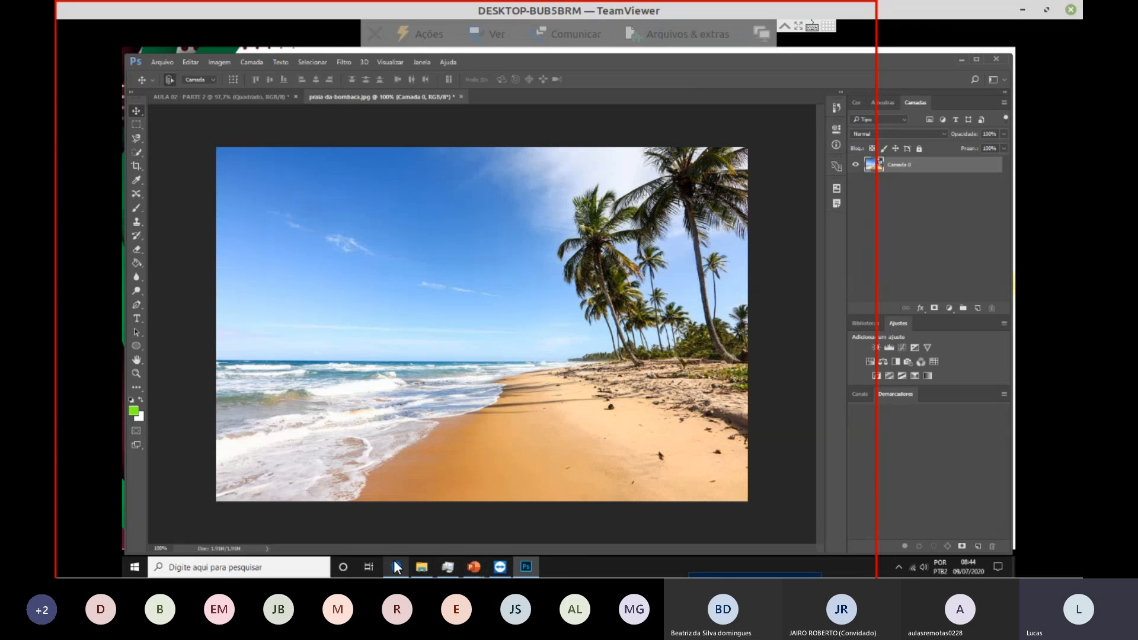
Step: Switch to File Explorer, open PHOTOSHOP - AULA 02 PARTE 2 inside Imagens, and place the window beside the beach image
{"action": "left_click", "coordinate": [423, 566]}
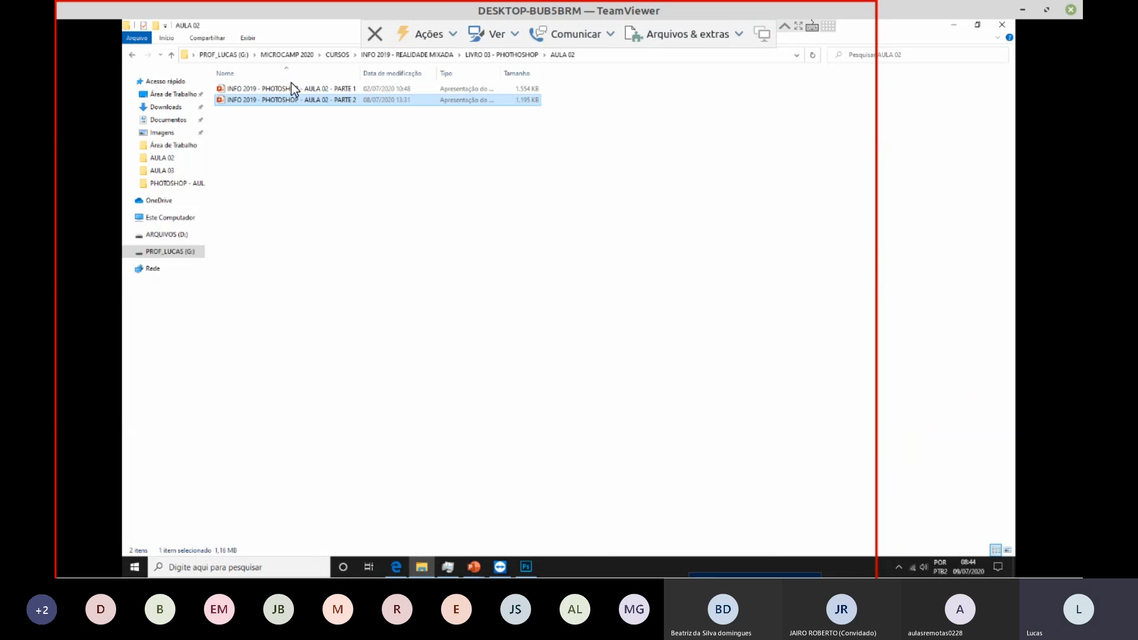
{"action": "left_click", "coordinate": [162, 132]}
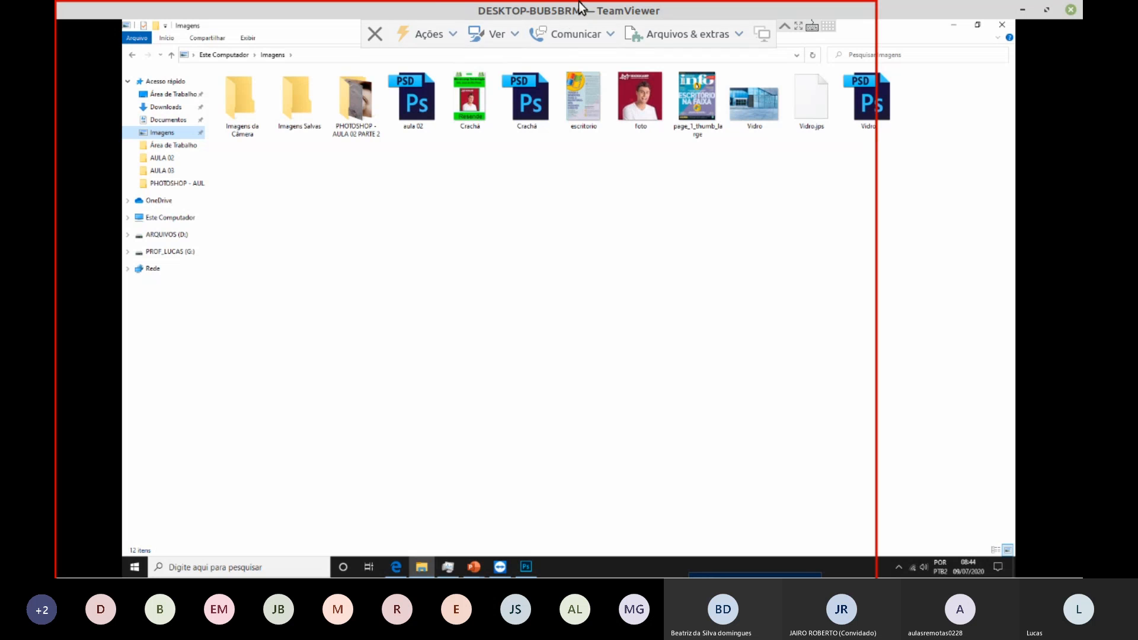
{"action": "double_click", "coordinate": [432, 20]}
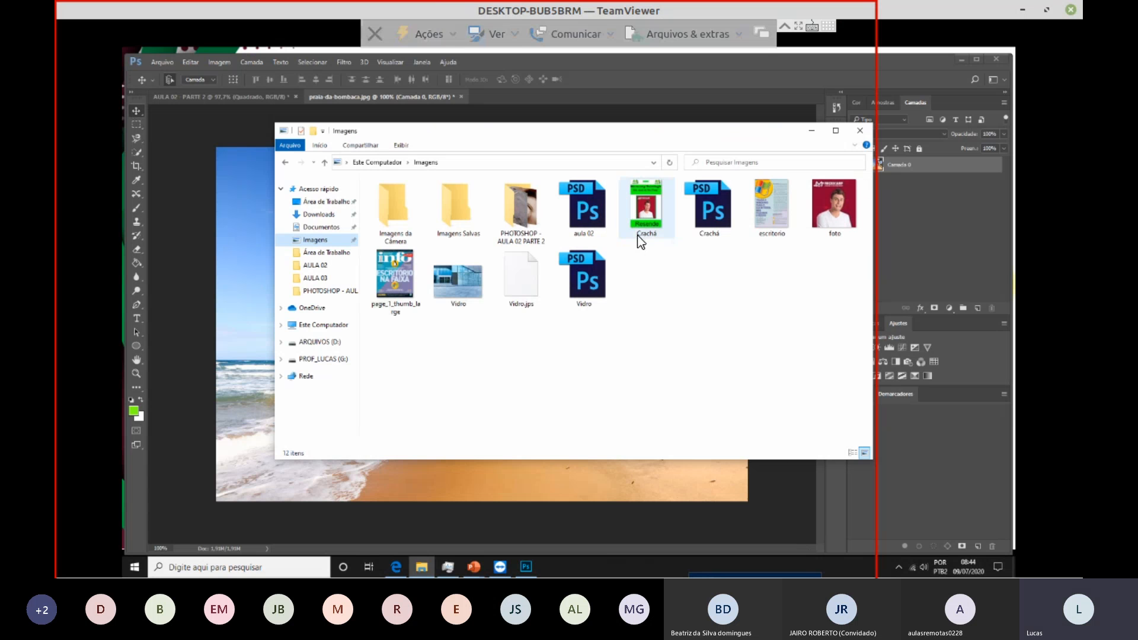
{"action": "double_click", "coordinate": [520, 209]}
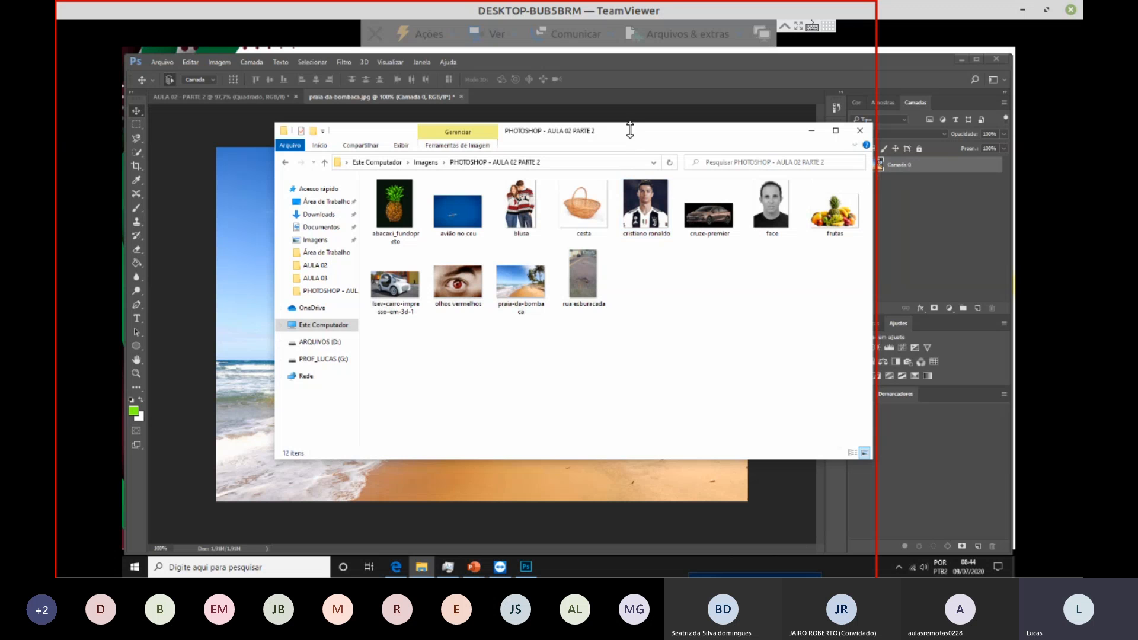
{"action": "left_click_drag", "start_coordinate": [630, 131], "coordinate": [869, 141]}
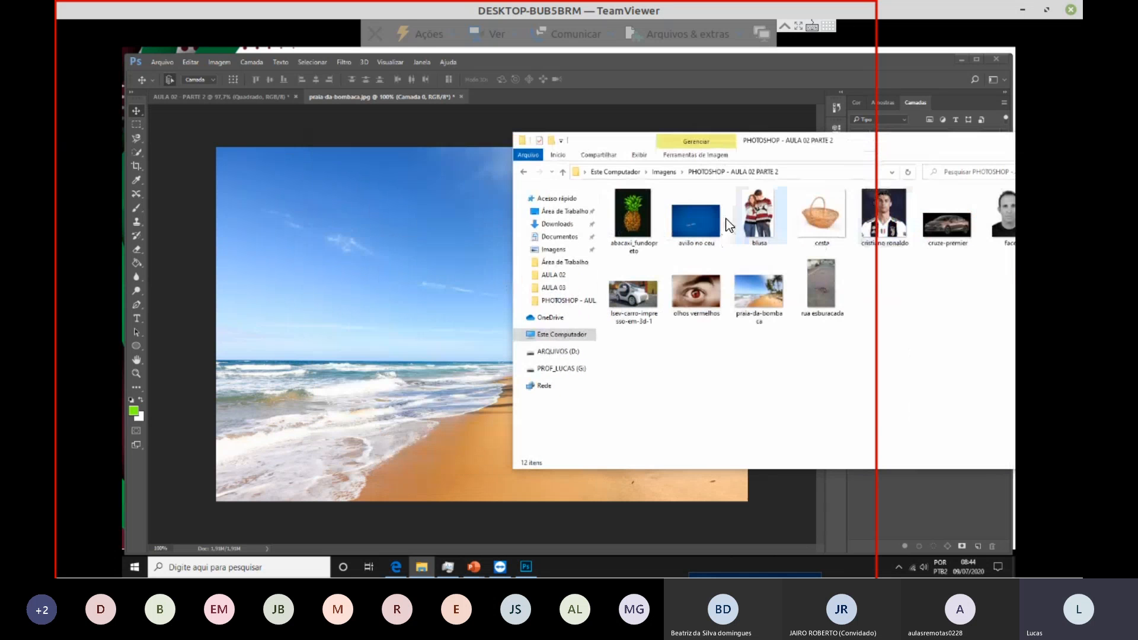
Step: Place the blusa image in the beach document, scale it to about 3%, position it under the palm trees and apply
{"action": "left_click", "coordinate": [753, 220]}
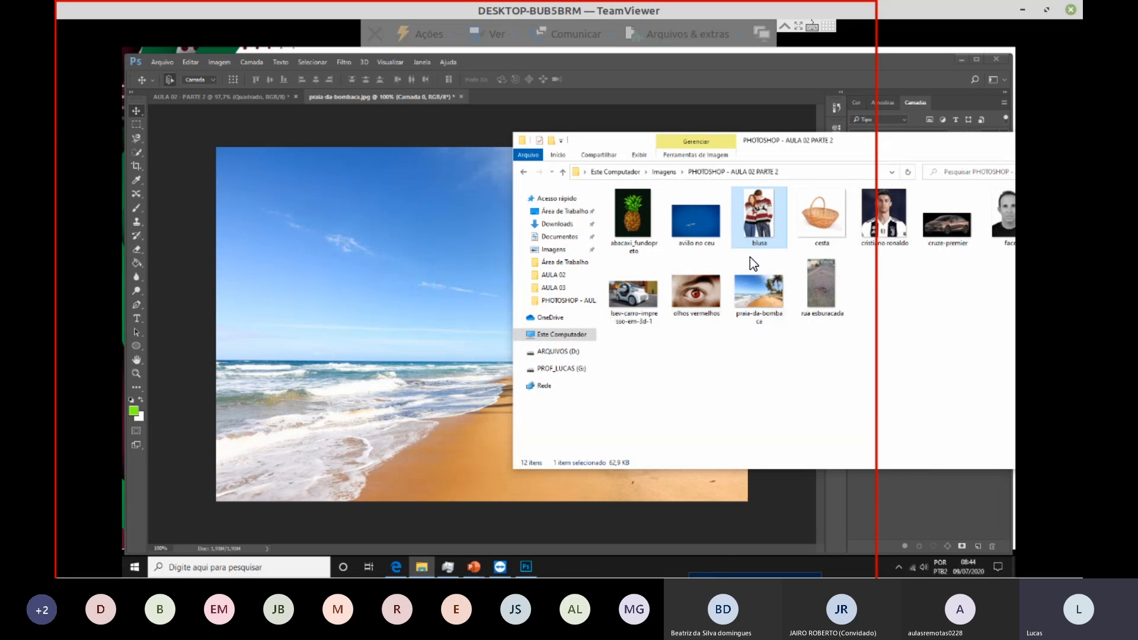
{"action": "left_click_drag", "start_coordinate": [774, 206], "coordinate": [428, 351]}
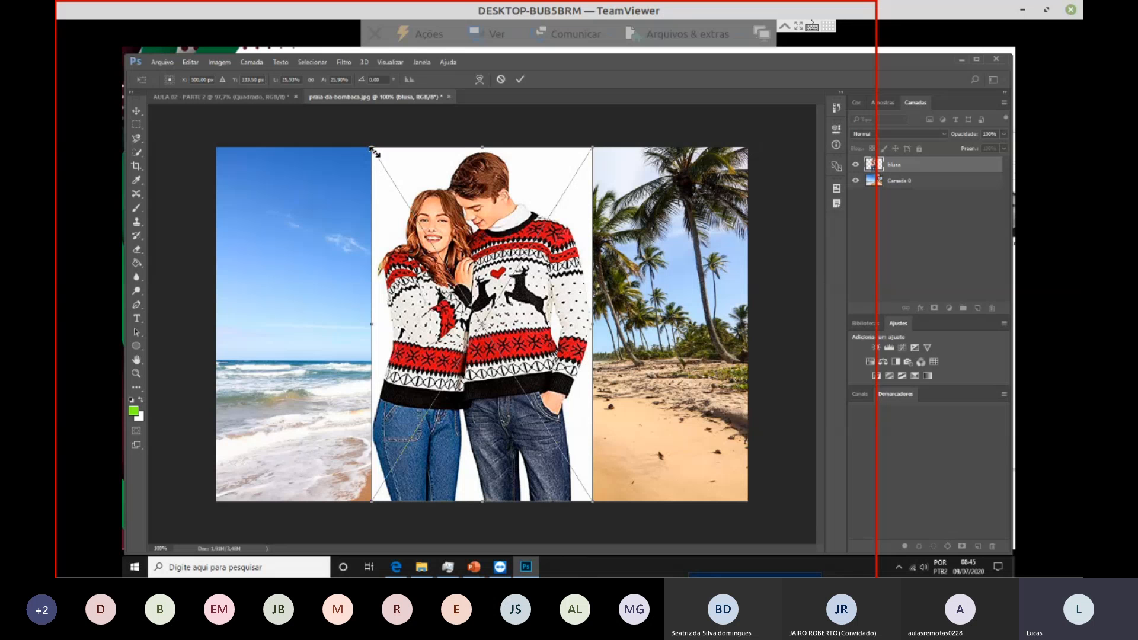
{"action": "left_click_drag", "start_coordinate": [372, 149], "coordinate": [408, 206]}
{"action": "left_click_drag", "start_coordinate": [493, 393], "coordinate": [553, 375]}
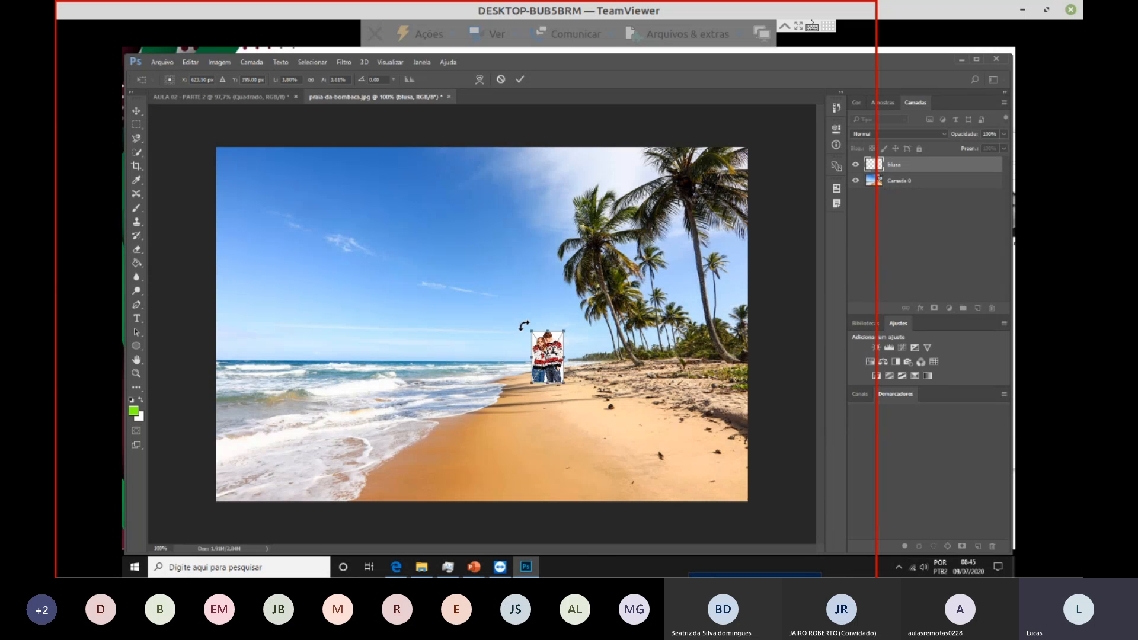
{"action": "left_click_drag", "start_coordinate": [527, 331], "coordinate": [671, 351]}
{"action": "key", "text": "ctrl+z"}
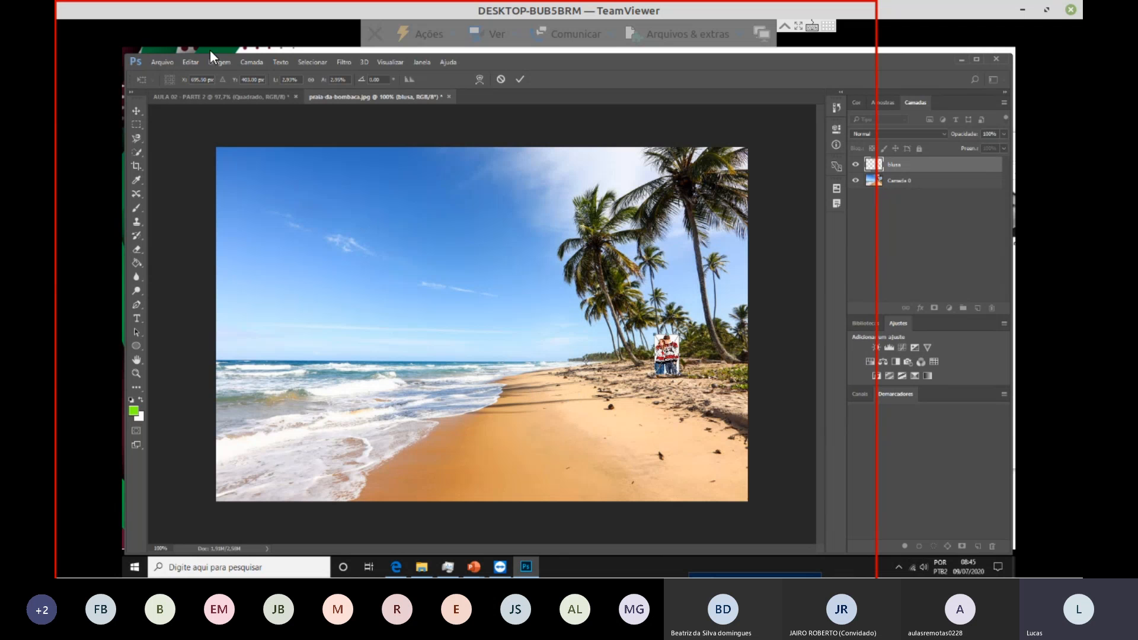
{"action": "left_click", "coordinate": [521, 81]}
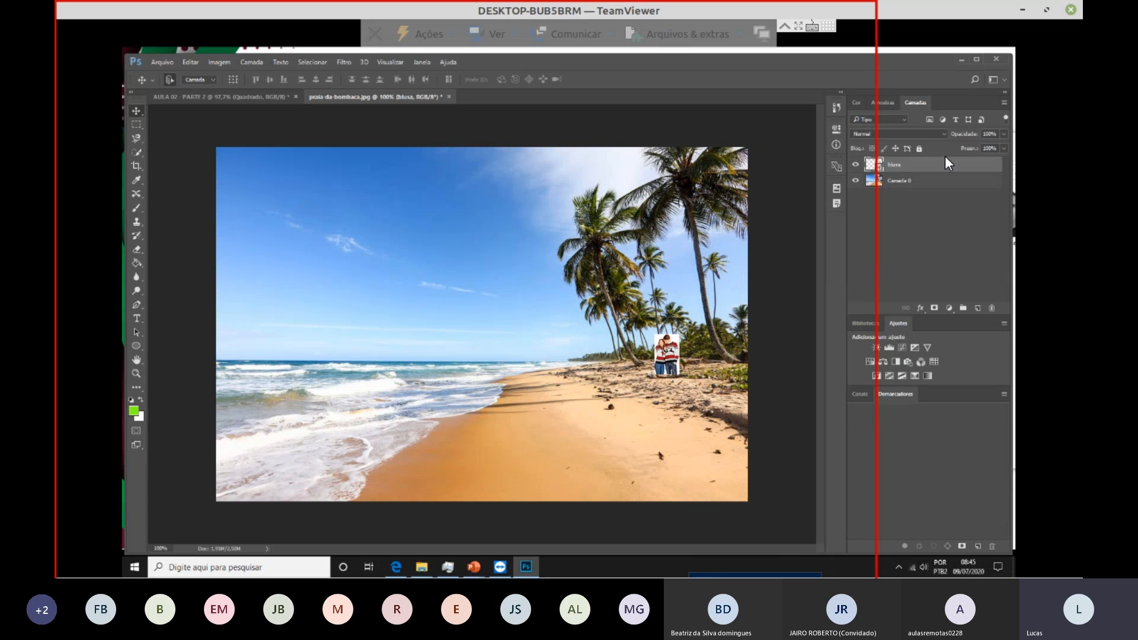
Step: Rasterize the blusa layer
{"action": "right_click", "coordinate": [940, 172]}
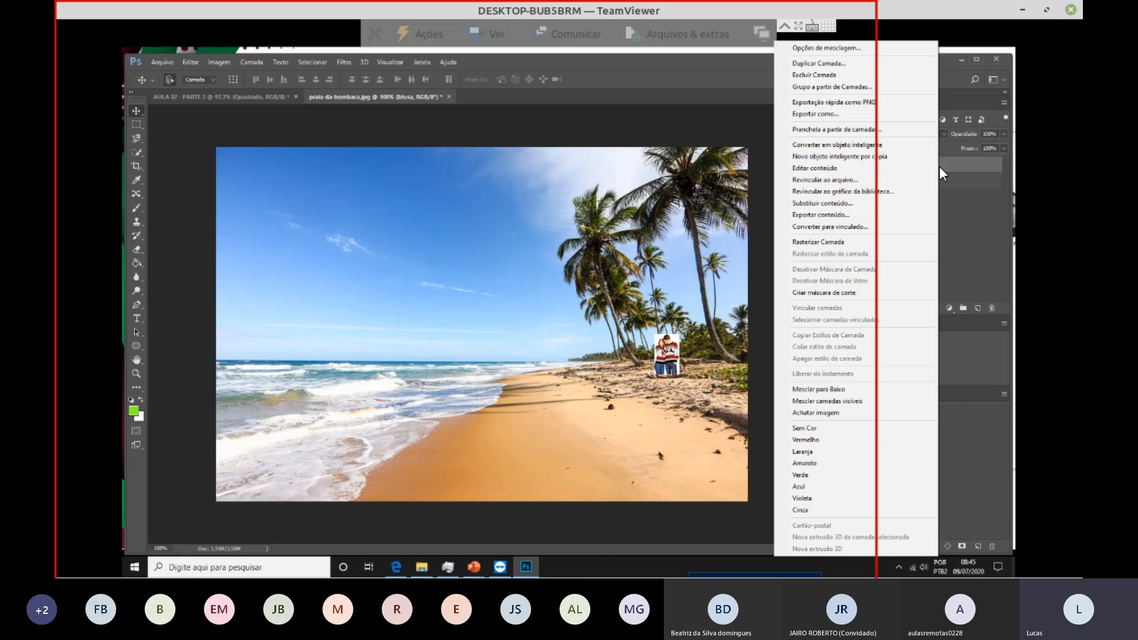
{"action": "left_click", "coordinate": [807, 243]}
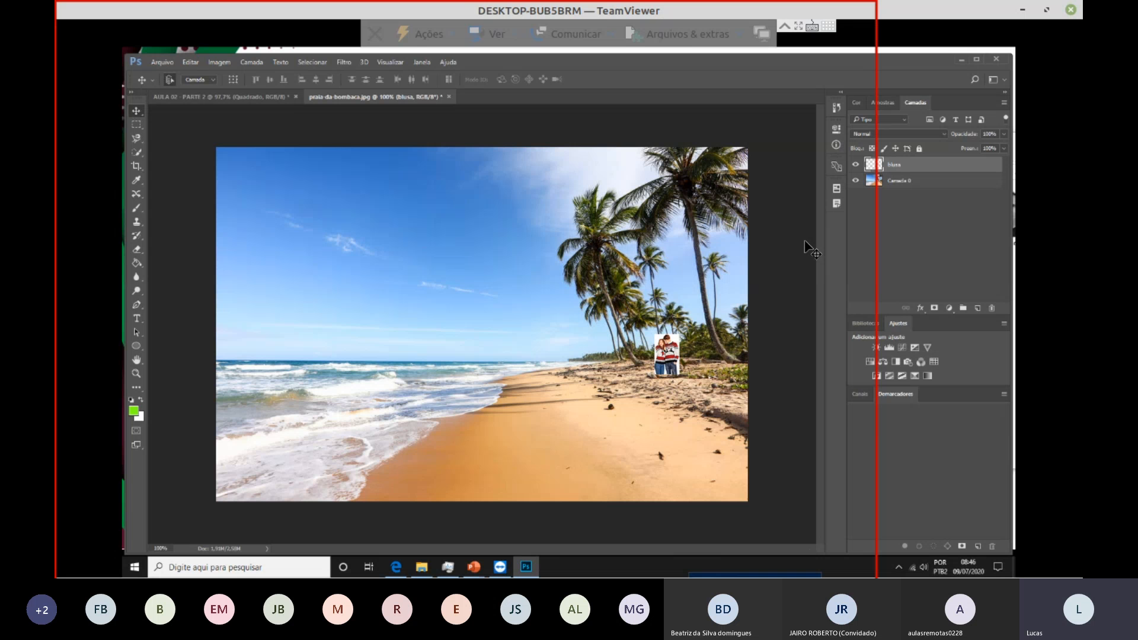
Step: Make a rectangular selection on the sand near the waterline, delete that area from Camada 0, and undo the deletion
{"action": "key", "text": "ctrl+plus"}
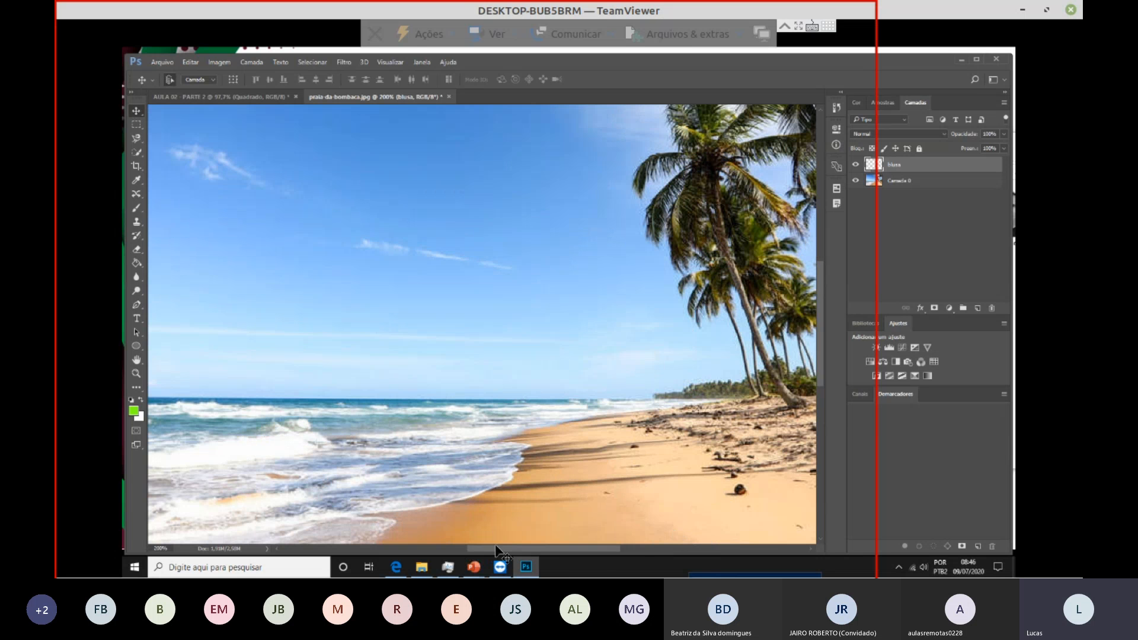
{"action": "left_click_drag", "start_coordinate": [524, 546], "coordinate": [672, 550]}
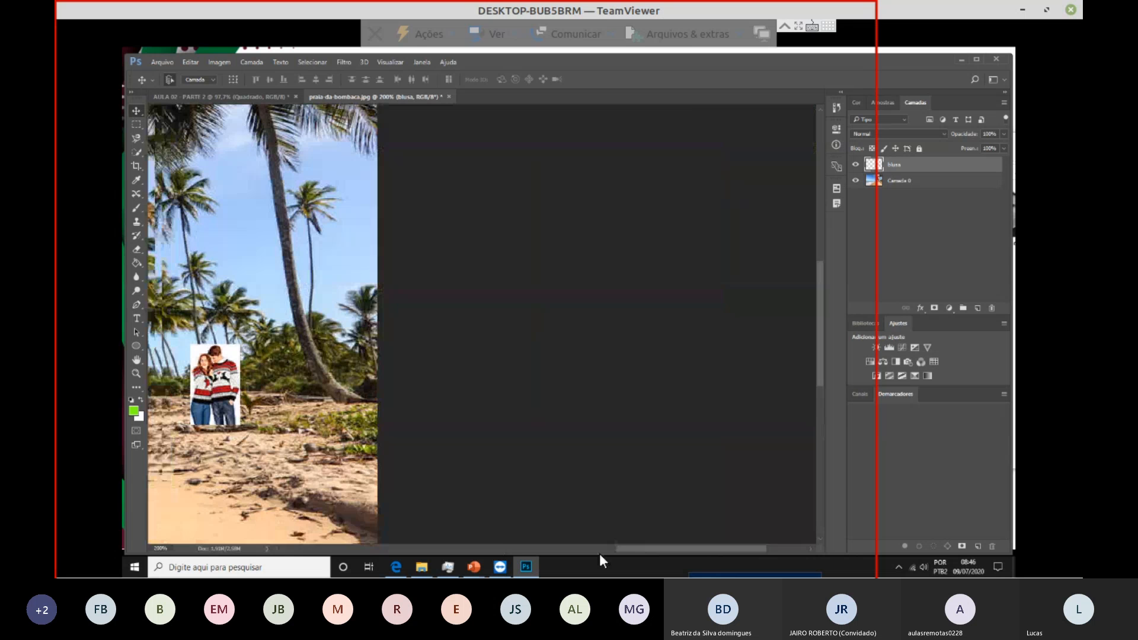
{"action": "left_click_drag", "start_coordinate": [599, 553], "coordinate": [569, 553]}
{"action": "scroll", "coordinate": [699, 388], "scroll_direction": "down", "scroll_amount": 3}
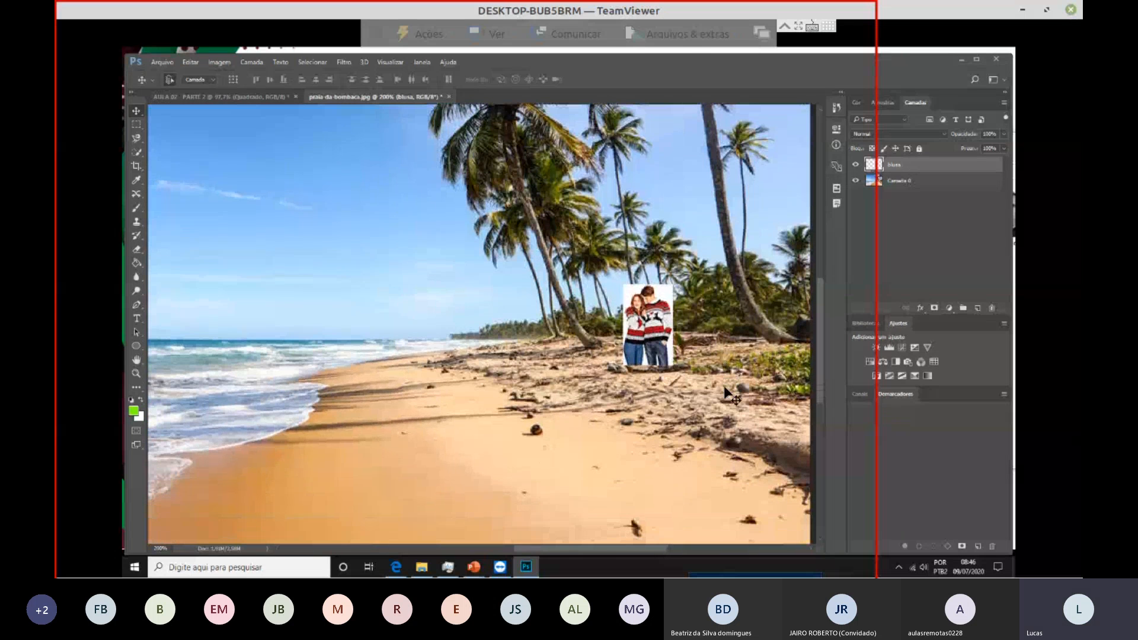
{"action": "key", "text": "ctrl"}
{"action": "key", "text": "ctrl+plus"}
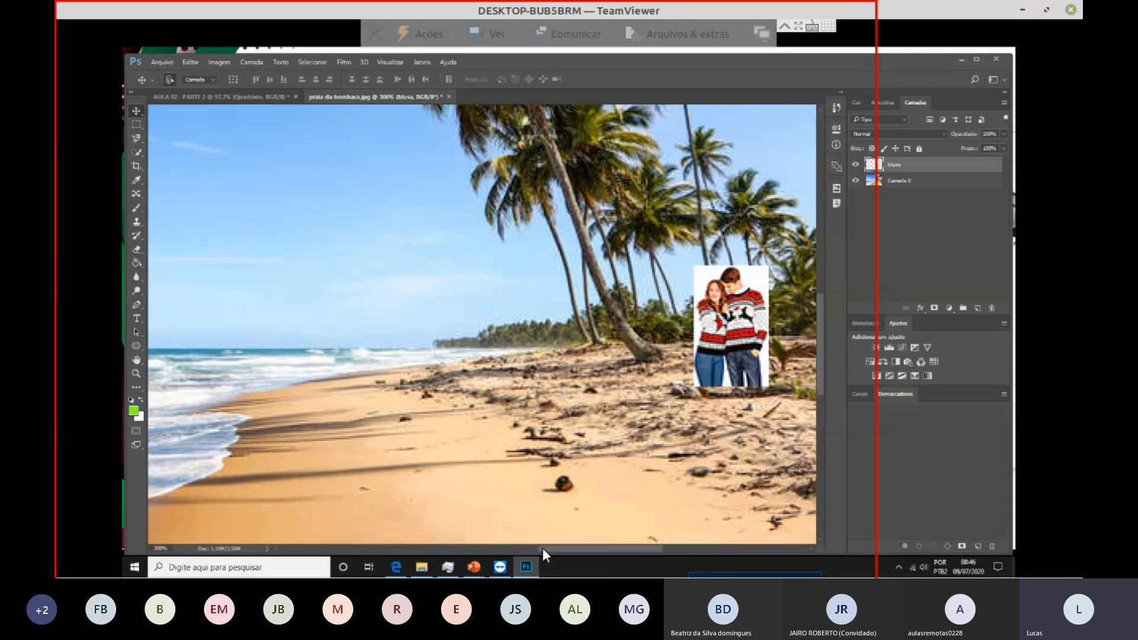
{"action": "scroll", "coordinate": [735, 463], "scroll_direction": "down", "scroll_amount": 6}
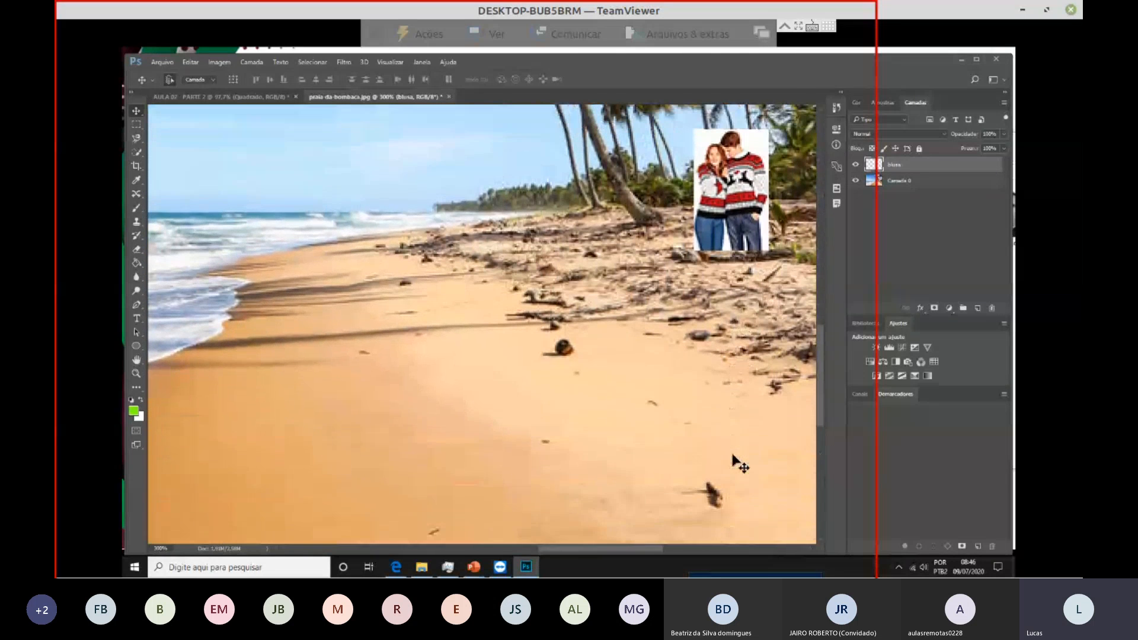
{"action": "left_click", "coordinate": [131, 124]}
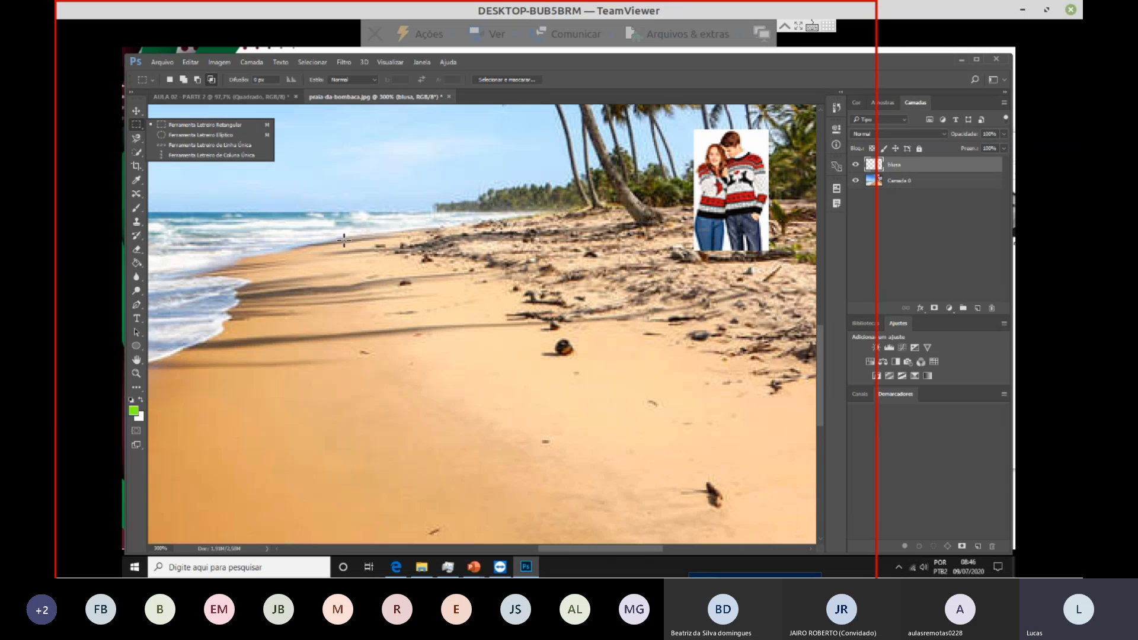
{"action": "left_click_drag", "start_coordinate": [344, 240], "coordinate": [439, 307]}
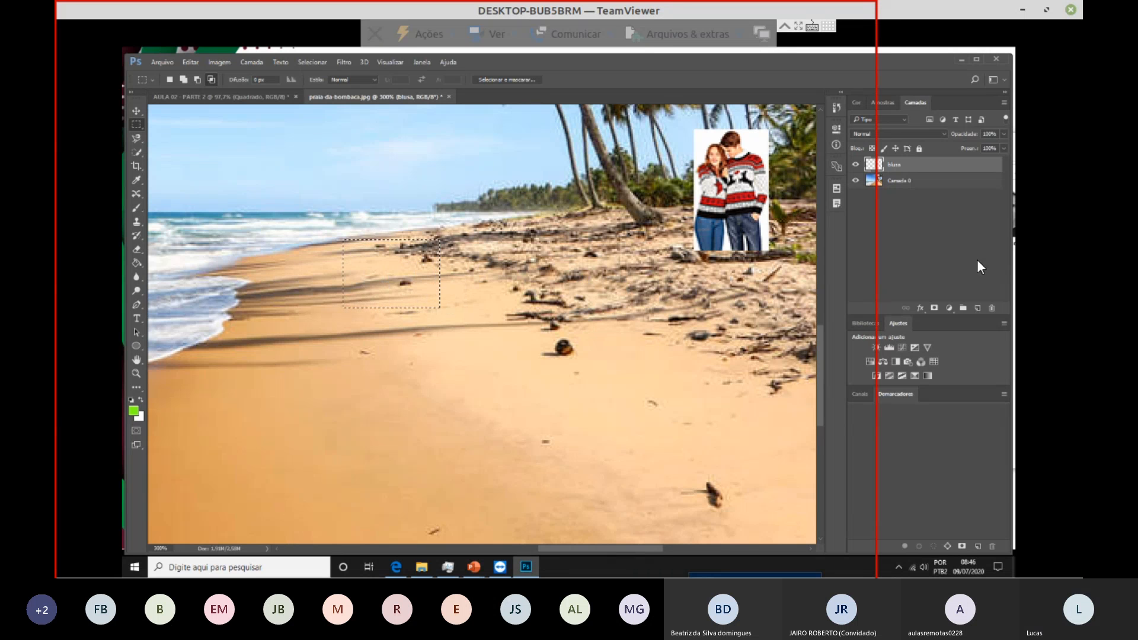
{"action": "left_click", "coordinate": [943, 180]}
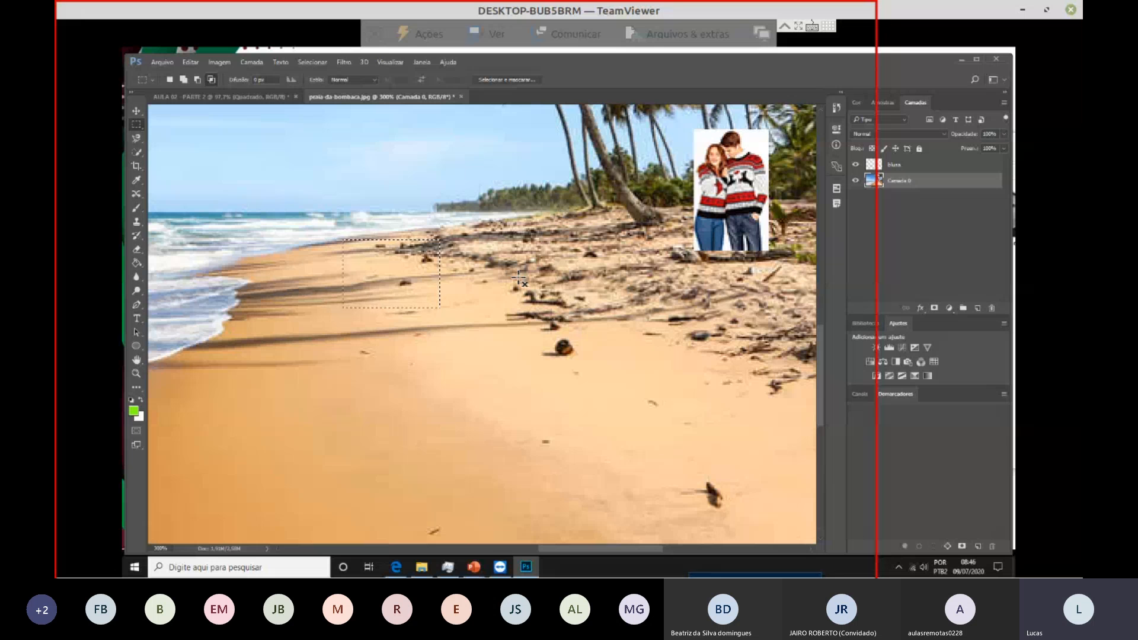
{"action": "key", "text": "Delete"}
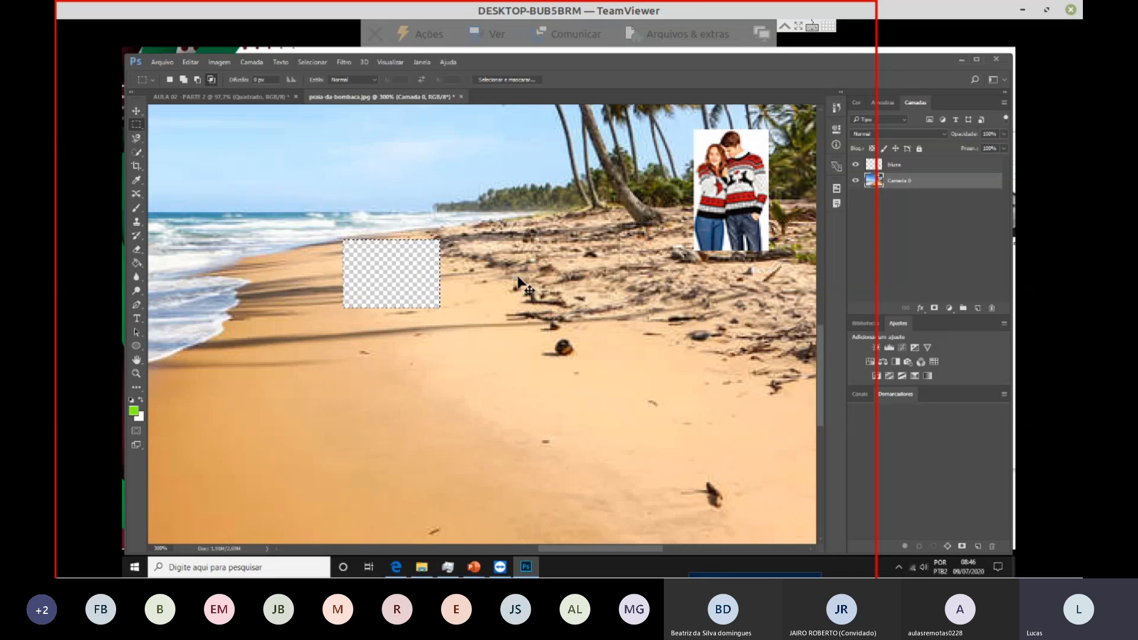
{"action": "key", "text": "ctrl+z"}
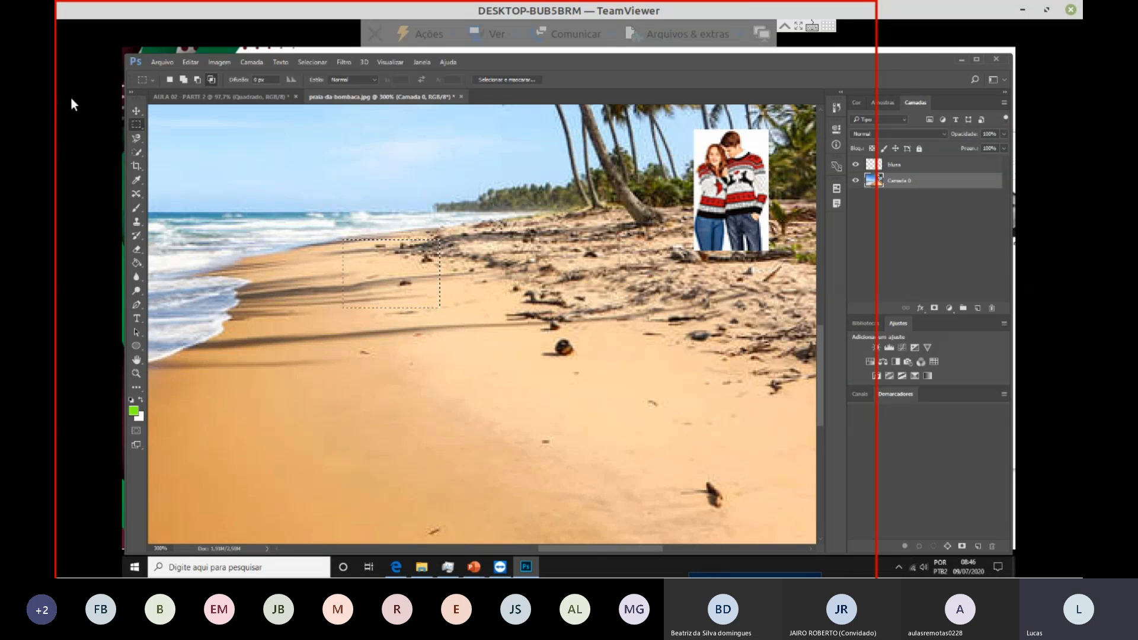
Step: Clear the rectangular selection, make an elliptical selection over the waterline with the Elliptical Marquee tool, and deselect it
{"action": "key", "text": "ctrl+d"}
{"action": "right_click", "coordinate": [136, 123]}
{"action": "left_click", "coordinate": [165, 134]}
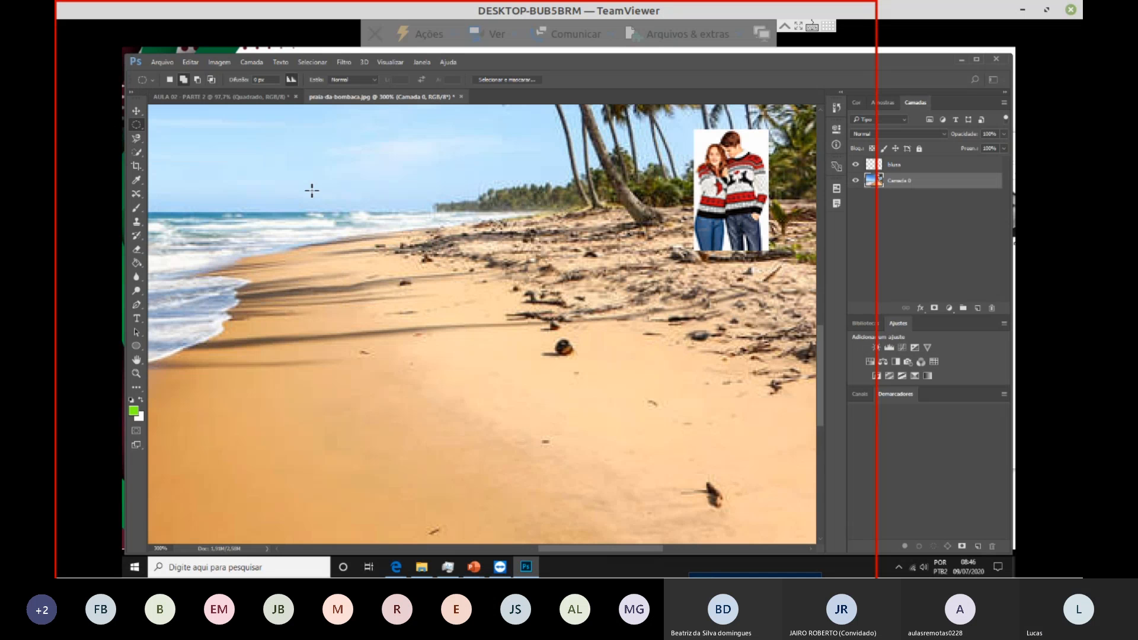
{"action": "left_click_drag", "start_coordinate": [309, 188], "coordinate": [415, 260]}
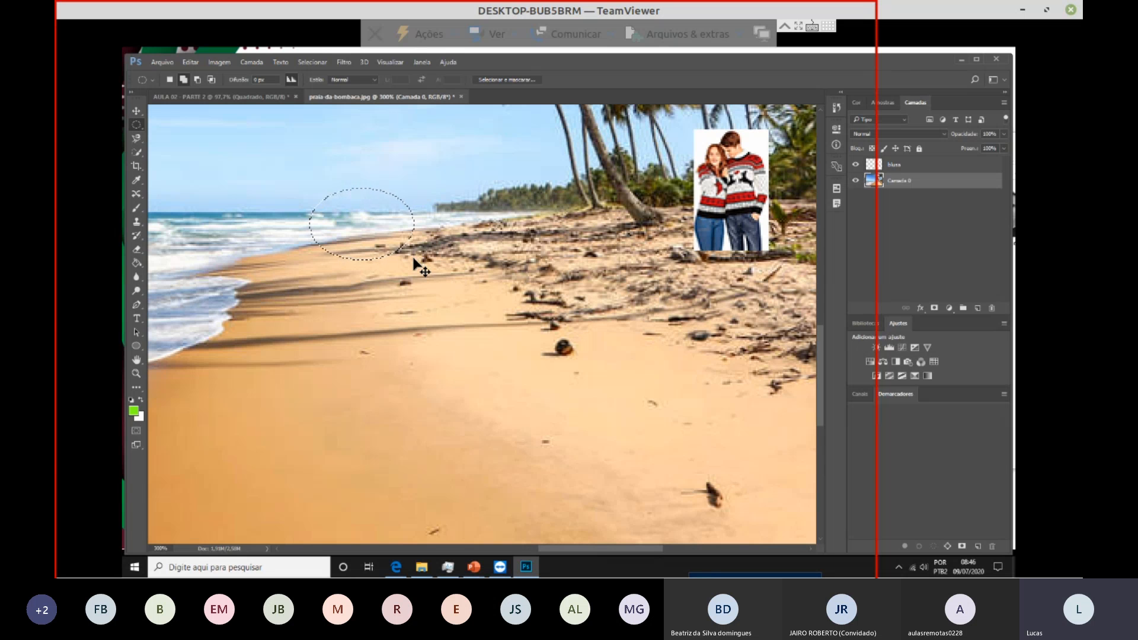
{"action": "key", "text": "ctrl+d"}
Step: Try a single-row selection across the shoreline and a single-column selection through the sea and sand, deselecting each one
{"action": "left_click", "coordinate": [141, 129]}
{"action": "left_click", "coordinate": [178, 146]}
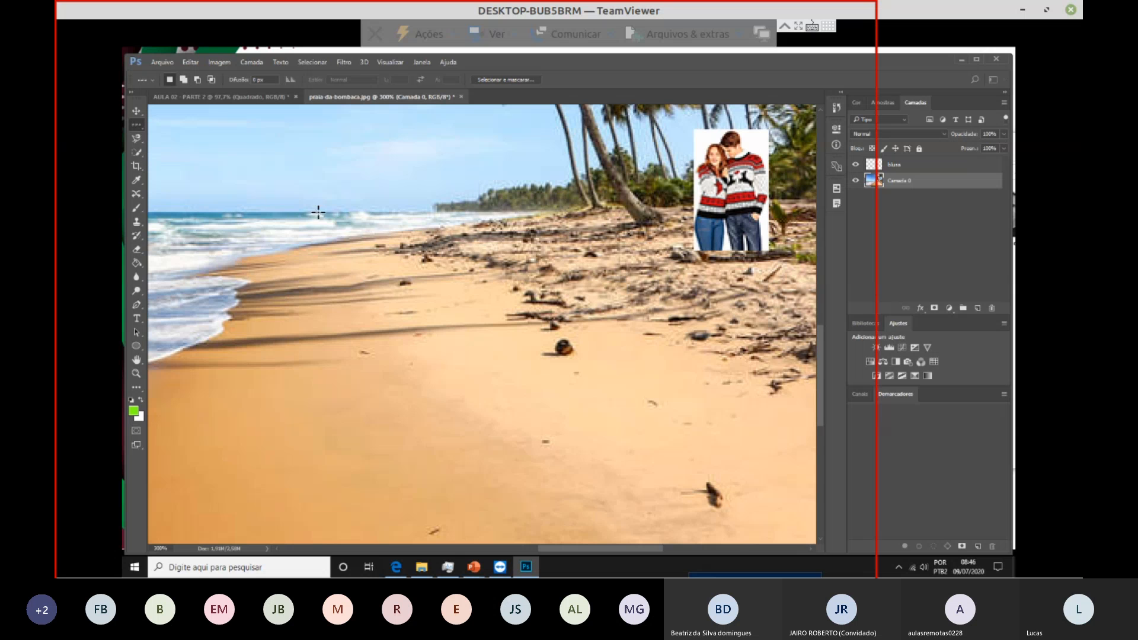
{"action": "left_click_drag", "start_coordinate": [332, 236], "coordinate": [462, 241]}
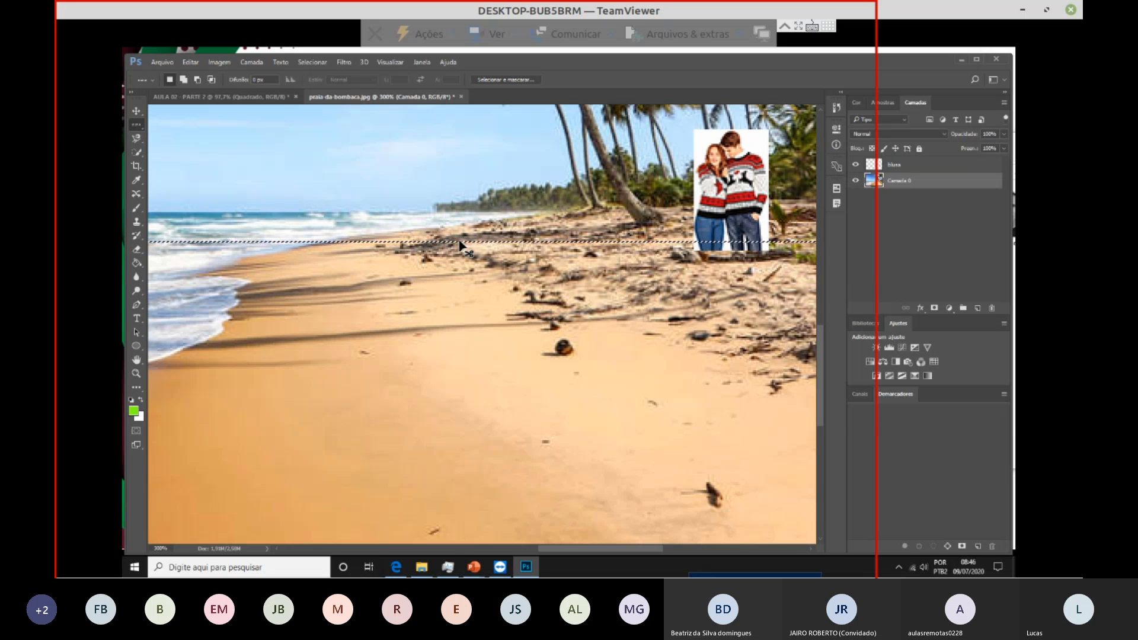
{"action": "key", "text": "ctrl+d"}
{"action": "left_click", "coordinate": [143, 126]}
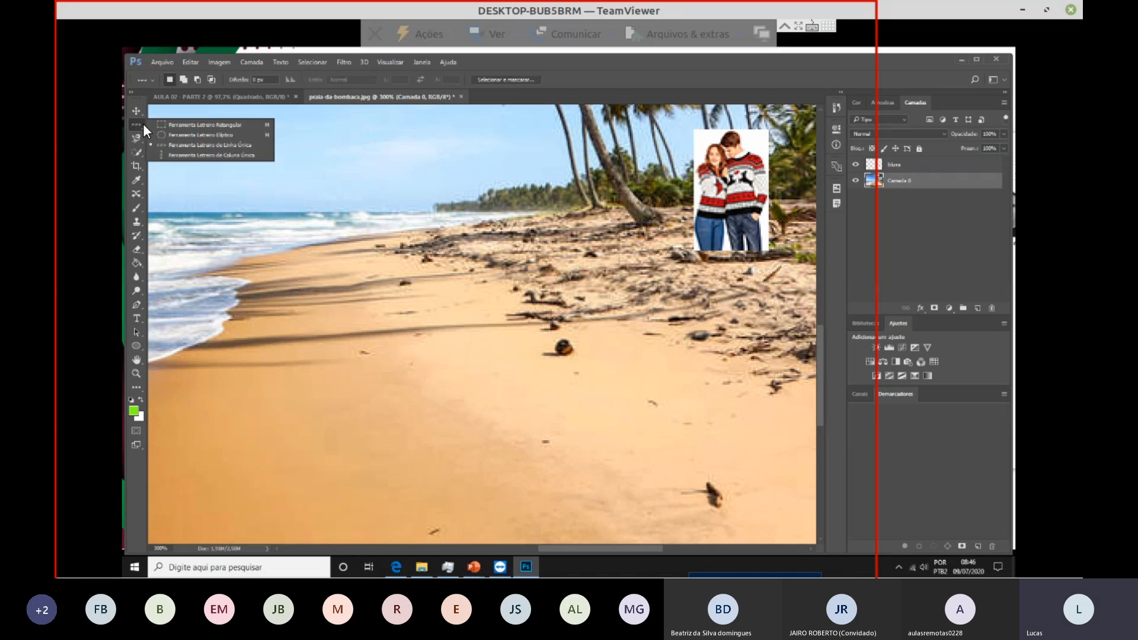
{"action": "left_click", "coordinate": [178, 156]}
{"action": "left_click", "coordinate": [319, 235]}
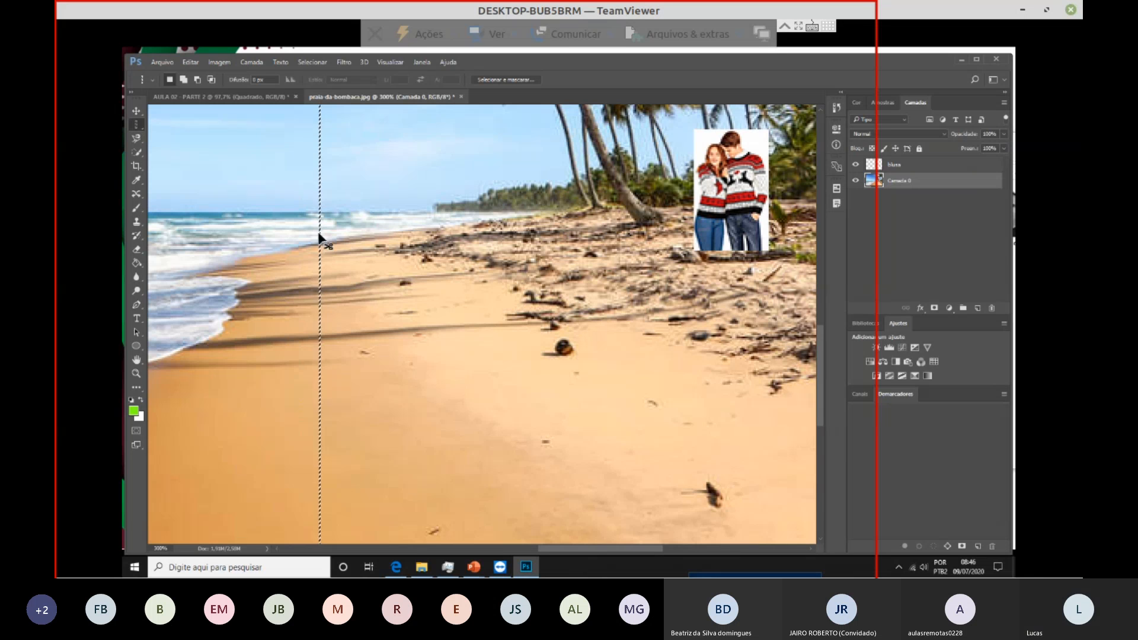
{"action": "key", "text": "ctrl+d"}
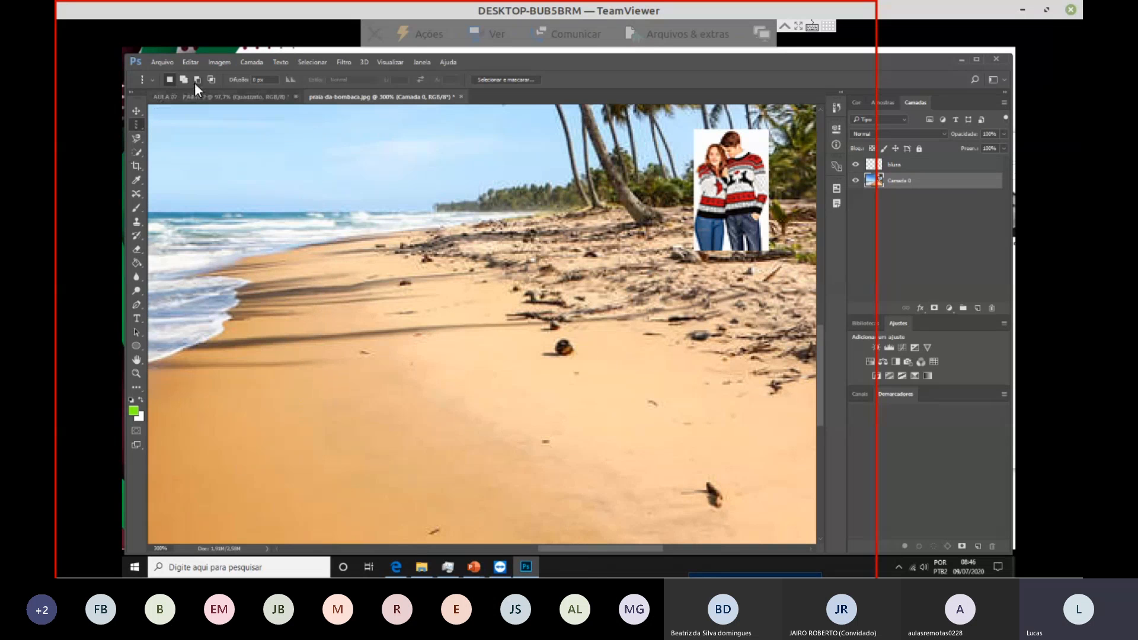
Step: Make a rectangular selection on the sand, add a separate second rectangle over the driftwood, and deselect both
{"action": "left_click", "coordinate": [138, 123]}
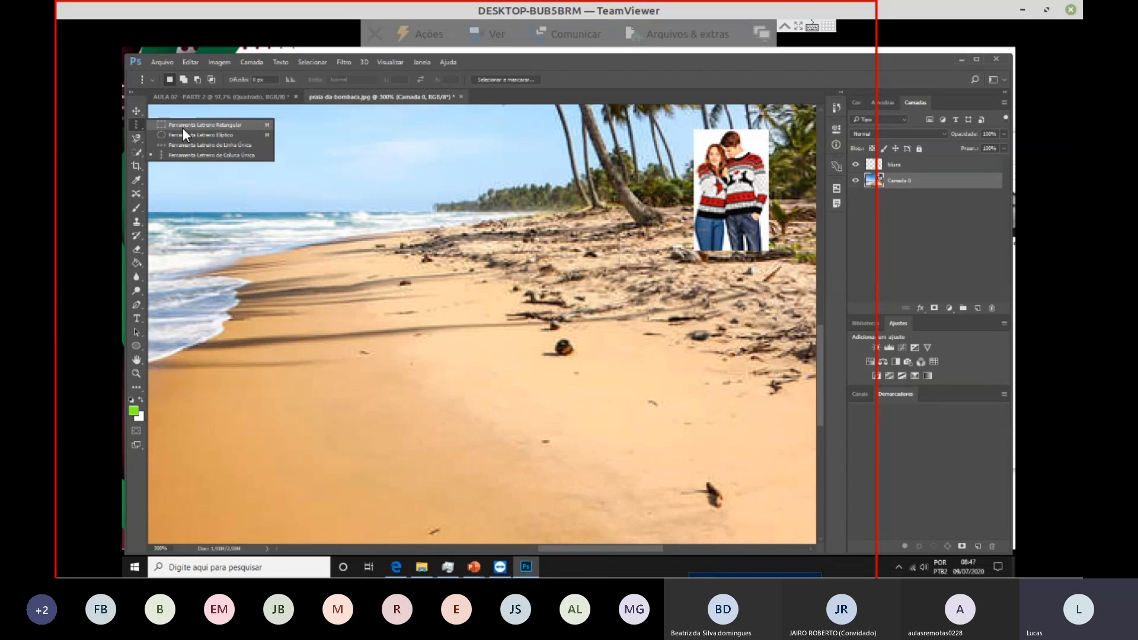
{"action": "left_click", "coordinate": [183, 127]}
{"action": "left_click_drag", "start_coordinate": [464, 376], "coordinate": [246, 220]}
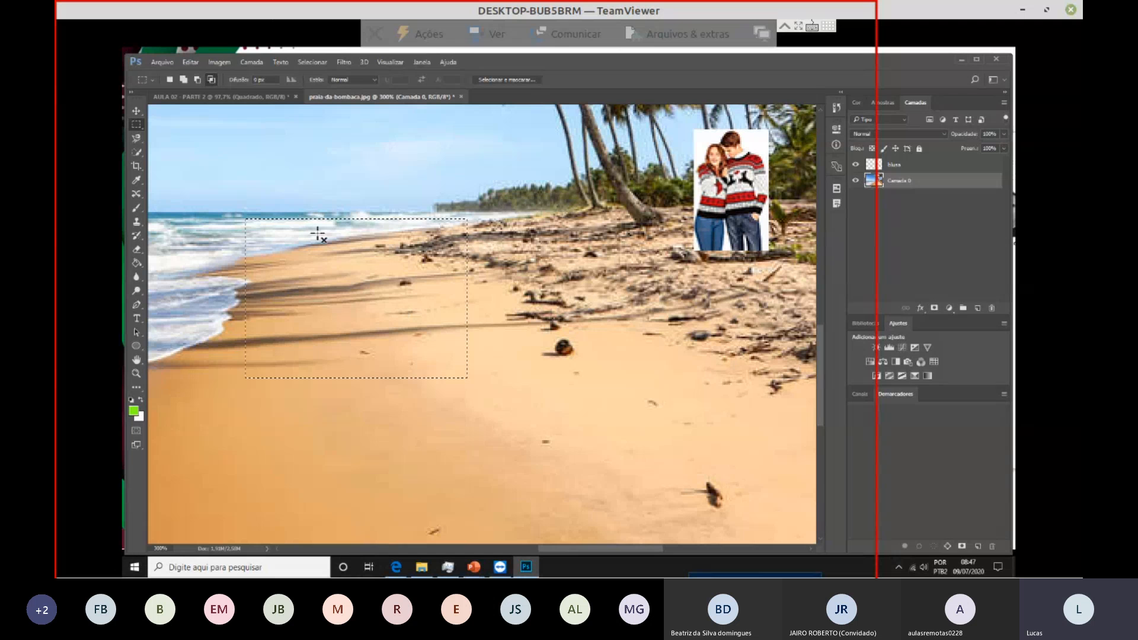
{"action": "left_click", "coordinate": [183, 80]}
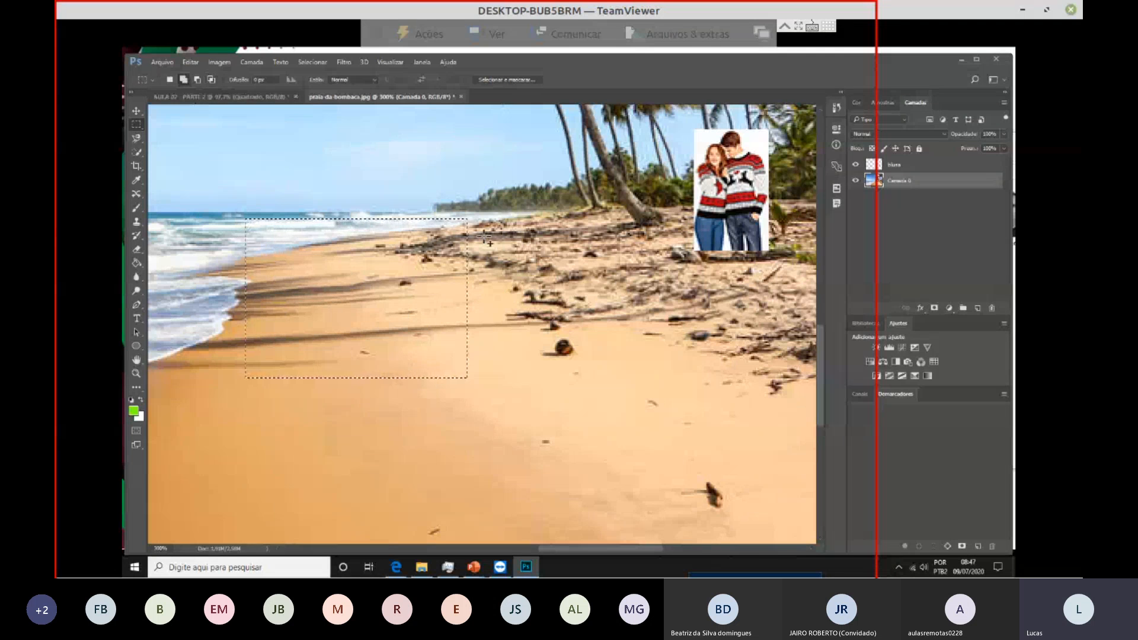
{"action": "left_click_drag", "start_coordinate": [517, 229], "coordinate": [627, 379]}
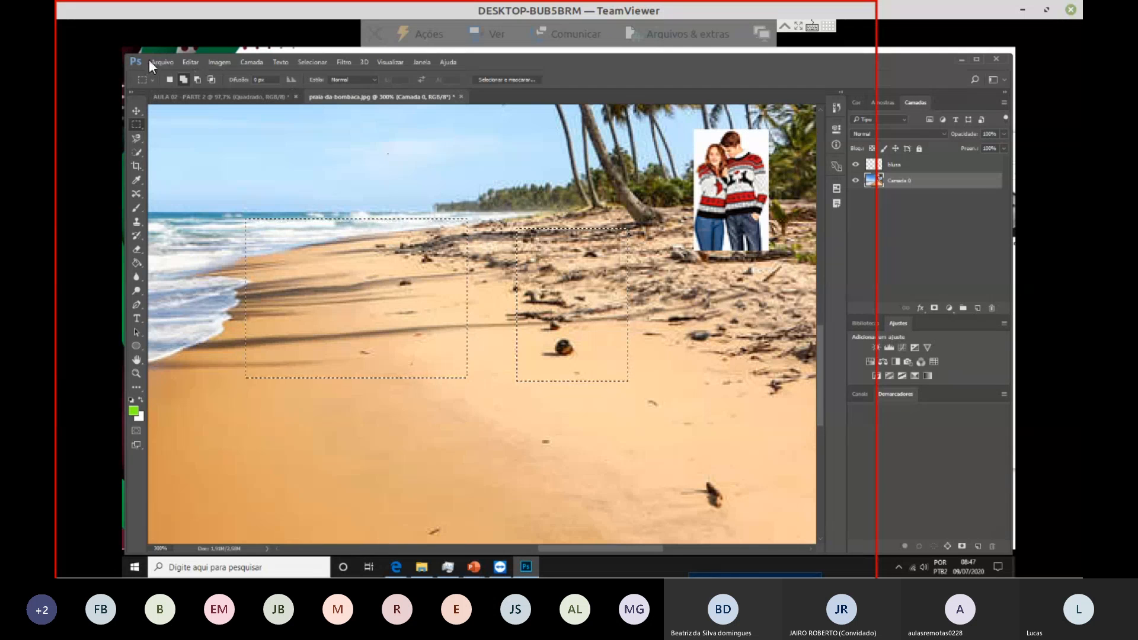
{"action": "key", "text": "ctrl+d"}
Step: Make a rectangular selection over the shoreline, try adding and subtracting overlapping rectangles along its lower edge, and deselect
{"action": "left_click_drag", "start_coordinate": [258, 203], "coordinate": [521, 358]}
{"action": "left_click_drag", "start_coordinate": [444, 501], "coordinate": [321, 358]}
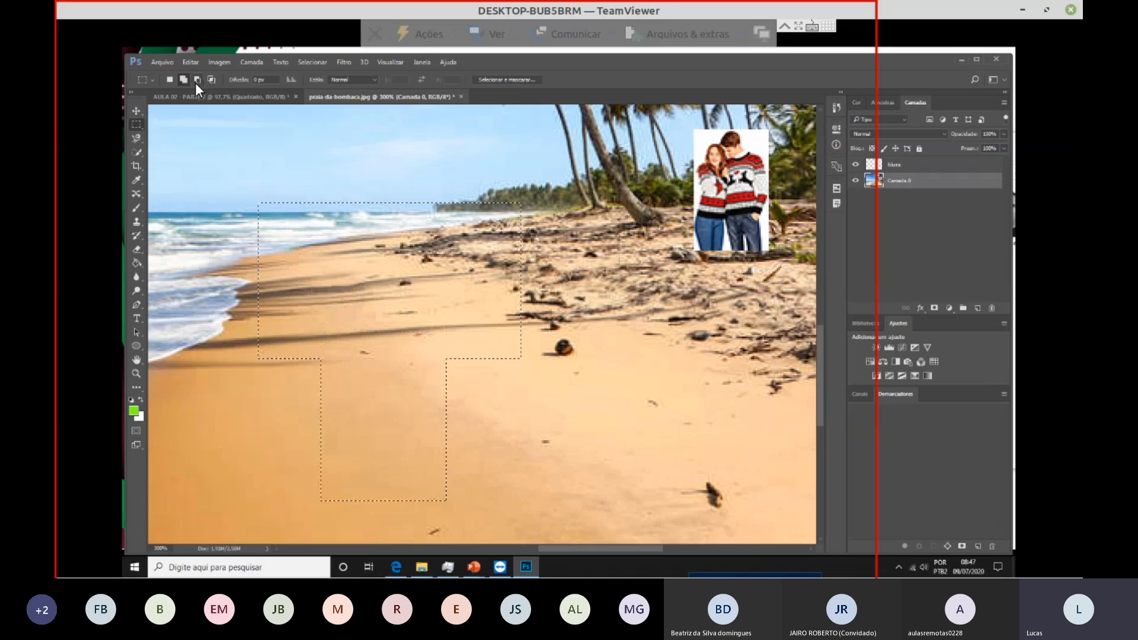
{"action": "key", "text": "ctrl+z"}
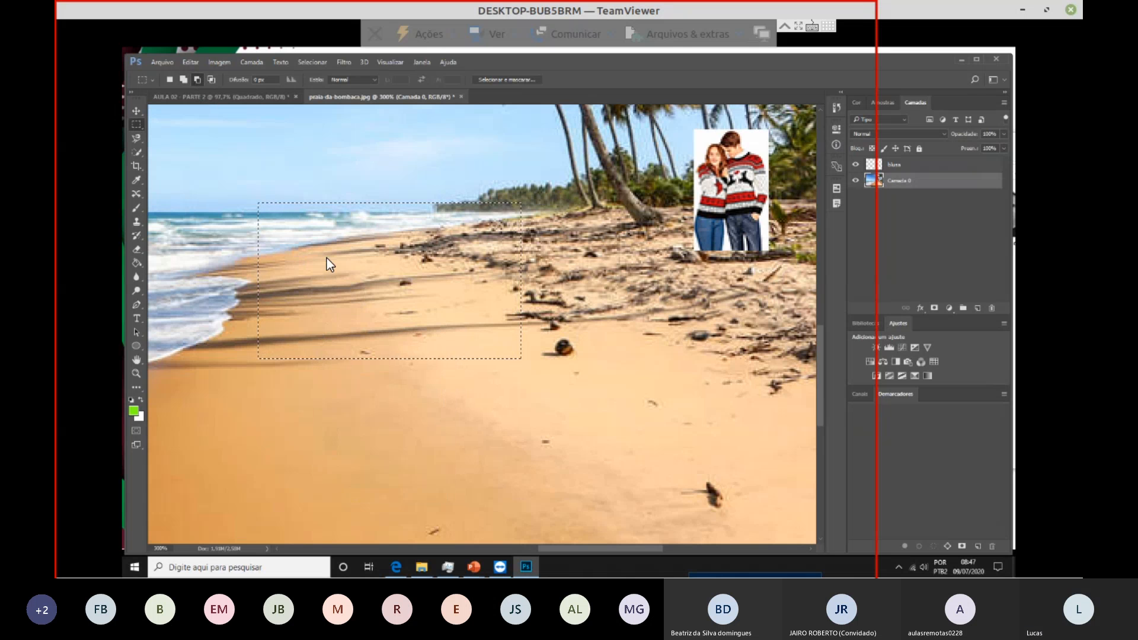
{"action": "left_click_drag", "start_coordinate": [313, 288], "coordinate": [462, 408]}
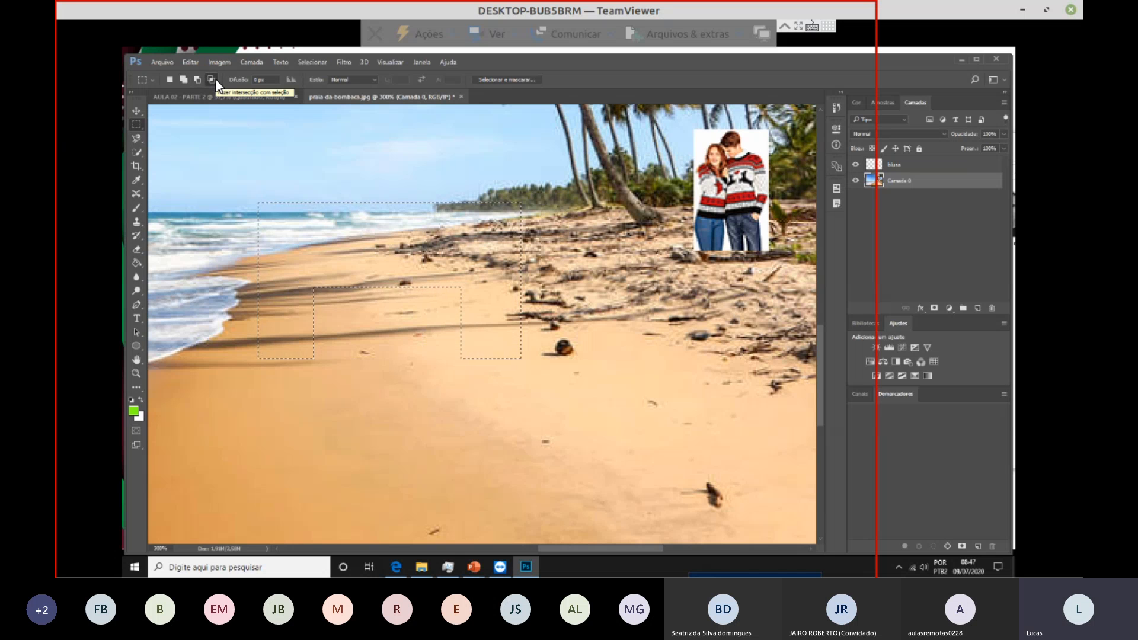
{"action": "key", "text": "ctrl+d"}
Step: Make a freehand selection on the beach with the Lasso tool
{"action": "left_click", "coordinate": [133, 138]}
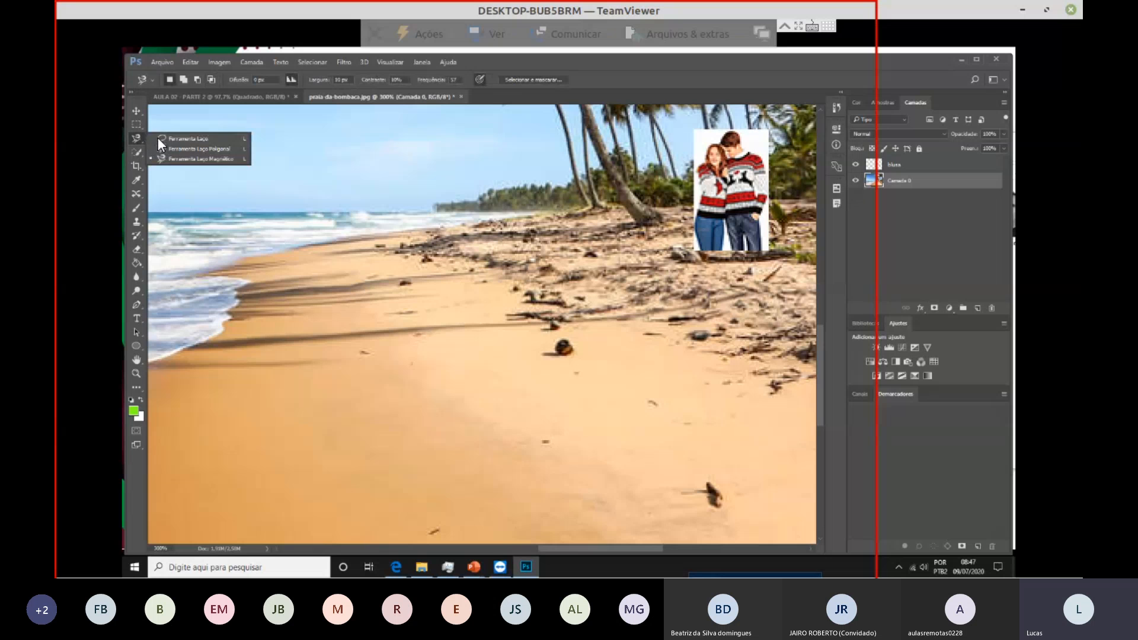
{"action": "left_click", "coordinate": [169, 140]}
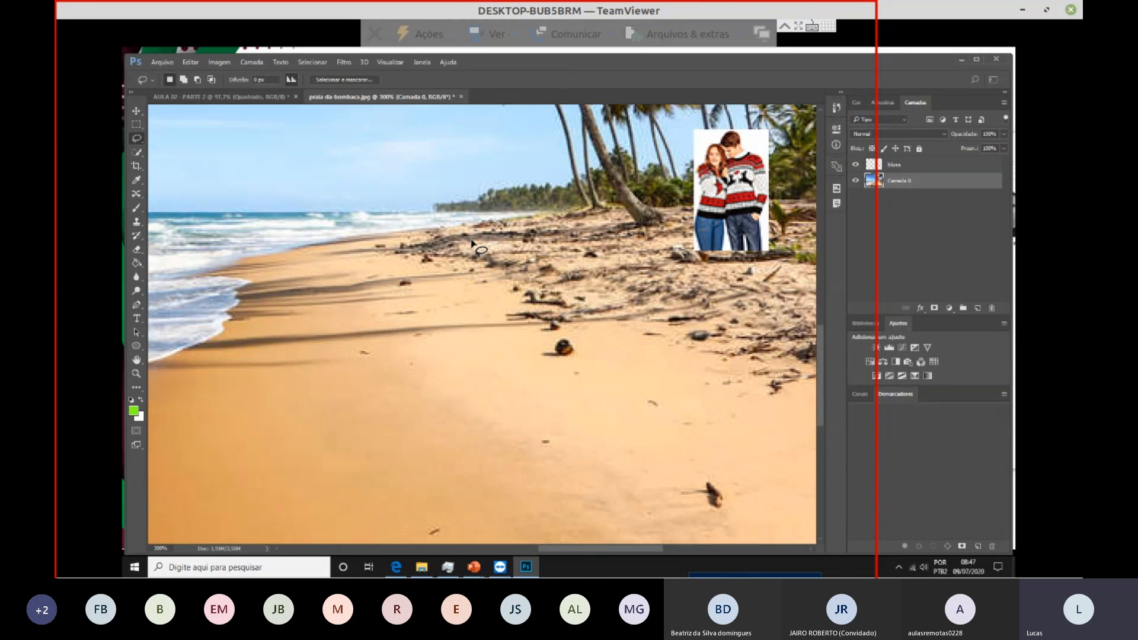
{"action": "mouse_move", "coordinate": [473, 243]}
{"action": "left_mouse_down"}
{"action": "mouse_move", "coordinate": [616, 361]}
{"action": "mouse_move", "coordinate": [649, 304]}
{"action": "mouse_move", "coordinate": [569, 233]}
{"action": "mouse_move", "coordinate": [473, 237]}
{"action": "left_mouse_up"}
Step: Outline a closed four-sided area of sand and driftwood with the Polygonal Lasso tool and clear the selection
{"action": "right_click", "coordinate": [136, 145]}
{"action": "left_click", "coordinate": [178, 149]}
{"action": "left_click", "coordinate": [364, 353]}
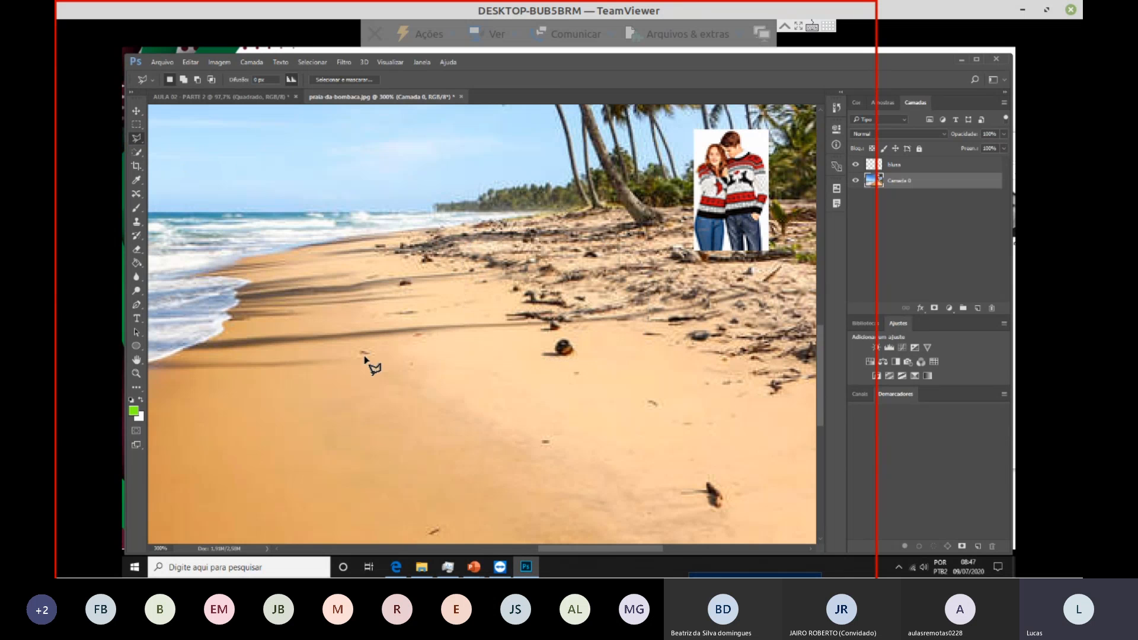
{"action": "left_click", "coordinate": [364, 239]}
{"action": "left_click", "coordinate": [510, 224]}
{"action": "left_click", "coordinate": [560, 335]}
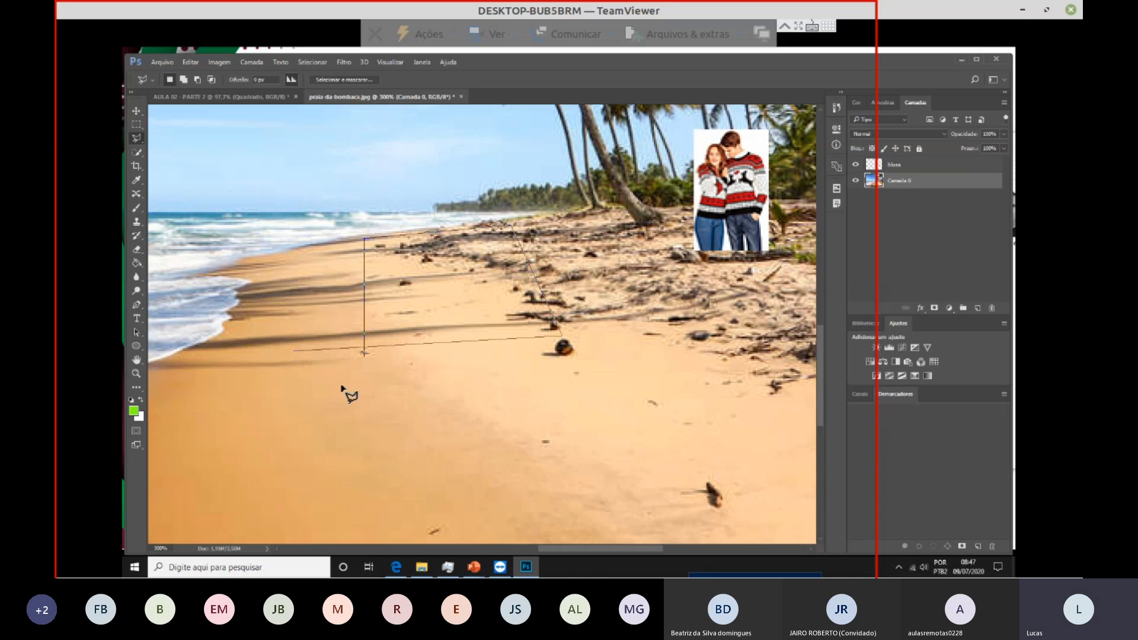
{"action": "left_click", "coordinate": [363, 355]}
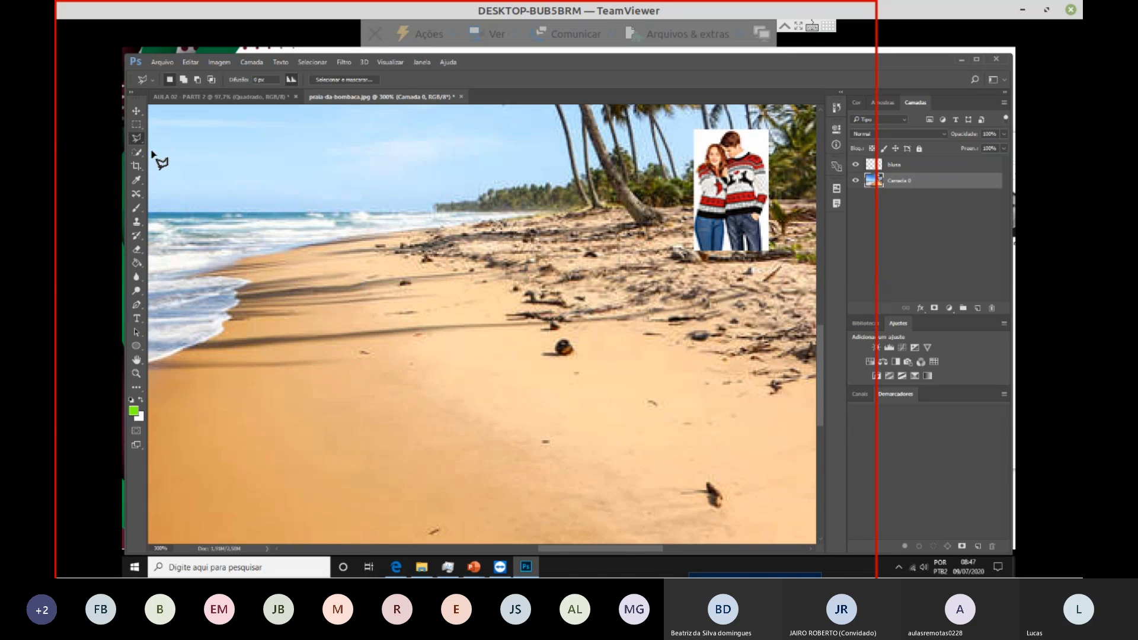
Step: Trace an outline around the driftwood area with the Magnetic Lasso tool and cancel it
{"action": "right_click", "coordinate": [135, 136]}
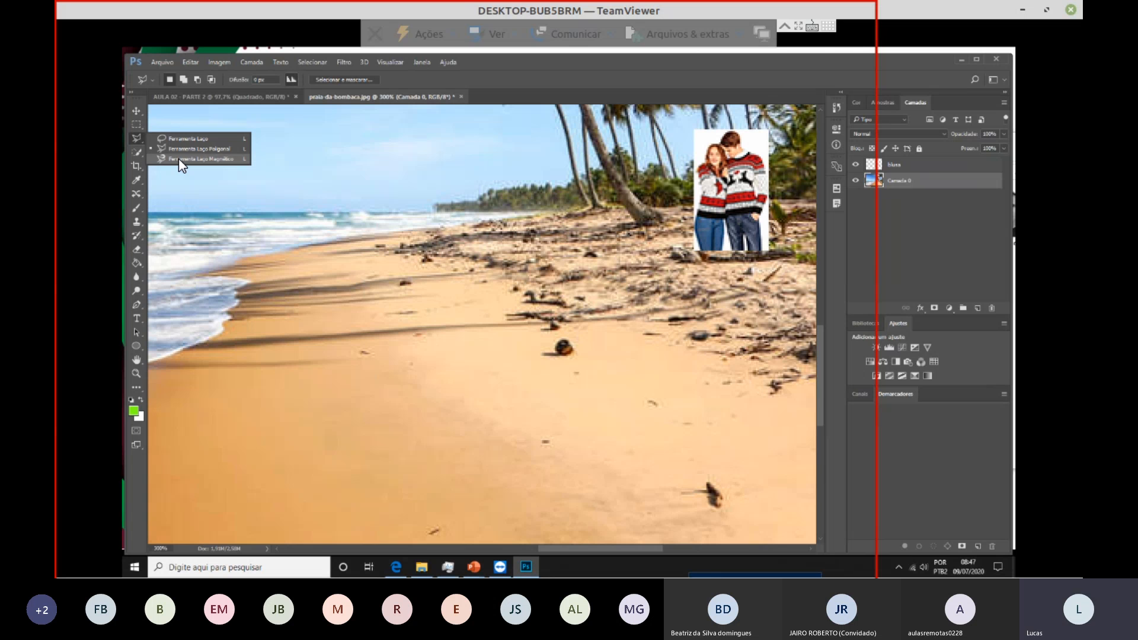
{"action": "left_click", "coordinate": [179, 160]}
{"action": "left_click", "coordinate": [428, 278]}
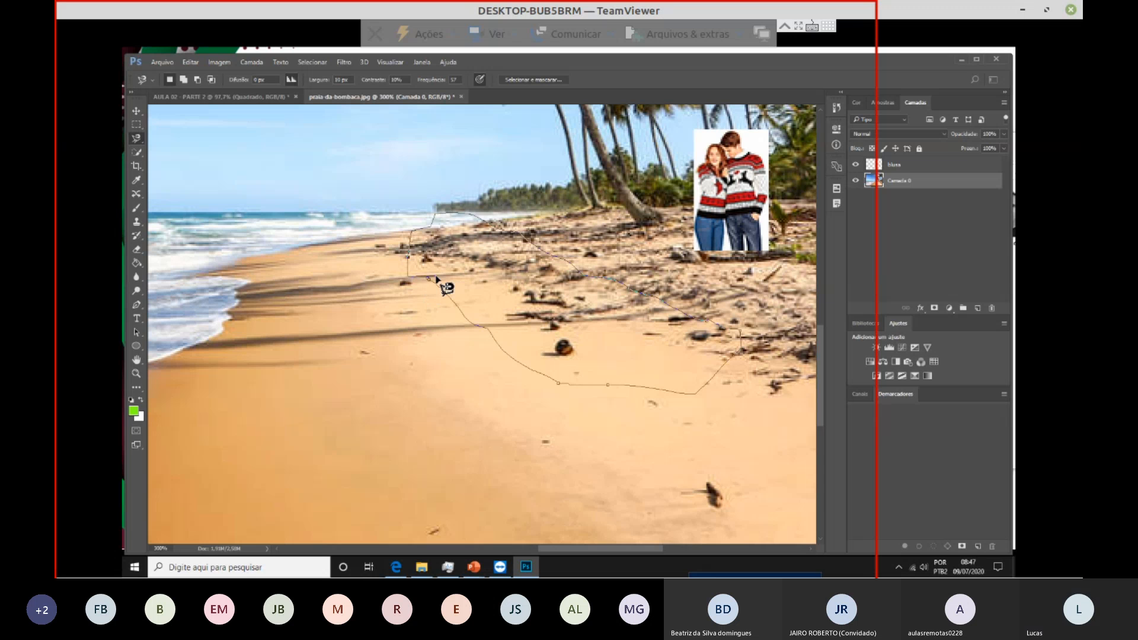
{"action": "key", "text": "Escape"}
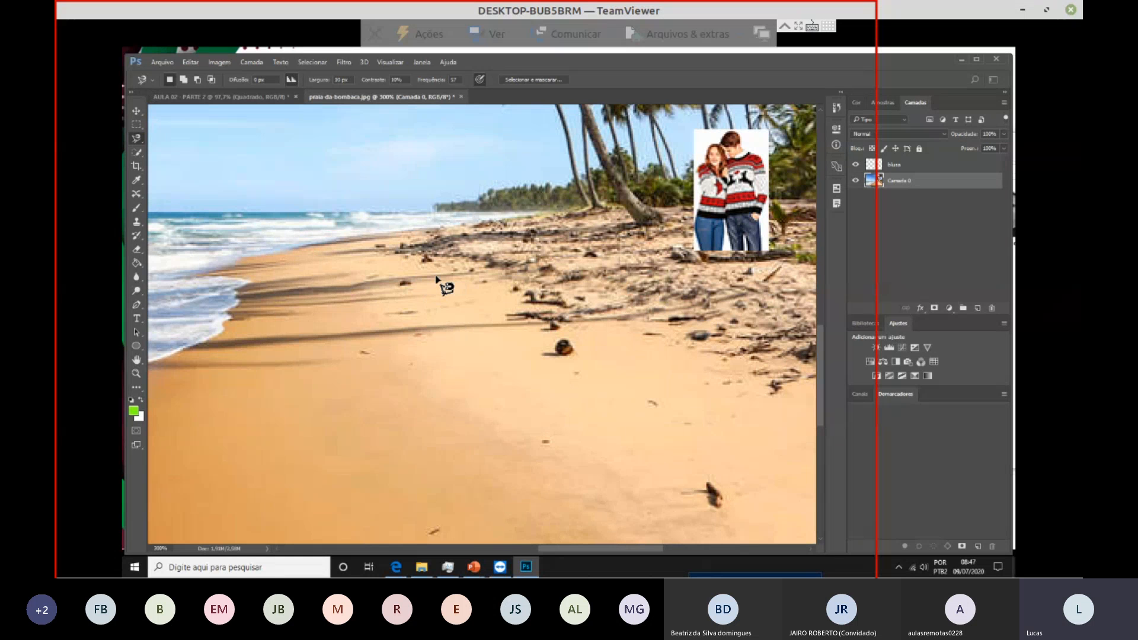
Step: Activate the blusa layer and select the white background around the couple with the Quick Selection tool
{"action": "left_click", "coordinate": [137, 152]}
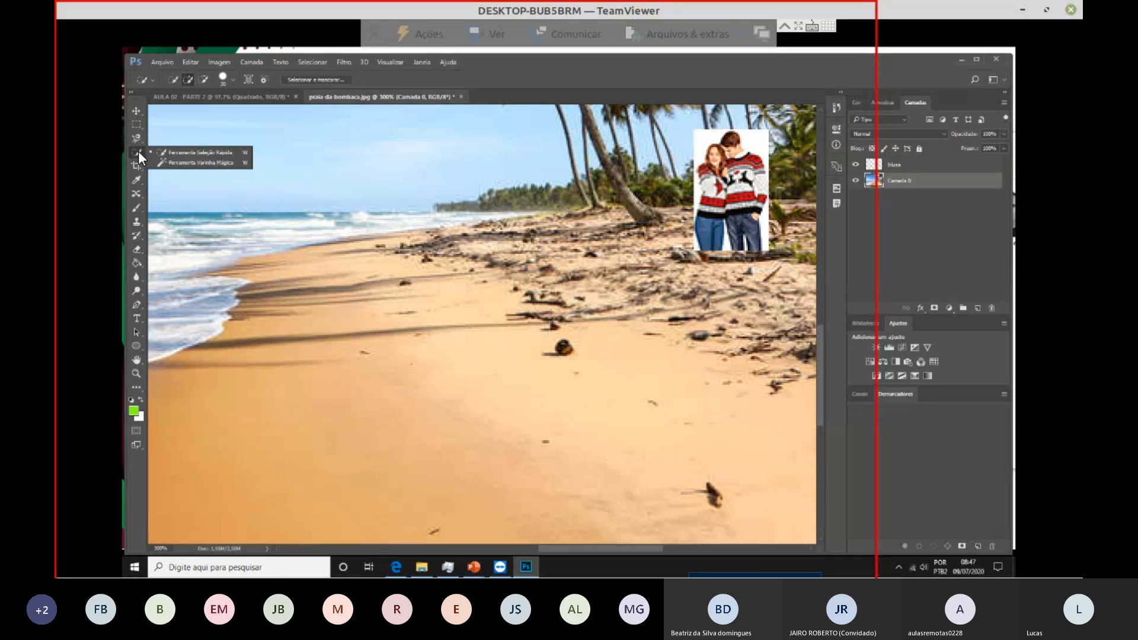
{"action": "left_click", "coordinate": [202, 153]}
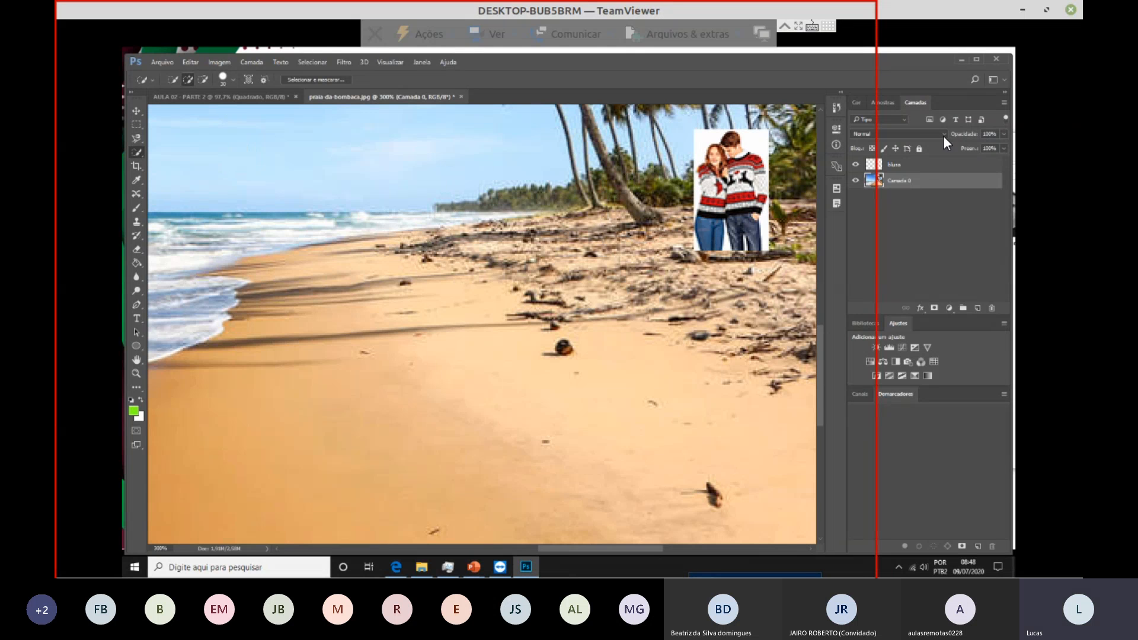
{"action": "left_click", "coordinate": [924, 166]}
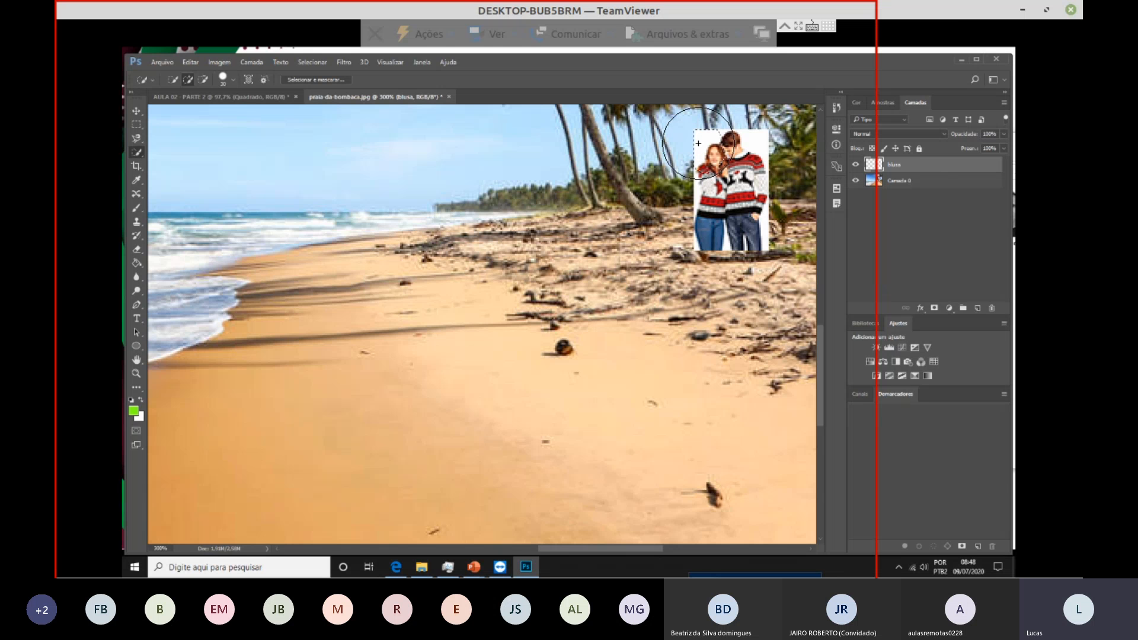
Step: Select the white background around the couple with the Magic Wand at tolerance 20 and delete it from the blusa layer
{"action": "left_click", "coordinate": [137, 151]}
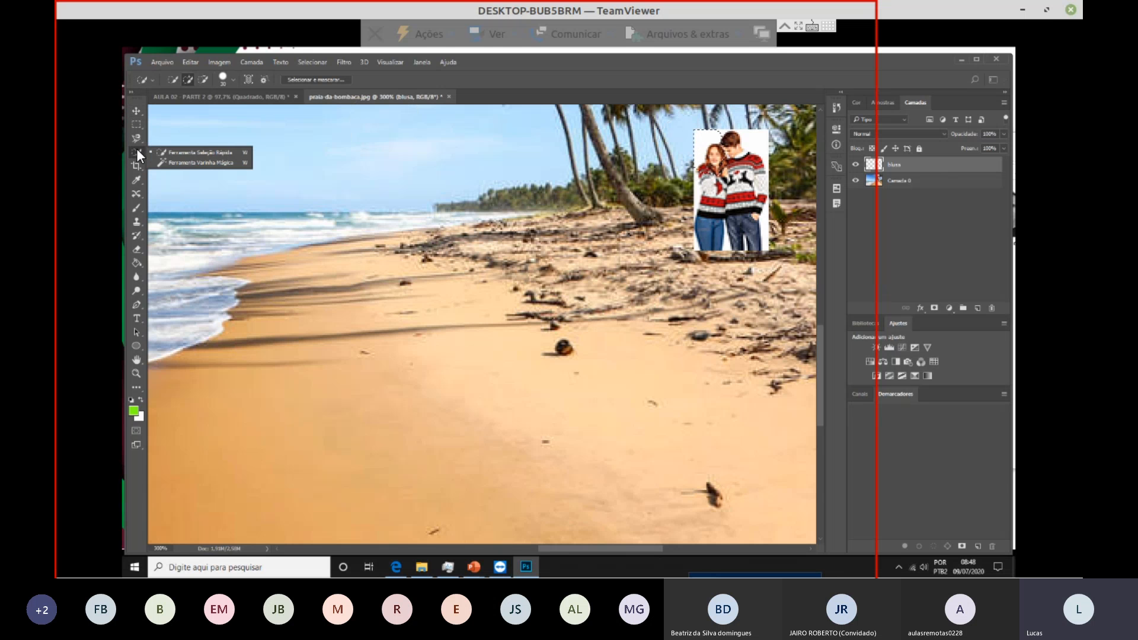
{"action": "left_click", "coordinate": [191, 164]}
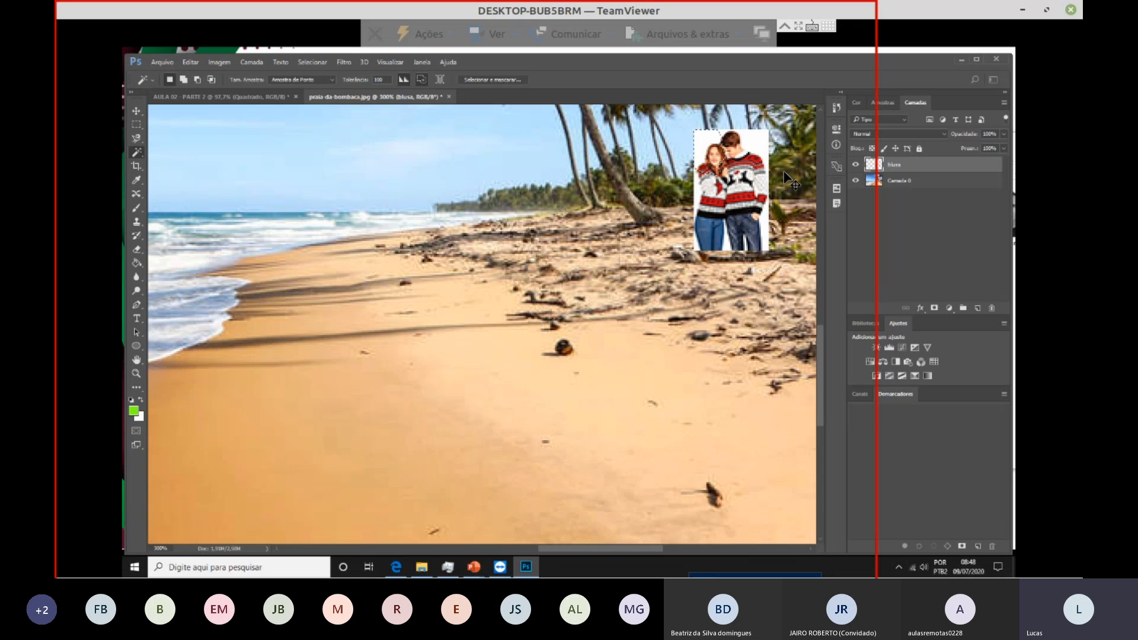
{"action": "left_click", "coordinate": [763, 149]}
{"action": "type", "text": "20"}
{"action": "left_click", "coordinate": [711, 137]}
{"action": "key", "text": "Delete"}
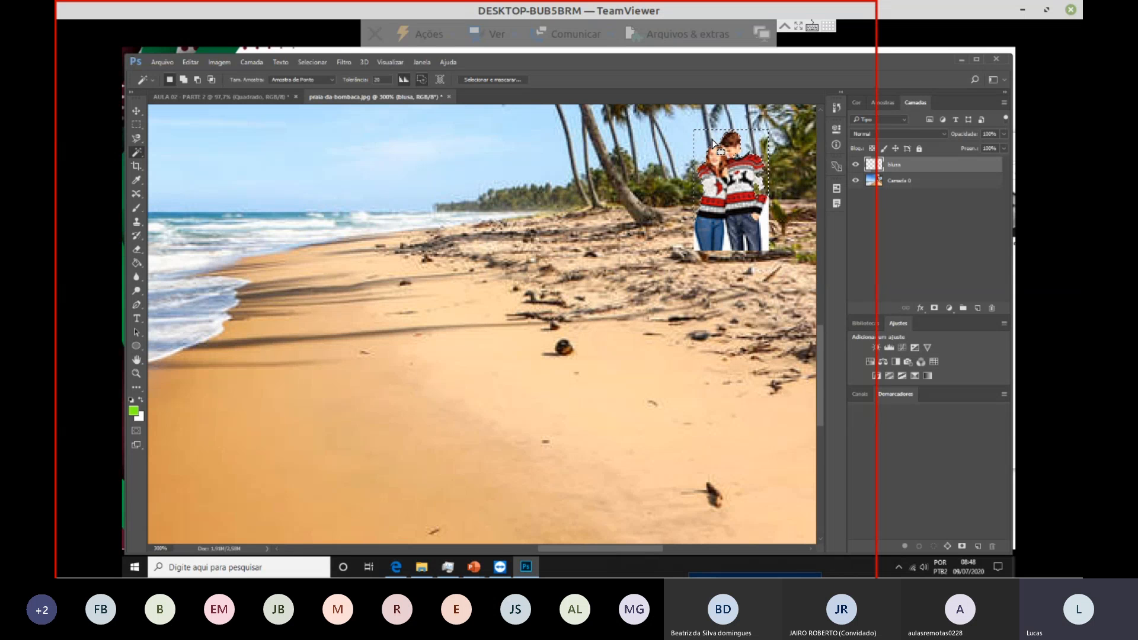
Step: Remove the remaining white areas around the couple's legs from the blusa layer and clear the selection
{"action": "left_click", "coordinate": [731, 249]}
{"action": "key", "text": "ctrl+d"}
{"action": "left_click", "coordinate": [766, 232]}
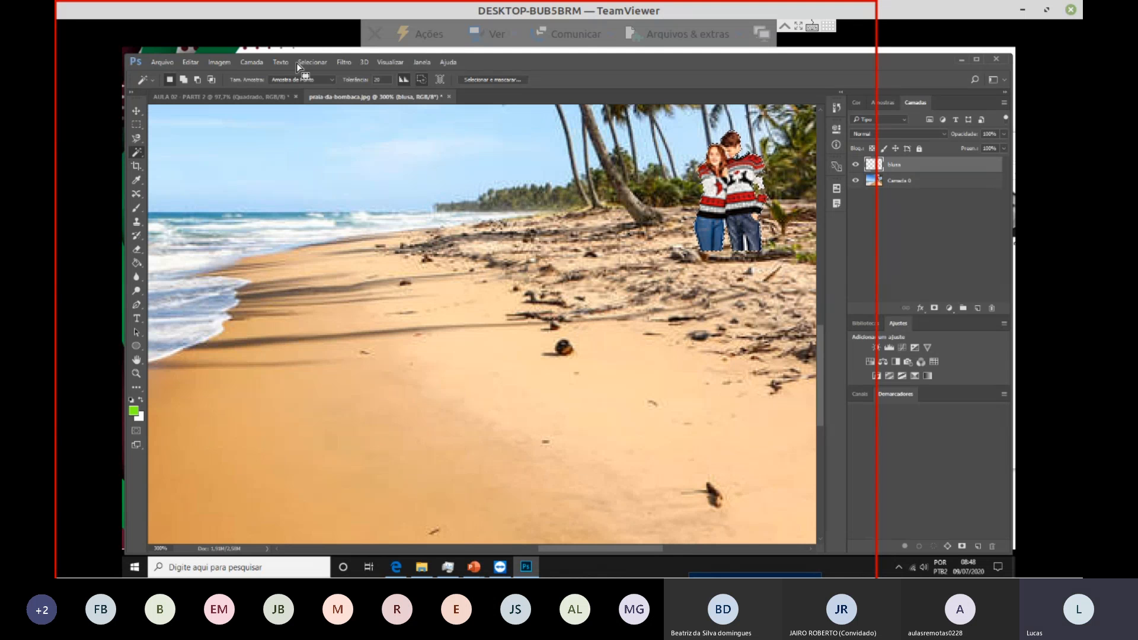
{"action": "left_click", "coordinate": [261, 63]}
{"action": "left_click", "coordinate": [663, 220]}
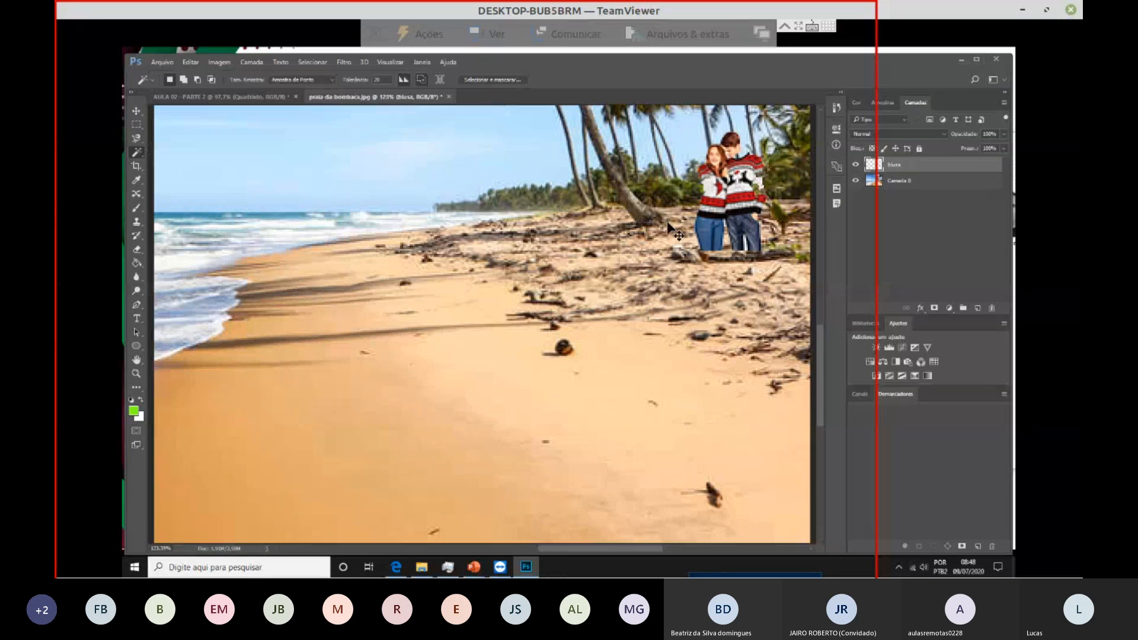
Step: Move the cut-out couple from under the palm trees to the sand near the waterline
{"action": "key", "text": "ctrl+0"}
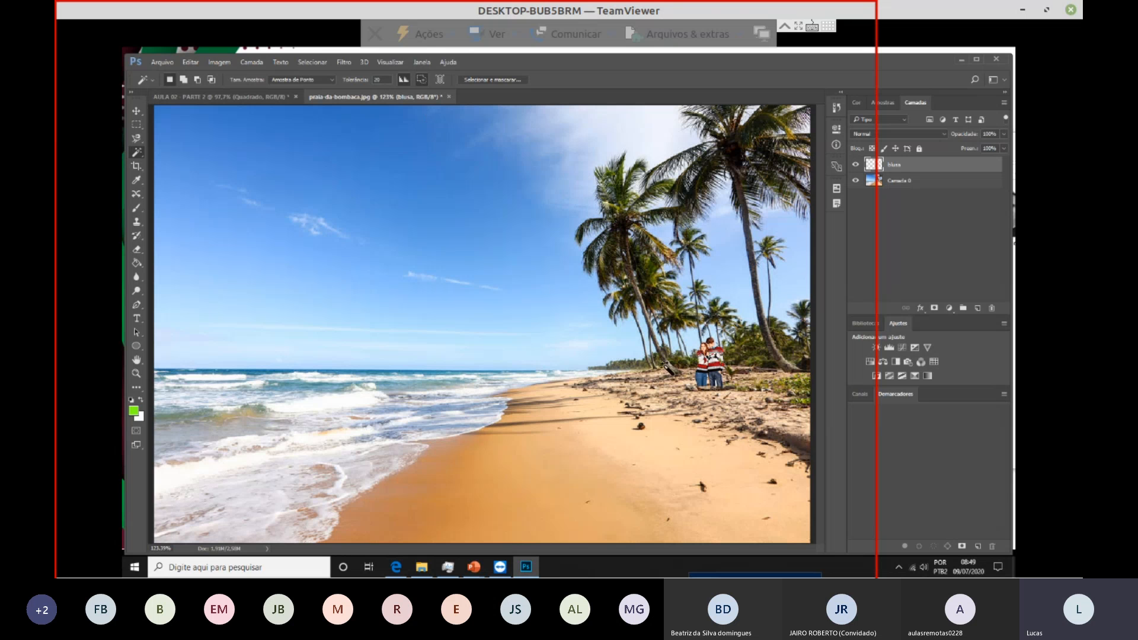
{"action": "key", "text": "s"}
{"action": "left_click", "coordinate": [136, 112]}
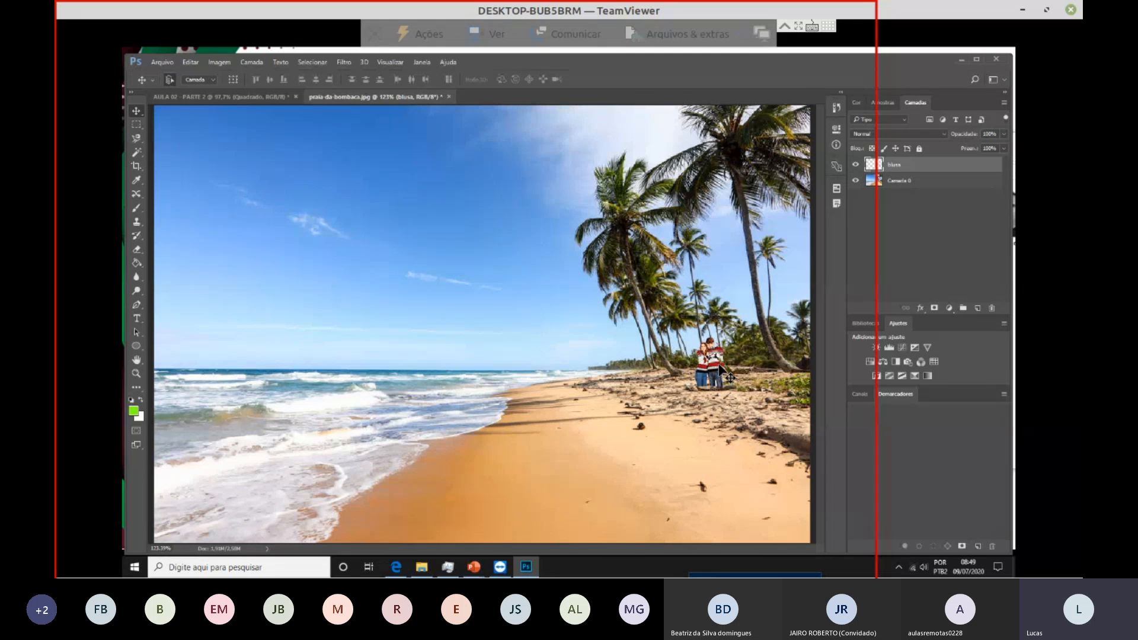
{"action": "left_click_drag", "start_coordinate": [720, 358], "coordinate": [592, 377]}
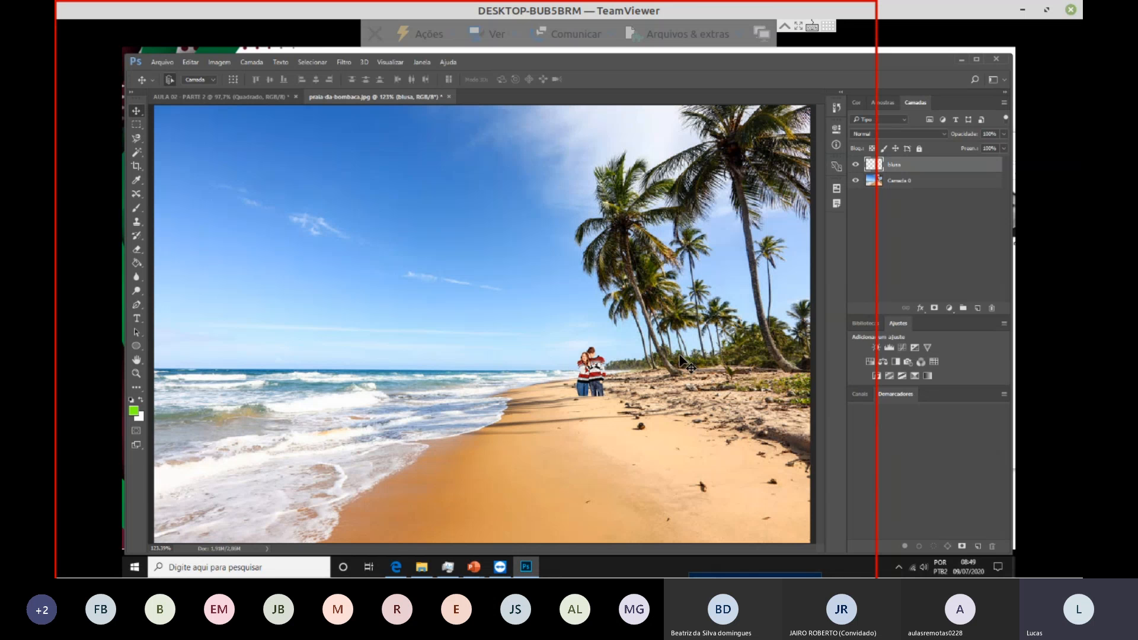
Step: Lasso the green plant on the sand in Camada 0, copy it to a new layer, and place that layer above blusa
{"action": "left_click", "coordinate": [939, 184]}
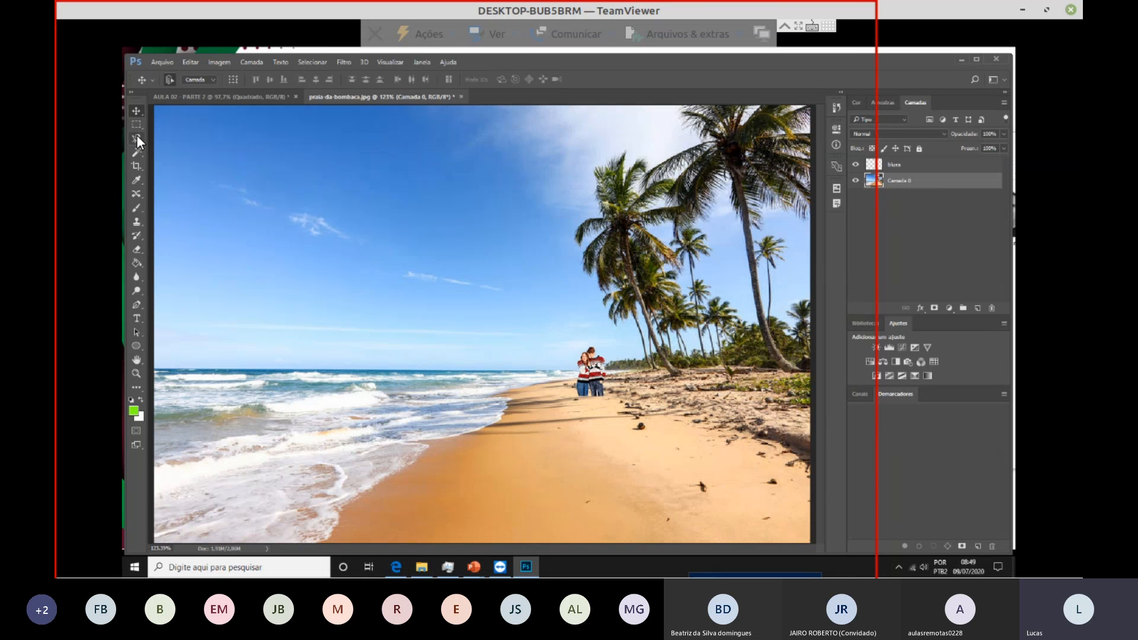
{"action": "left_click_drag", "start_coordinate": [137, 134], "coordinate": [179, 138]}
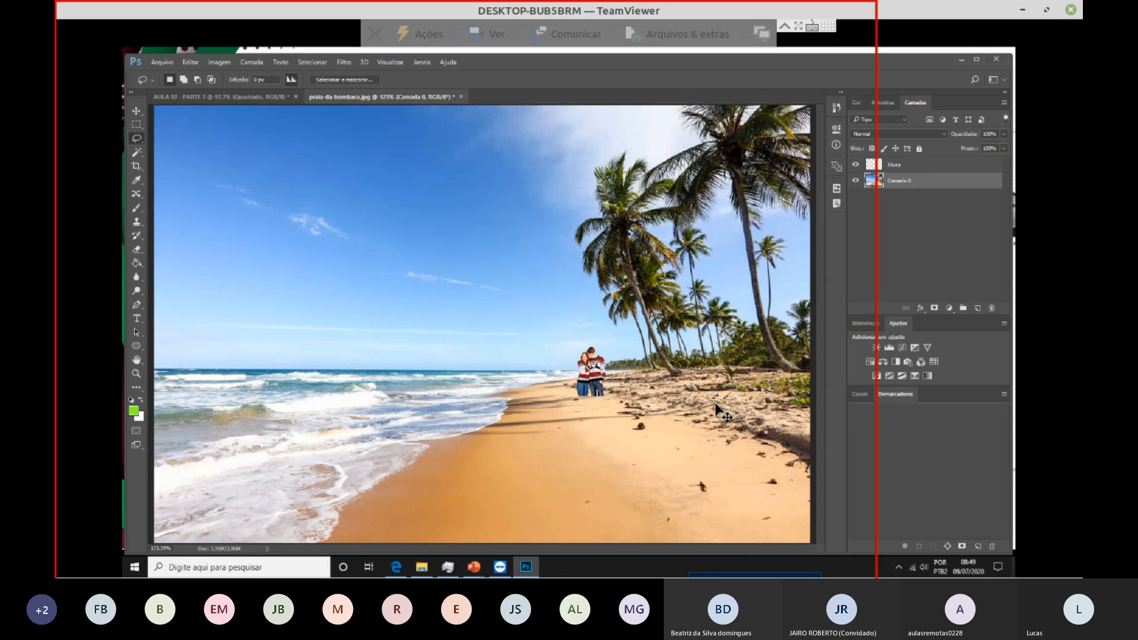
{"action": "key", "text": "ctrl+j"}
{"action": "left_click_drag", "start_coordinate": [938, 185], "coordinate": [931, 167]}
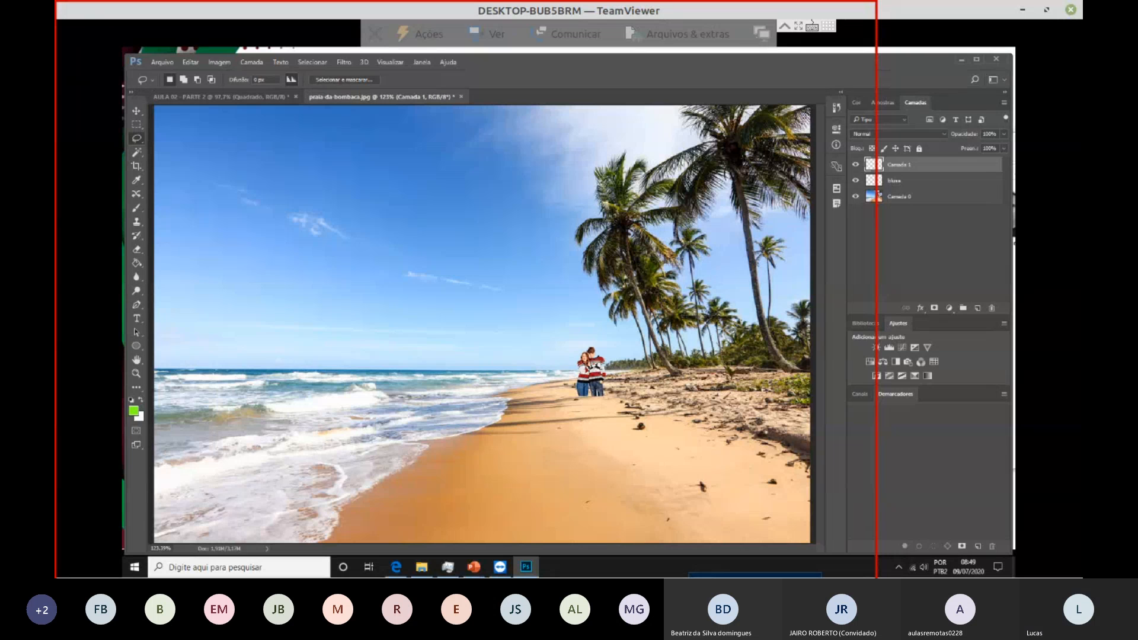
Step: Move the couple back under the palm trees and position the copied plant over their feet
{"action": "left_click", "coordinate": [134, 112]}
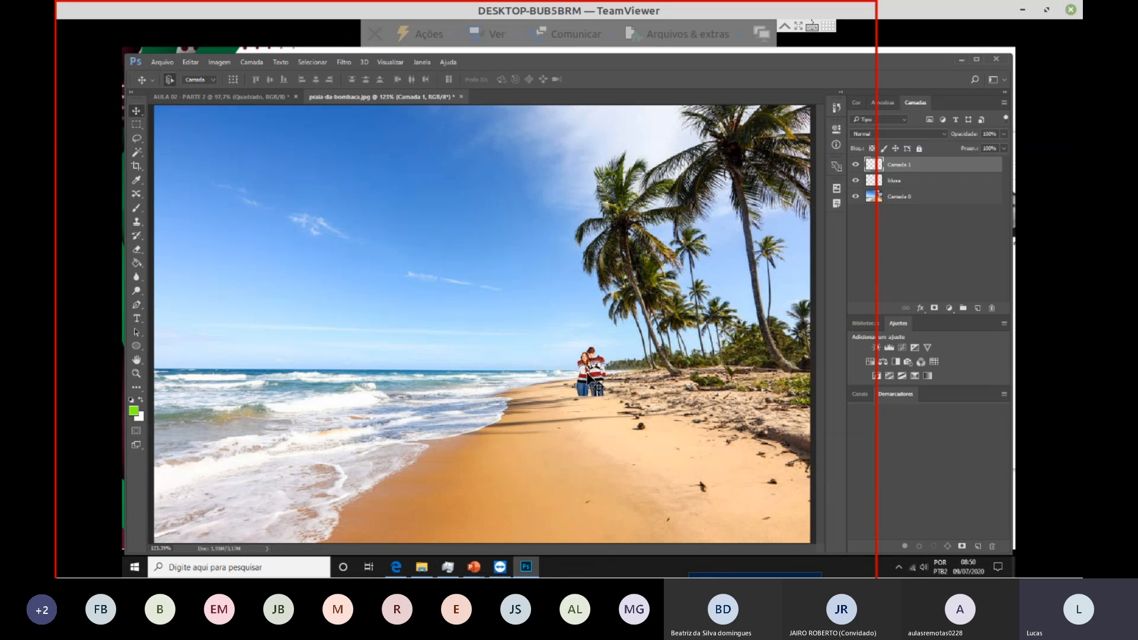
{"action": "left_click_drag", "start_coordinate": [599, 387], "coordinate": [699, 355]}
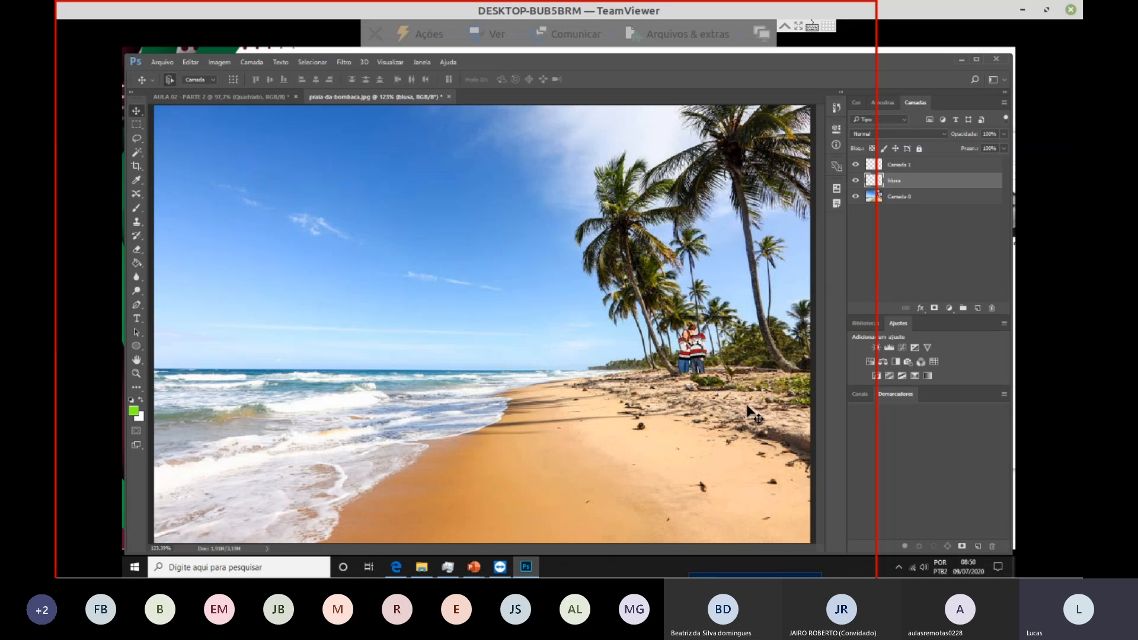
{"action": "left_click", "coordinate": [916, 169]}
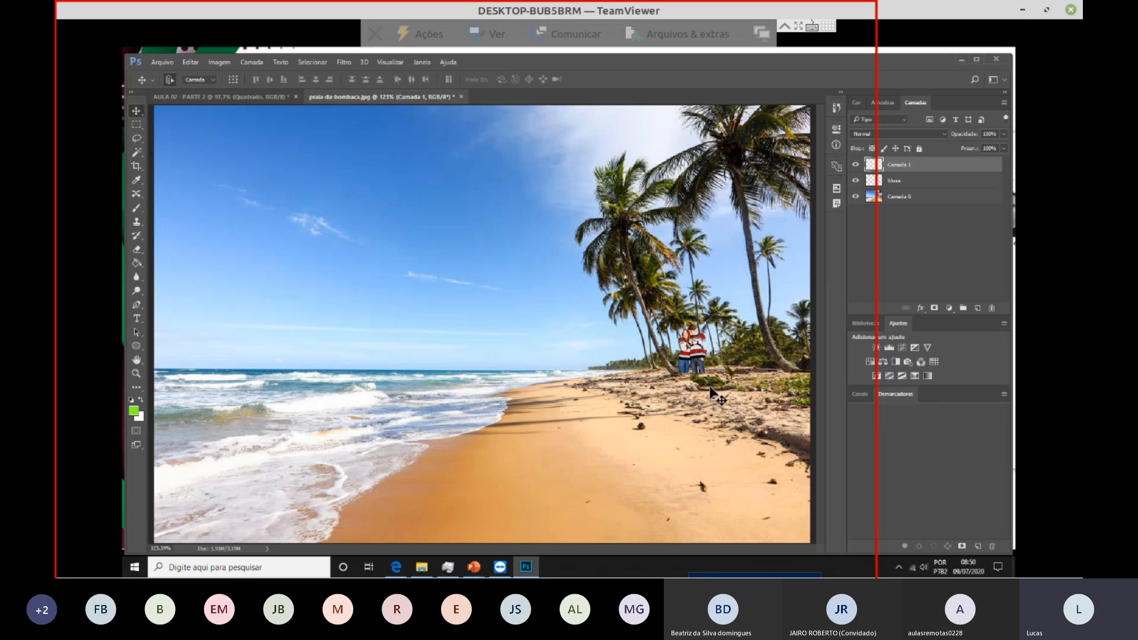
{"action": "left_click_drag", "start_coordinate": [714, 394], "coordinate": [689, 377]}
Step: Enlarge the copied plant on Camada 1 to about 126% with Free Transform
{"action": "key", "text": "ctrl+t"}
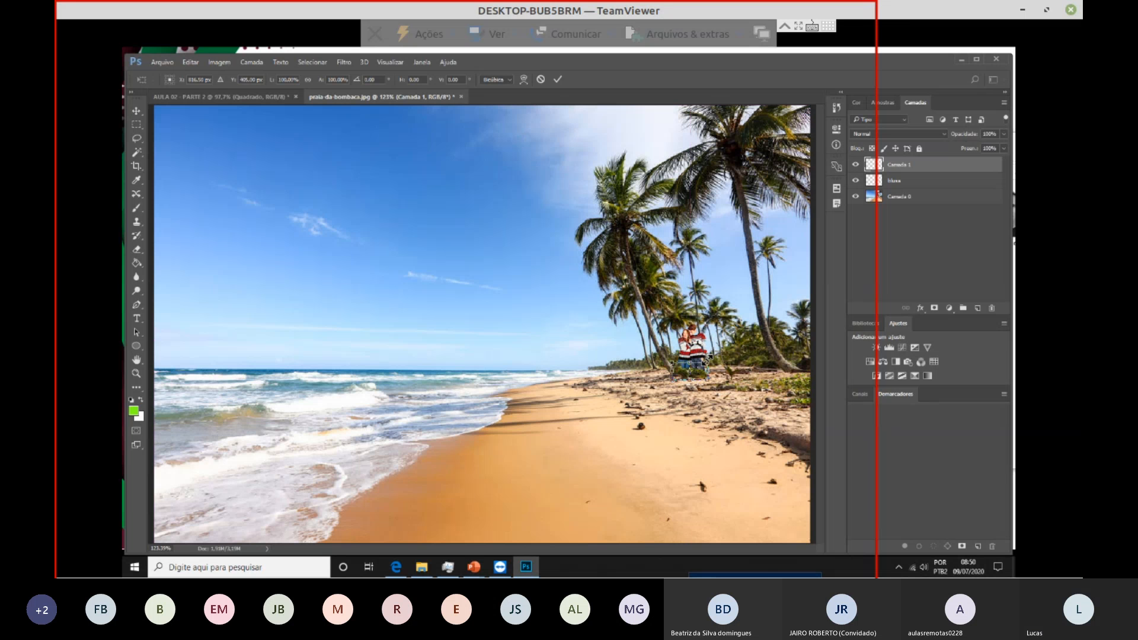
{"action": "left_click_drag", "start_coordinate": [708, 359], "coordinate": [698, 380]}
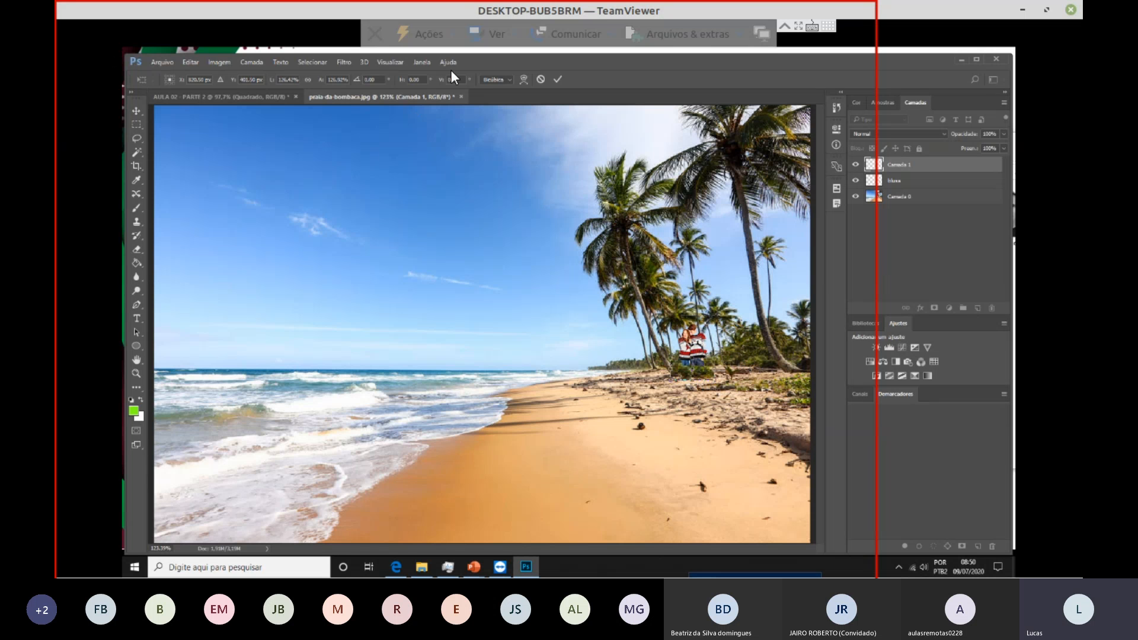
{"action": "key", "text": "Return"}
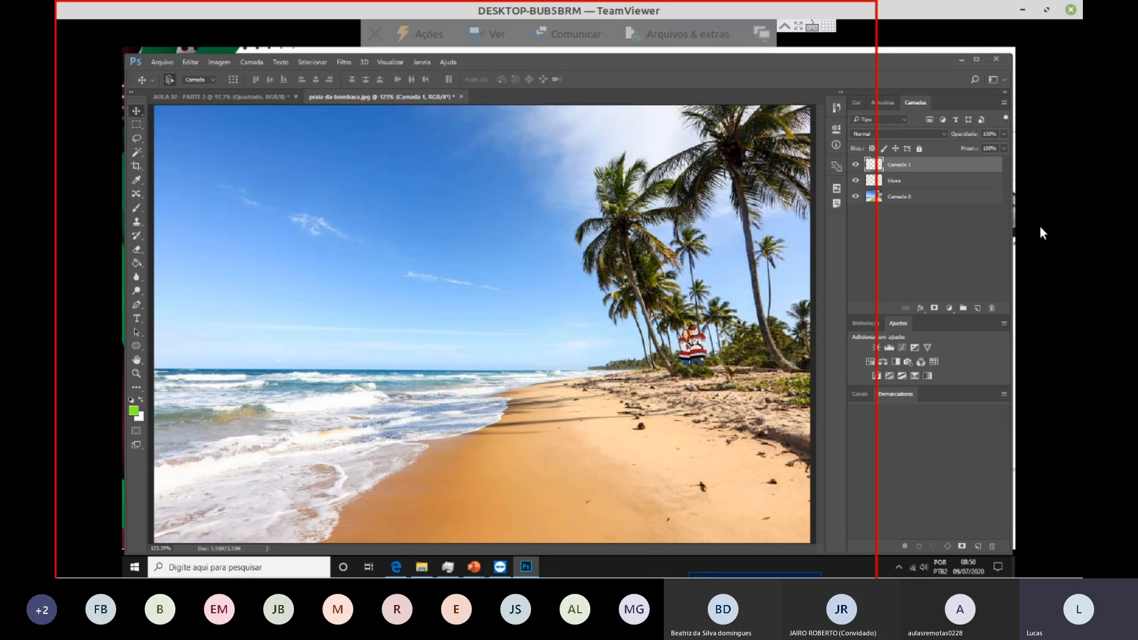
Step: Scale the couple on the blusa layer down slightly with Free Transform so they stand behind the plant
{"action": "left_click", "coordinate": [904, 183]}
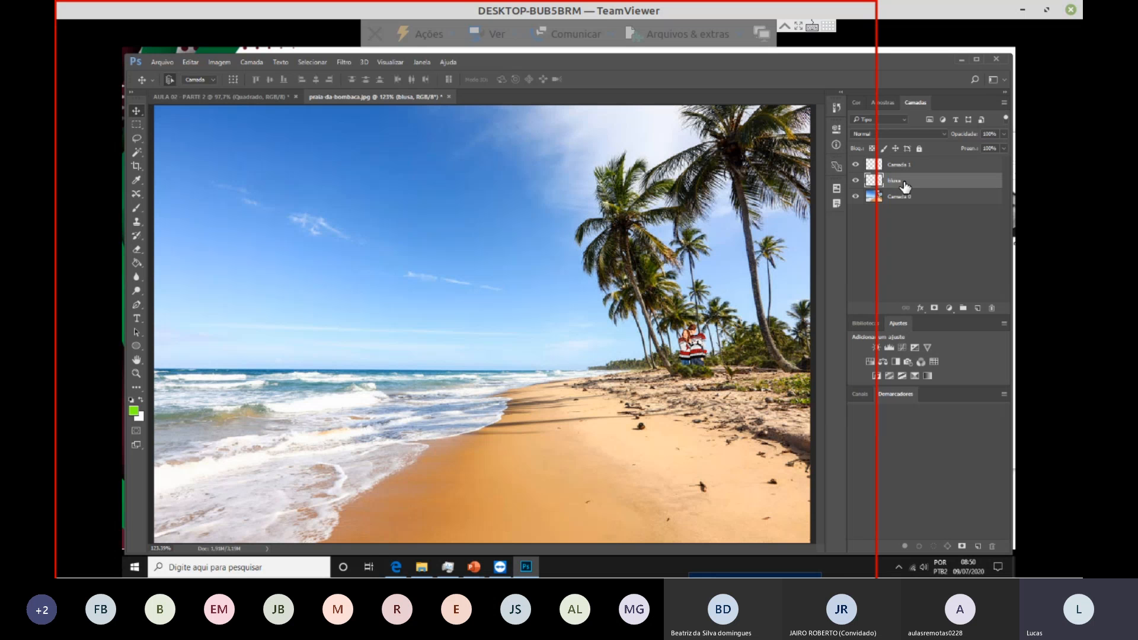
{"action": "key", "text": "ctrl+t"}
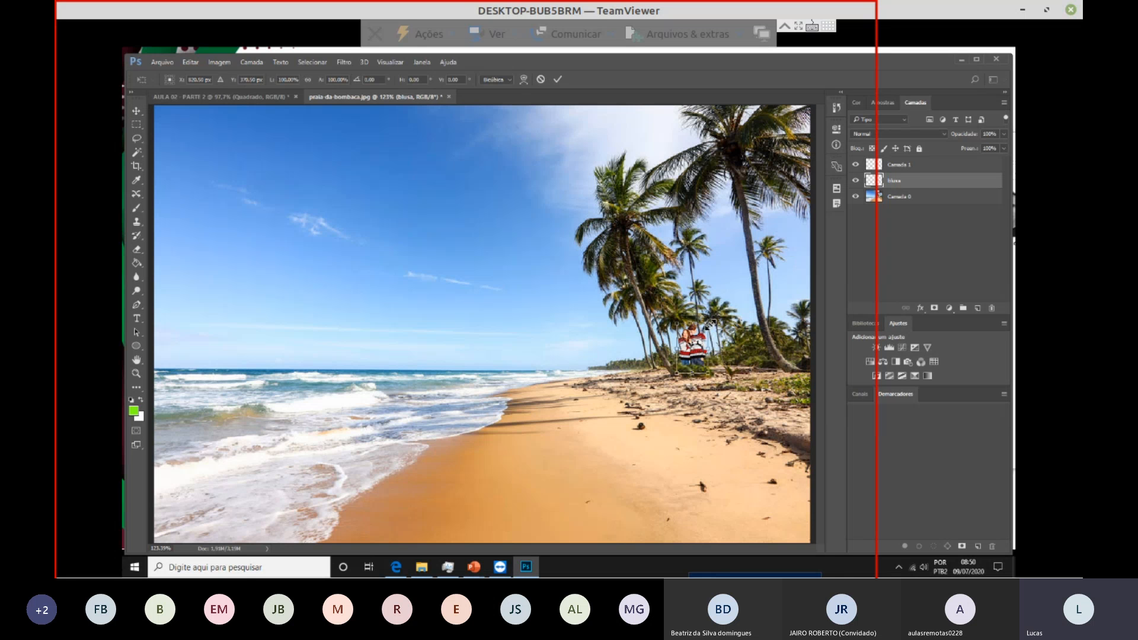
{"action": "left_click_drag", "start_coordinate": [710, 325], "coordinate": [705, 331]}
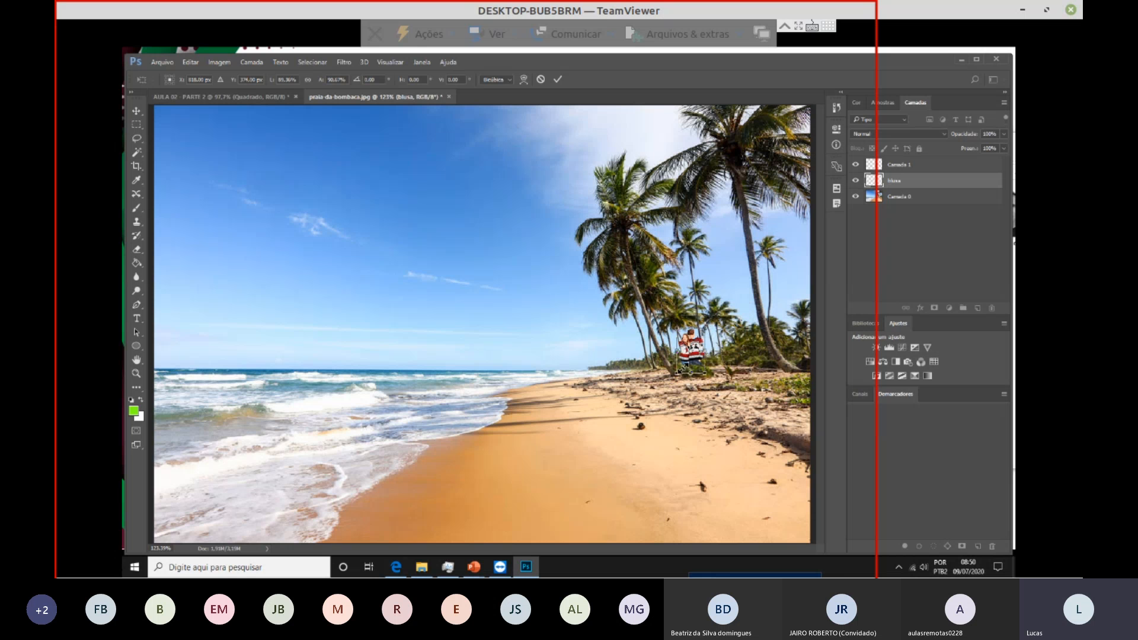
{"action": "key", "text": "Return"}
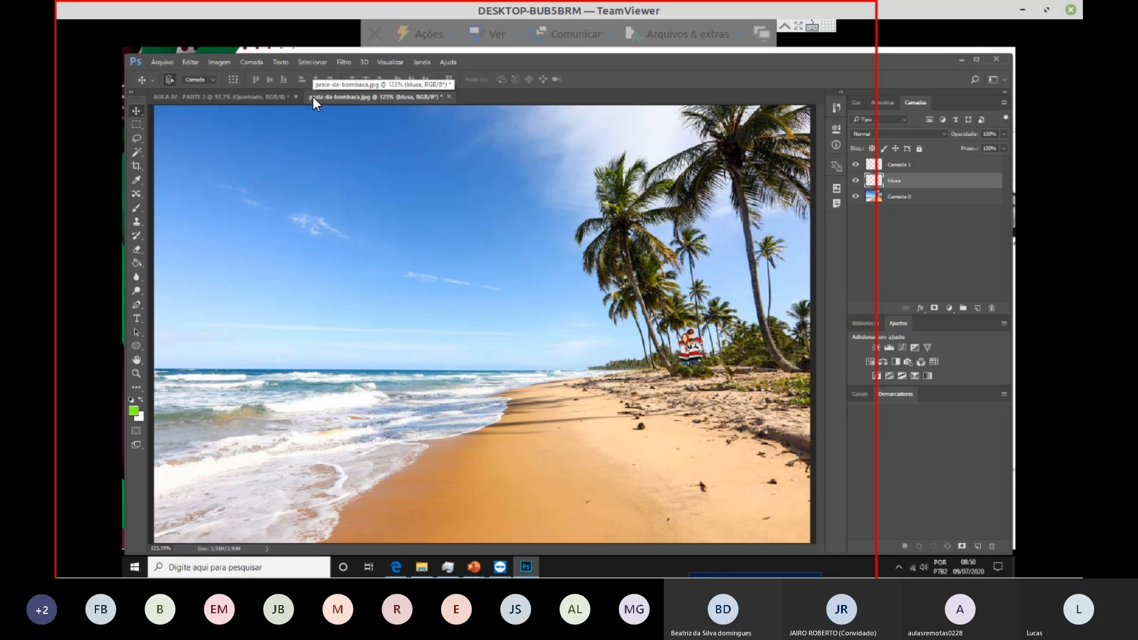
Step: Examine how the couple blends in behind the plant, both enlarged and in the whole image at 100%
{"action": "key", "text": "ctrl+1"}
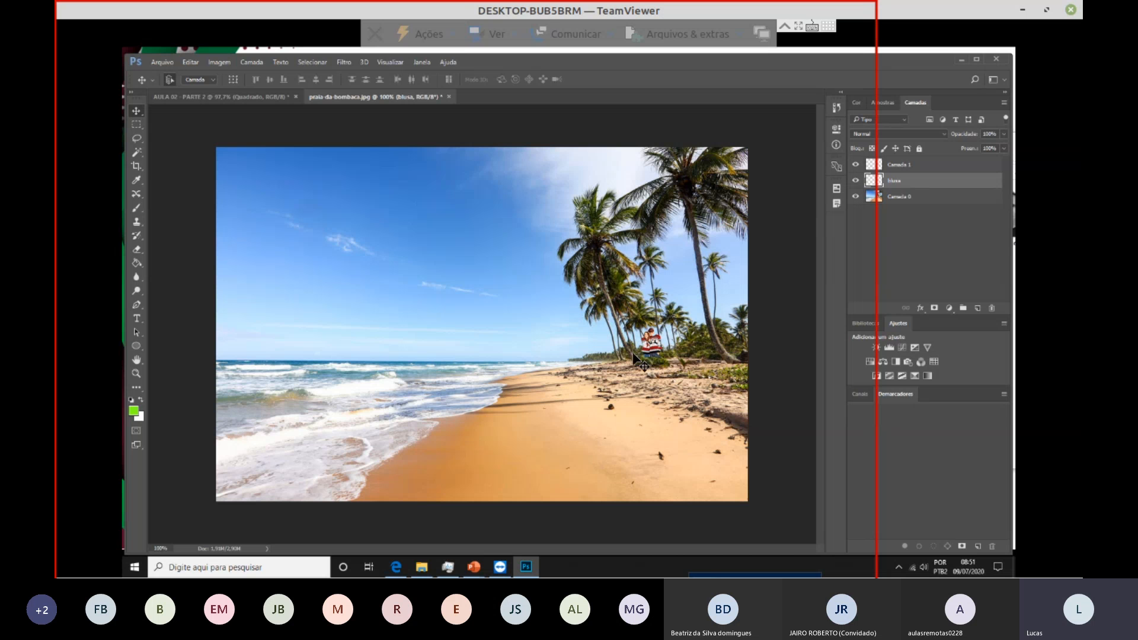
{"action": "left_click_drag", "start_coordinate": [648, 339], "coordinate": [648, 343]}
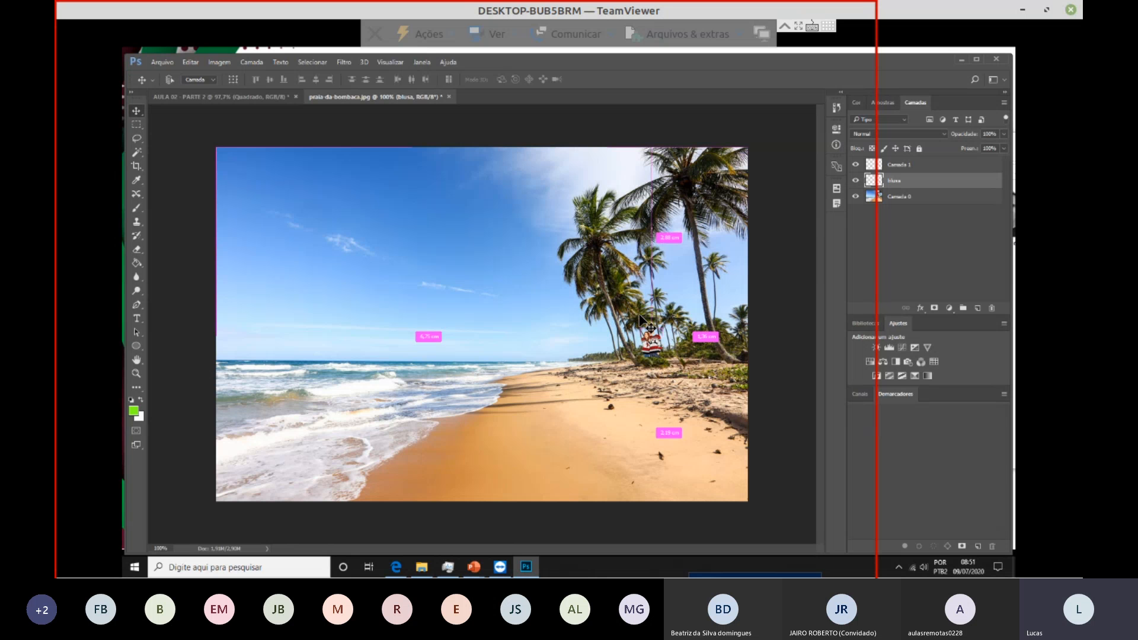
{"action": "key", "text": "ctrl+plus"}
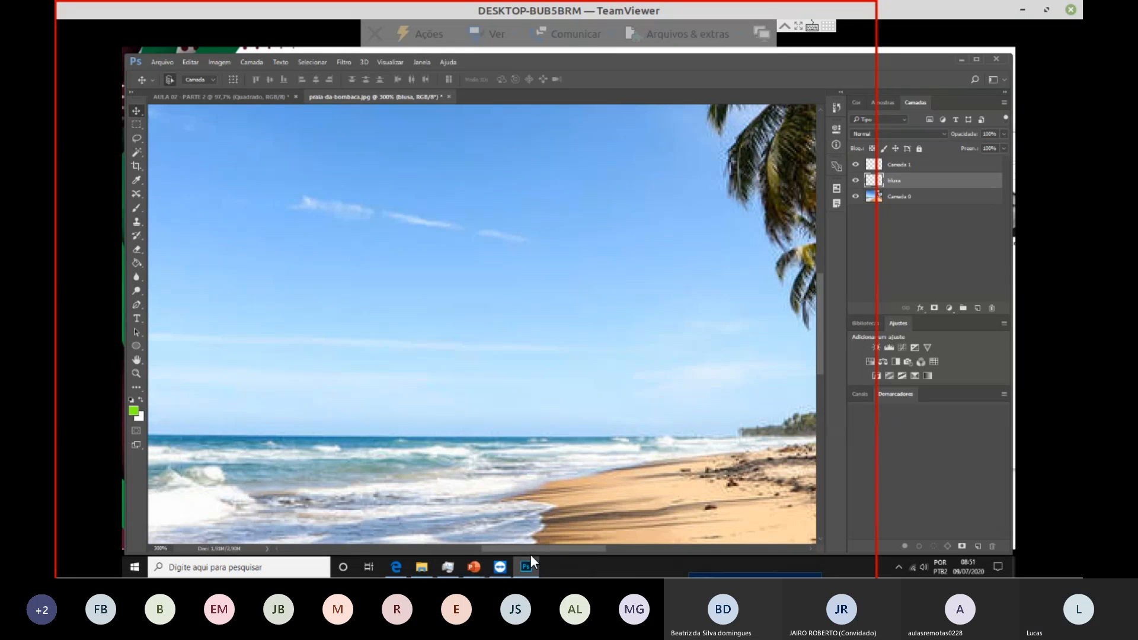
{"action": "left_click_drag", "start_coordinate": [532, 549], "coordinate": [635, 532]}
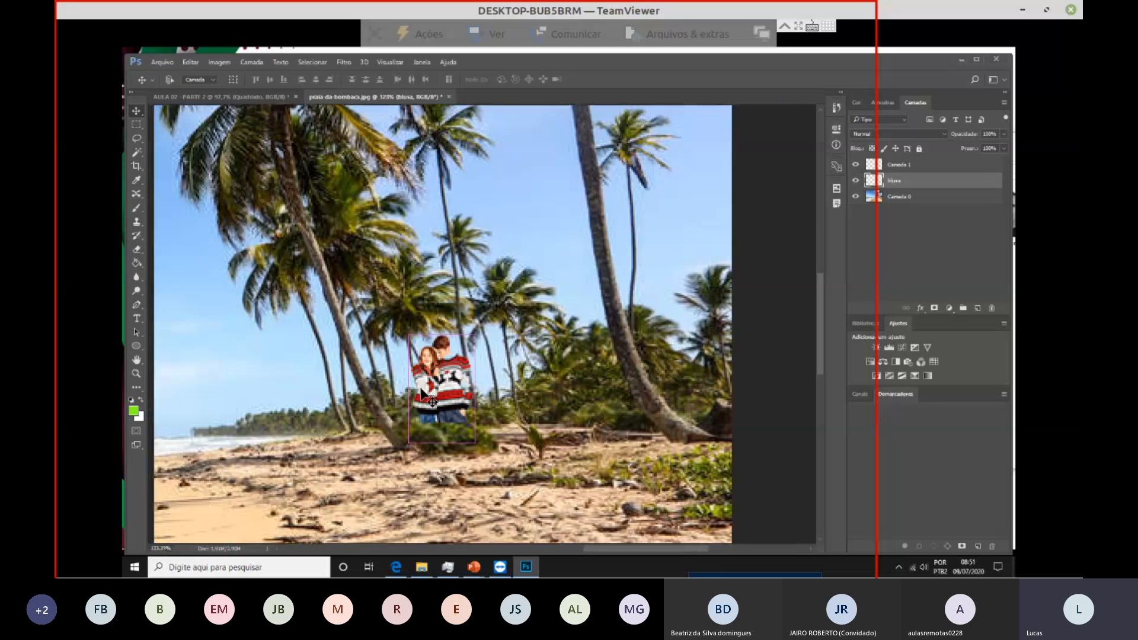
{"action": "key", "text": "ctrl+0"}
{"action": "key", "text": "ctrl+1"}
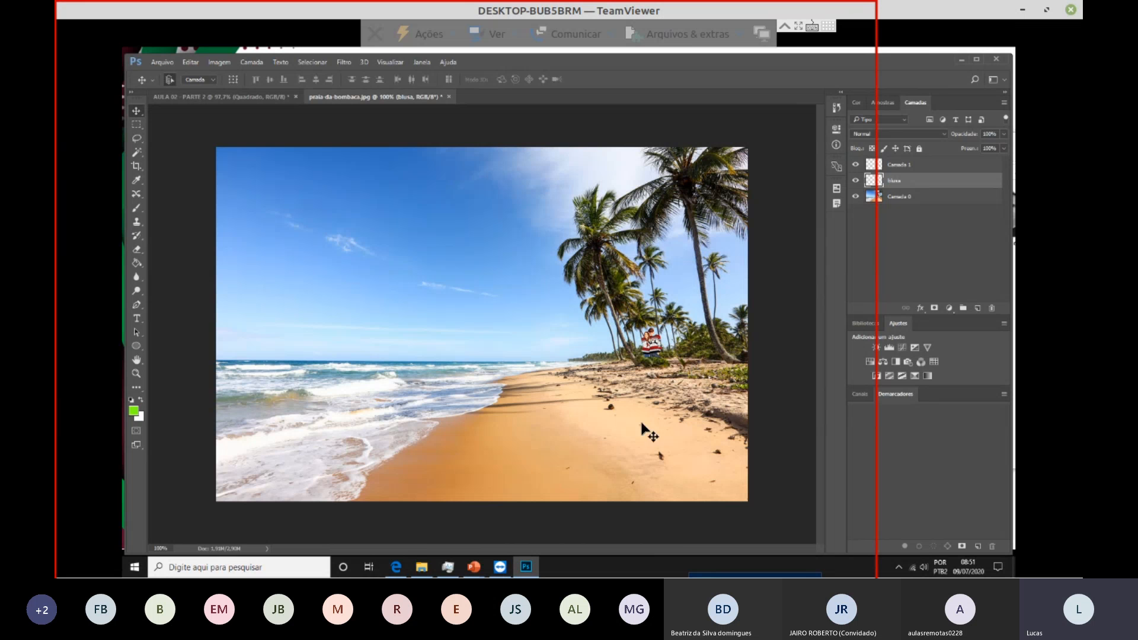
Step: Switch to the Edge browser, open Google and search its images for "praia png"
{"action": "left_click", "coordinate": [397, 567]}
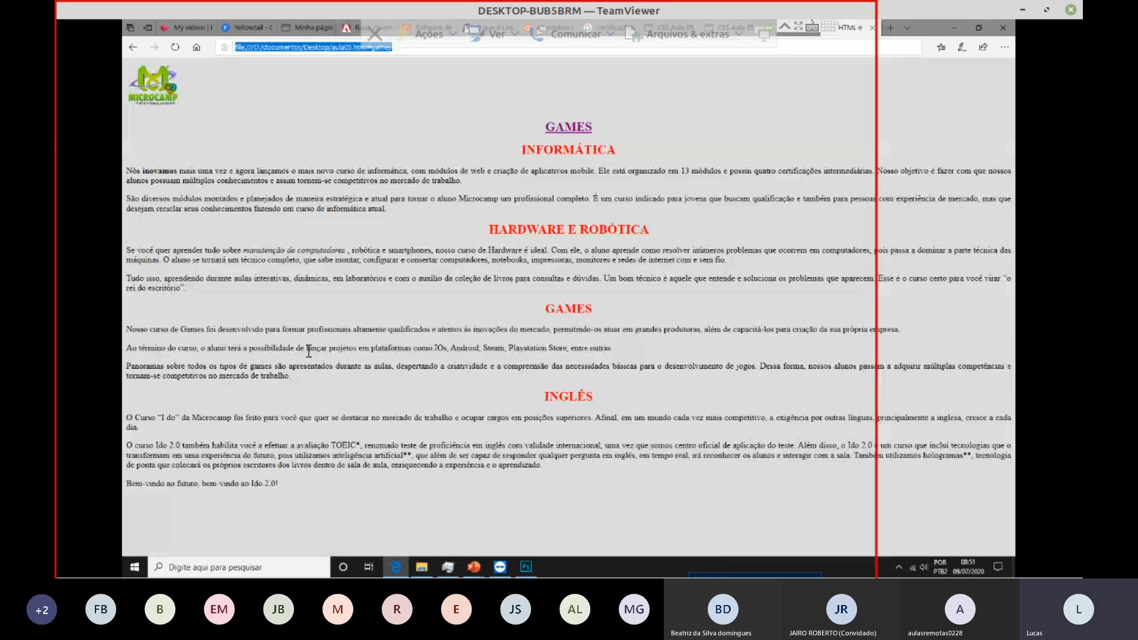
{"action": "type", "text": "www.go"}
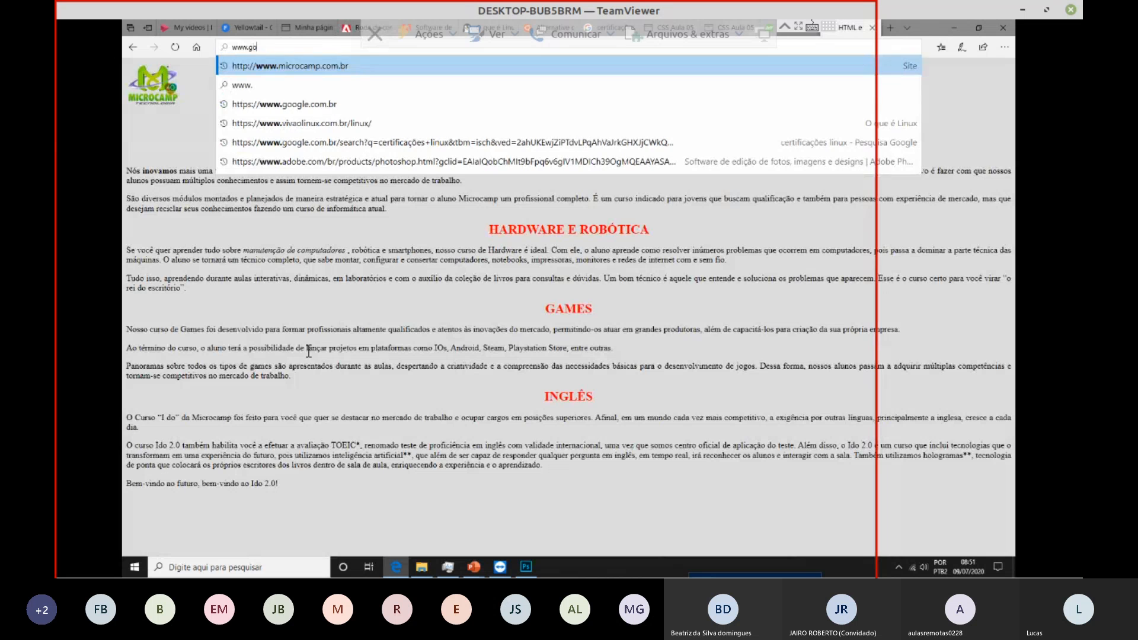
{"action": "type", "text": "ogle"}
{"action": "key", "text": "Return"}
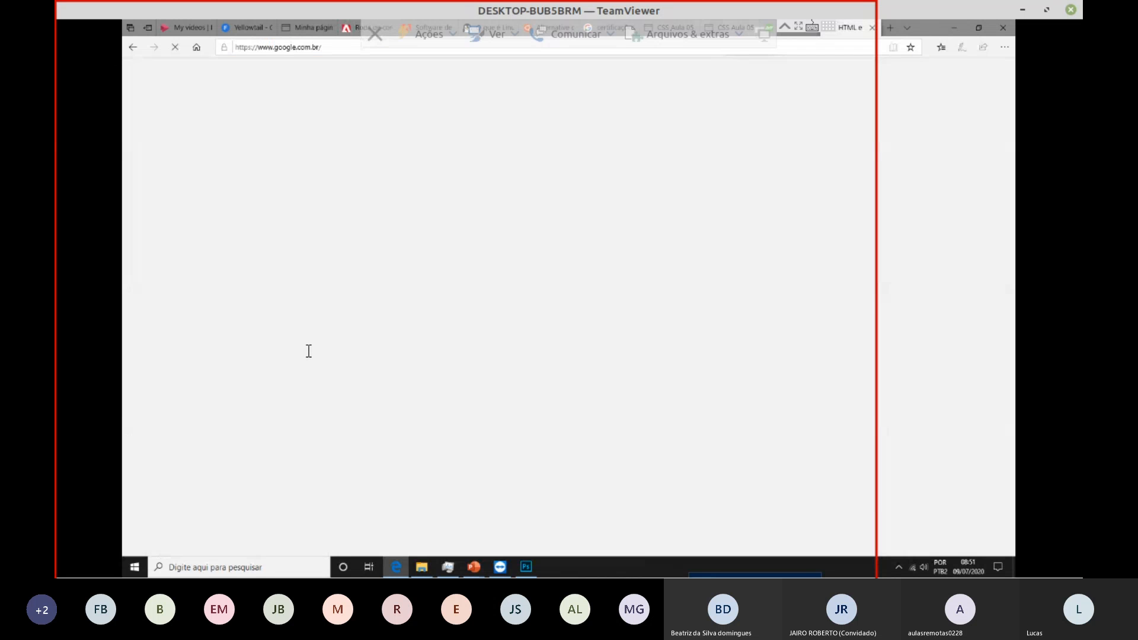
{"action": "type", "text": "praia "}
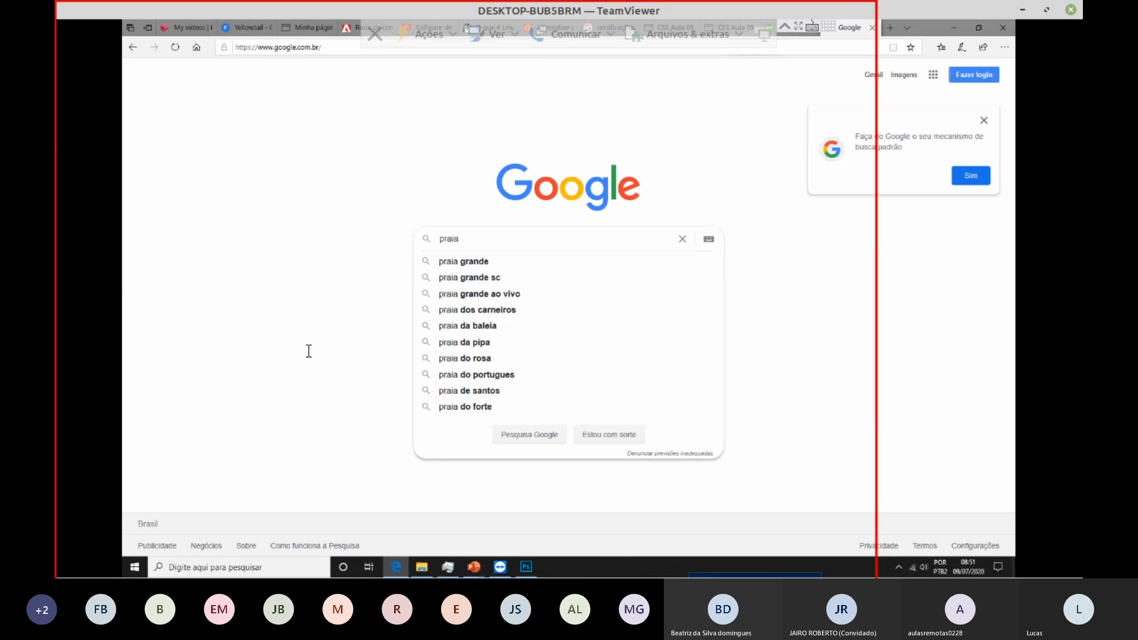
{"action": "type", "text": "png"}
{"action": "key", "text": "Return"}
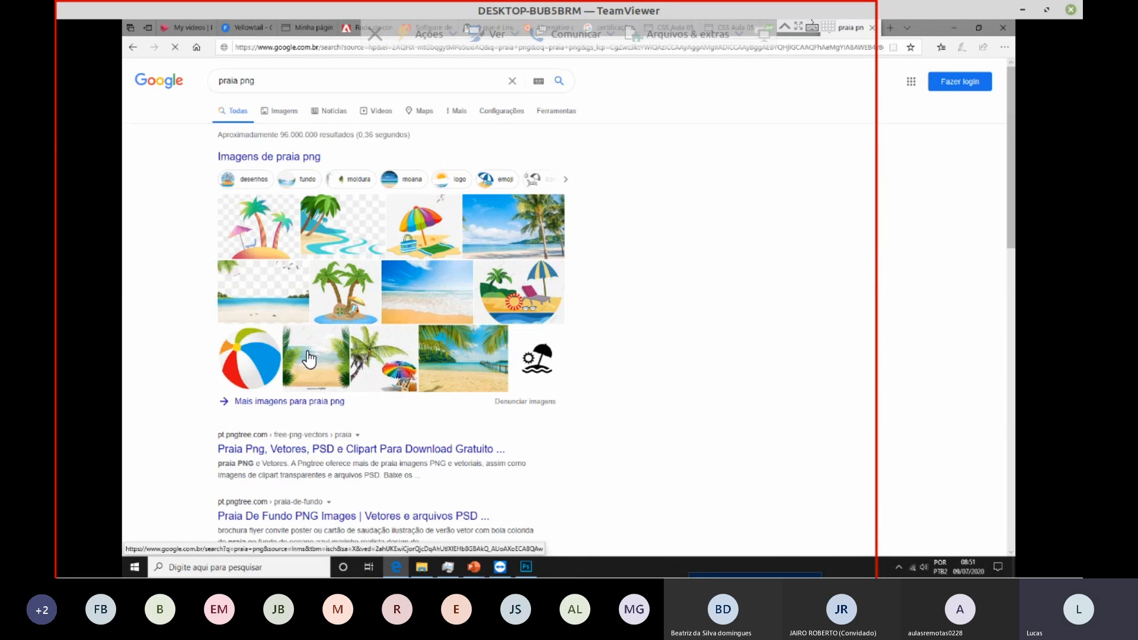
{"action": "left_click", "coordinate": [307, 352]}
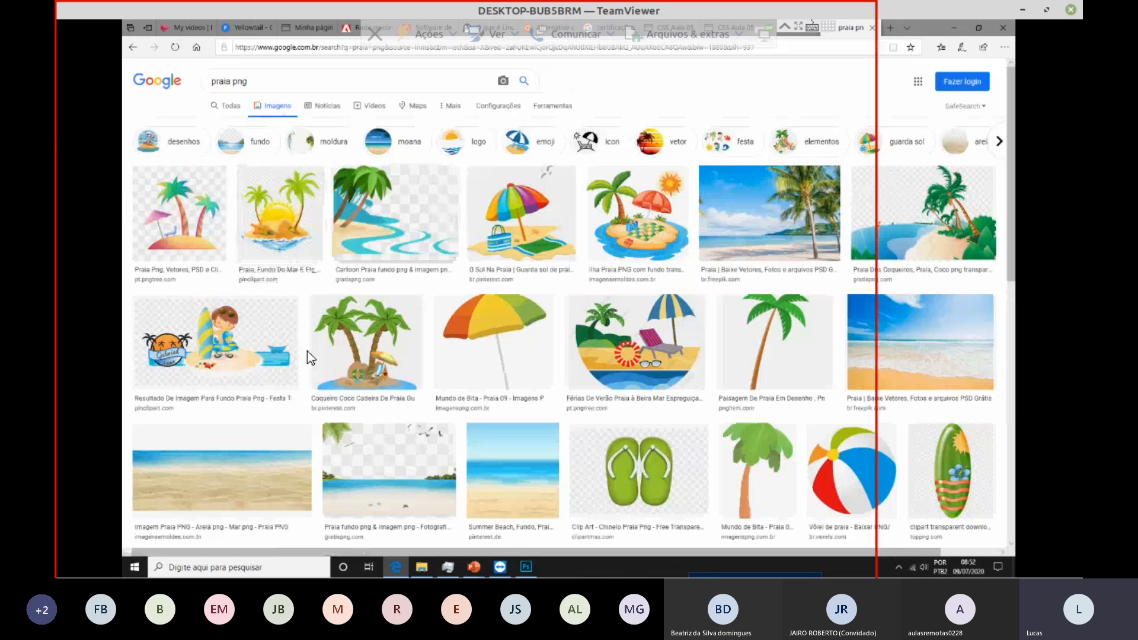
Step: Preview beach photos among the image results and their related images, ending with the tall beach photo with white clouds
{"action": "scroll", "coordinate": [307, 352], "scroll_direction": "down", "scroll_amount": 3}
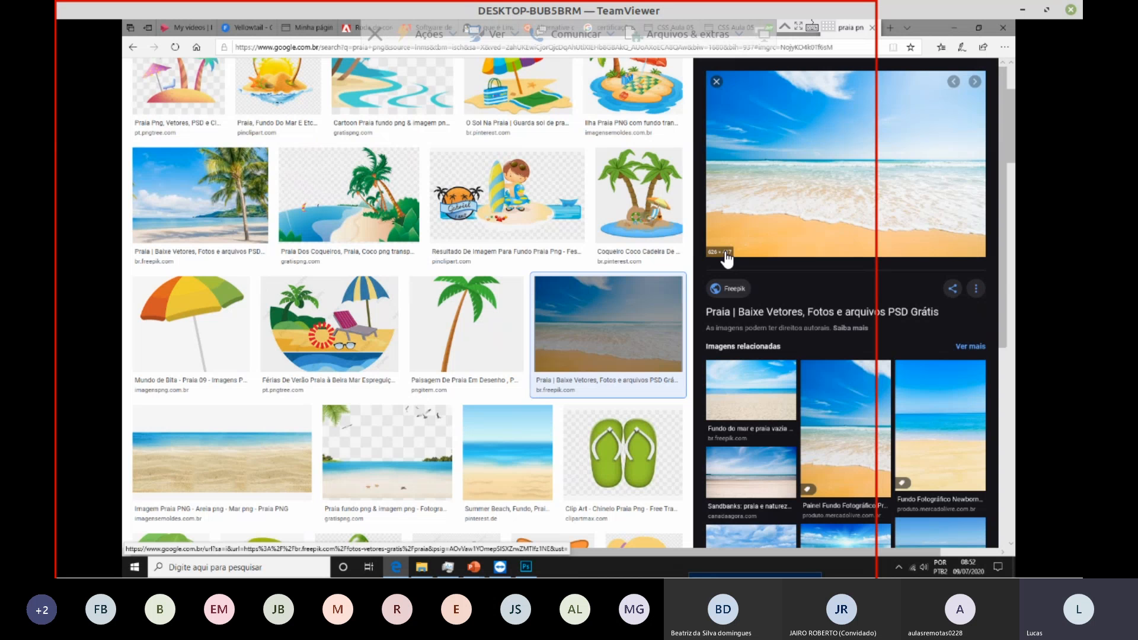
{"action": "scroll", "coordinate": [798, 380], "scroll_direction": "down", "scroll_amount": 3}
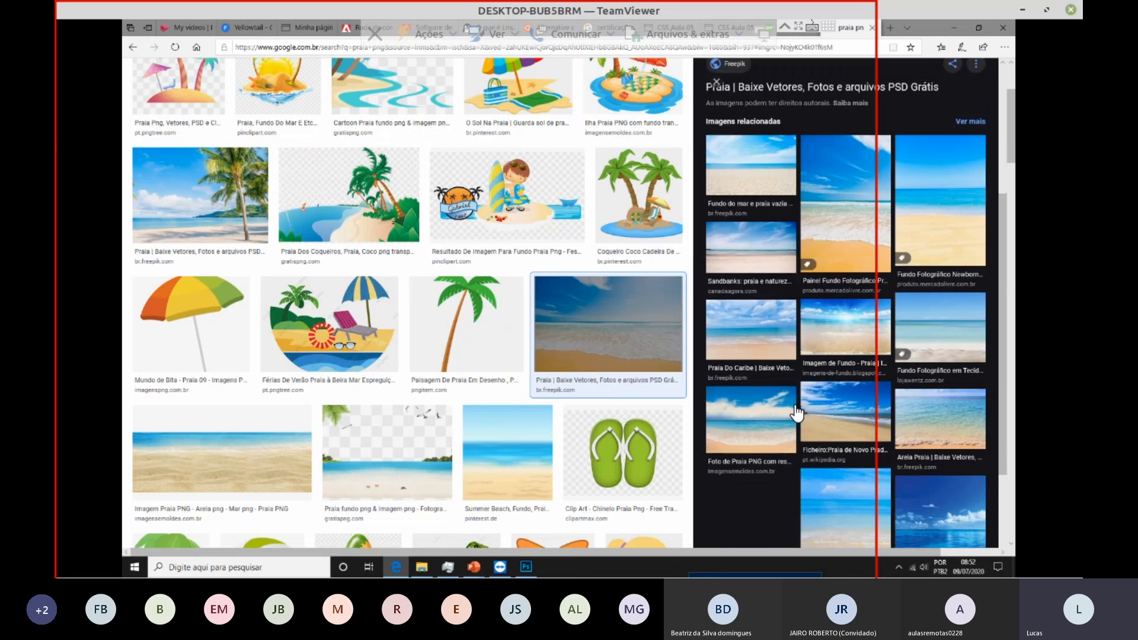
{"action": "scroll", "coordinate": [748, 313], "scroll_direction": "up", "scroll_amount": 3}
{"action": "left_click", "coordinate": [751, 394]}
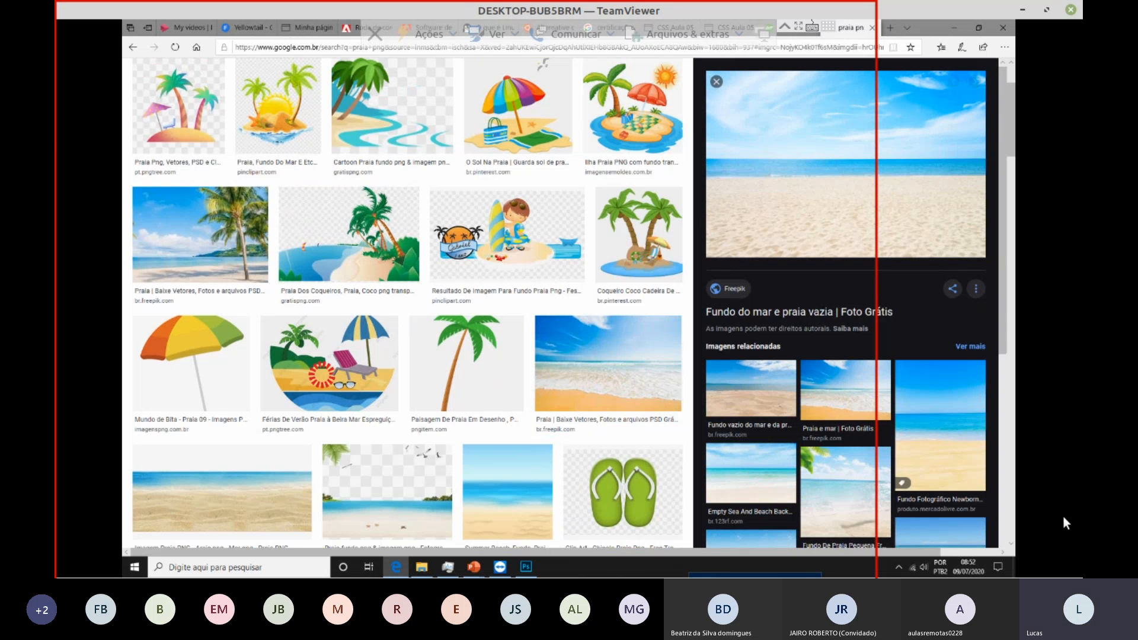
{"action": "scroll", "coordinate": [758, 351], "scroll_direction": "down", "scroll_amount": 6}
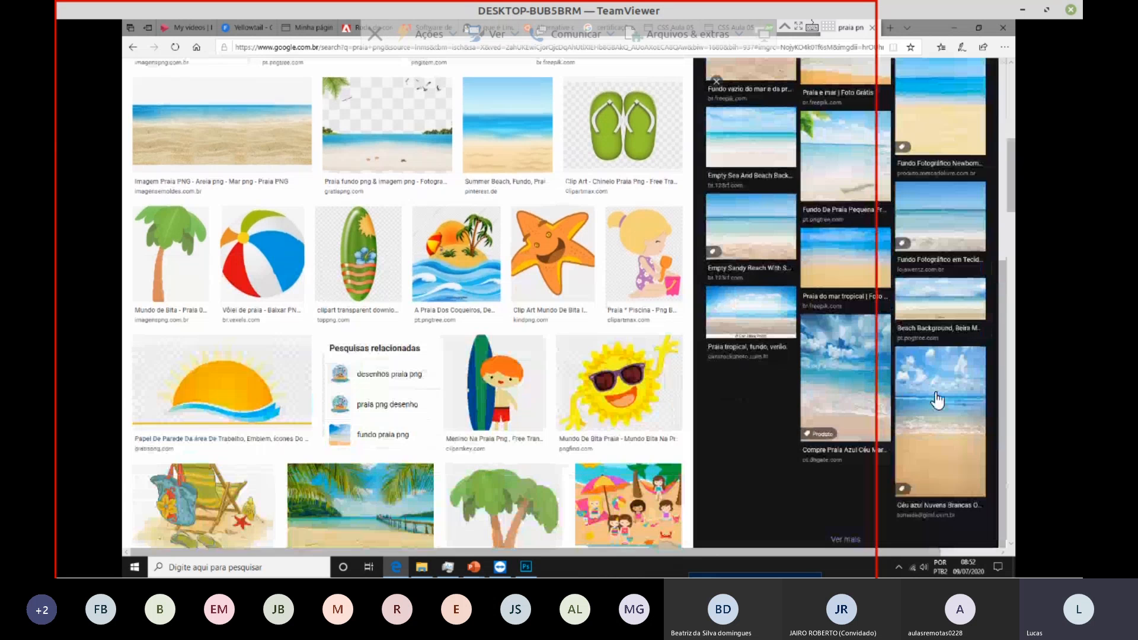
{"action": "left_click", "coordinate": [932, 415]}
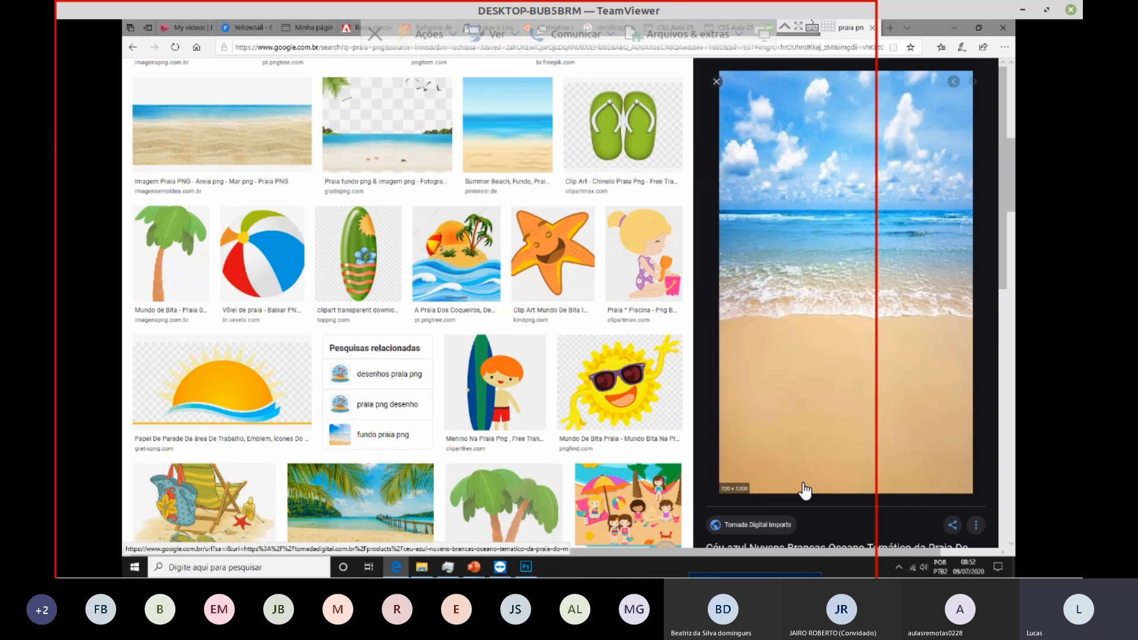
Step: Switch back to Photoshop and save the beach composition as the PSD file "aula 02" with maximum compatibility
{"action": "left_click", "coordinate": [527, 568]}
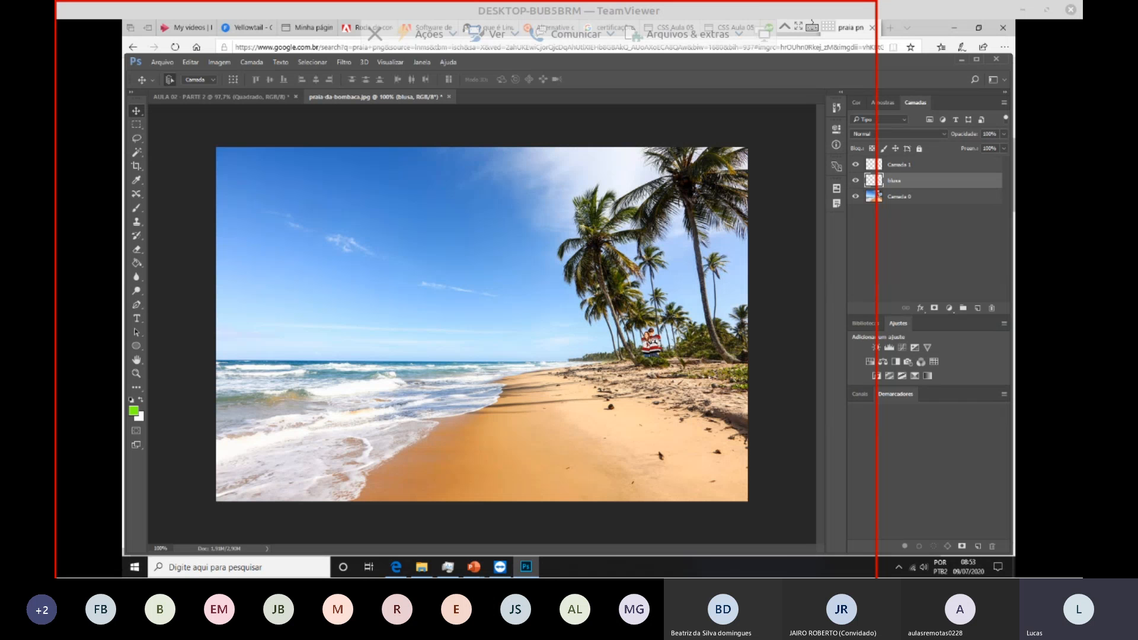
{"action": "left_click", "coordinate": [162, 62]}
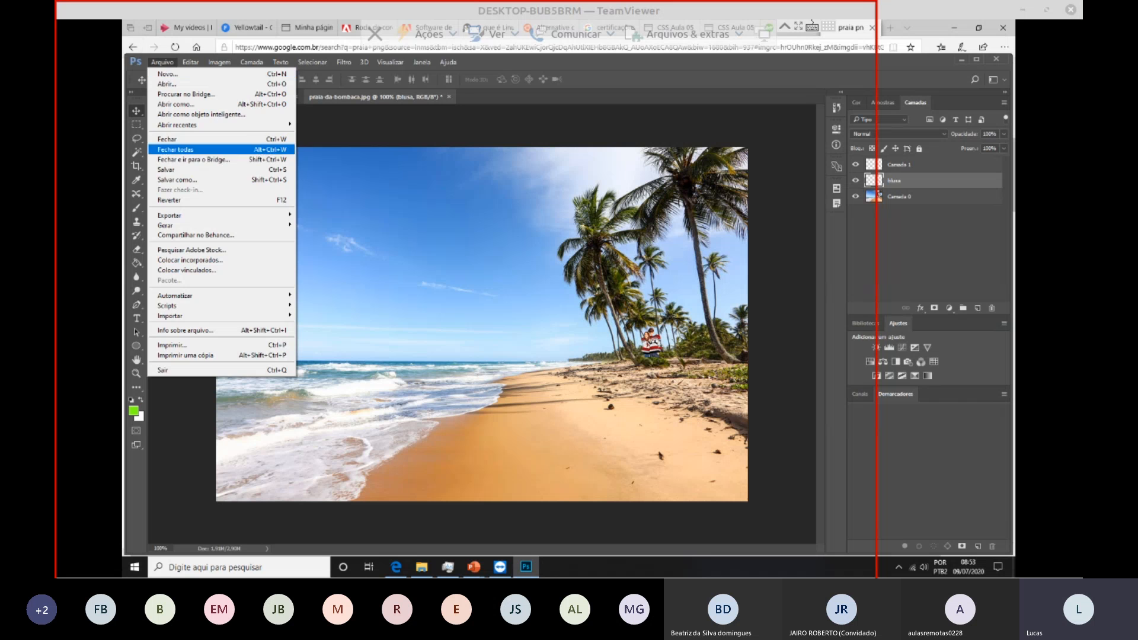
{"action": "left_click", "coordinate": [166, 170]}
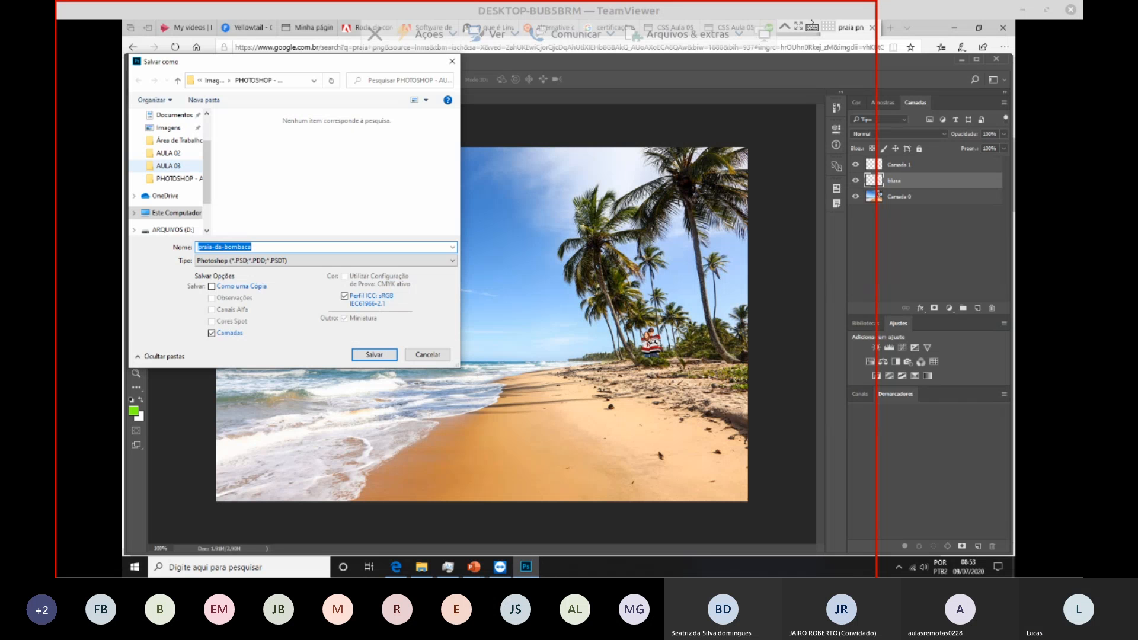
{"action": "type", "text": "aula 02"}
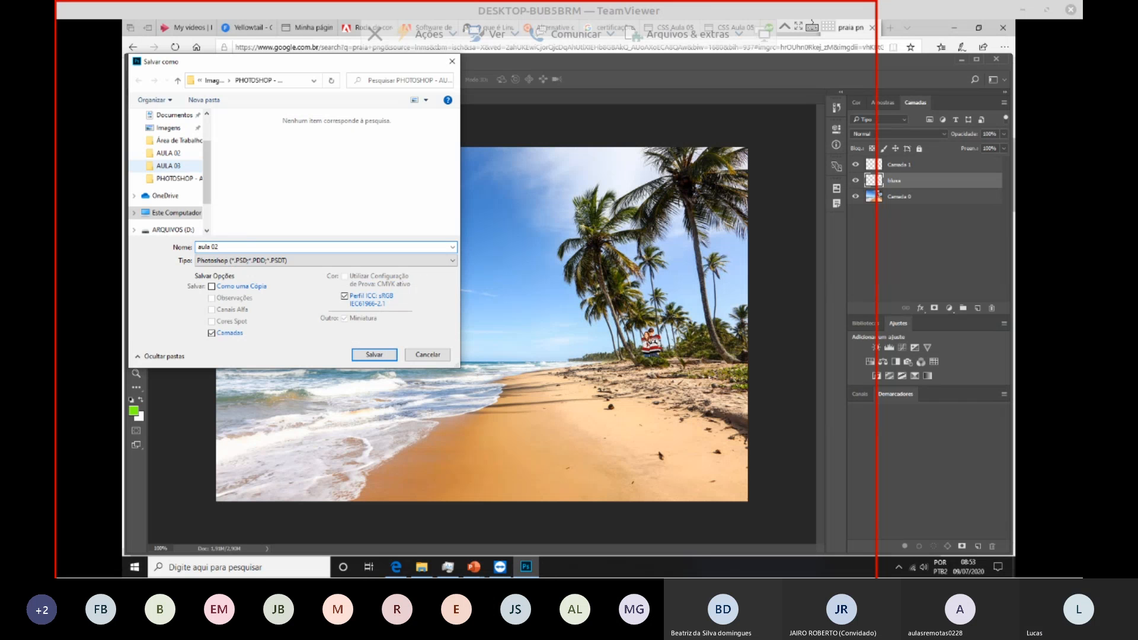
{"action": "key", "text": "Return"}
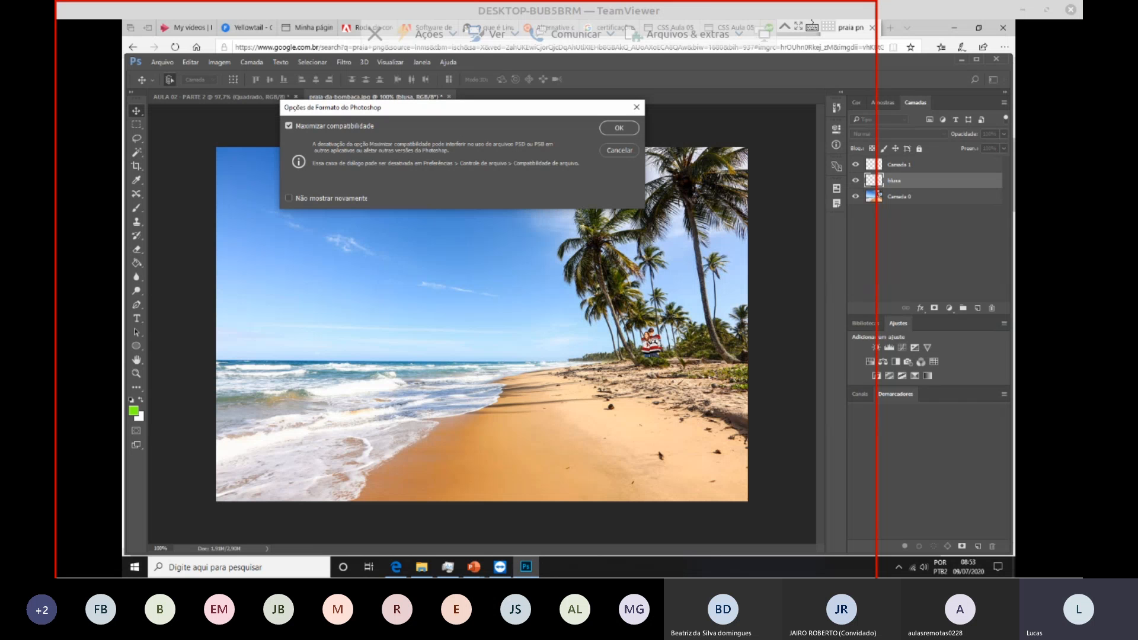
{"action": "key", "text": "Return"}
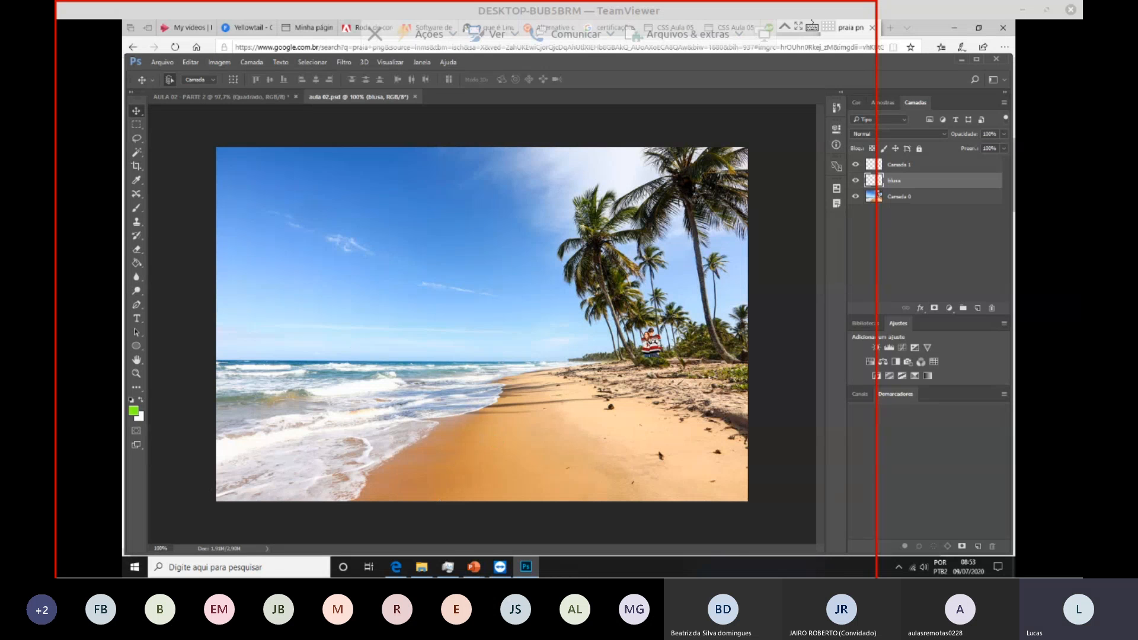
Step: Switch to File Explorer, check the saved "aula 02" PSD in the PHOTOSHOP - AULA 02 PARTE 2 folder, and return to Photoshop
{"action": "left_click", "coordinate": [422, 567]}
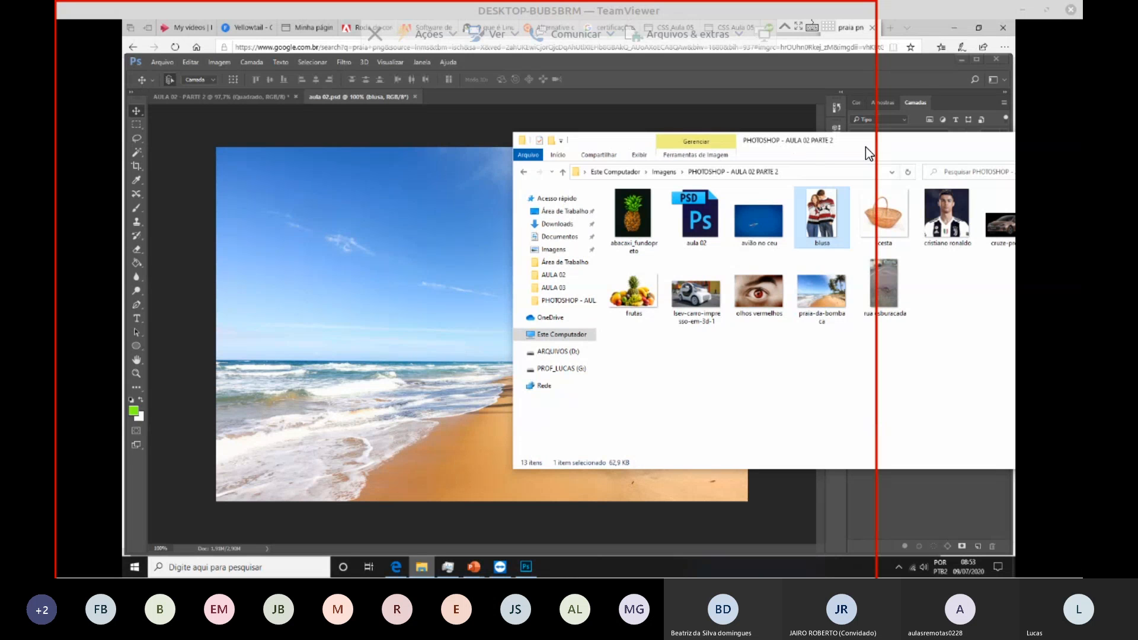
{"action": "left_click_drag", "start_coordinate": [707, 138], "coordinate": [374, 64]}
{"action": "left_click", "coordinate": [358, 151]}
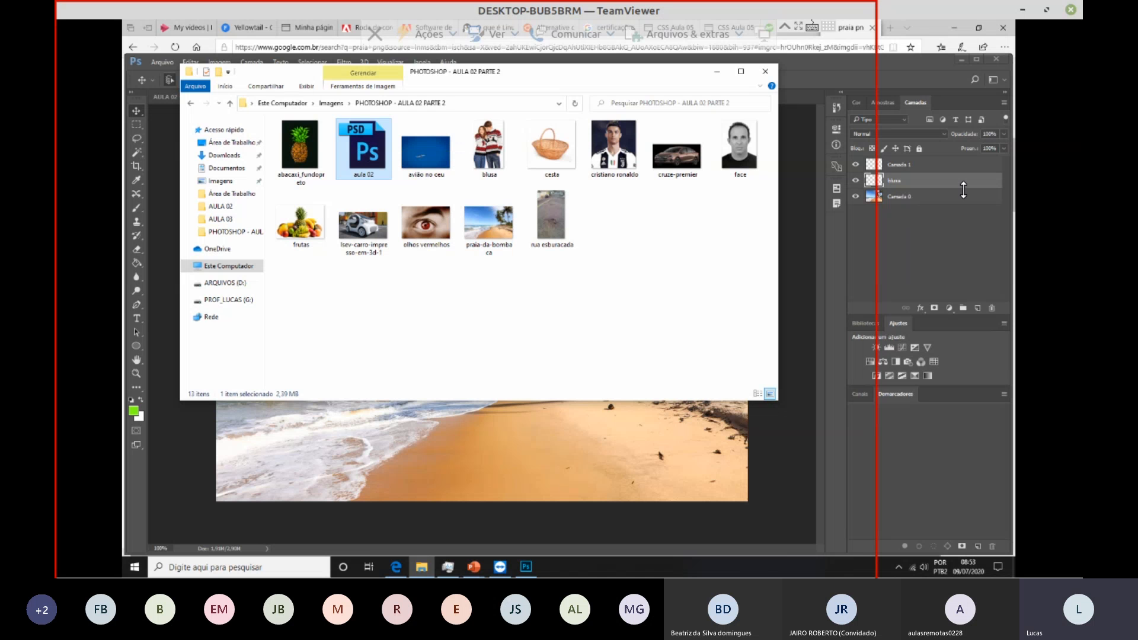
{"action": "left_click", "coordinate": [787, 197]}
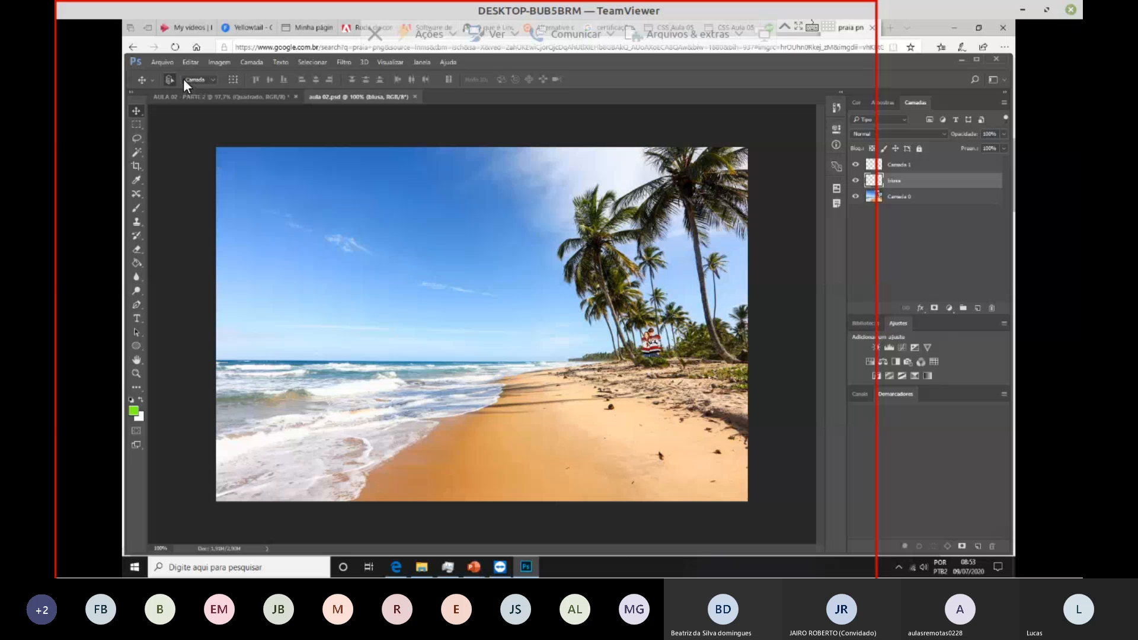
Step: Save a copy of the beach composition as a JPEG named "aula 02" in the same folder as the PSD
{"action": "left_click", "coordinate": [162, 61]}
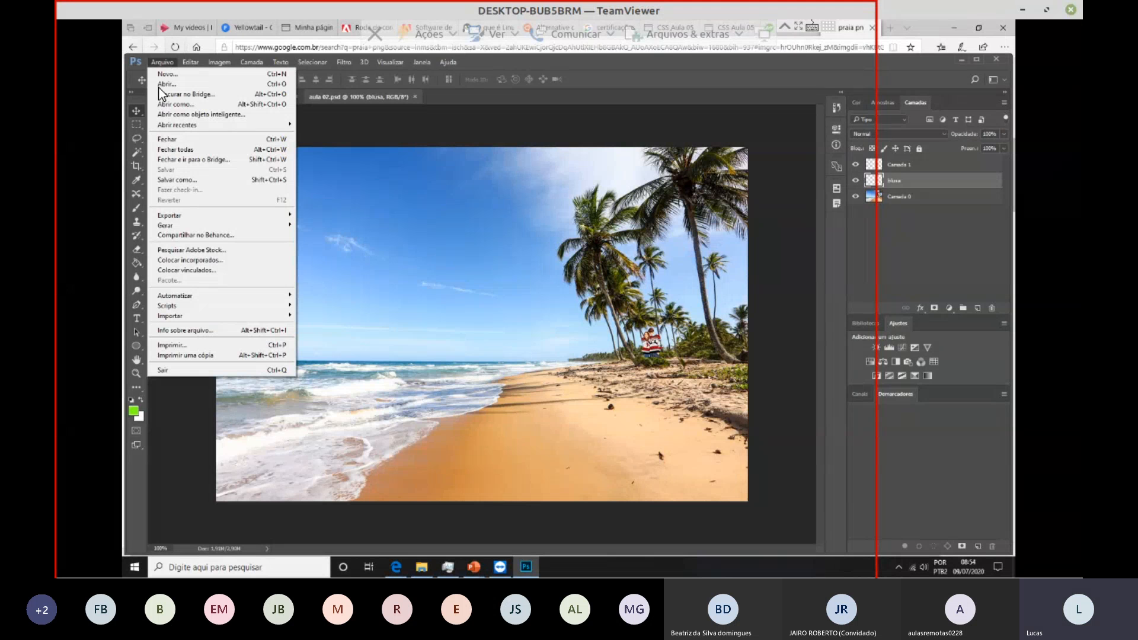
{"action": "left_click", "coordinate": [178, 182]}
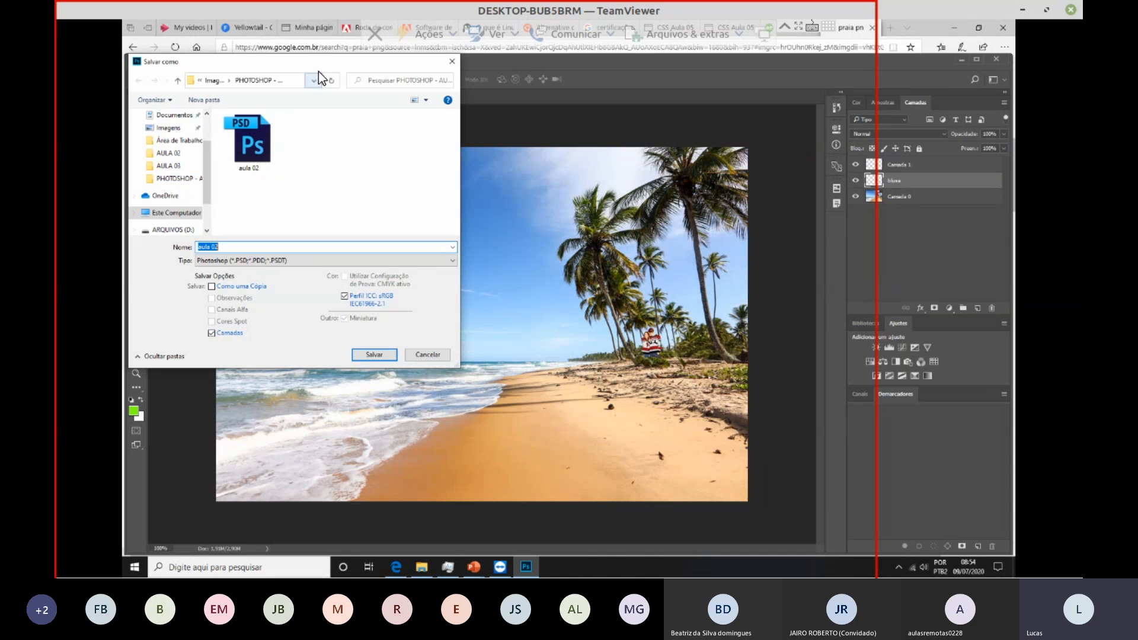
{"action": "left_click_drag", "start_coordinate": [318, 67], "coordinate": [553, 107]}
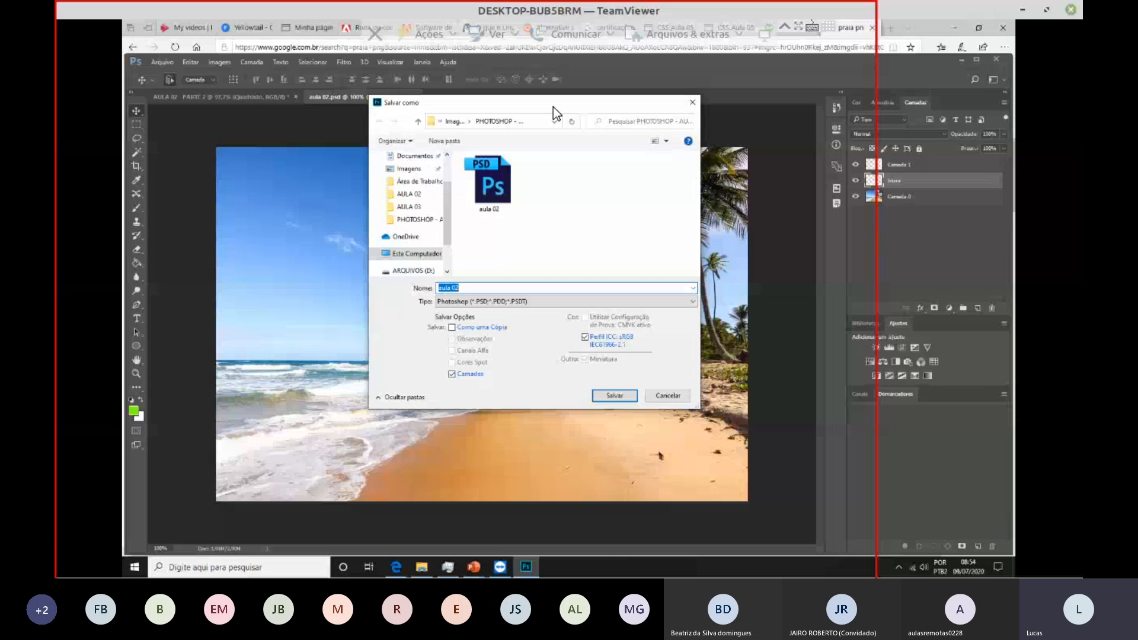
{"action": "left_click", "coordinate": [522, 302]}
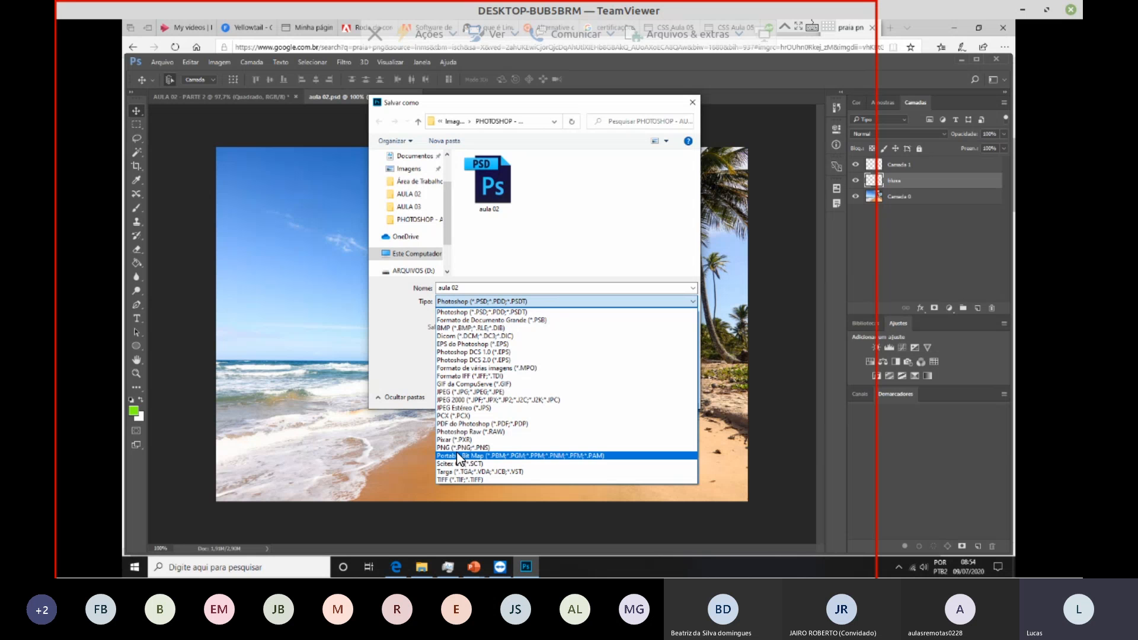
{"action": "left_click", "coordinate": [468, 391]}
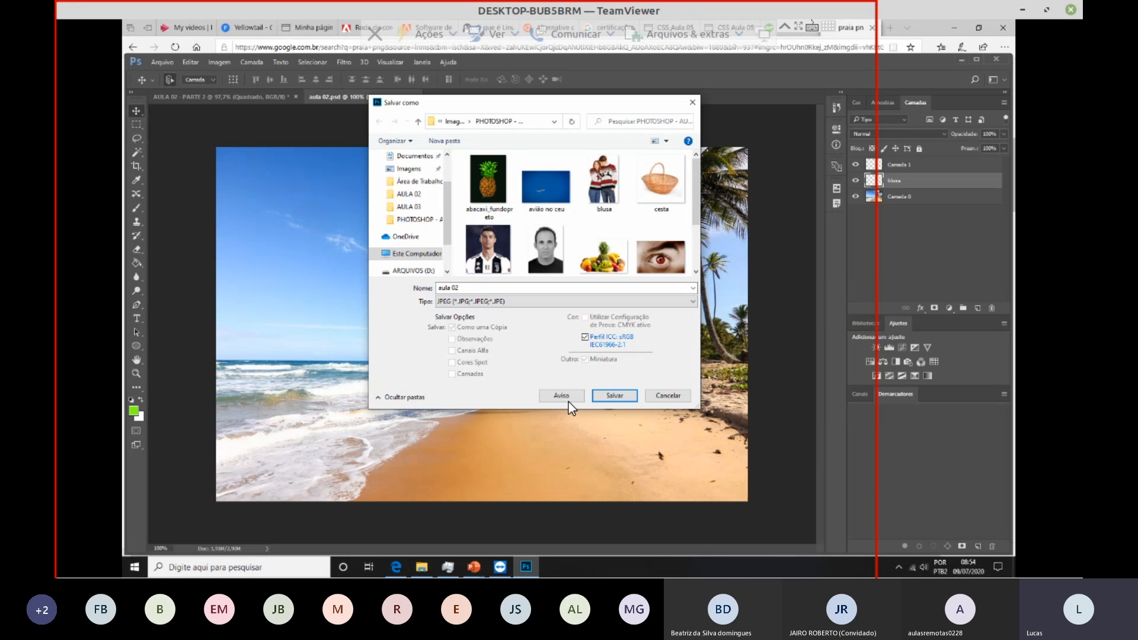
{"action": "left_click", "coordinate": [614, 396]}
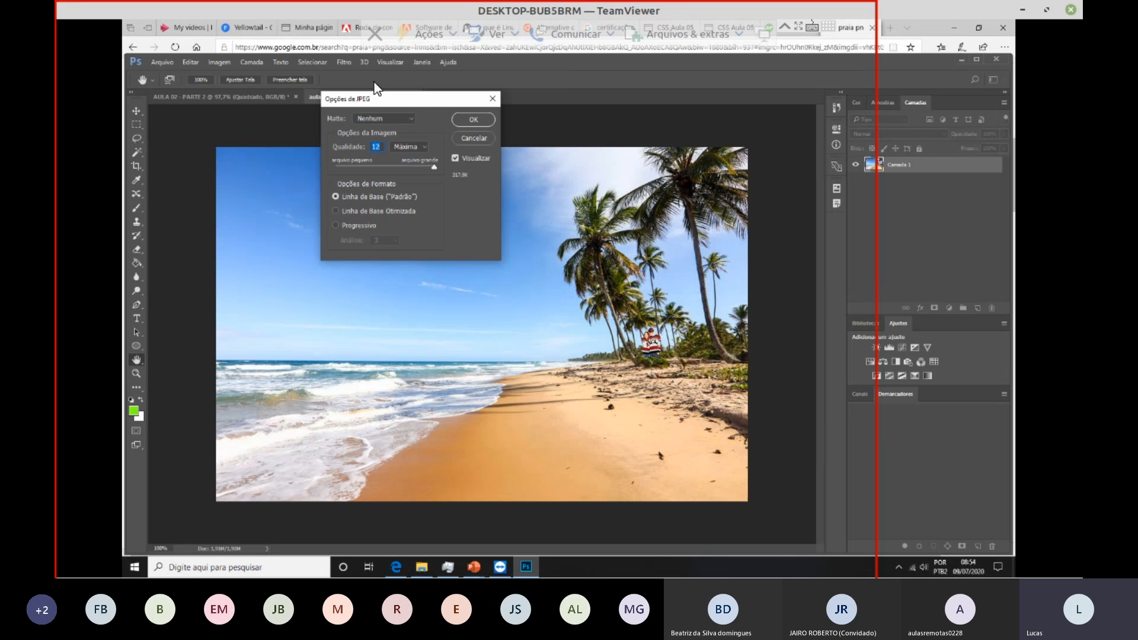
Step: Save the beach composition as a JPEG at maximum quality 12 and locate the aula 02 image in the PHOTOSHOP - AULA 02 PARTE 2 folder
{"action": "left_click", "coordinate": [472, 120]}
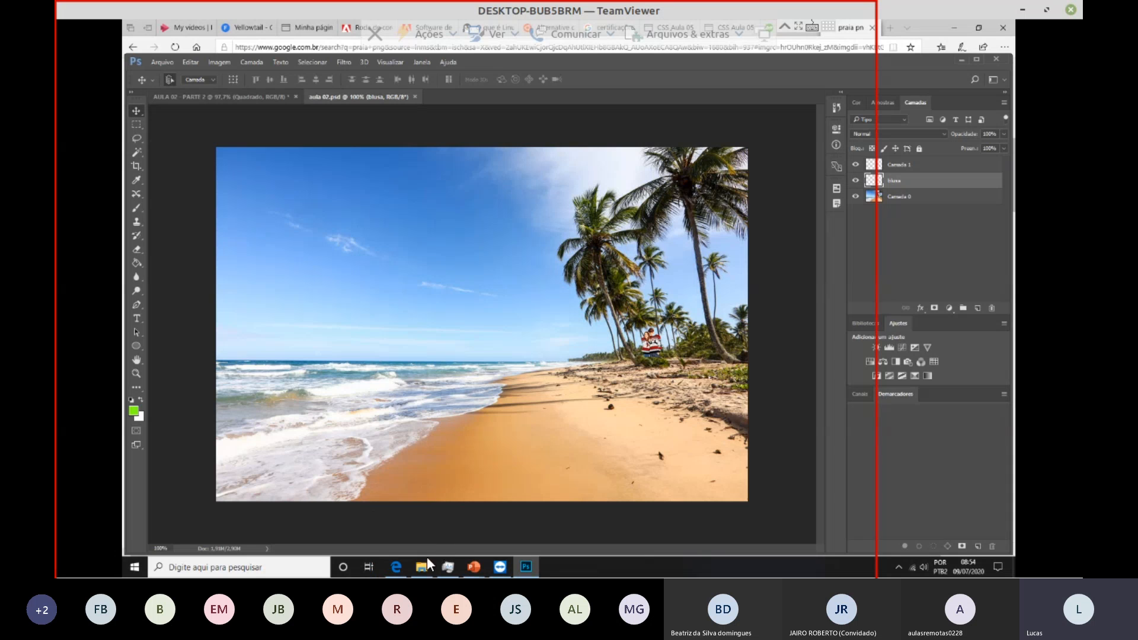
{"action": "left_click", "coordinate": [437, 507]}
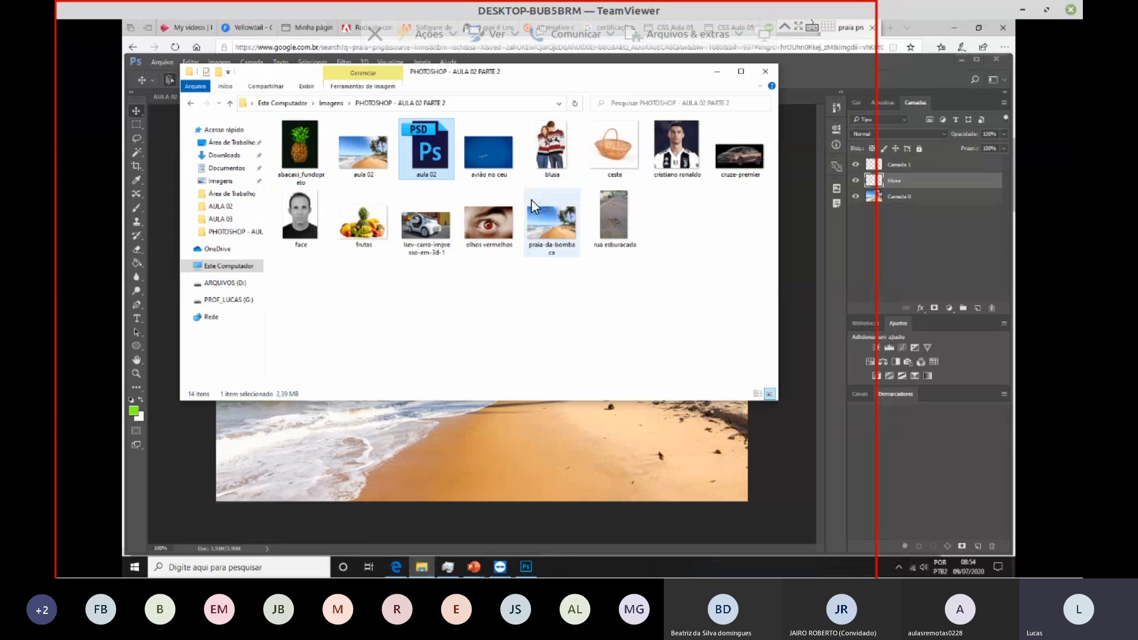
{"action": "left_click", "coordinate": [366, 144]}
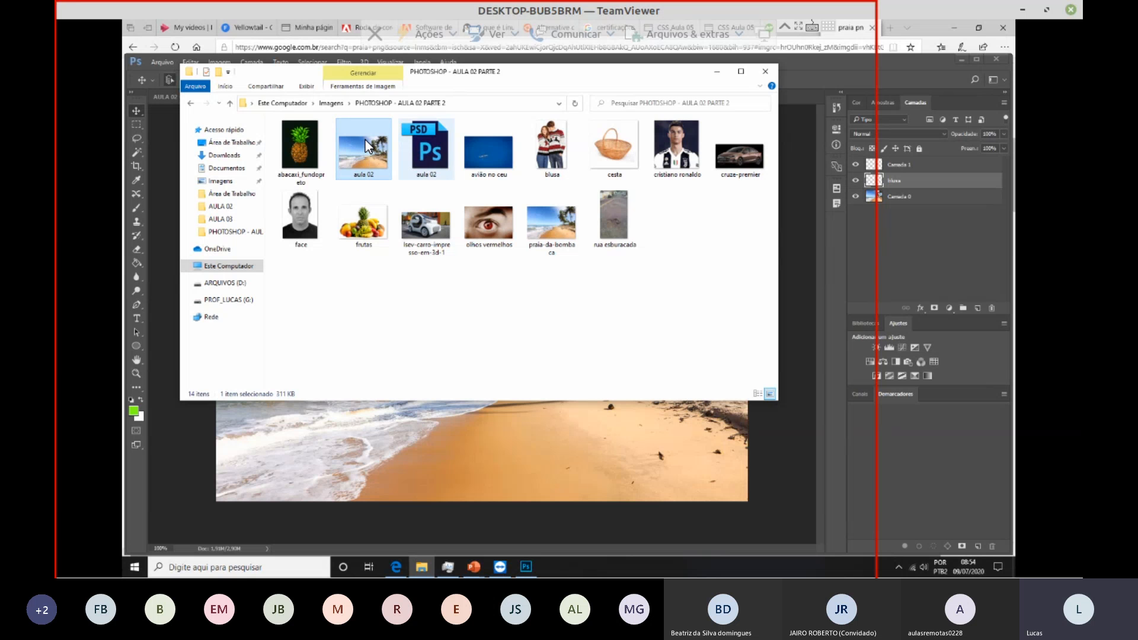
{"action": "left_click", "coordinate": [798, 172]}
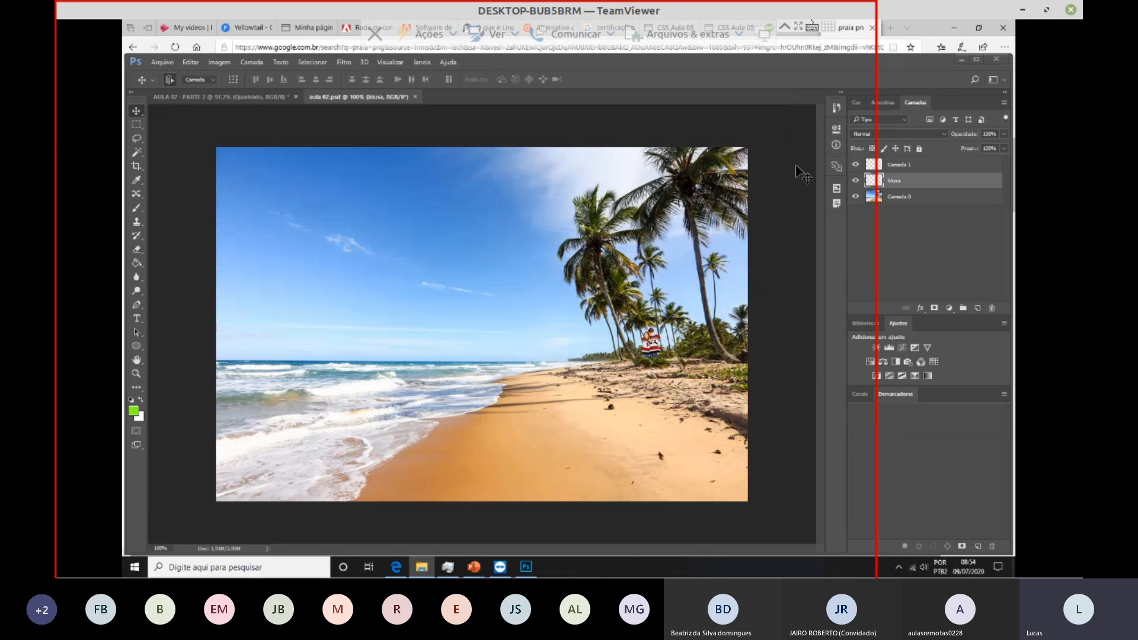
Step: Open aula 02.jpg with its embedded colour profile to inspect its layers, and close the file
{"action": "left_click", "coordinate": [162, 62]}
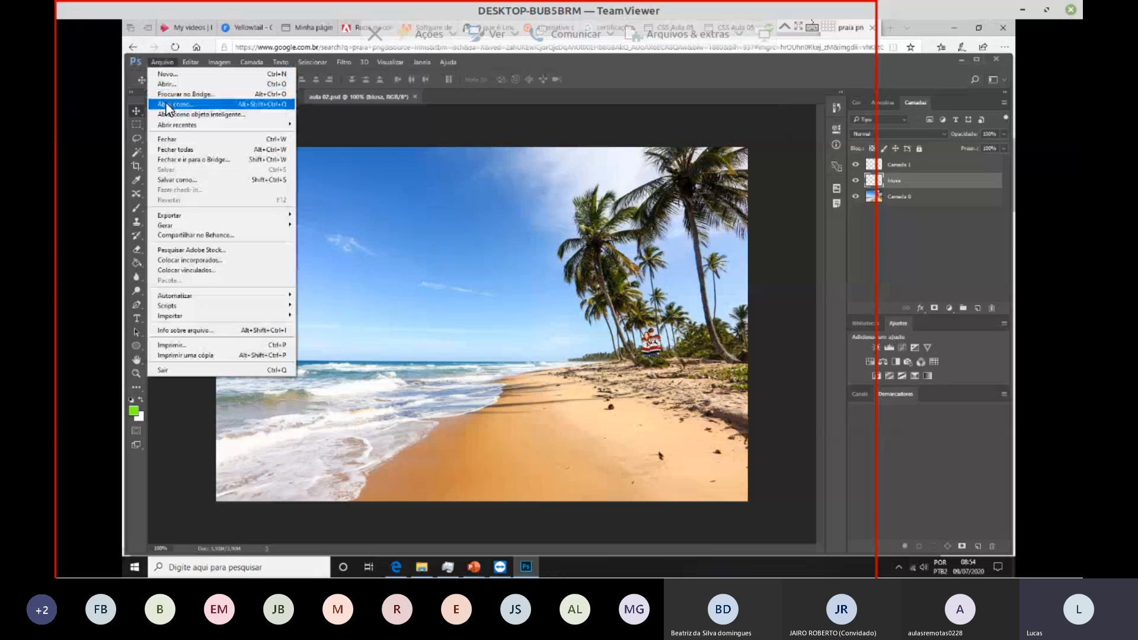
{"action": "left_click", "coordinate": [169, 83]}
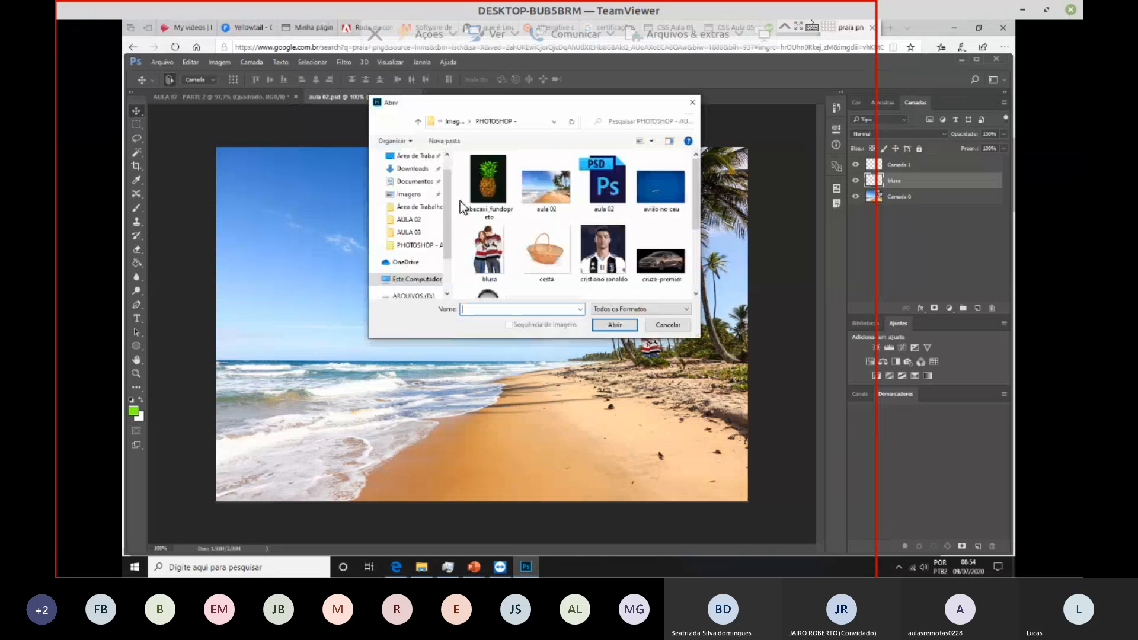
{"action": "double_click", "coordinate": [557, 190]}
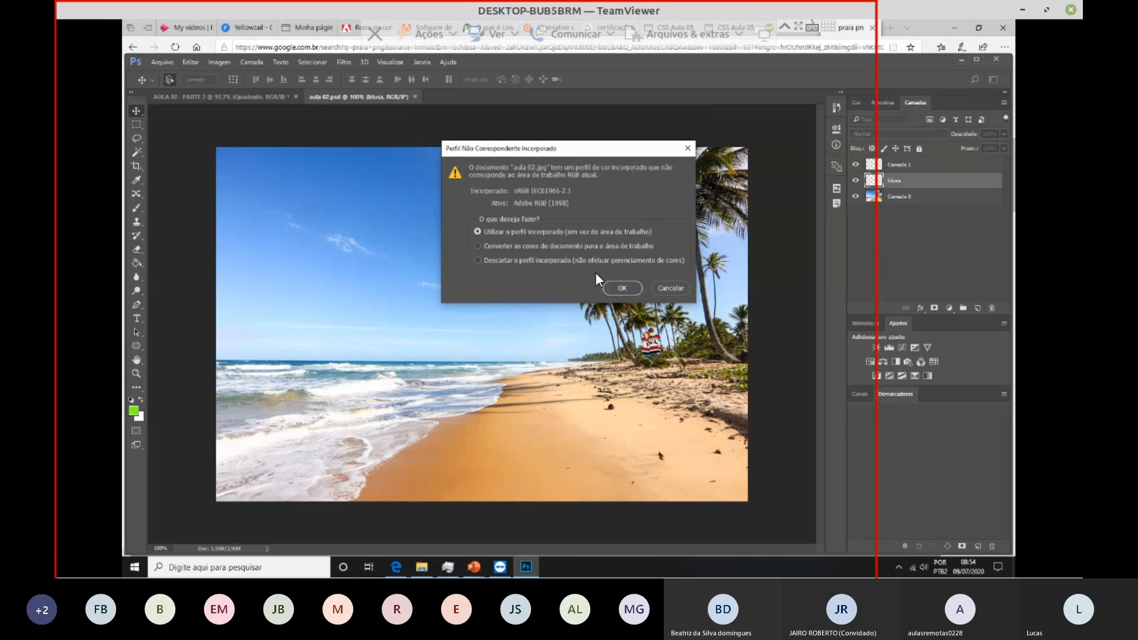
{"action": "left_click", "coordinate": [628, 289]}
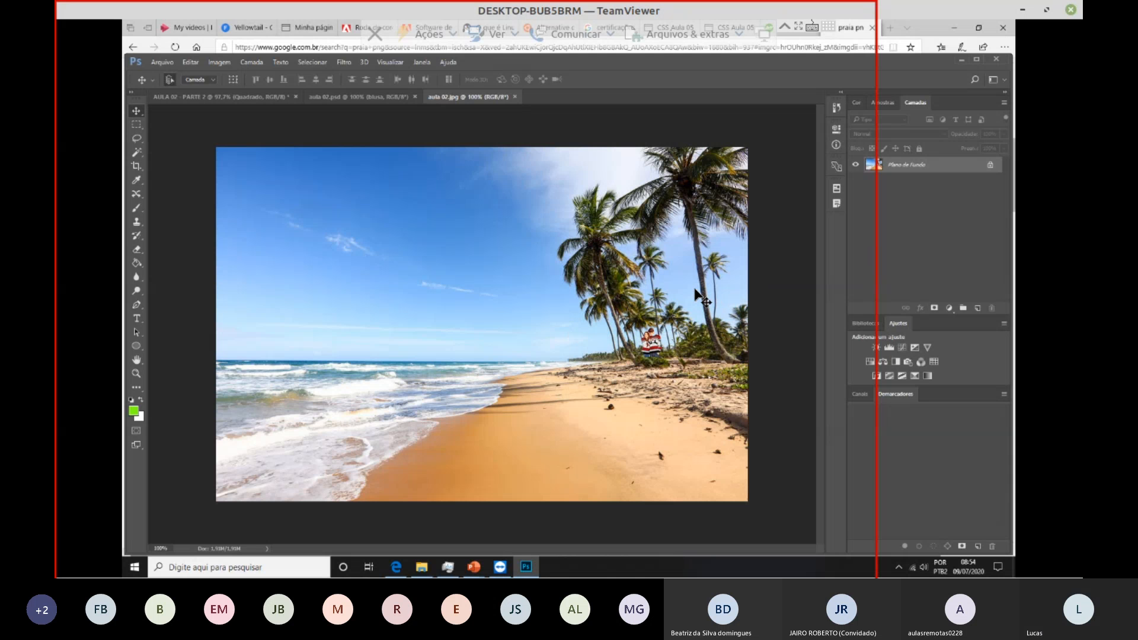
{"action": "left_click", "coordinate": [514, 96]}
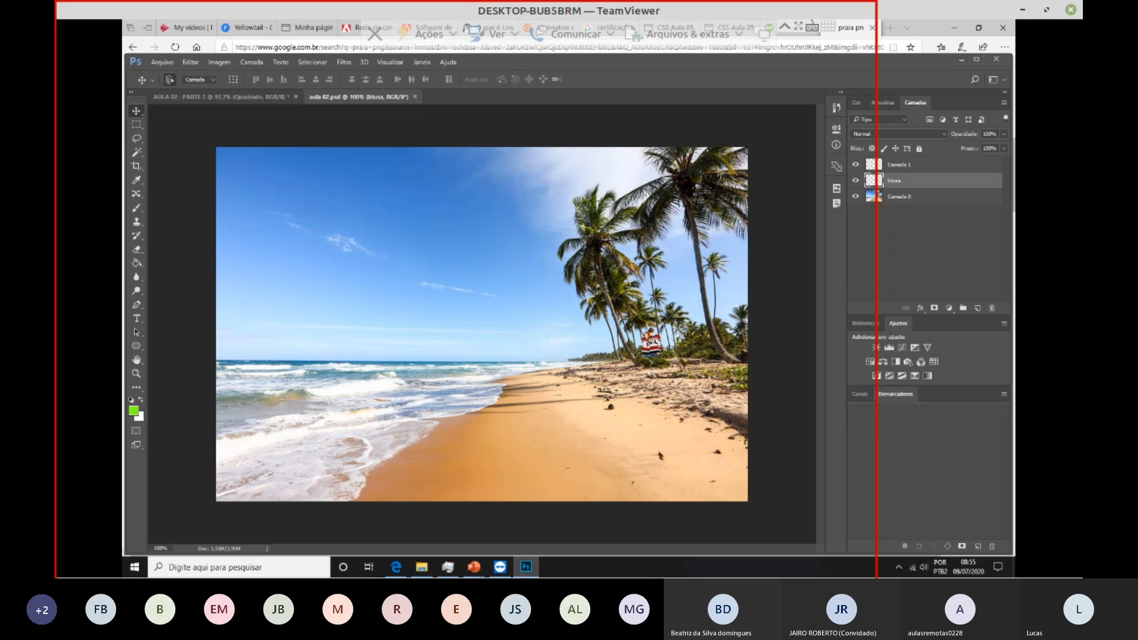
Step: Draw trial selections over the sky with the Elliptical Marquee tool and clear them
{"action": "key", "text": "m"}
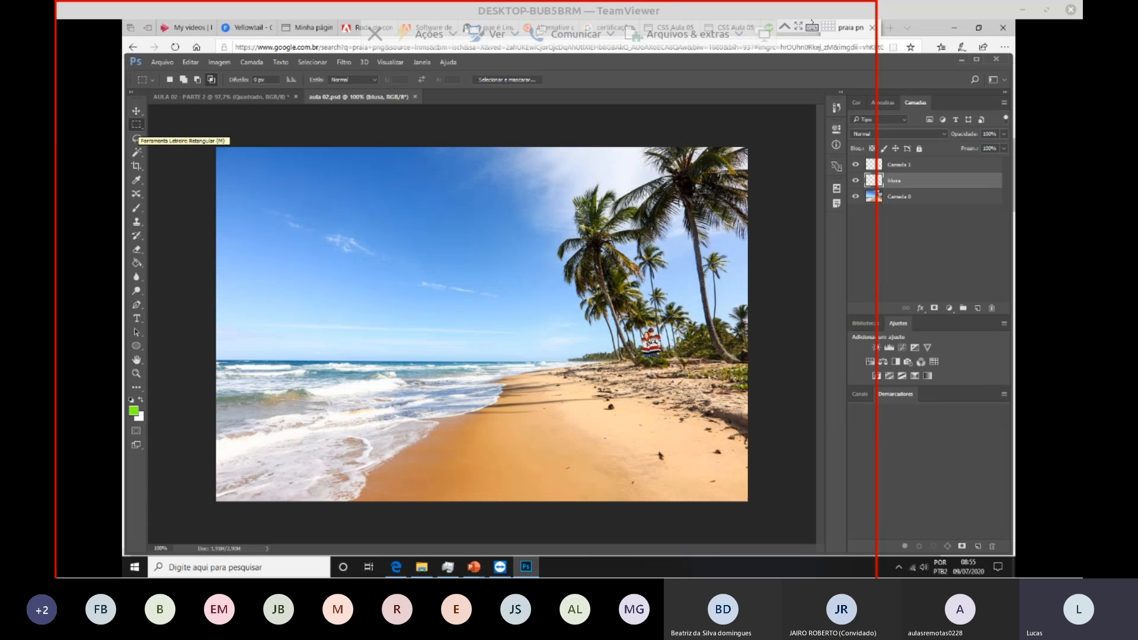
{"action": "right_click", "coordinate": [140, 119]}
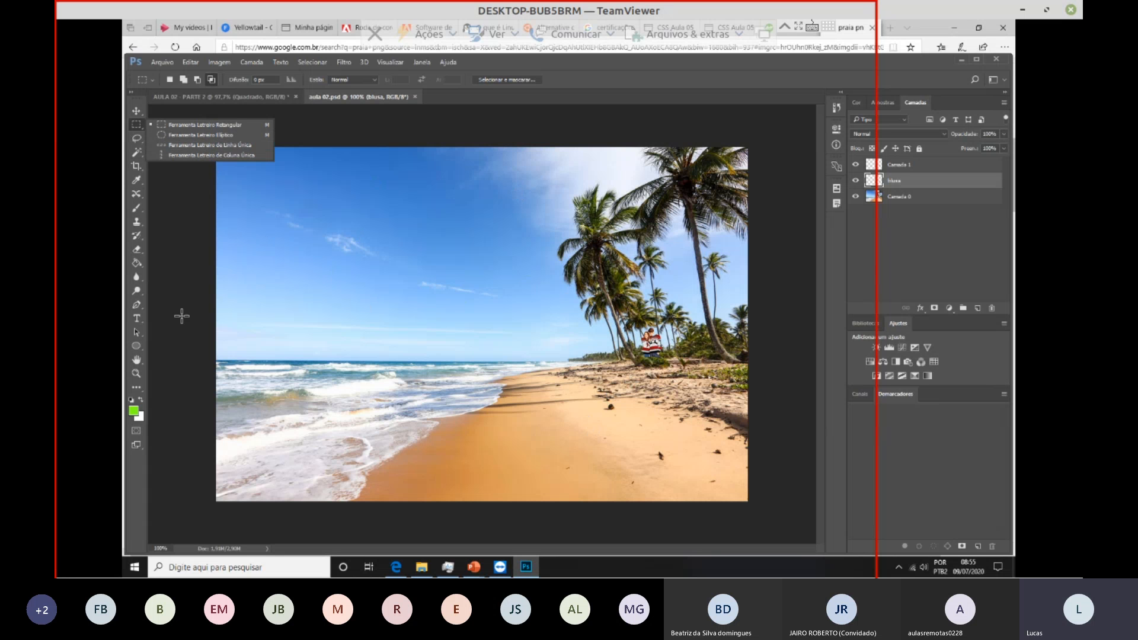
{"action": "left_click", "coordinate": [210, 136]}
{"action": "left_click_drag", "start_coordinate": [368, 219], "coordinate": [501, 319]}
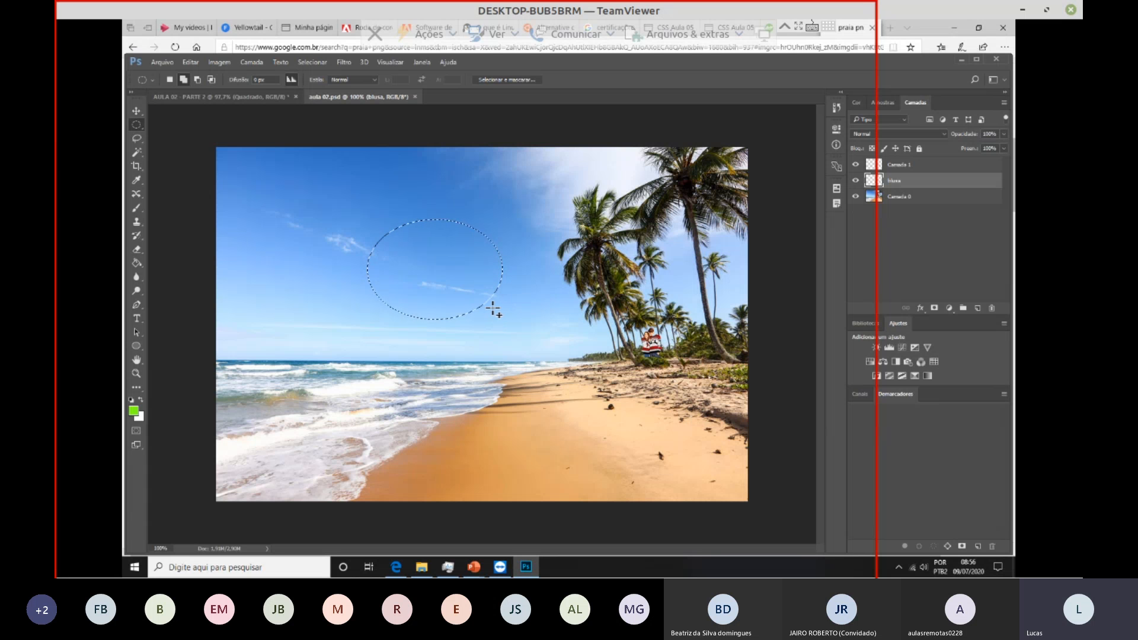
{"action": "left_click", "coordinate": [519, 316]}
{"action": "left_click_drag", "start_coordinate": [302, 175], "coordinate": [386, 270]}
{"action": "key", "text": "space"}
{"action": "left_click", "coordinate": [379, 283]}
Step: Draw and reposition a trial selection over the sky with the Rectangular Marquee tool, and deselect it
{"action": "right_click", "coordinate": [135, 125]}
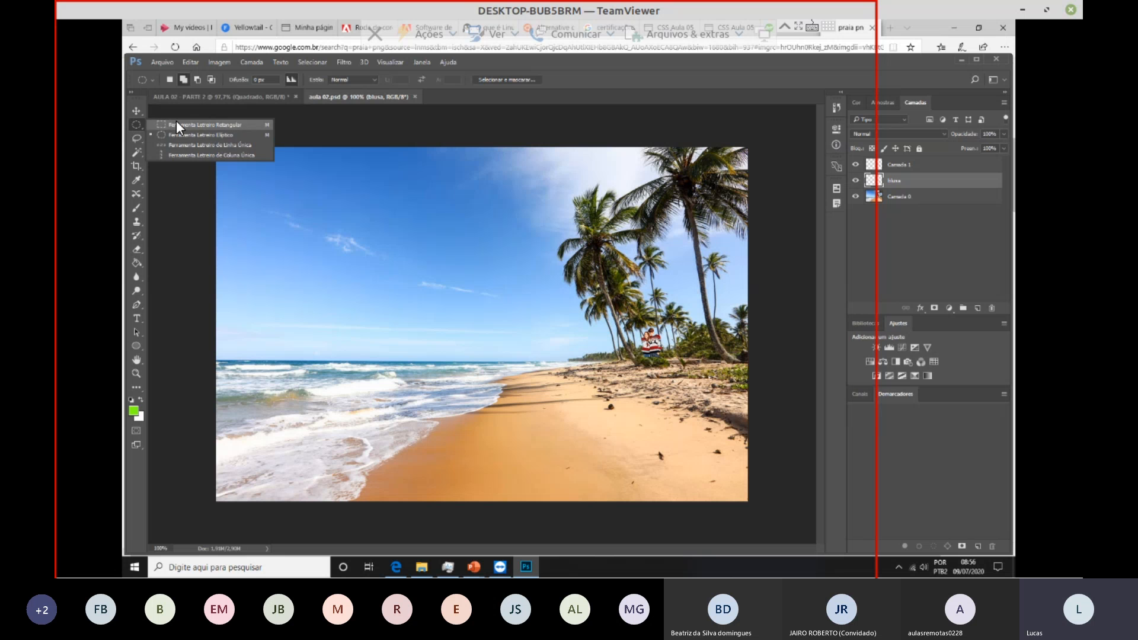
{"action": "left_click", "coordinate": [176, 121]}
{"action": "left_click_drag", "start_coordinate": [369, 283], "coordinate": [547, 343]}
{"action": "left_click_drag", "start_coordinate": [427, 324], "coordinate": [513, 320]}
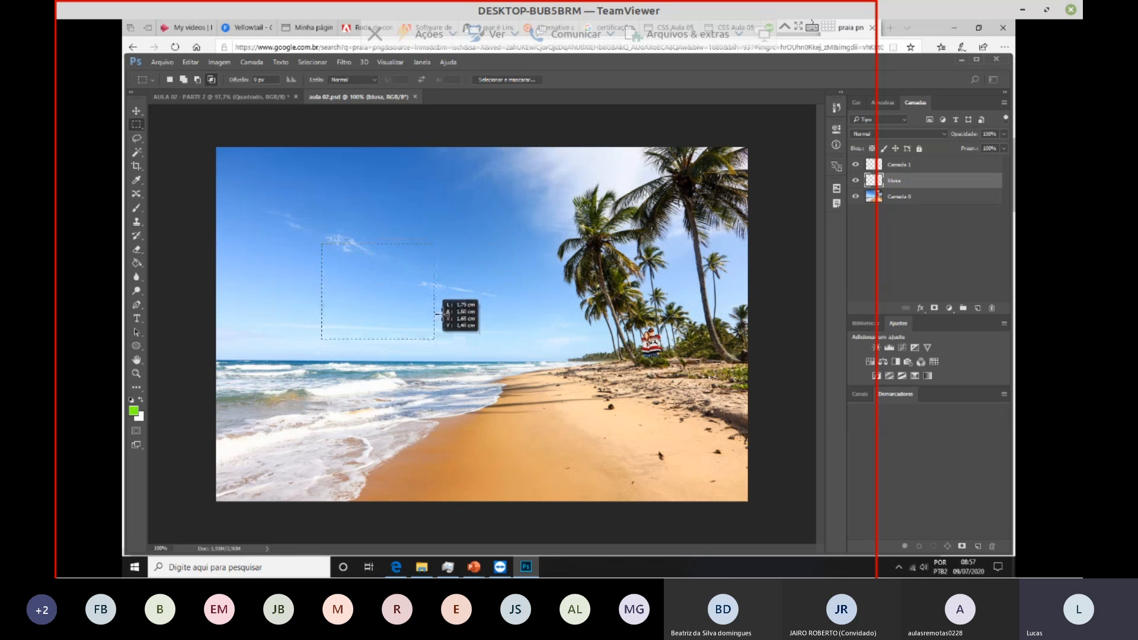
{"action": "left_click_drag", "start_coordinate": [438, 314], "coordinate": [440, 343]}
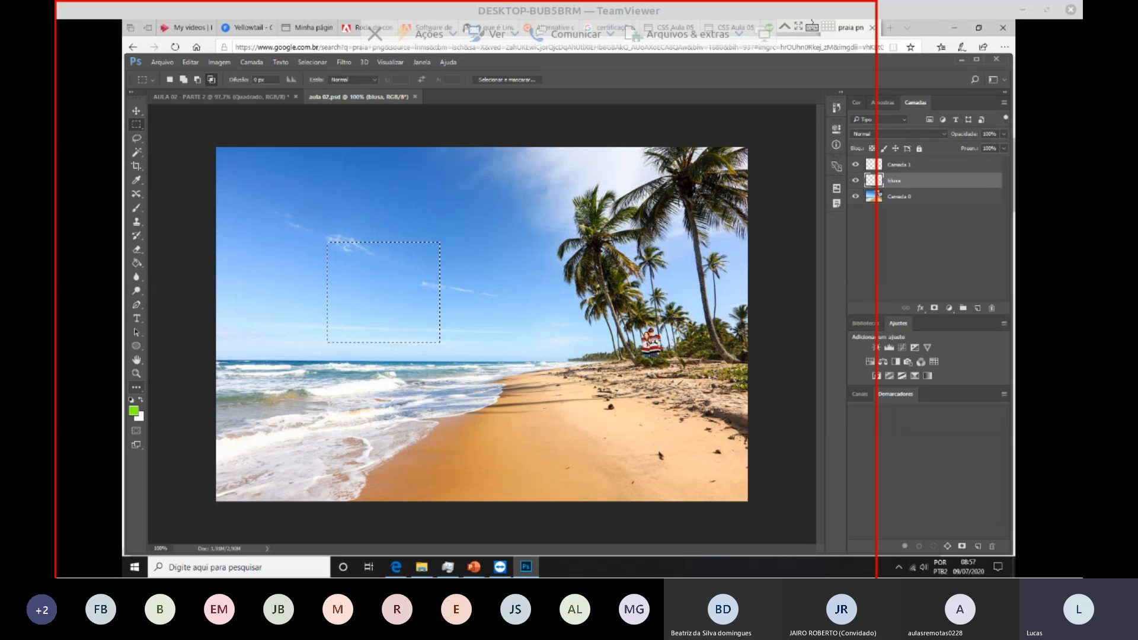
{"action": "key", "text": "ctrl+d"}
Step: Open the pineapple image with the black background, abacaxi_fundopreto.jpg
{"action": "left_click", "coordinate": [172, 65]}
{"action": "key", "text": "Escape"}
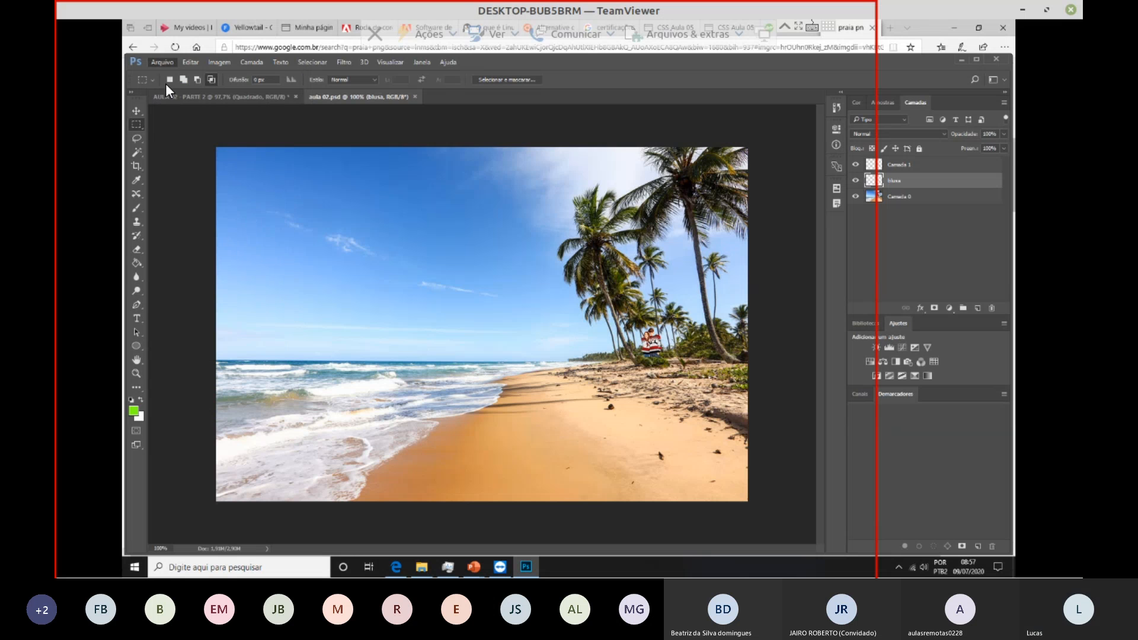
{"action": "double_click", "coordinate": [486, 177]}
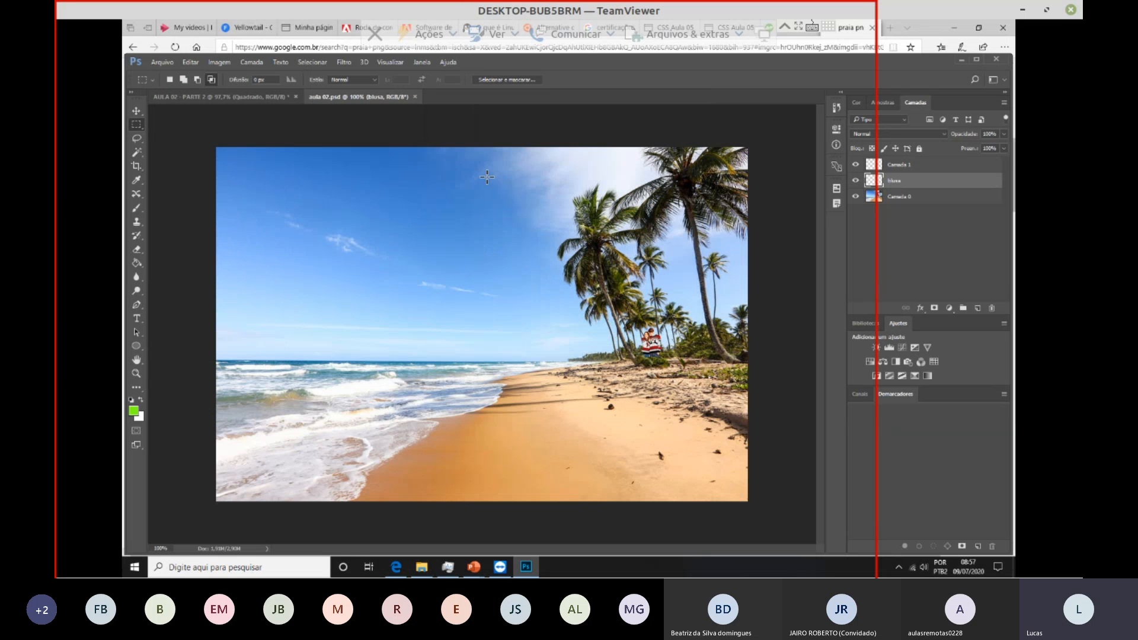
{"action": "left_click", "coordinate": [531, 224]}
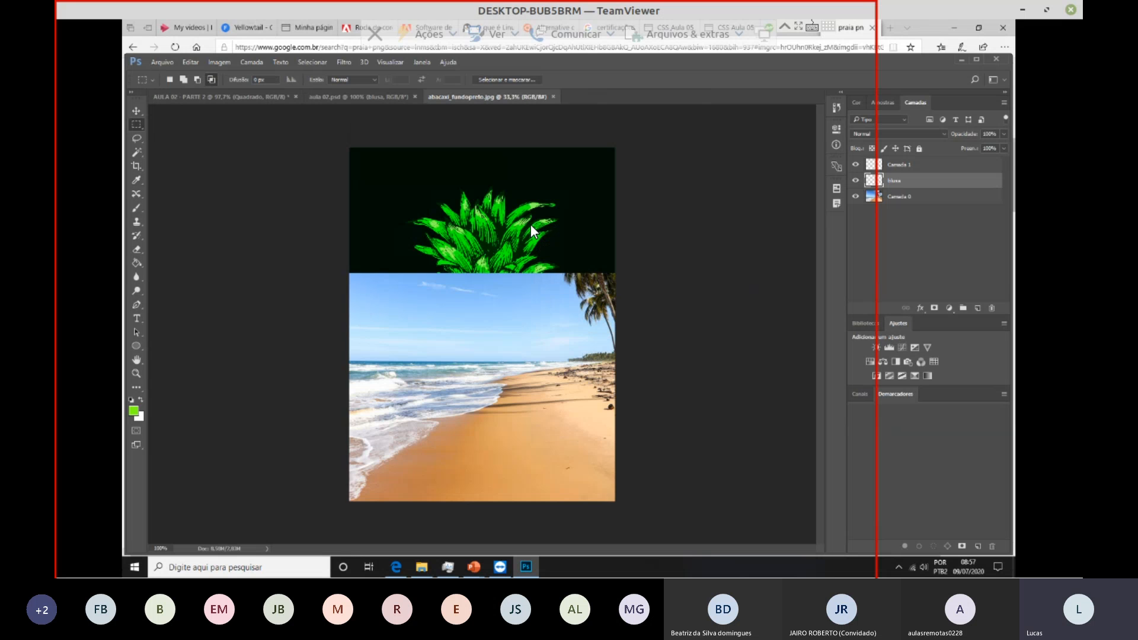
Step: Select the black background with the Magic Wand and try to remove it using a content-aware fill at 100% opacity
{"action": "key", "text": "m"}
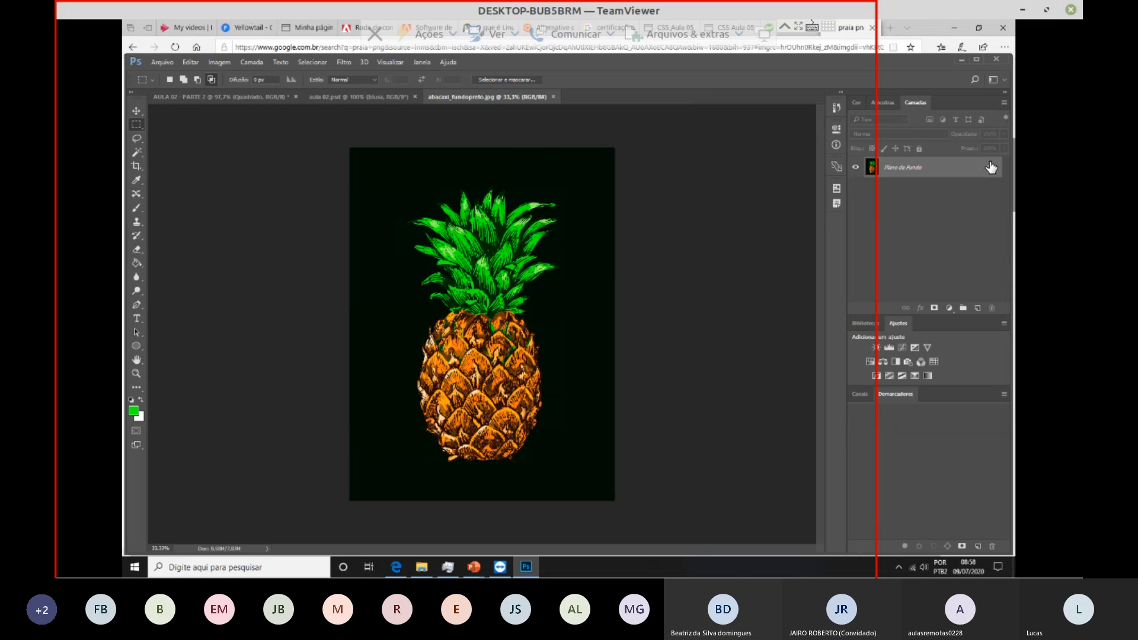
{"action": "left_click", "coordinate": [130, 153]}
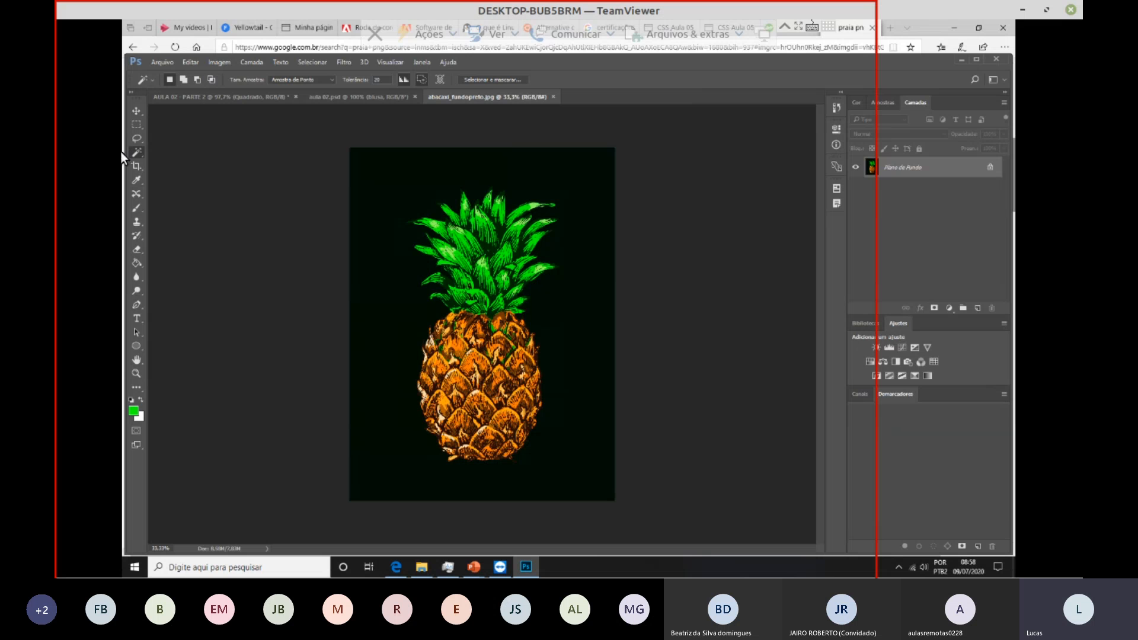
{"action": "left_click", "coordinate": [400, 180]}
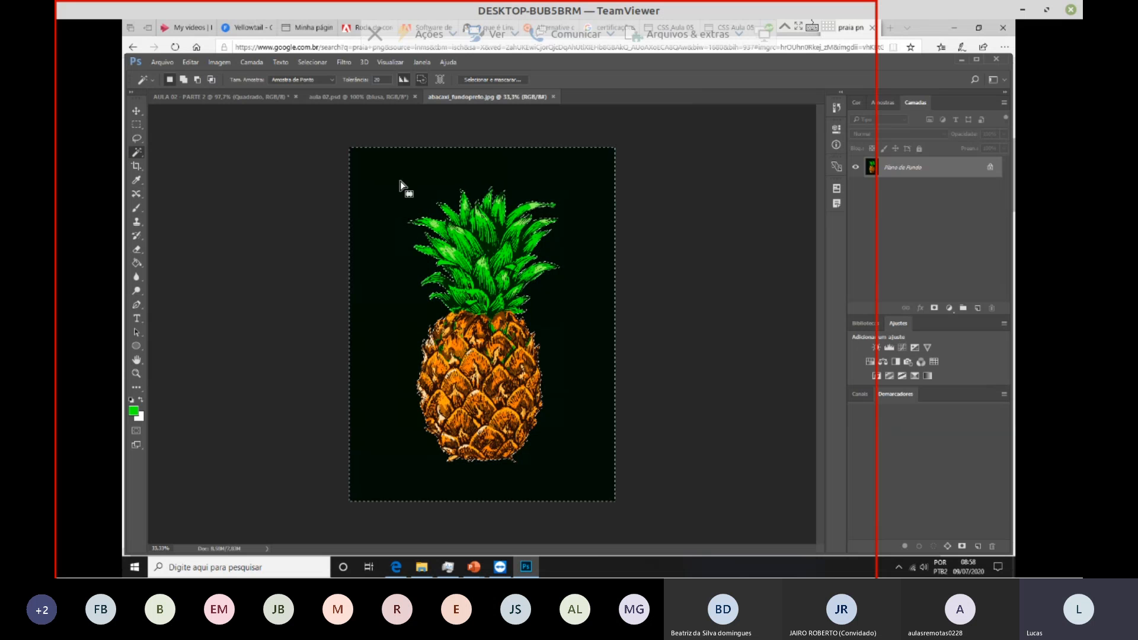
{"action": "key", "text": "Delete"}
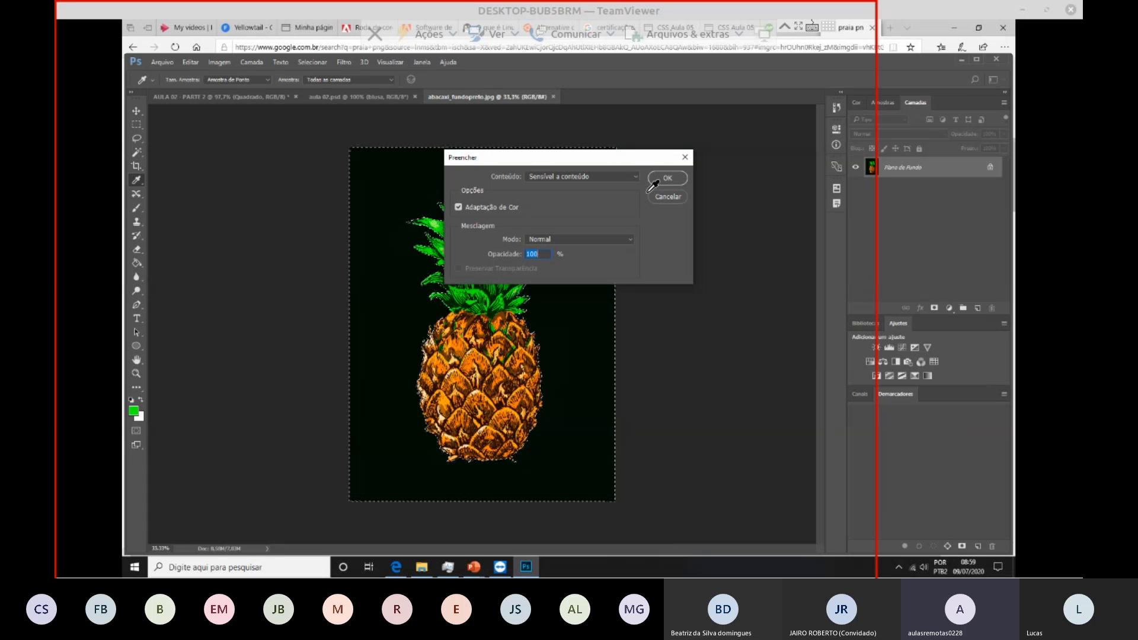
{"action": "left_click", "coordinate": [666, 178]}
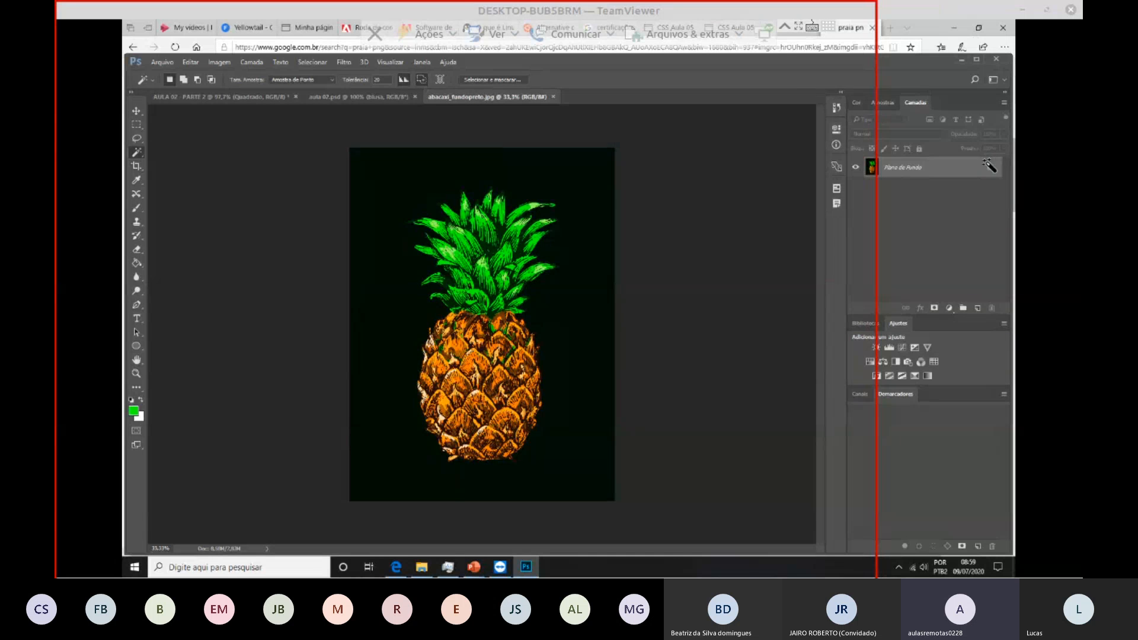
Step: Unlock the pineapple's background layer to make it a regular layer, and accept the default blending options
{"action": "left_click", "coordinate": [135, 111]}
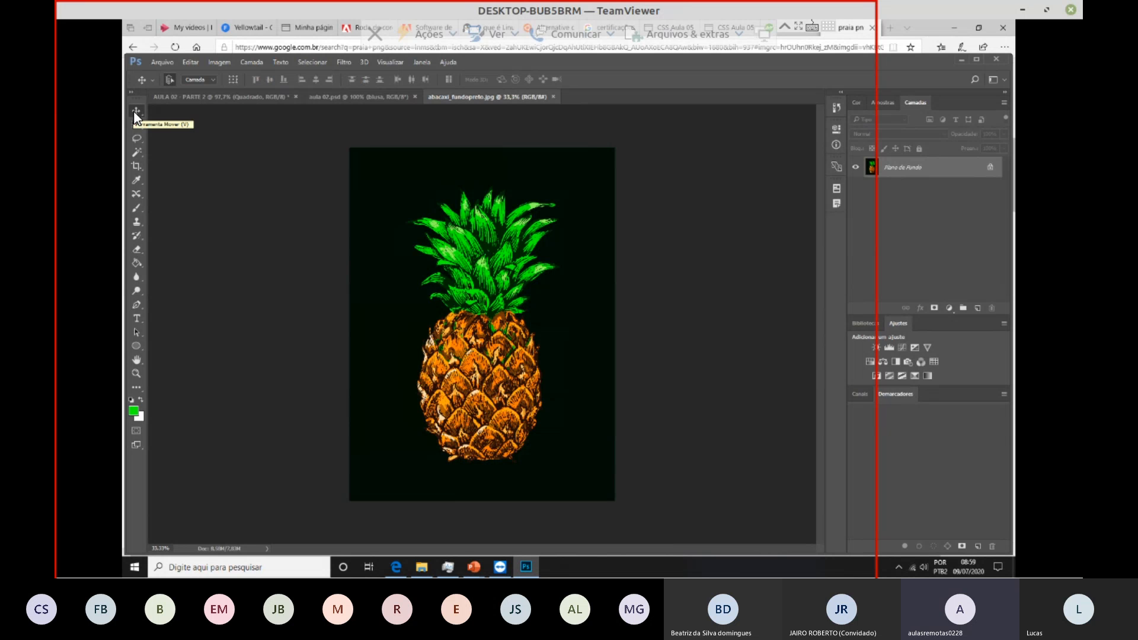
{"action": "left_click", "coordinate": [989, 168]}
{"action": "double_click", "coordinate": [992, 172]}
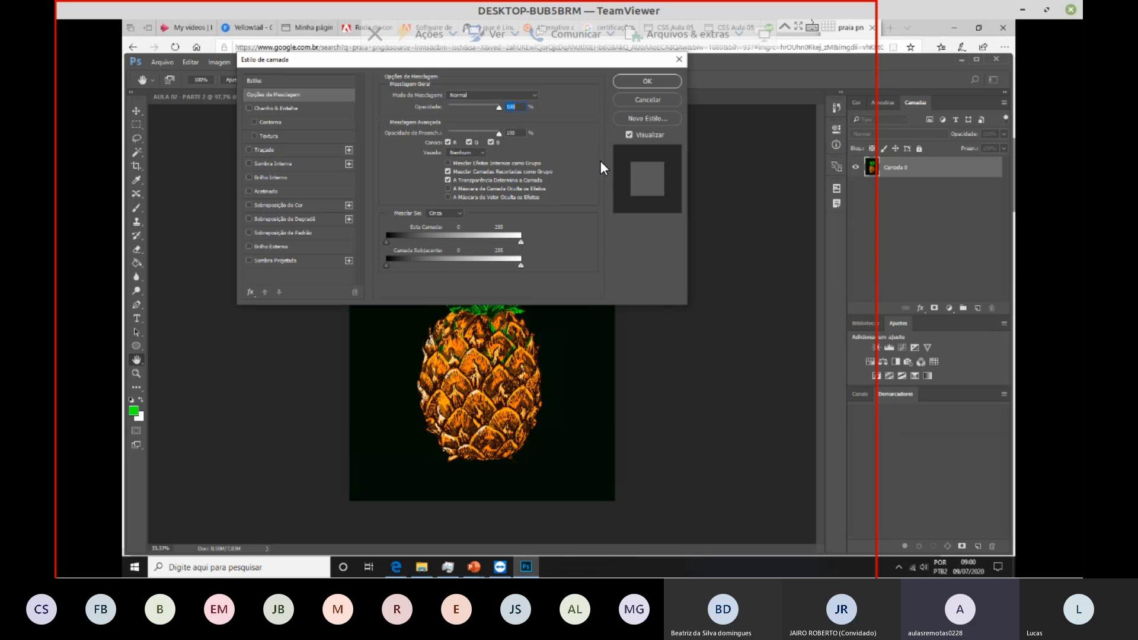
{"action": "left_click", "coordinate": [645, 80]}
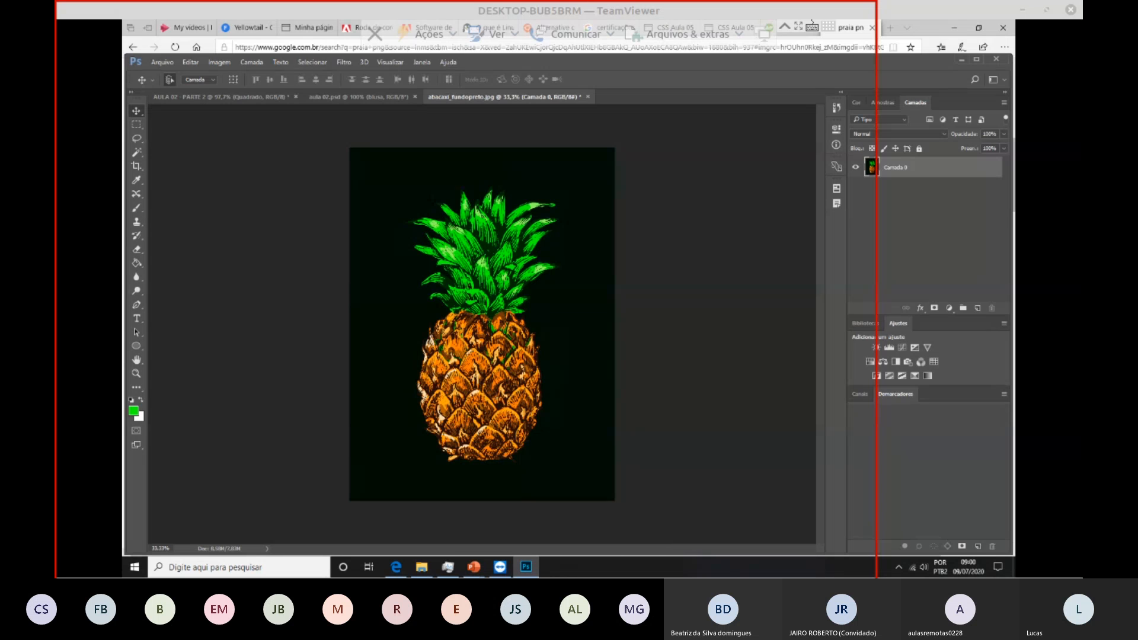
{"action": "key", "text": "XF86AudioRaiseVolume"}
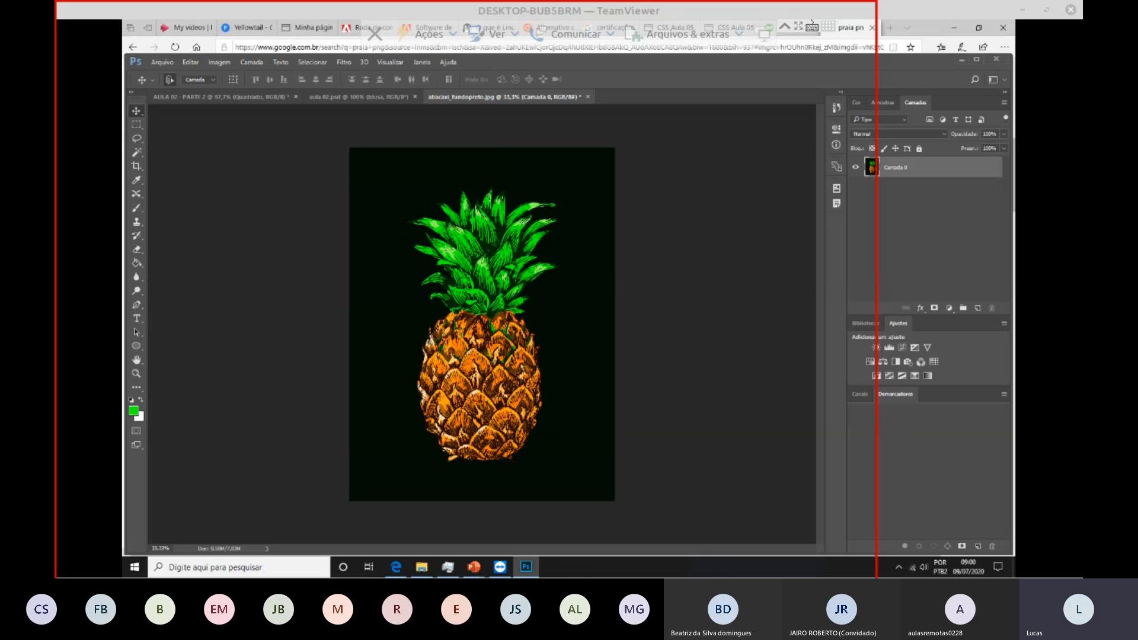
{"action": "key", "text": "XF86AudioMute"}
{"action": "key", "text": "XF86AudioMute"}
{"action": "key", "text": "XF86AudioMute"}
Step: Select the black area around the pineapple with the Magic Wand, delete it to transparency, and clear the selection
{"action": "left_click", "coordinate": [136, 155]}
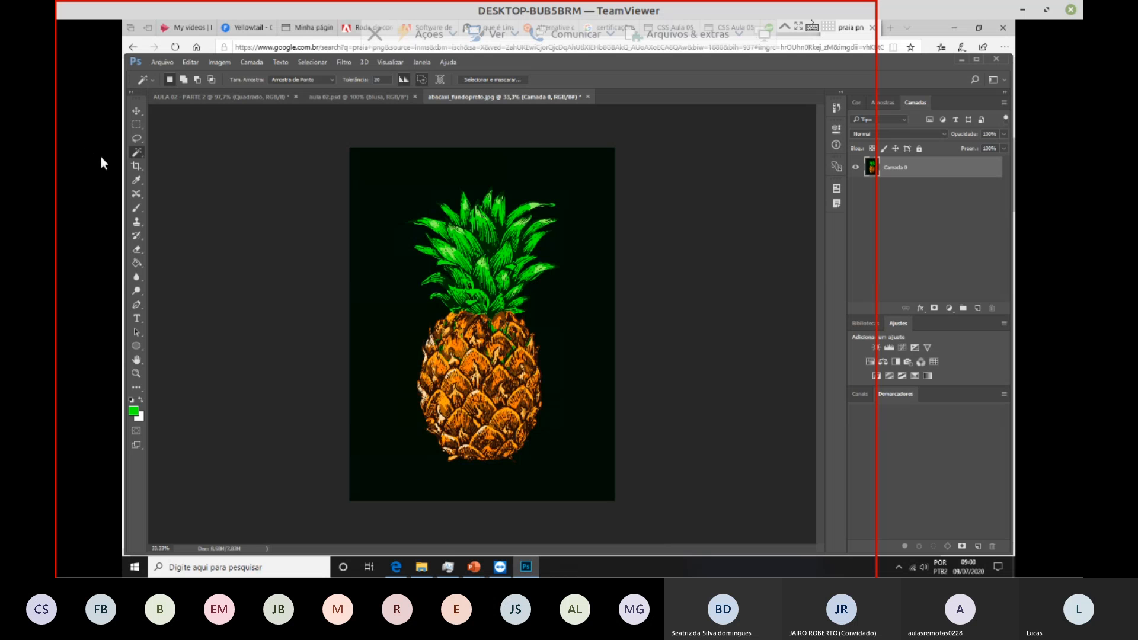
{"action": "right_click", "coordinate": [137, 153]}
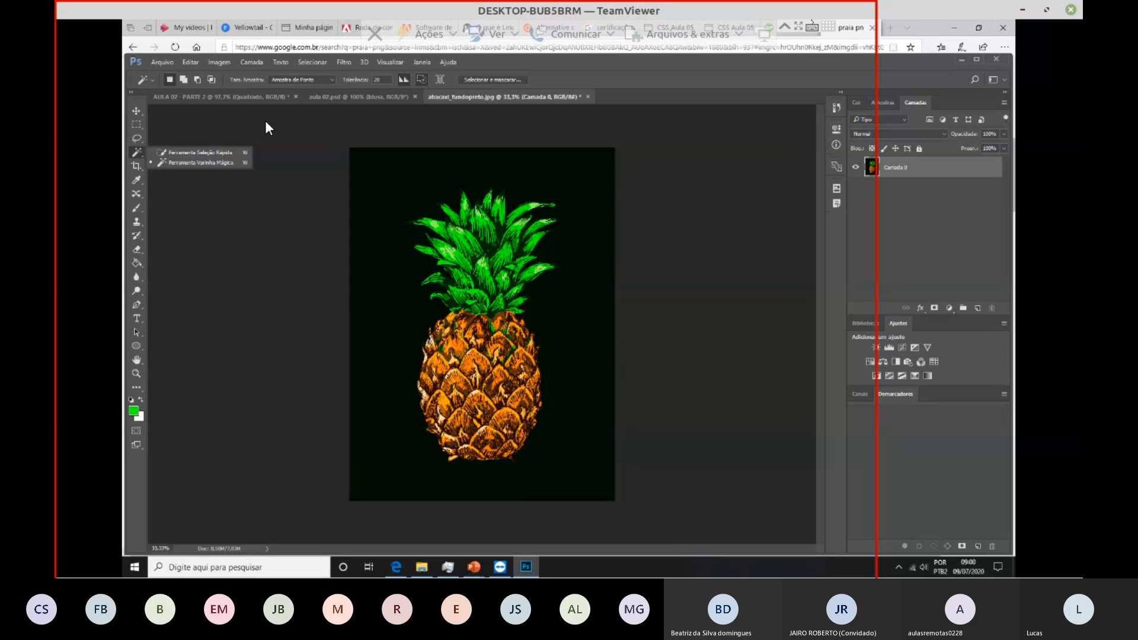
{"action": "left_click", "coordinate": [390, 174]}
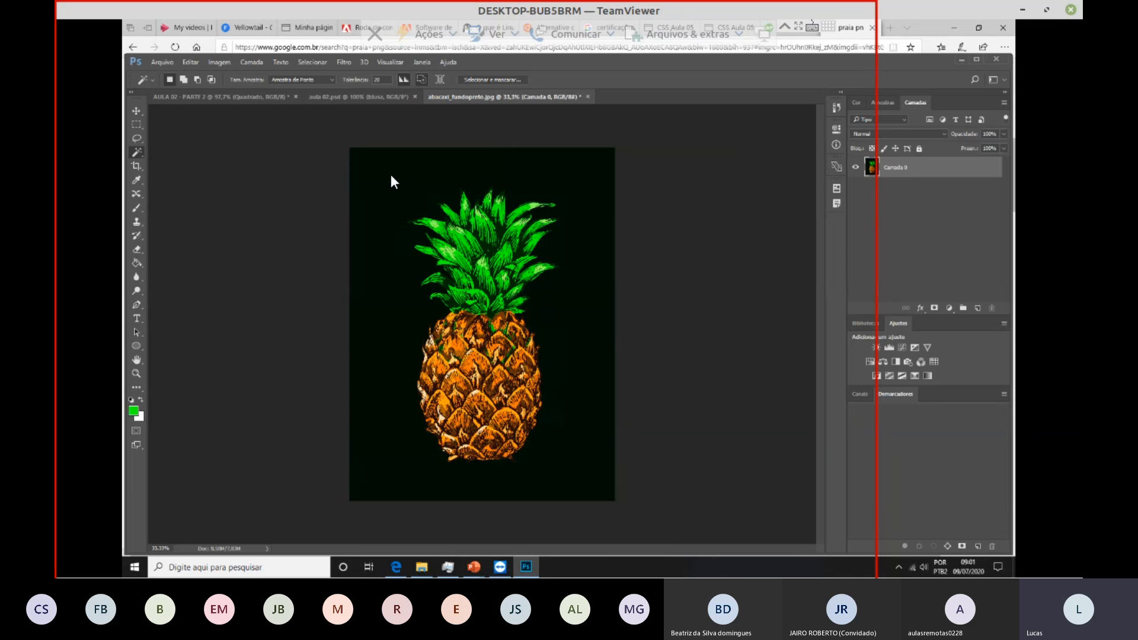
{"action": "left_click", "coordinate": [390, 174]}
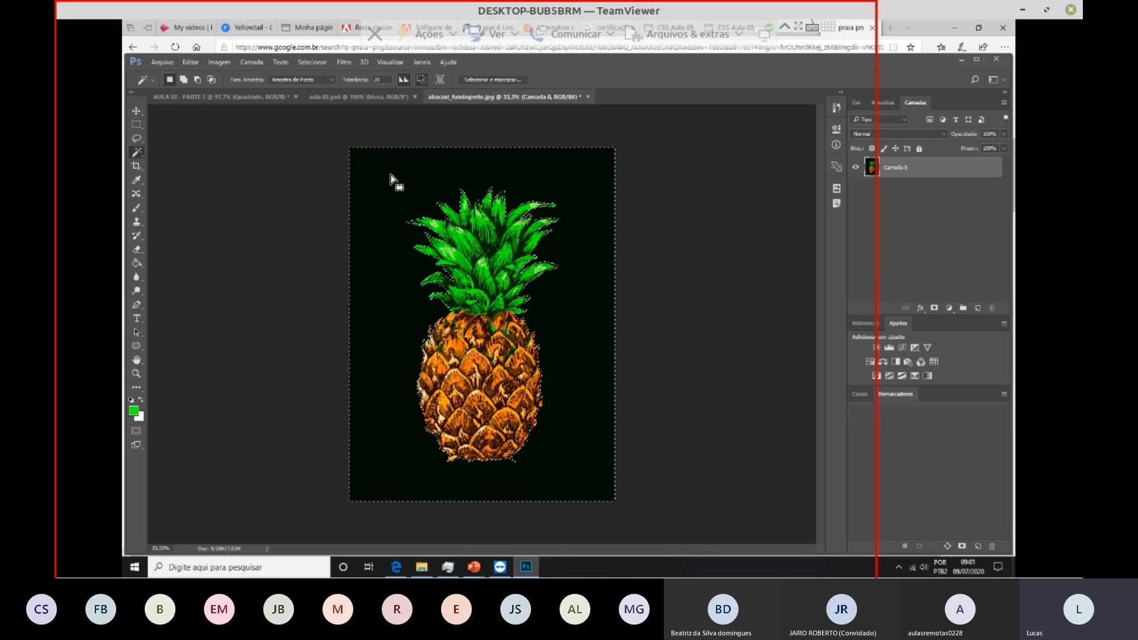
{"action": "key", "text": "Delete"}
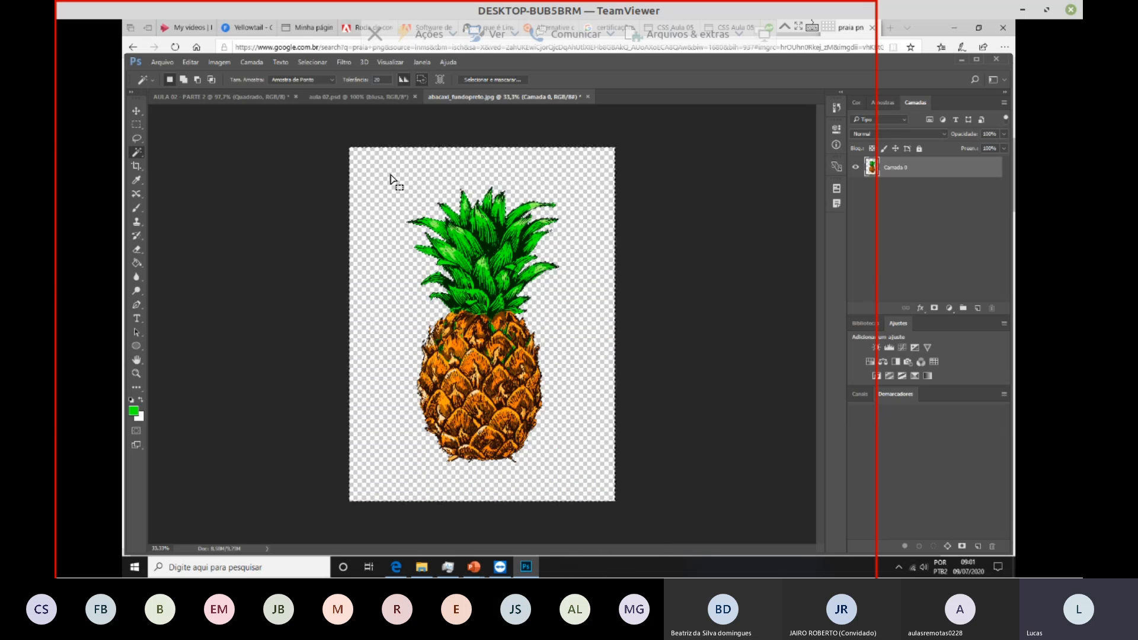
{"action": "key", "text": "ctrl+d"}
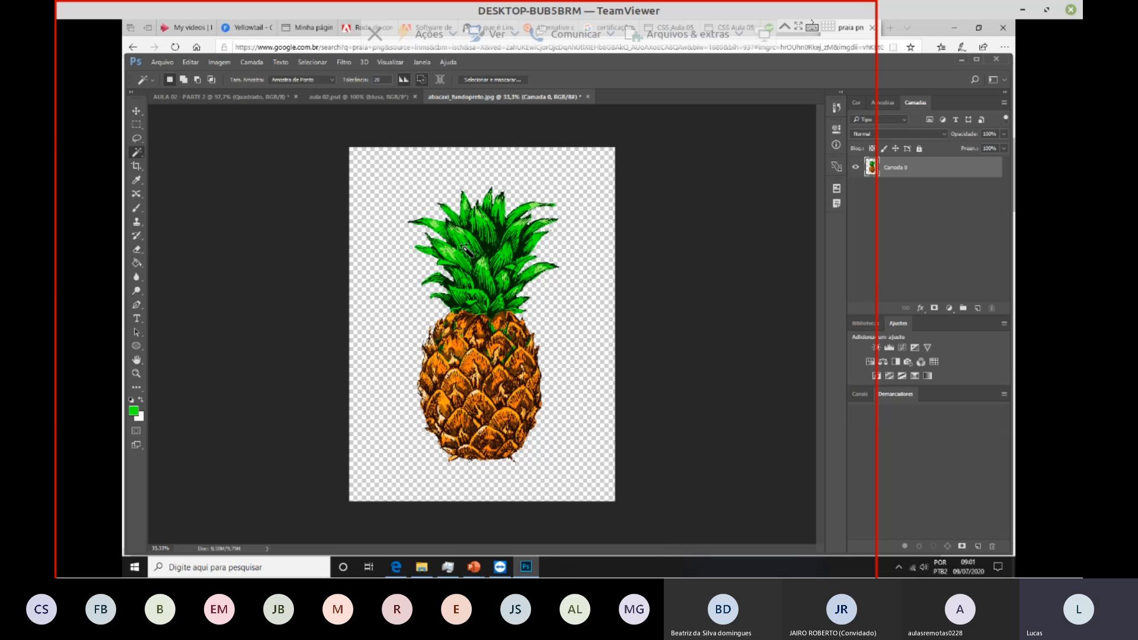
Step: Open the basket image cesta.jpg, accepting the color profile prompt
{"action": "left_click", "coordinate": [217, 62]}
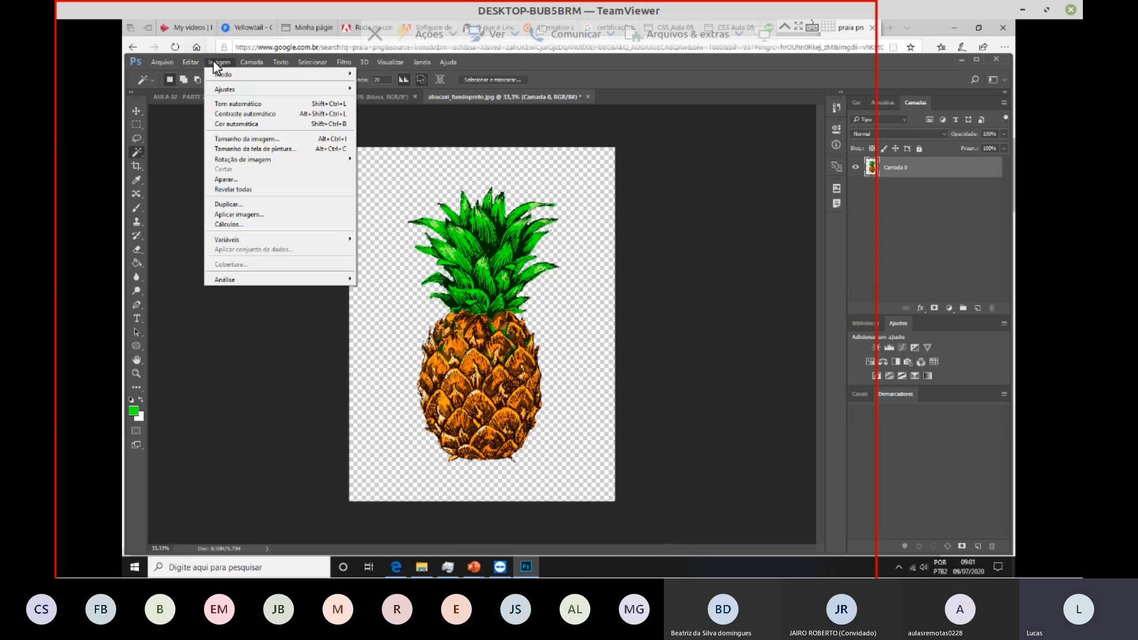
{"action": "mouse_move", "coordinate": [162, 62]}
{"action": "left_click", "coordinate": [171, 84]}
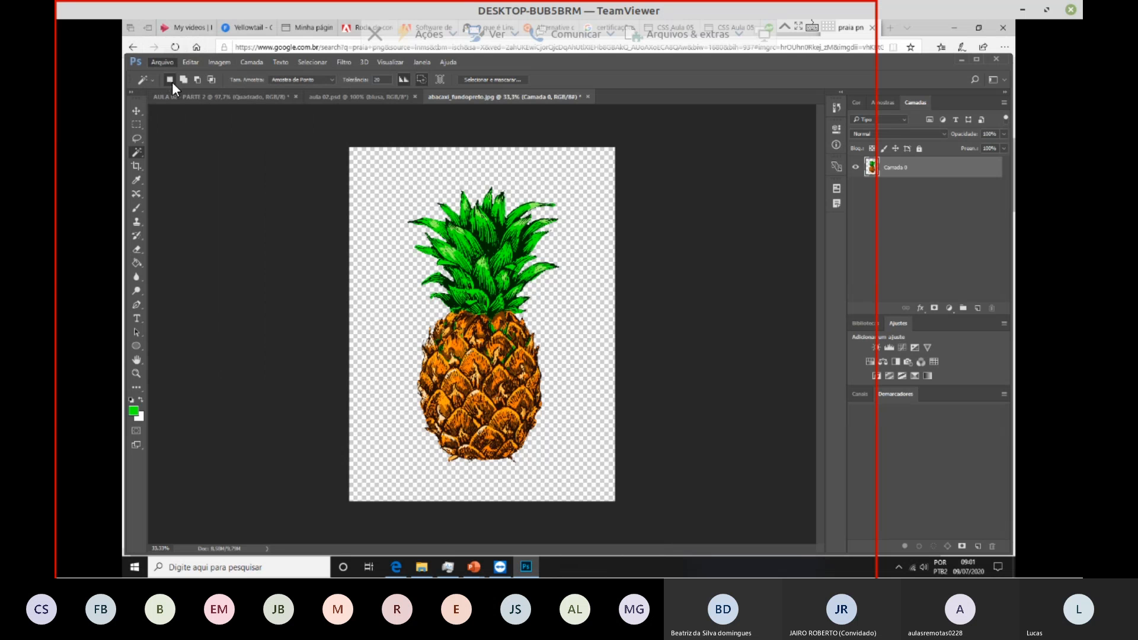
{"action": "left_click", "coordinate": [538, 243]}
{"action": "double_click", "coordinate": [537, 244]}
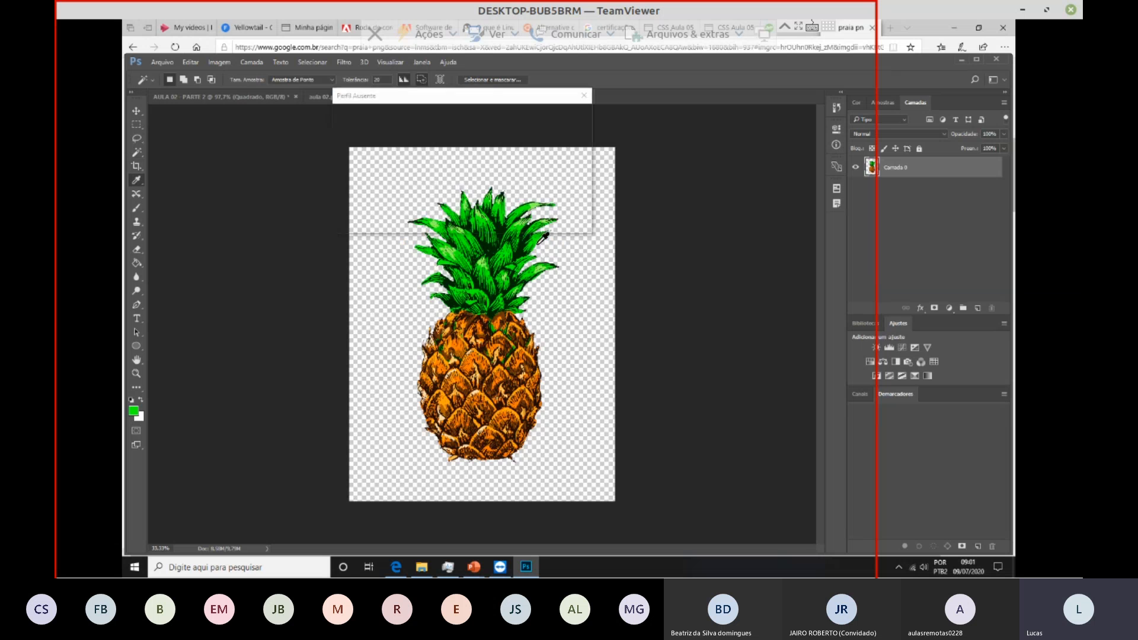
{"action": "left_click", "coordinate": [515, 219]}
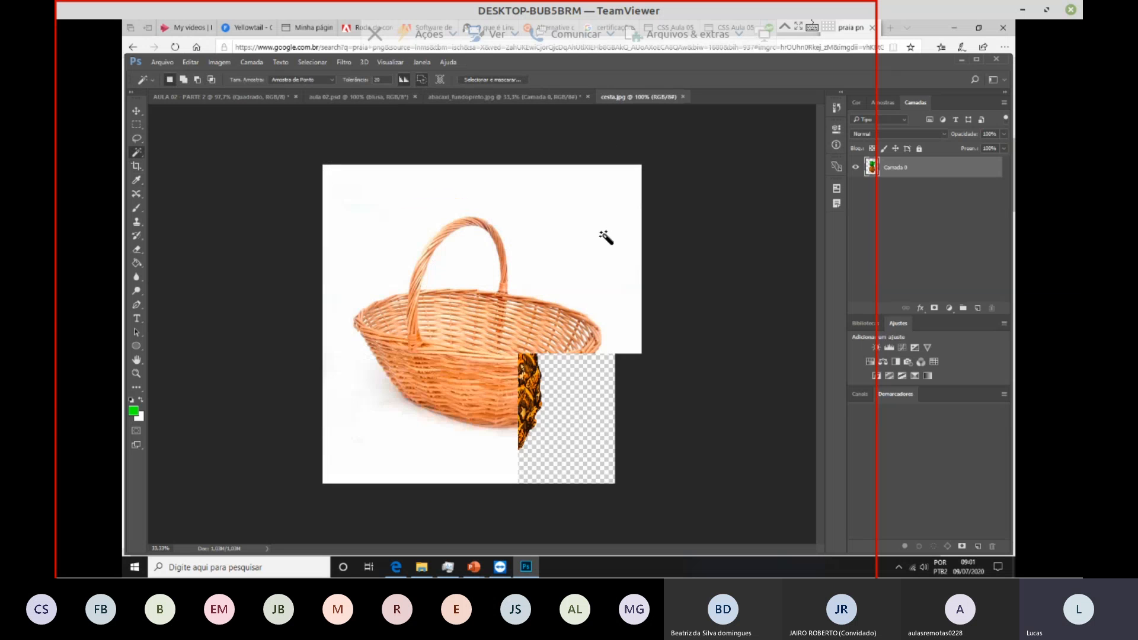
Step: Copy the pineapple from abacaxi_fundopreto.jpg with a rectangular marquee selection and paste it into cesta.jpg as a new layer
{"action": "left_click", "coordinate": [543, 101]}
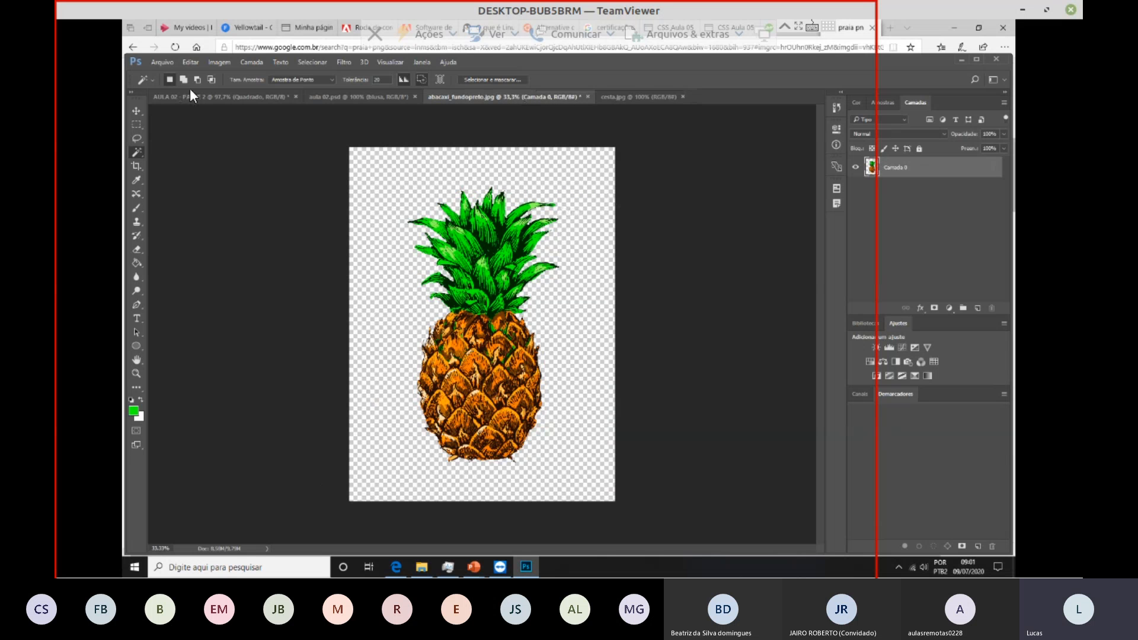
{"action": "left_click", "coordinate": [138, 110]}
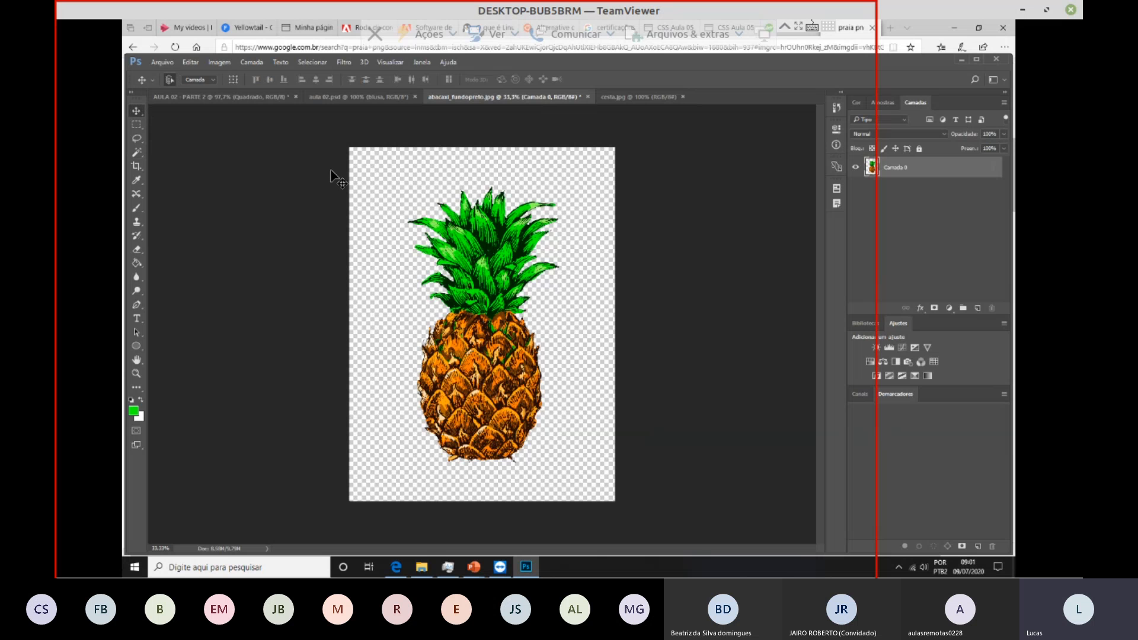
{"action": "left_click", "coordinate": [136, 124]}
{"action": "left_click_drag", "start_coordinate": [376, 175], "coordinate": [603, 479]}
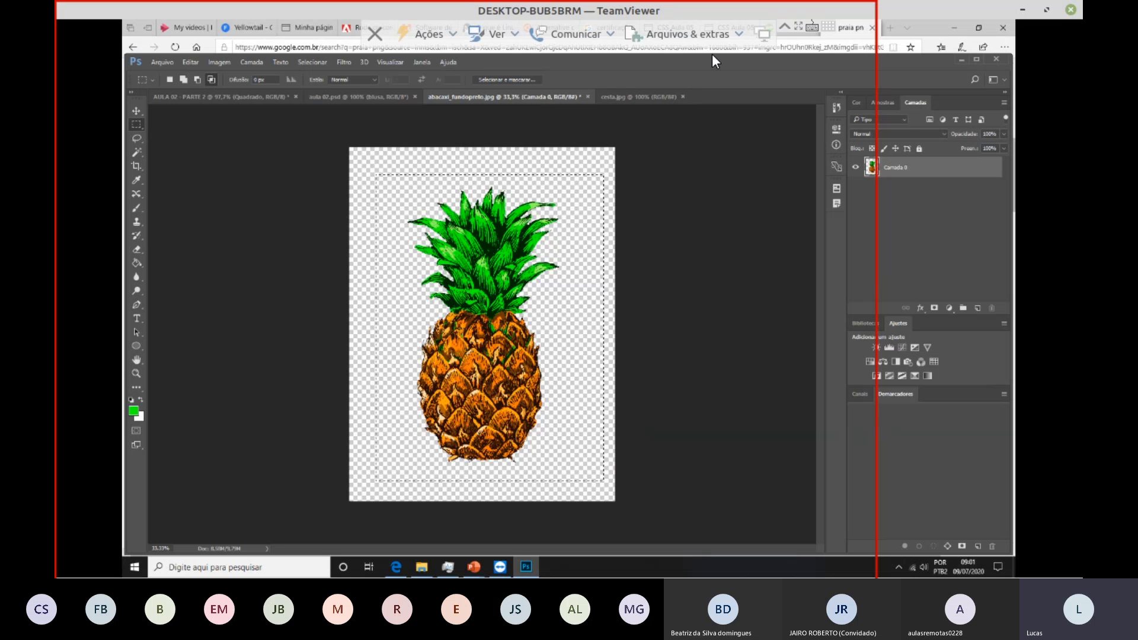
{"action": "left_click", "coordinate": [630, 98]}
{"action": "key", "text": "ctrl+v"}
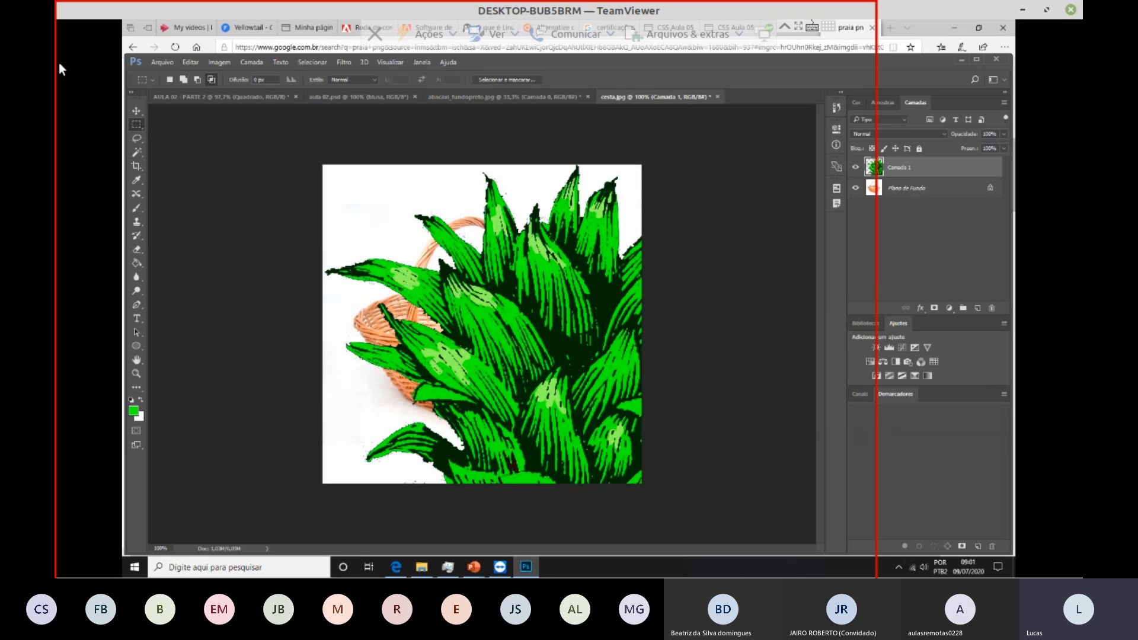
Step: Move the pasted pineapple and scale it down with Free Transform until it fits inside the basket
{"action": "left_click", "coordinate": [136, 111]}
{"action": "left_click_drag", "start_coordinate": [509, 269], "coordinate": [432, 252]}
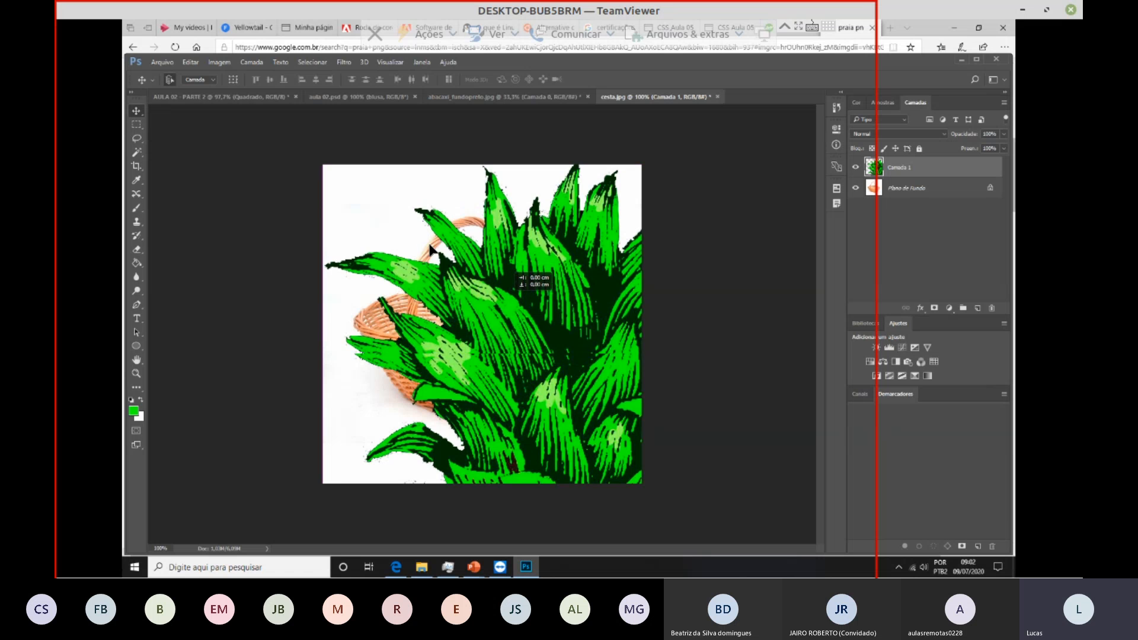
{"action": "left_click_drag", "start_coordinate": [488, 297], "coordinate": [442, 259]}
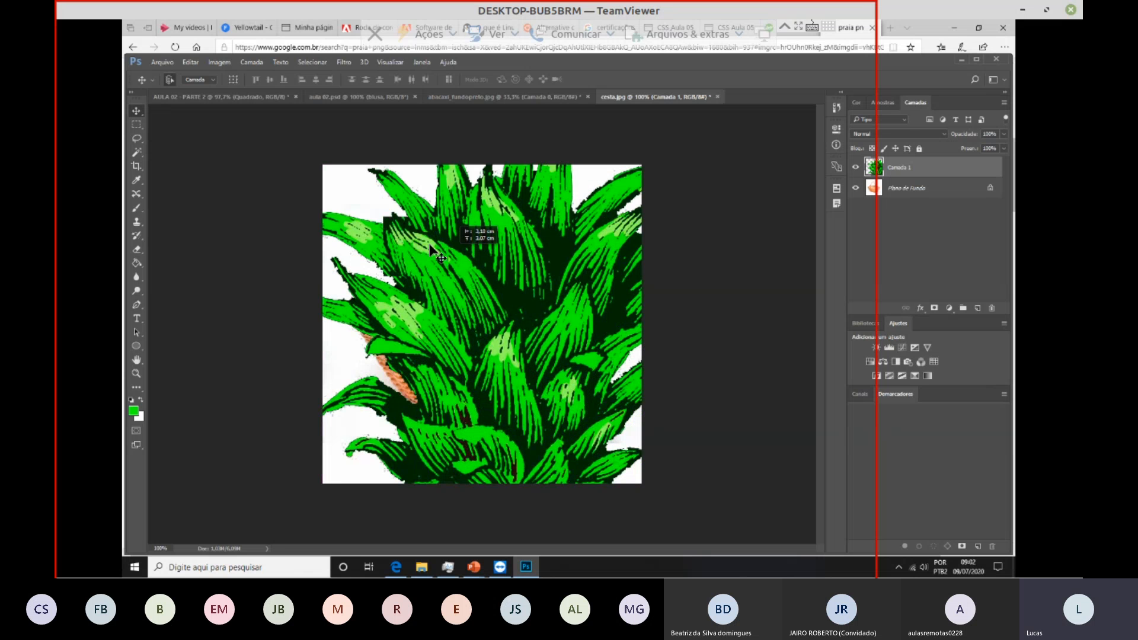
{"action": "key", "text": "ctrl+z"}
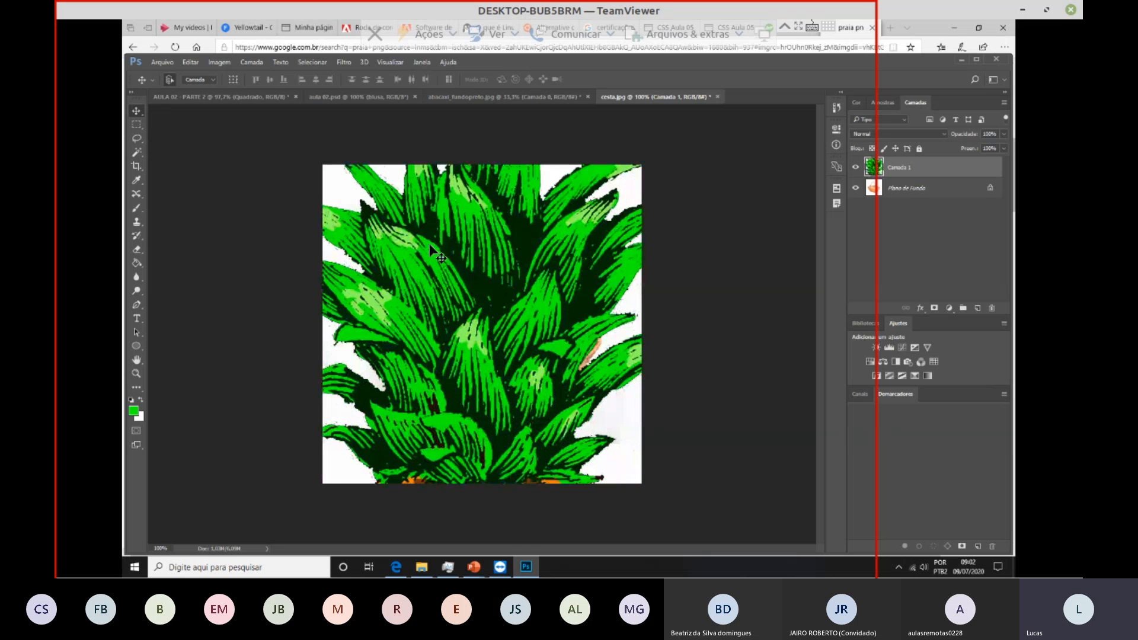
{"action": "key", "text": "ctrl+t"}
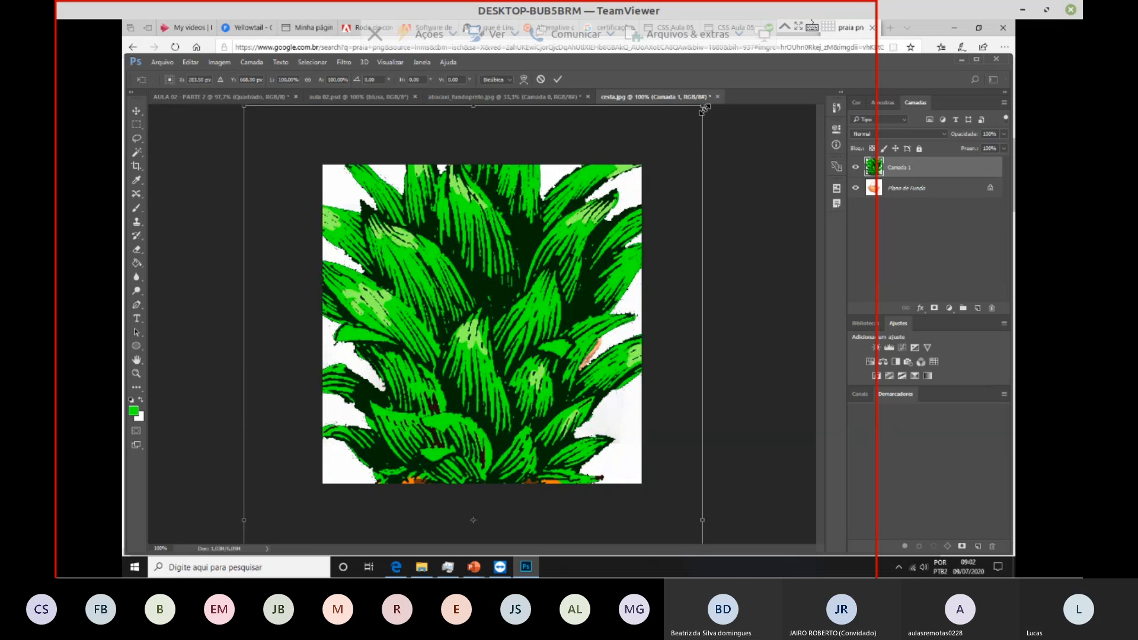
{"action": "left_click_drag", "start_coordinate": [704, 108], "coordinate": [646, 207]}
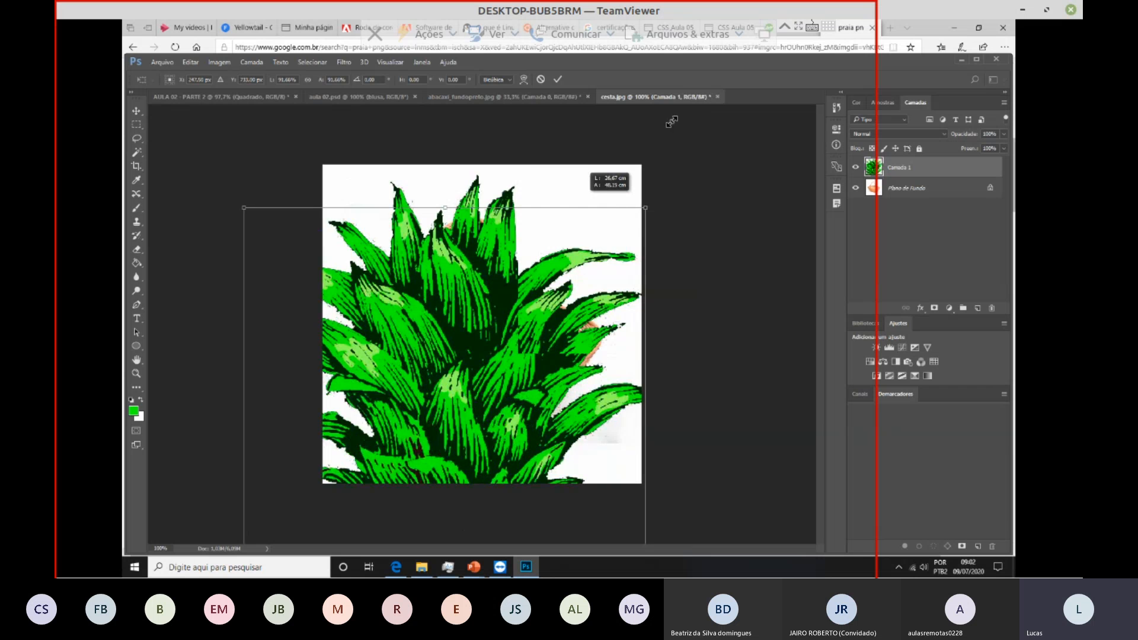
{"action": "left_click_drag", "start_coordinate": [672, 123], "coordinate": [459, 352]}
{"action": "left_click_drag", "start_coordinate": [419, 462], "coordinate": [522, 197]}
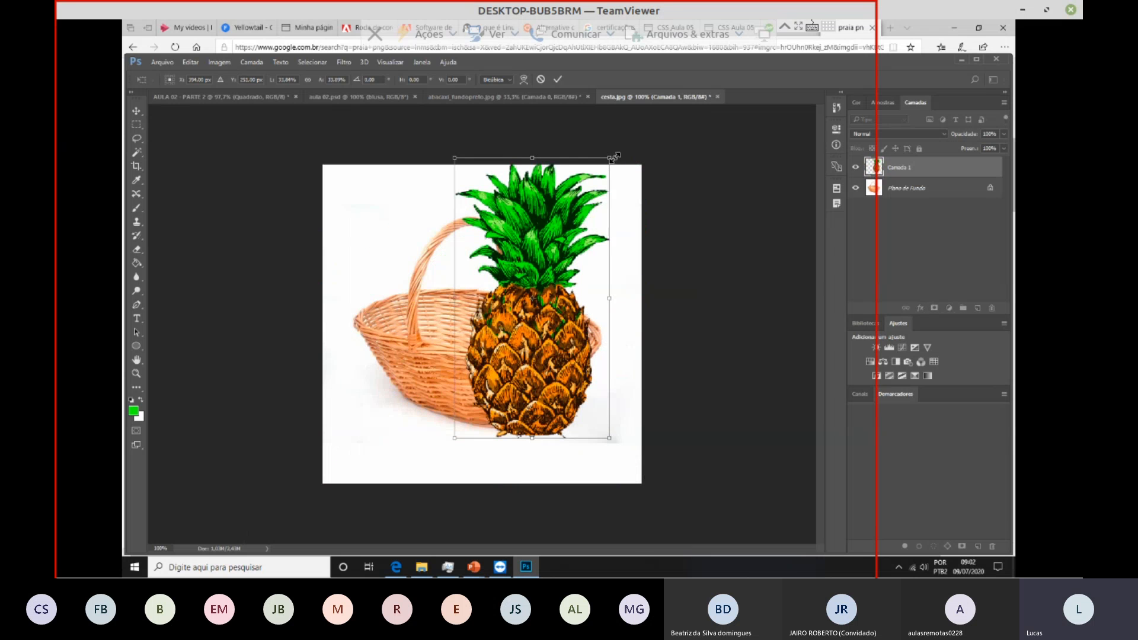
{"action": "left_click_drag", "start_coordinate": [615, 156], "coordinate": [540, 282]}
{"action": "left_click_drag", "start_coordinate": [473, 355], "coordinate": [481, 309]}
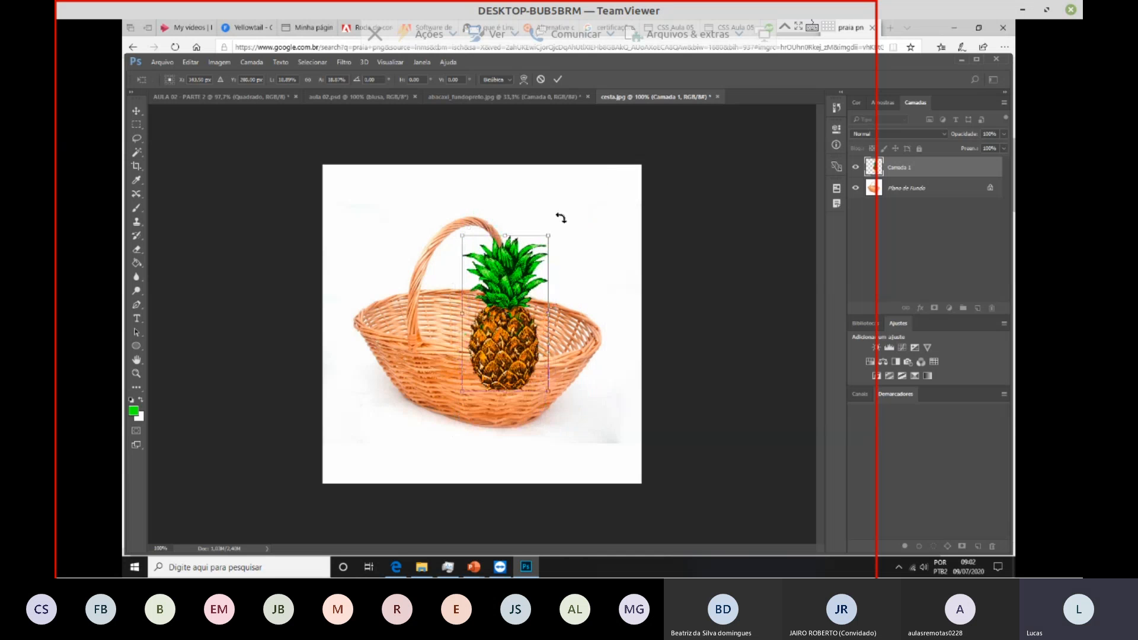
Step: Tilt the pineapple clockwise, enlarge it slightly, apply the transform, and place it leaning over the basket's right side
{"action": "left_click_drag", "start_coordinate": [553, 221], "coordinate": [594, 260]}
{"action": "left_click_drag", "start_coordinate": [523, 330], "coordinate": [567, 333]}
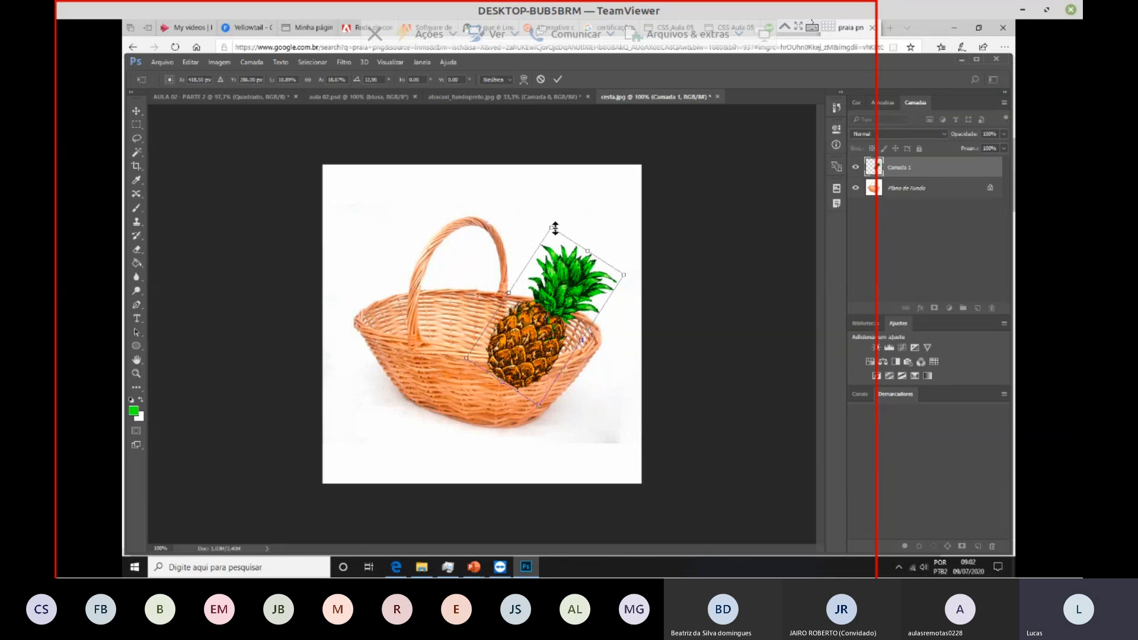
{"action": "left_click_drag", "start_coordinate": [550, 230], "coordinate": [553, 202]}
{"action": "left_click_drag", "start_coordinate": [568, 256], "coordinate": [543, 164]}
{"action": "key", "text": "Return"}
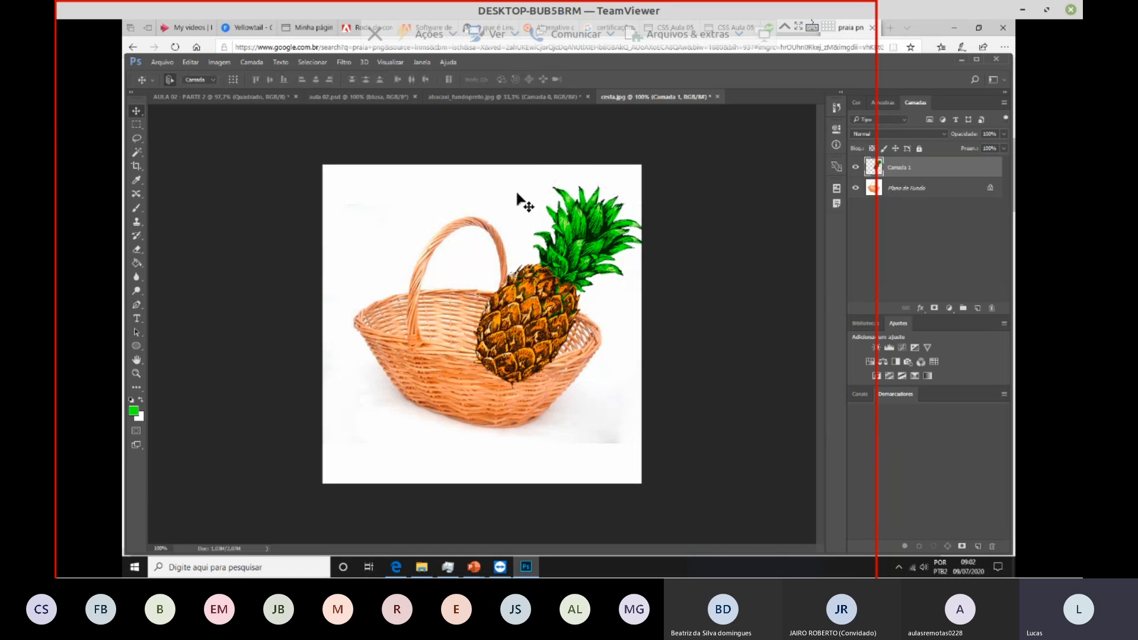
{"action": "left_click_drag", "start_coordinate": [546, 306], "coordinate": [529, 337]}
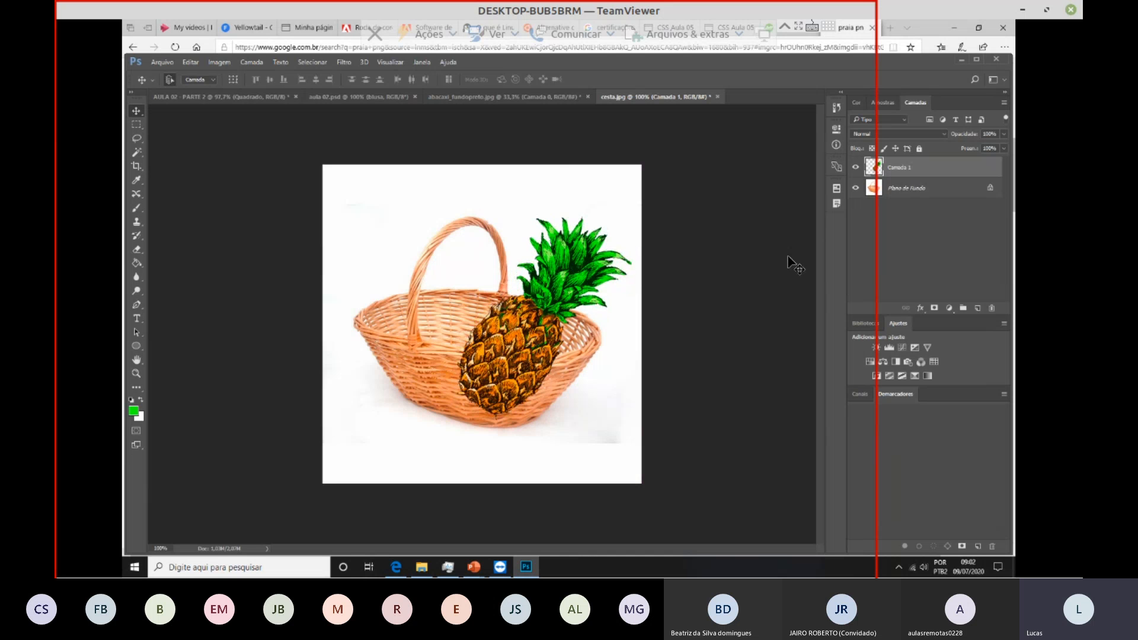
Step: Convert the basket's locked background to a regular layer, and try the pineapple layer beneath it before restoring the order
{"action": "left_click_drag", "start_coordinate": [904, 168], "coordinate": [889, 197]}
{"action": "double_click", "coordinate": [948, 188]}
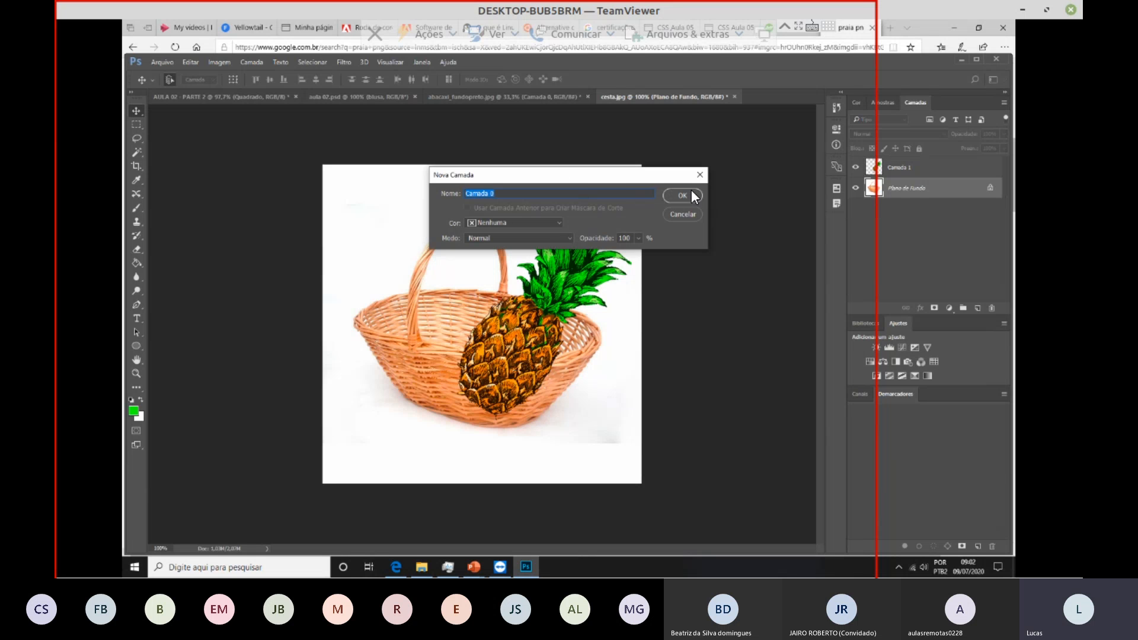
{"action": "left_click", "coordinate": [691, 190]}
{"action": "left_click_drag", "start_coordinate": [901, 168], "coordinate": [905, 197]}
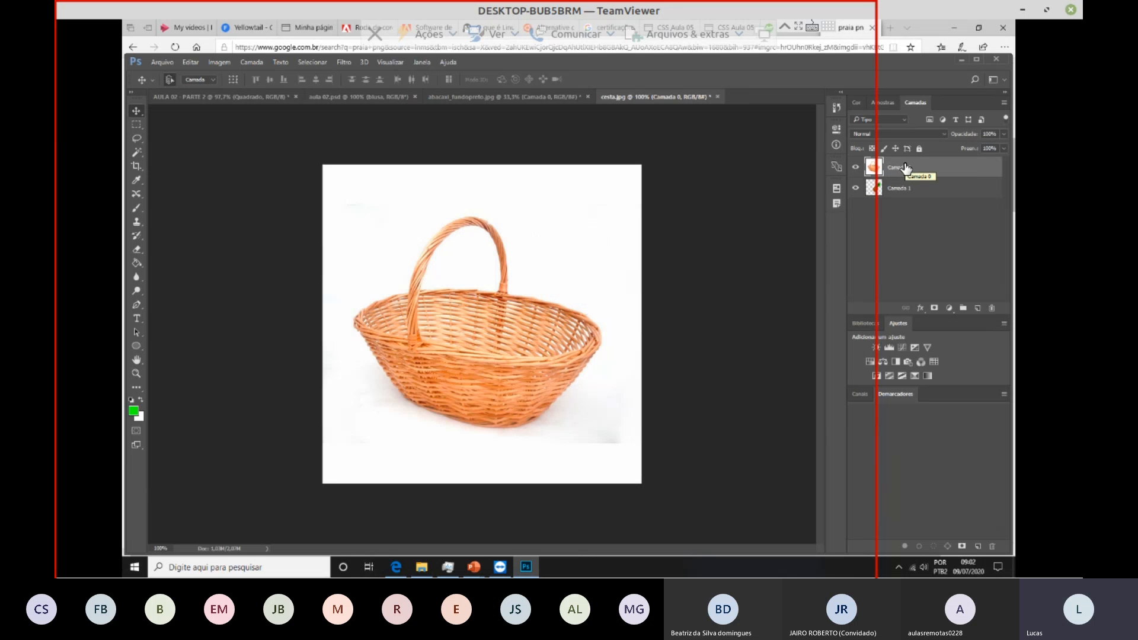
{"action": "left_click_drag", "start_coordinate": [905, 169], "coordinate": [905, 202]}
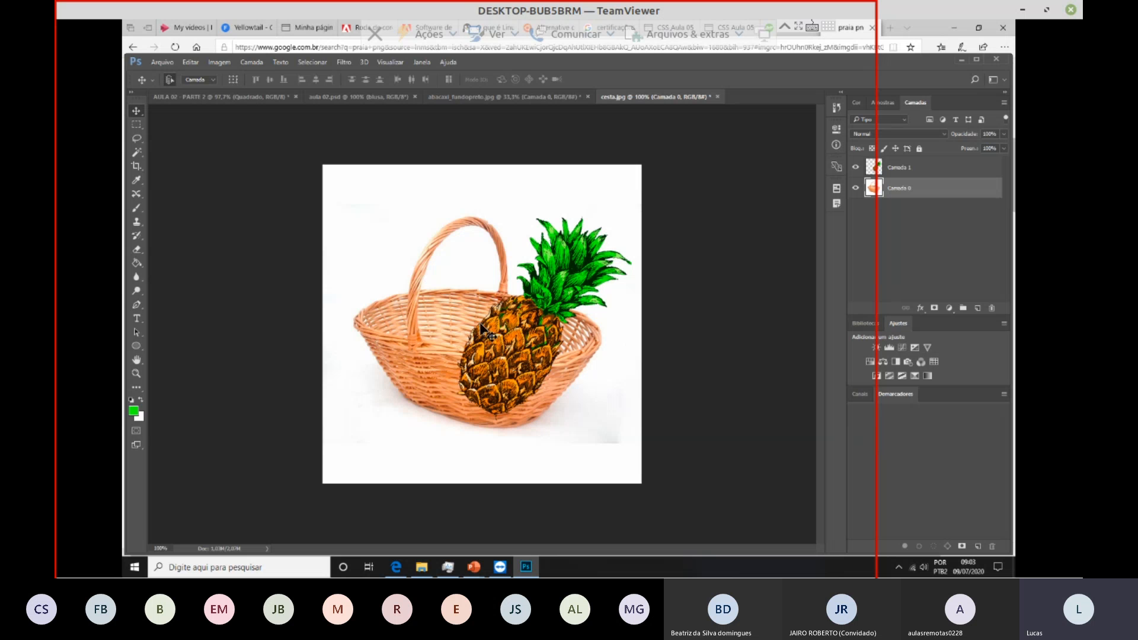
Step: Move the pineapple slightly lower so its base reaches the basket's bottom edge
{"action": "left_click_drag", "start_coordinate": [514, 336], "coordinate": [505, 350]}
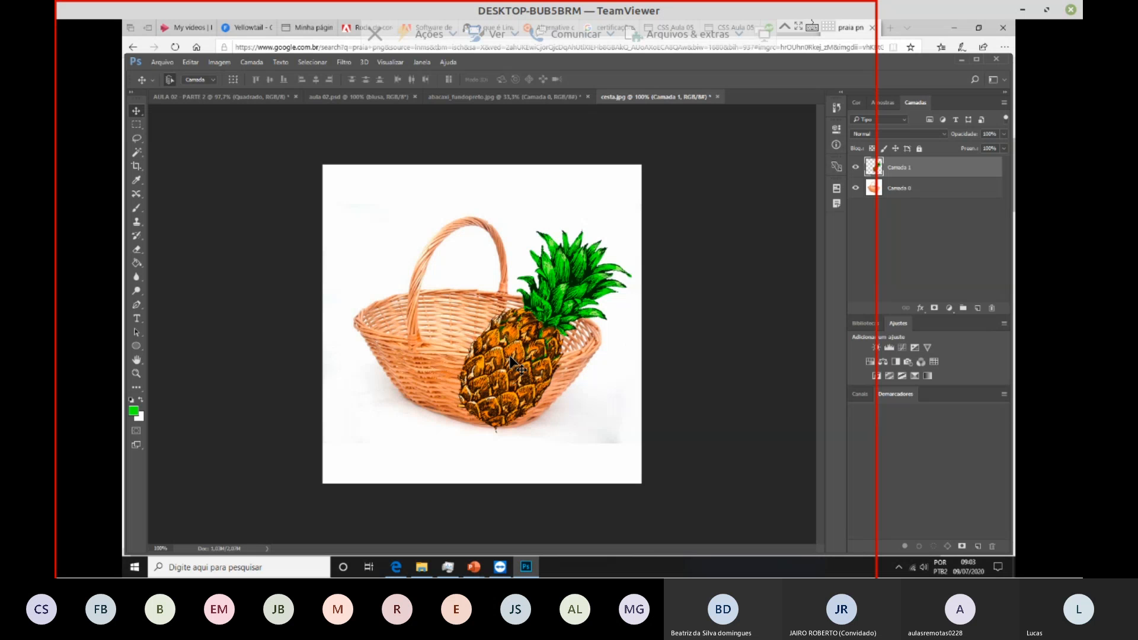
{"action": "key", "text": "XF86AudioRaiseVolume"}
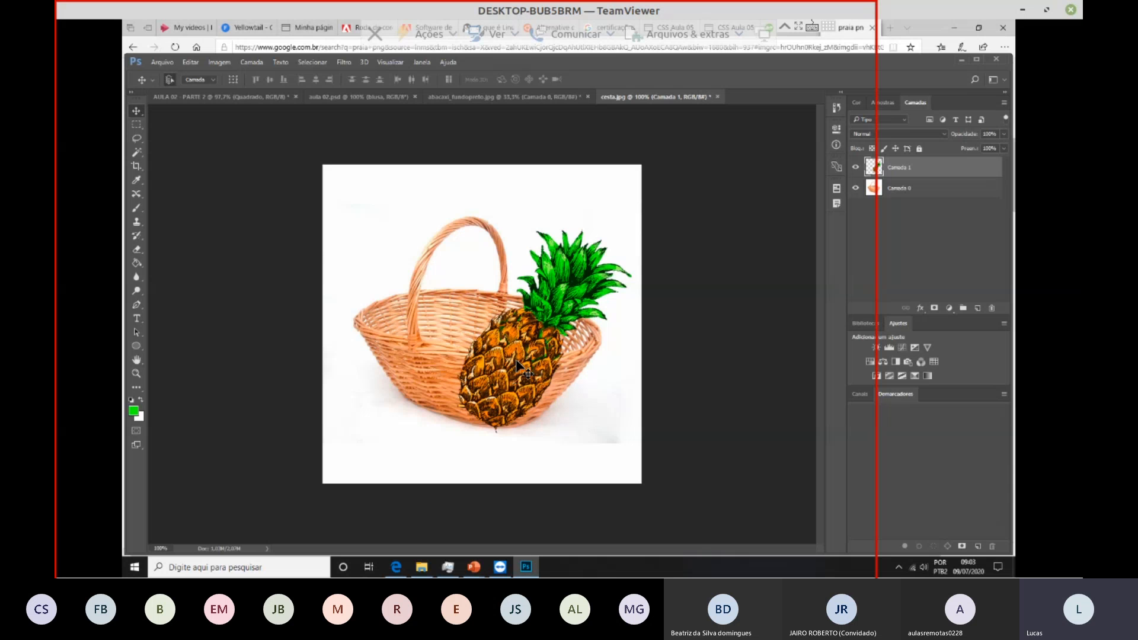
{"action": "key", "text": "XF86AudioMute"}
Step: Hide the pineapple layer and outline the front wall of the basket with the Lasso tool
{"action": "left_click", "coordinate": [855, 187]}
{"action": "left_click", "coordinate": [857, 168]}
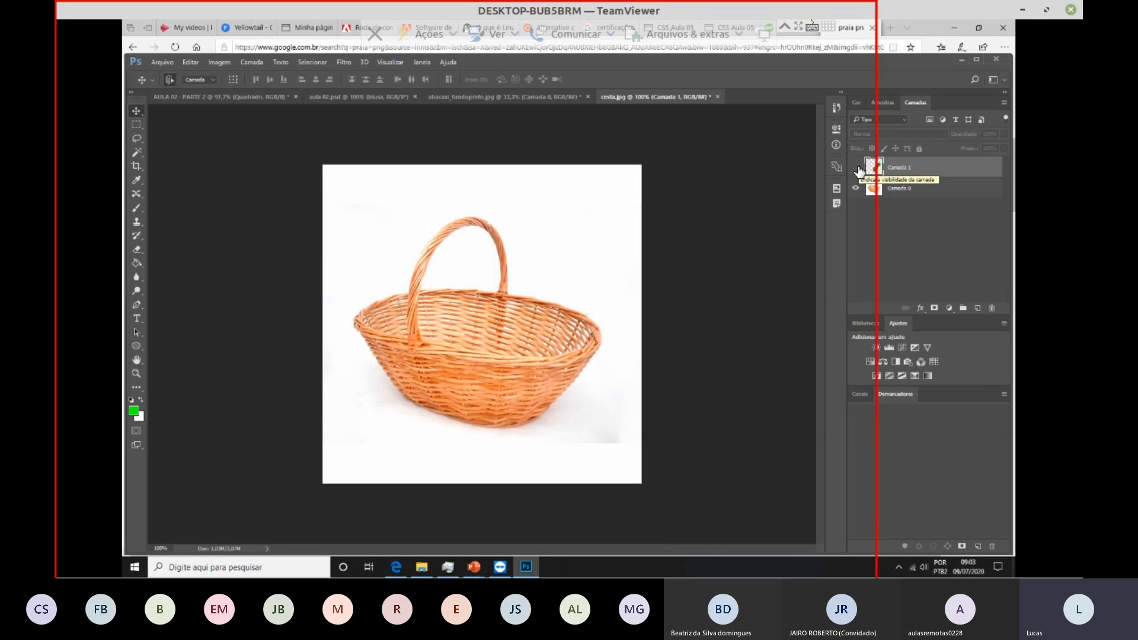
{"action": "left_click", "coordinate": [857, 168]}
{"action": "left_click", "coordinate": [856, 168]}
{"action": "left_click_drag", "start_coordinate": [136, 140], "coordinate": [186, 141]}
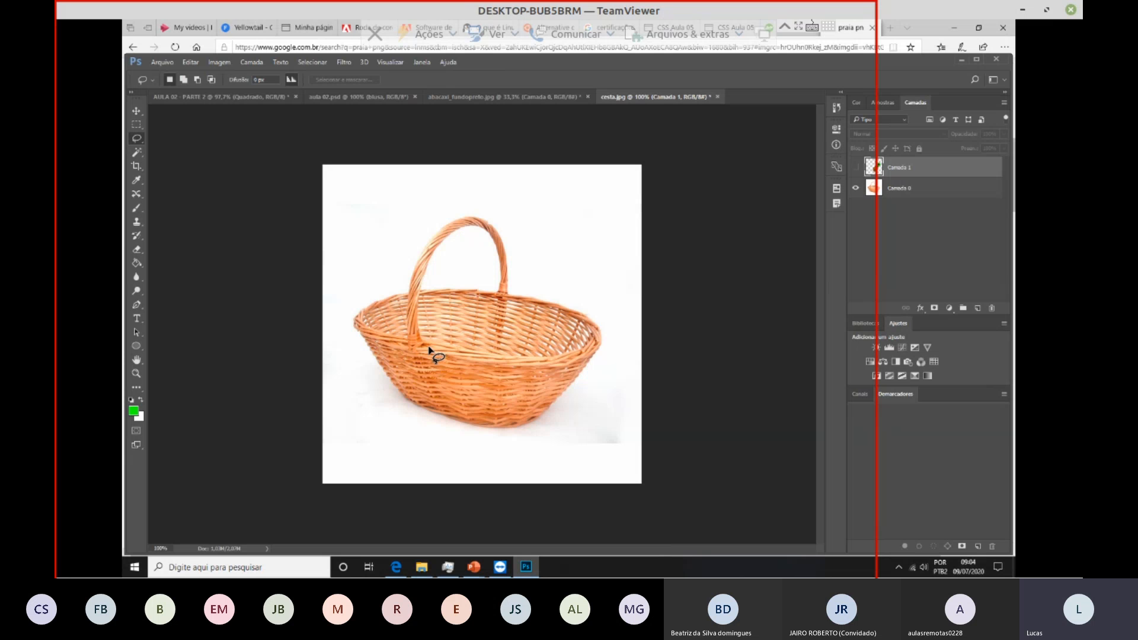
{"action": "mouse_move", "coordinate": [429, 347]}
{"action": "left_mouse_down"}
{"action": "mouse_move", "coordinate": [439, 414]}
{"action": "mouse_move", "coordinate": [498, 430]}
{"action": "mouse_move", "coordinate": [549, 413]}
{"action": "mouse_move", "coordinate": [591, 350]}
{"action": "mouse_move", "coordinate": [528, 358]}
{"action": "mouse_move", "coordinate": [429, 351]}
{"action": "left_mouse_up"}
Step: Copy the selected basket front to a new layer above the pineapple, show the pineapple, and compare with the copy hidden
{"action": "left_click", "coordinate": [898, 193]}
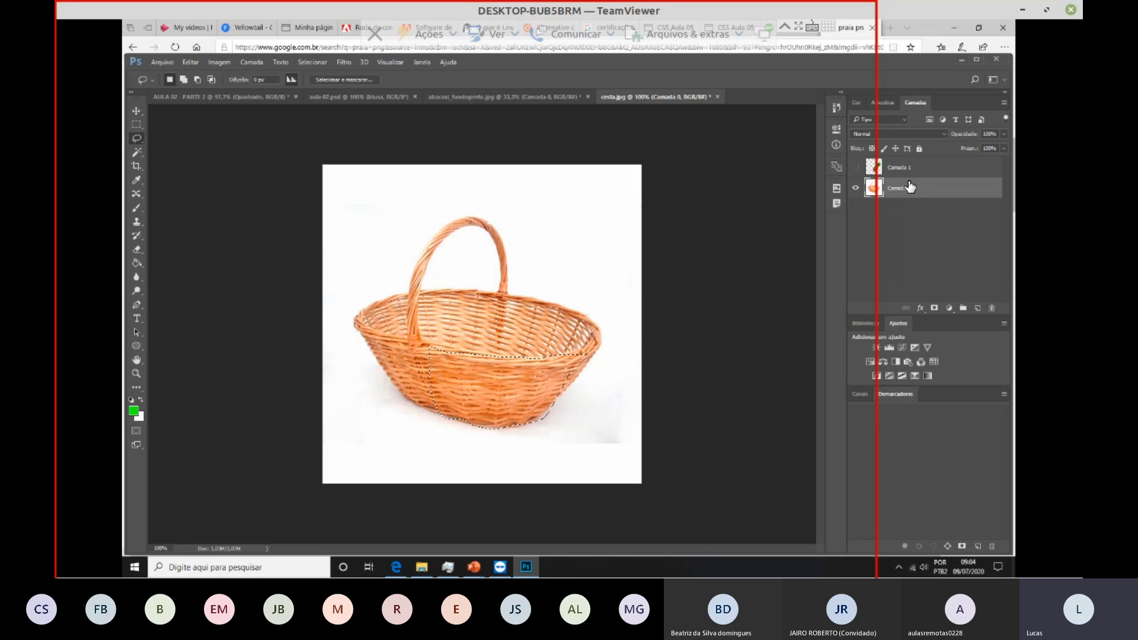
{"action": "key", "text": "ctrl+j"}
{"action": "left_click_drag", "start_coordinate": [910, 194], "coordinate": [903, 169]}
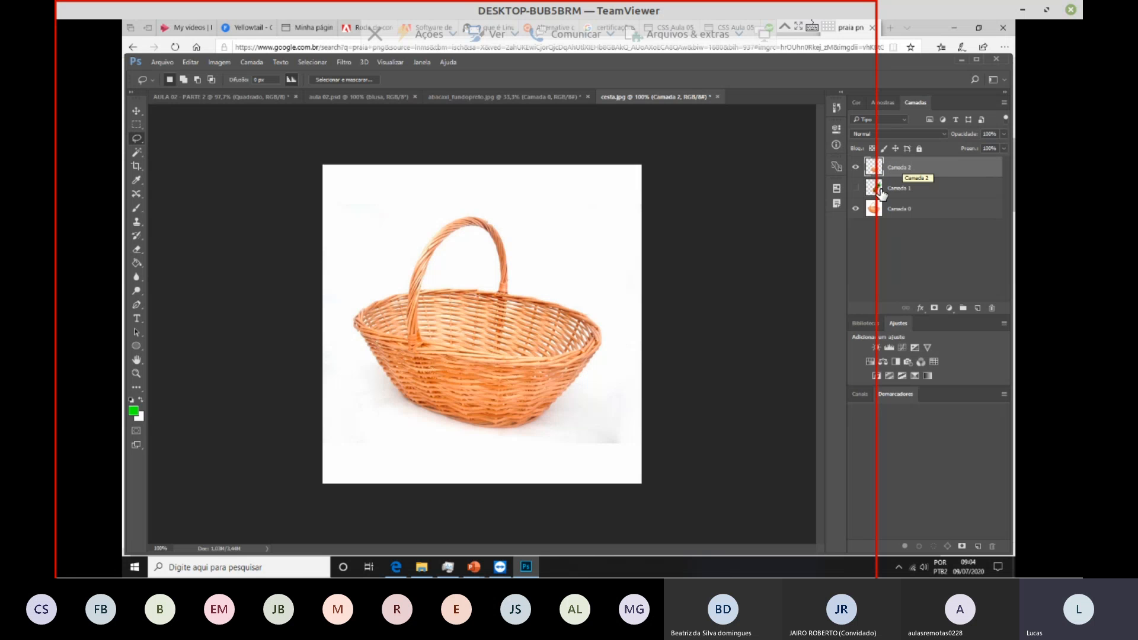
{"action": "left_click", "coordinate": [855, 188]}
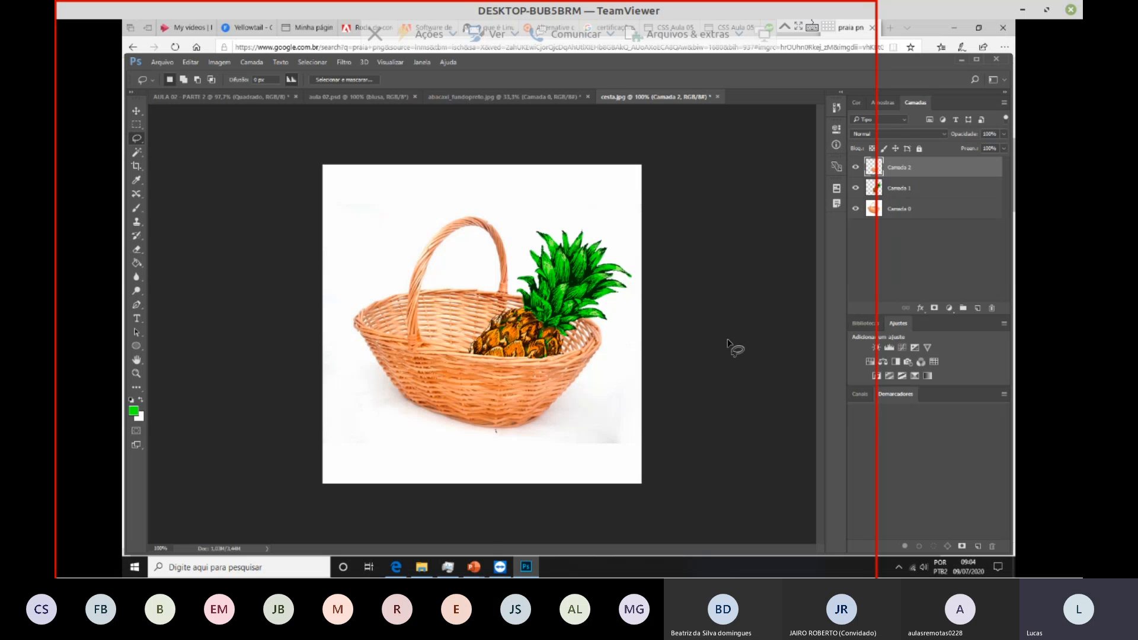
{"action": "left_click", "coordinate": [856, 167]}
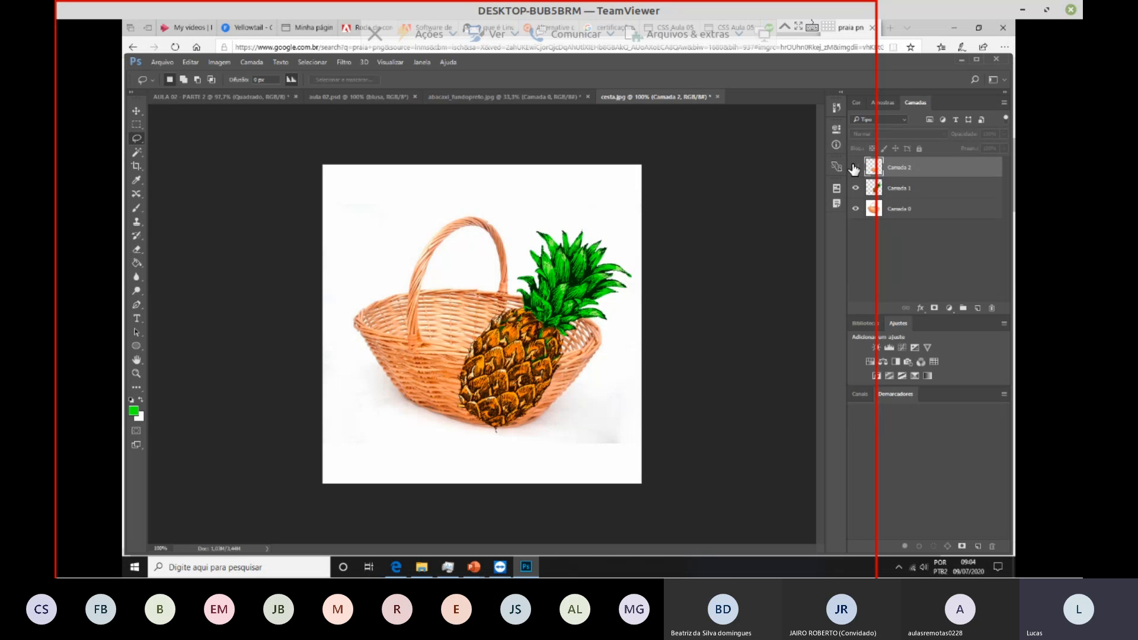
{"action": "left_click", "coordinate": [855, 167]}
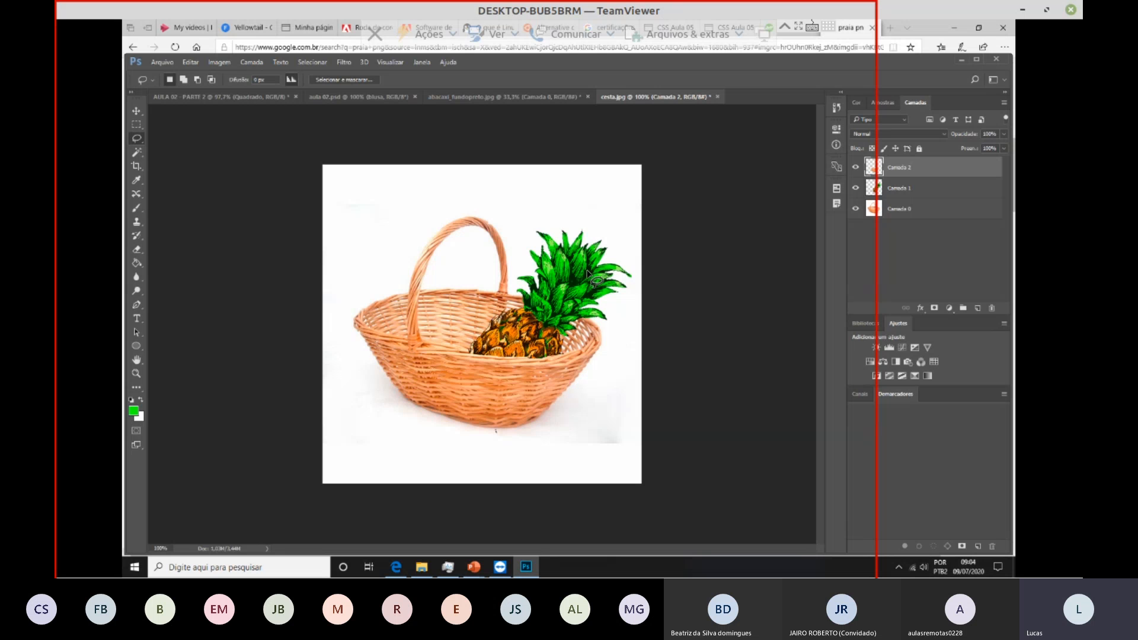
Step: Move the pineapple layer slightly up inside the basket and deselect the layers
{"action": "left_click", "coordinate": [932, 190]}
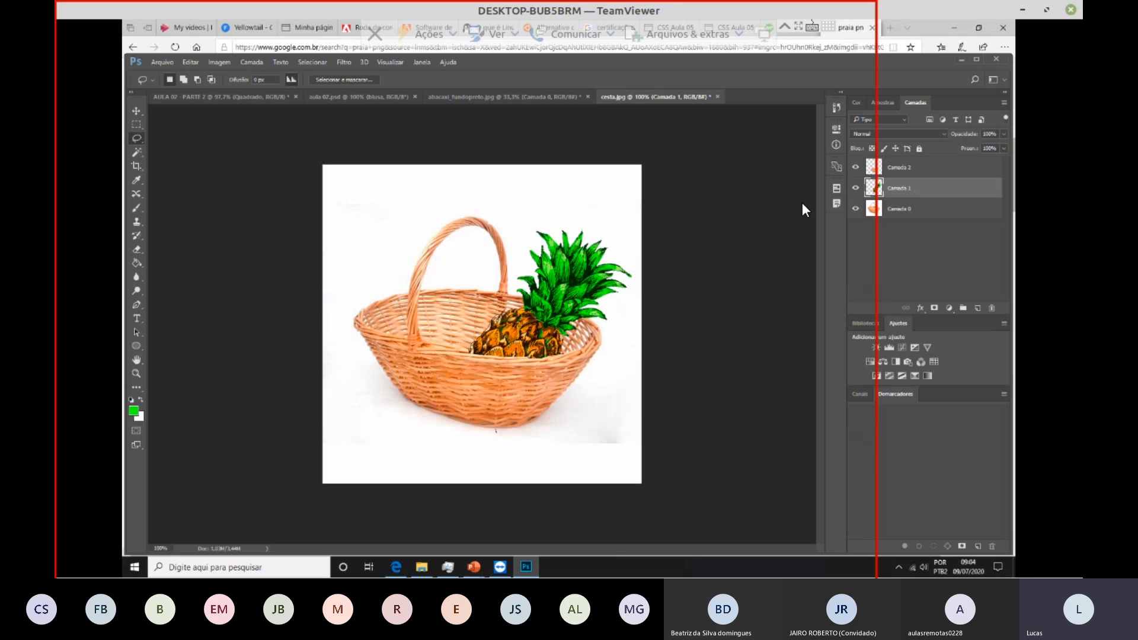
{"action": "left_click", "coordinate": [136, 111]}
{"action": "mouse_move", "coordinate": [529, 344]}
{"action": "left_mouse_down"}
{"action": "mouse_move", "coordinate": [552, 301]}
{"action": "mouse_move", "coordinate": [531, 333]}
{"action": "left_mouse_up"}
{"action": "left_click", "coordinate": [815, 318]}
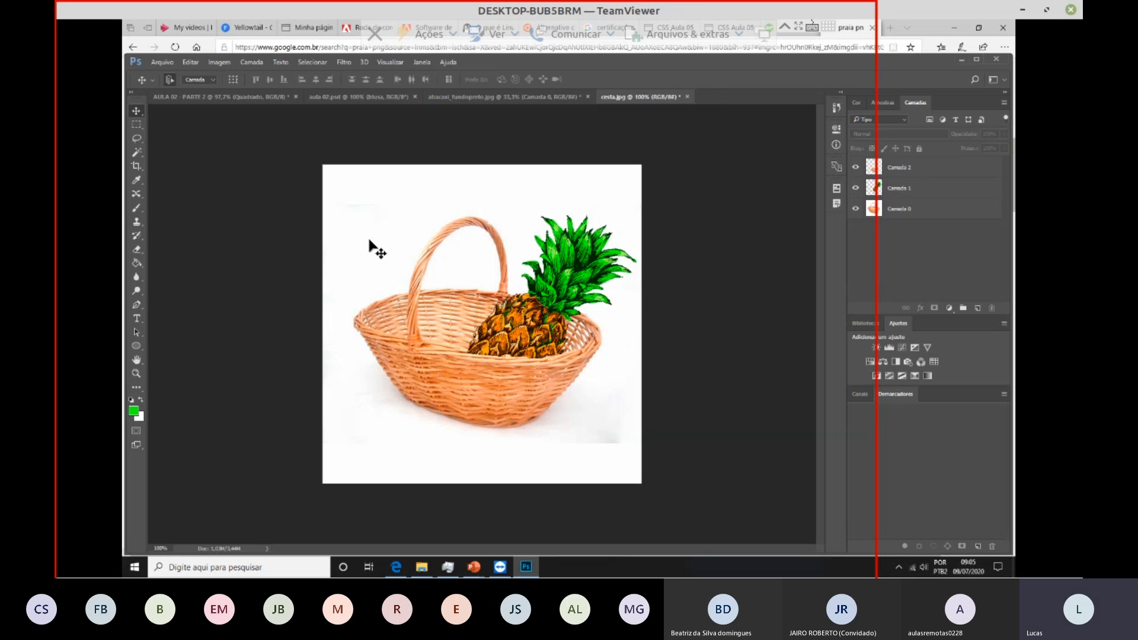
Step: Select the white area around the basket on Camada 0 with the Magic Wand and delete it to transparency
{"action": "left_click", "coordinate": [938, 198]}
{"action": "left_click", "coordinate": [934, 209]}
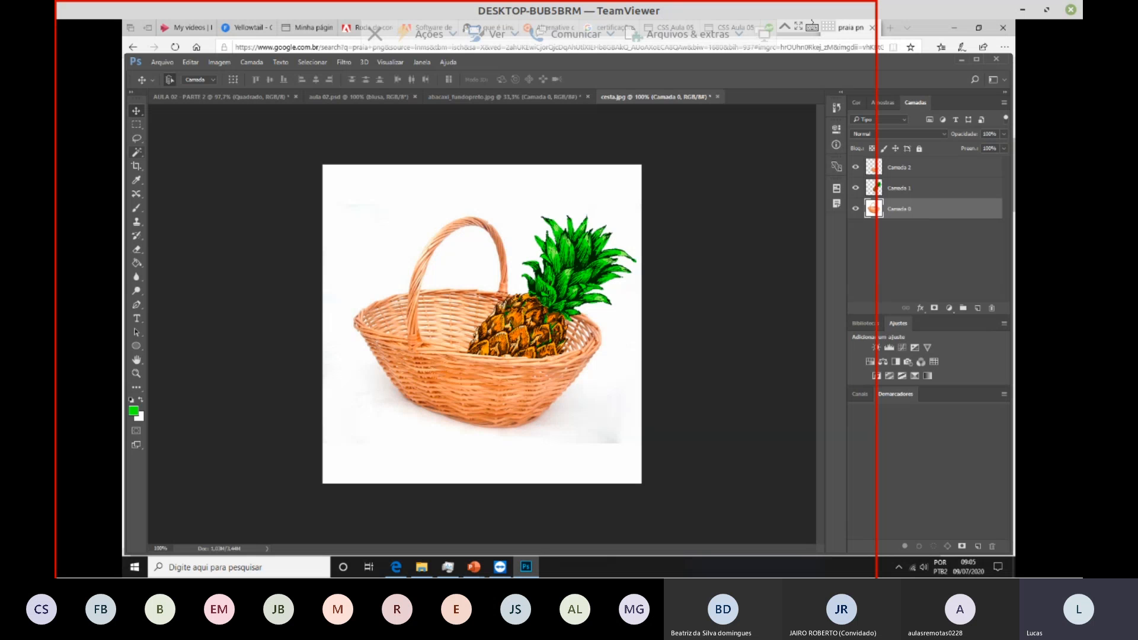
{"action": "left_click", "coordinate": [136, 150]}
{"action": "left_click", "coordinate": [391, 201]}
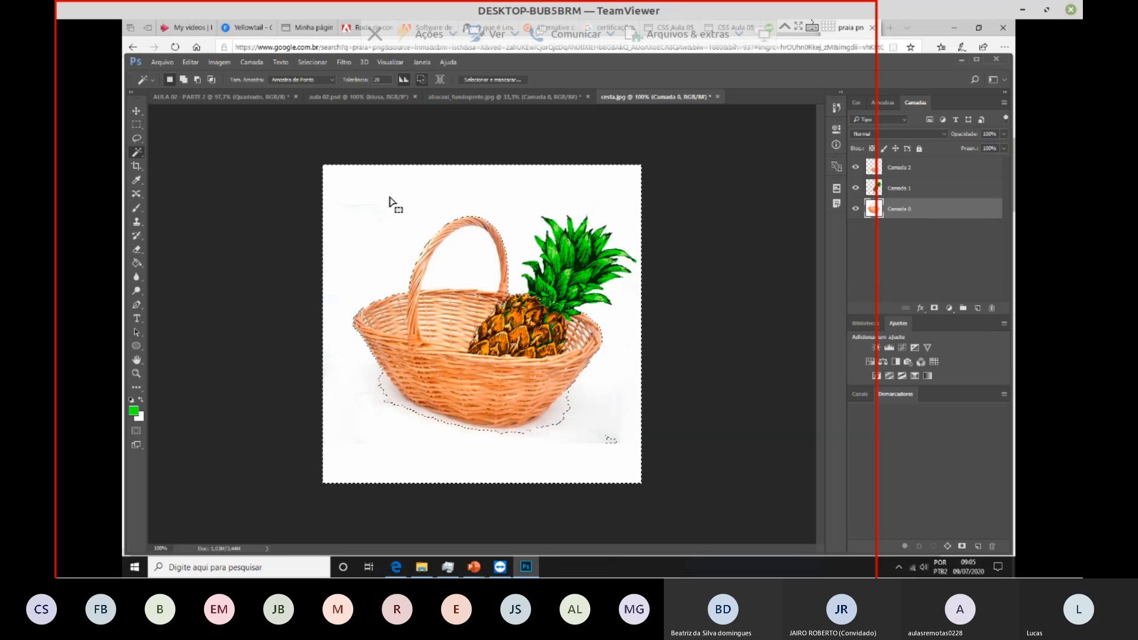
{"action": "key", "text": "Delete"}
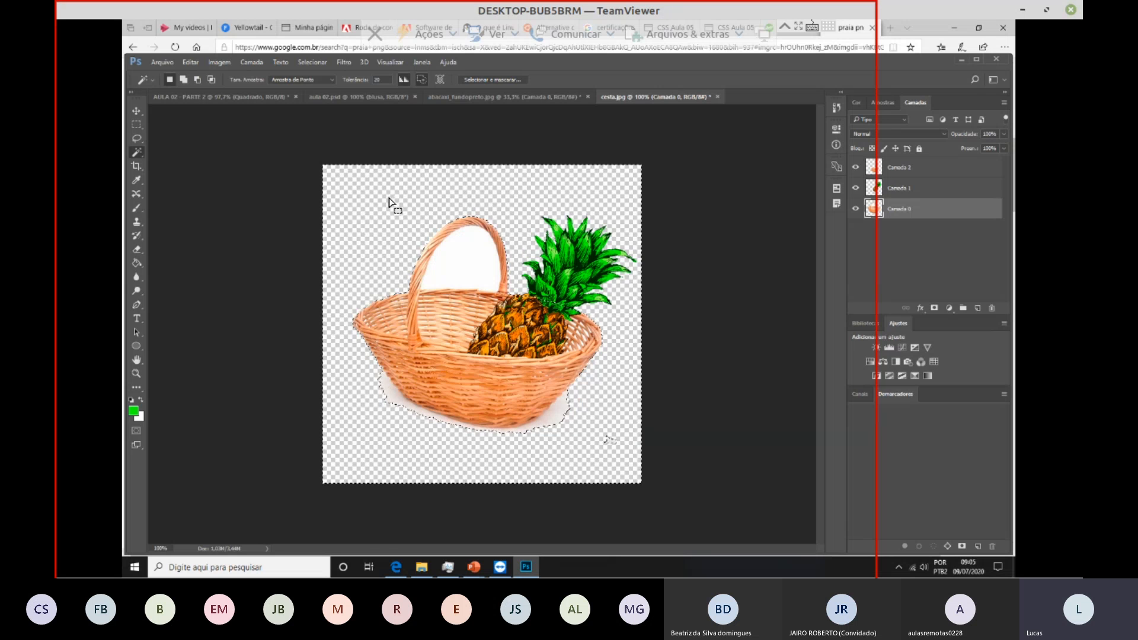
Step: Delete the white area inside the basket handle and the leftover shadow beneath the basket on Camada 0 using Magic Wand selections
{"action": "left_click", "coordinate": [449, 258]}
{"action": "key", "text": "Delete"}
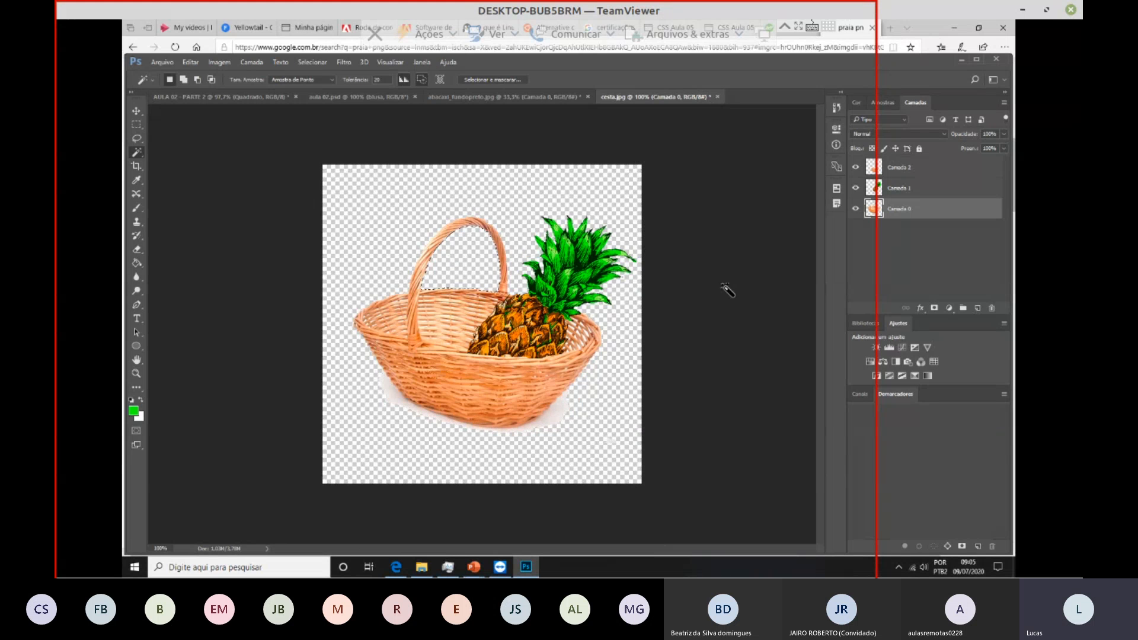
{"action": "left_click", "coordinate": [555, 418]}
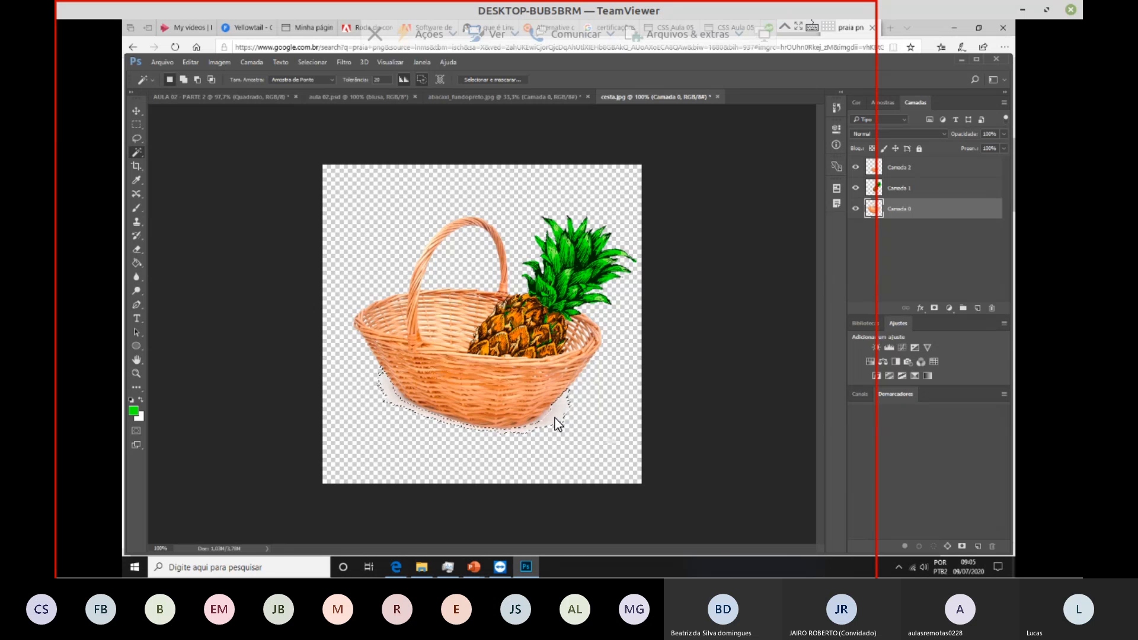
{"action": "key", "text": "Delete"}
Step: Add a Brightness/Contrast adjustment layer from the shadow selection, then collapse its properties and leave no layer selected
{"action": "left_click", "coordinate": [876, 348]}
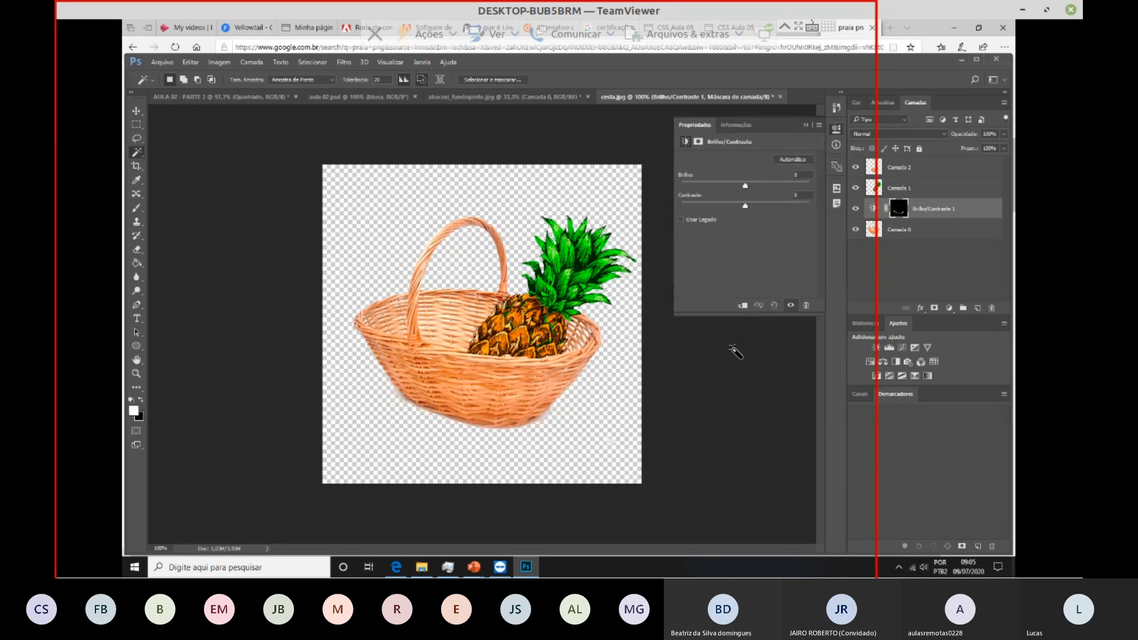
{"action": "left_click", "coordinate": [139, 111]}
{"action": "left_click", "coordinate": [663, 178]}
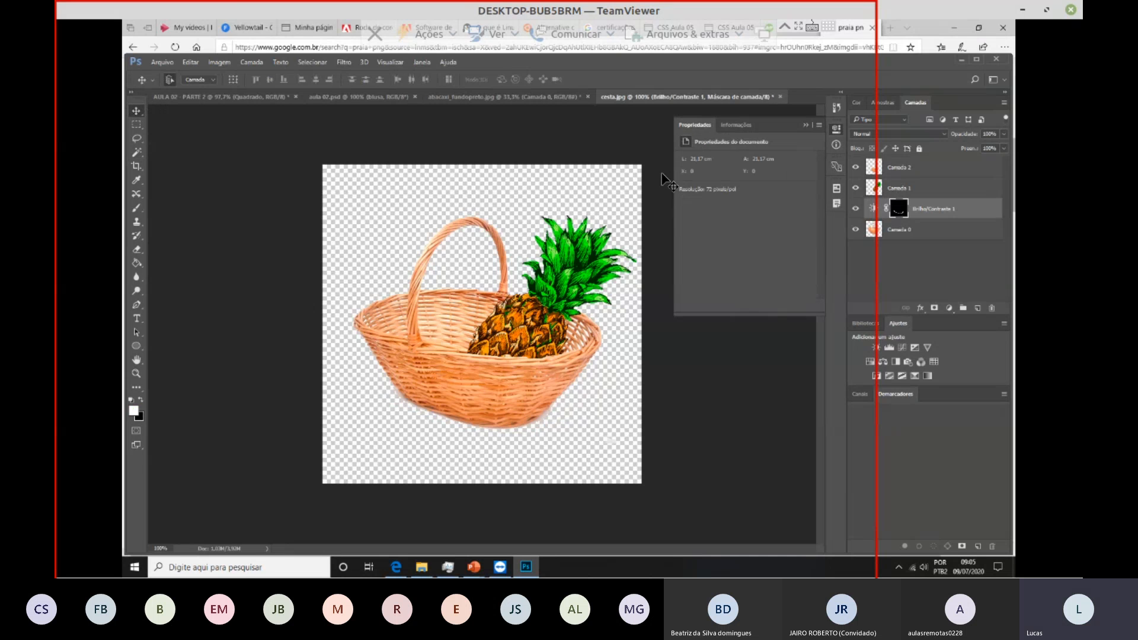
{"action": "left_click", "coordinate": [807, 125]}
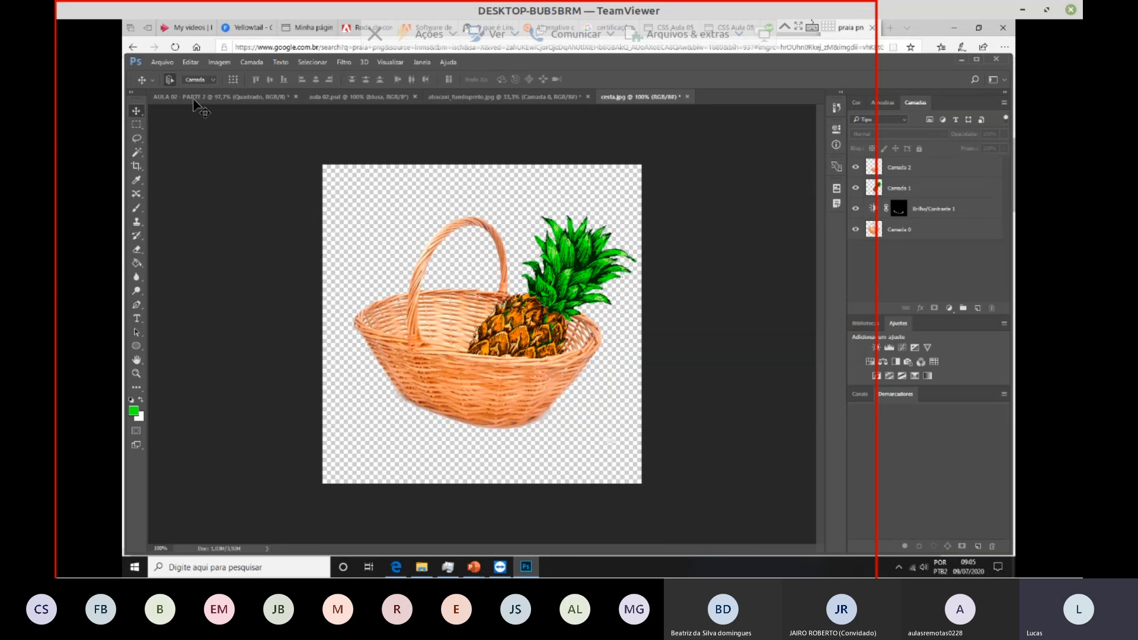
Step: Save the basket composition as a JPEG named cesta2 at quality 12 (Máxima), without replacing the existing cesta.jpg
{"action": "left_click", "coordinate": [163, 61]}
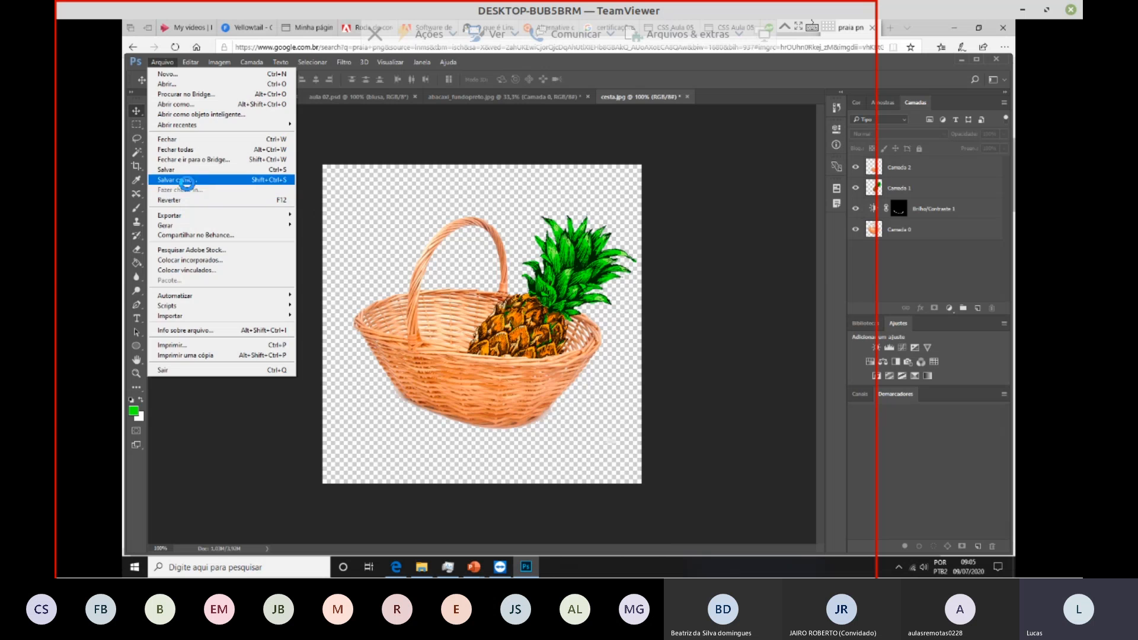
{"action": "left_click", "coordinate": [201, 181]}
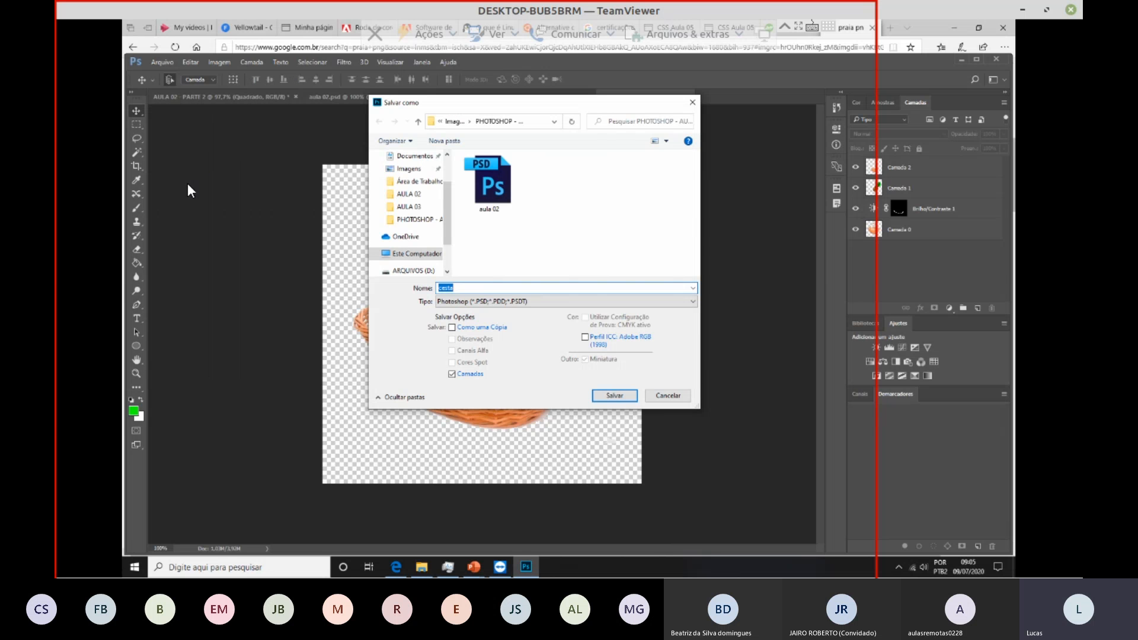
{"action": "left_click", "coordinate": [577, 302]}
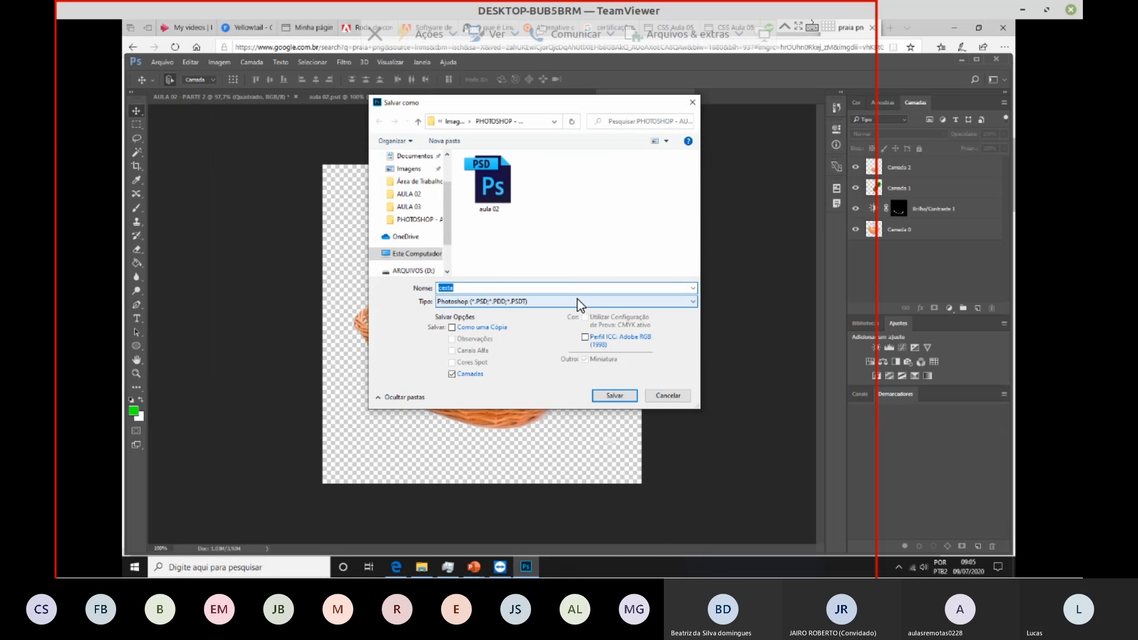
{"action": "left_click", "coordinate": [475, 392]}
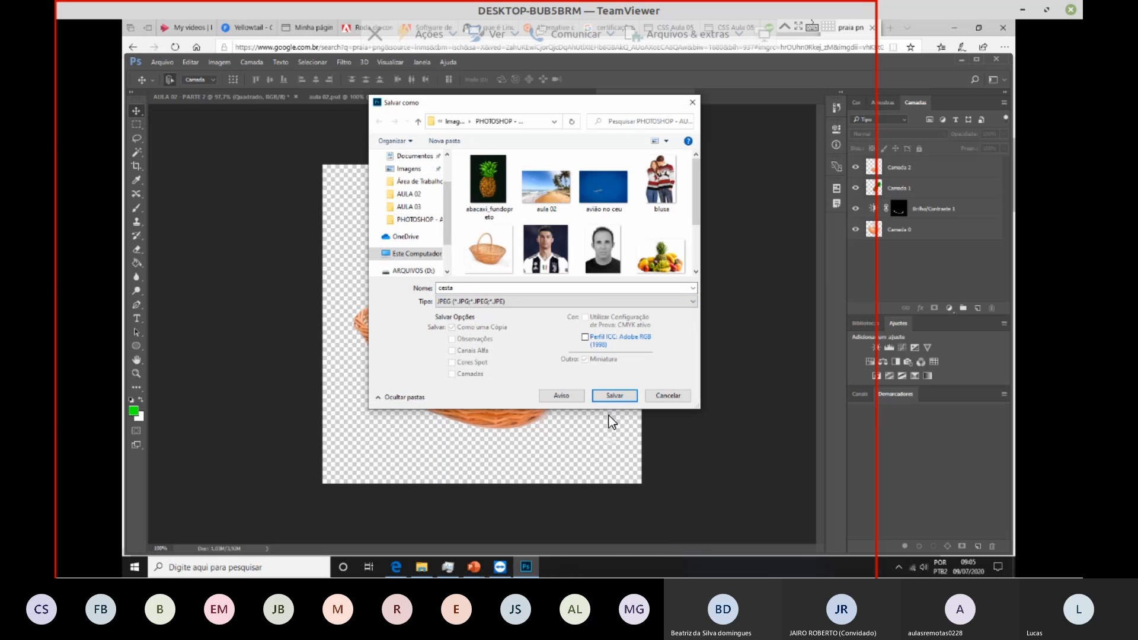
{"action": "left_click", "coordinate": [615, 396]}
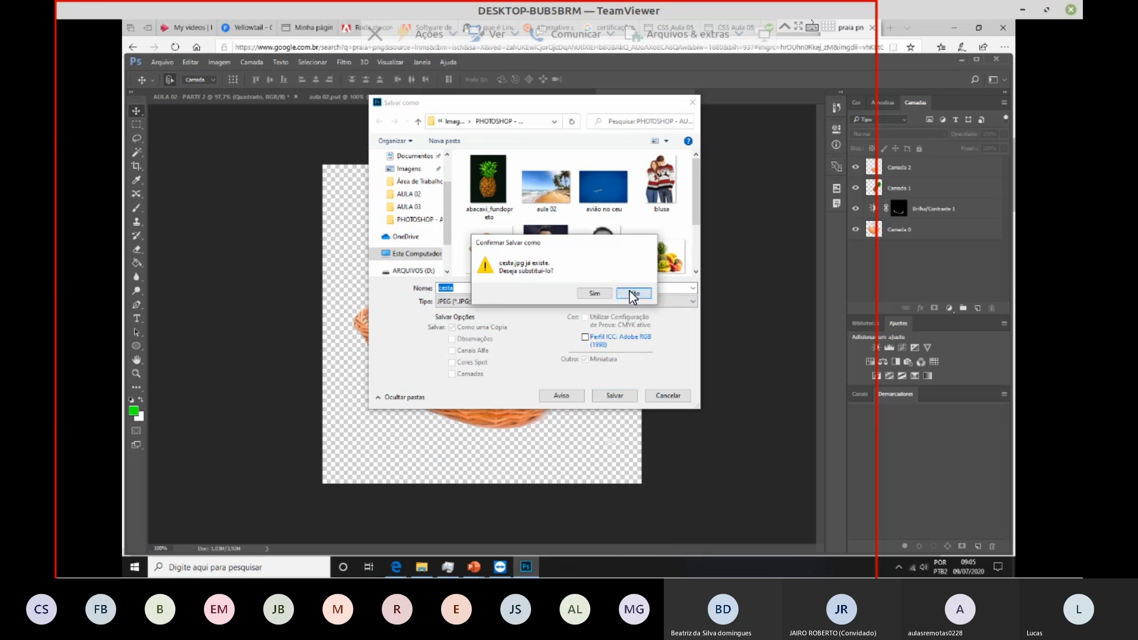
{"action": "left_click", "coordinate": [629, 290]}
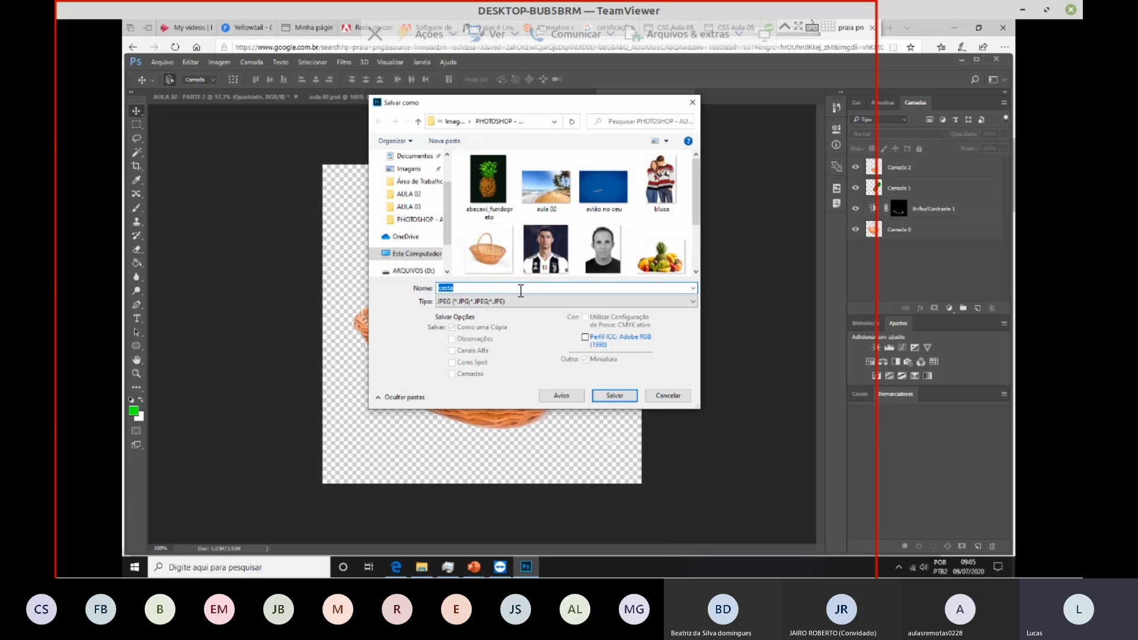
{"action": "left_click", "coordinate": [520, 291]}
{"action": "type", "text": "2"}
{"action": "key", "text": "Return"}
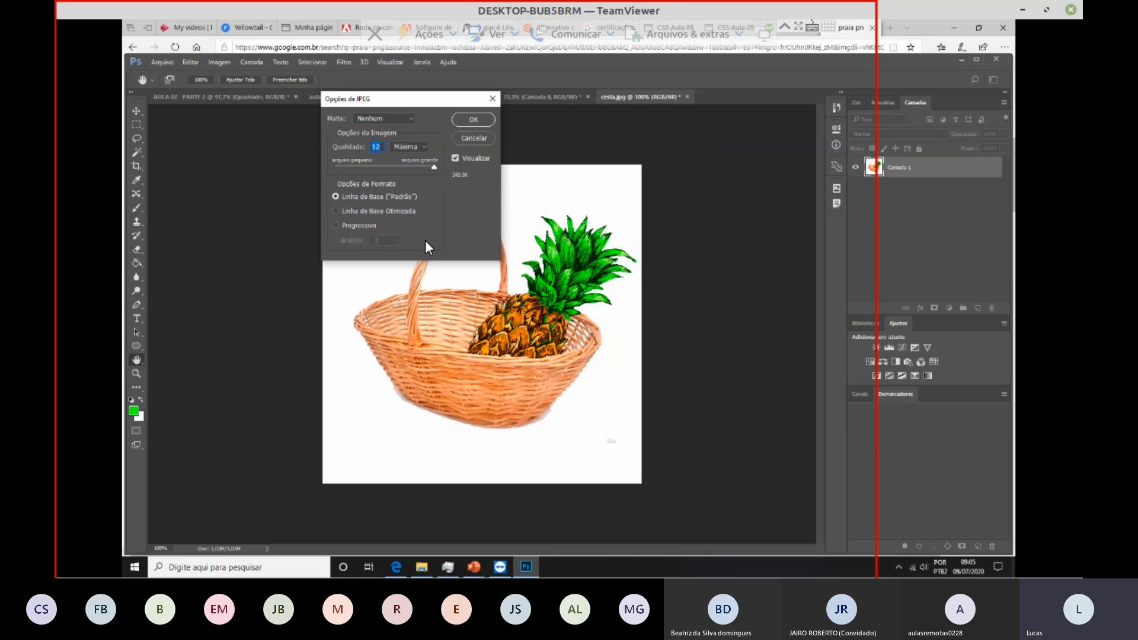
{"action": "left_click_drag", "start_coordinate": [419, 102], "coordinate": [490, 133]}
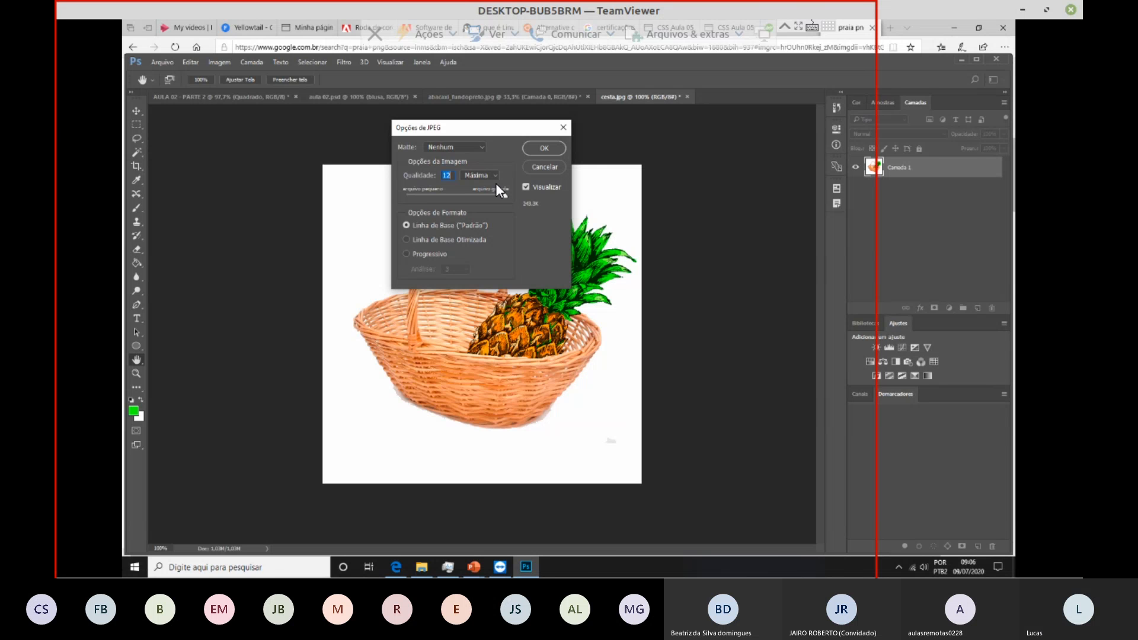
{"action": "left_click", "coordinate": [575, 122]}
{"action": "left_click", "coordinate": [544, 149]}
Step: Switch to File Explorer to check the saved cesta2 image in the PHOTOSHOP - AULA 02 PARTE 2 folder, and return to Photoshop
{"action": "key", "text": "alt+Tab"}
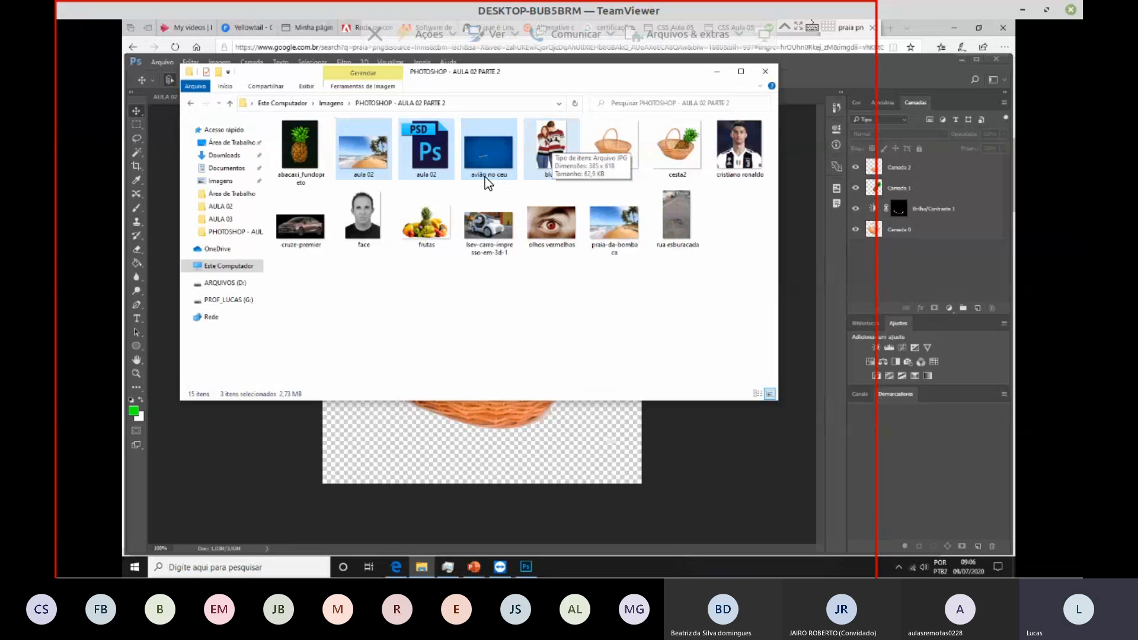
{"action": "double_click", "coordinate": [634, 166]}
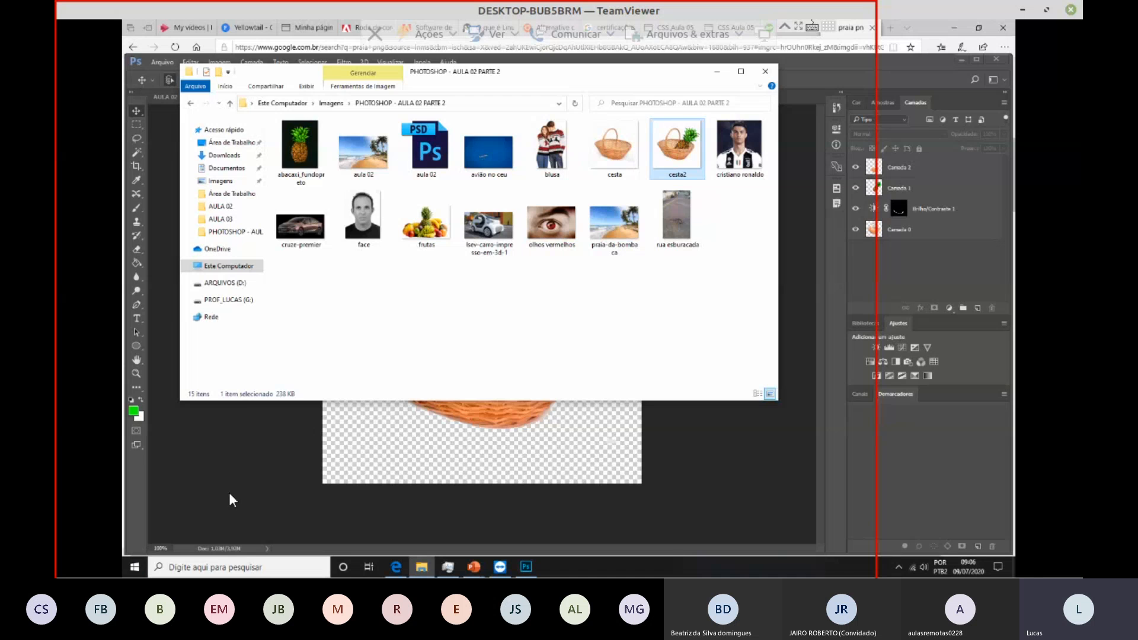
{"action": "left_click", "coordinate": [717, 72]}
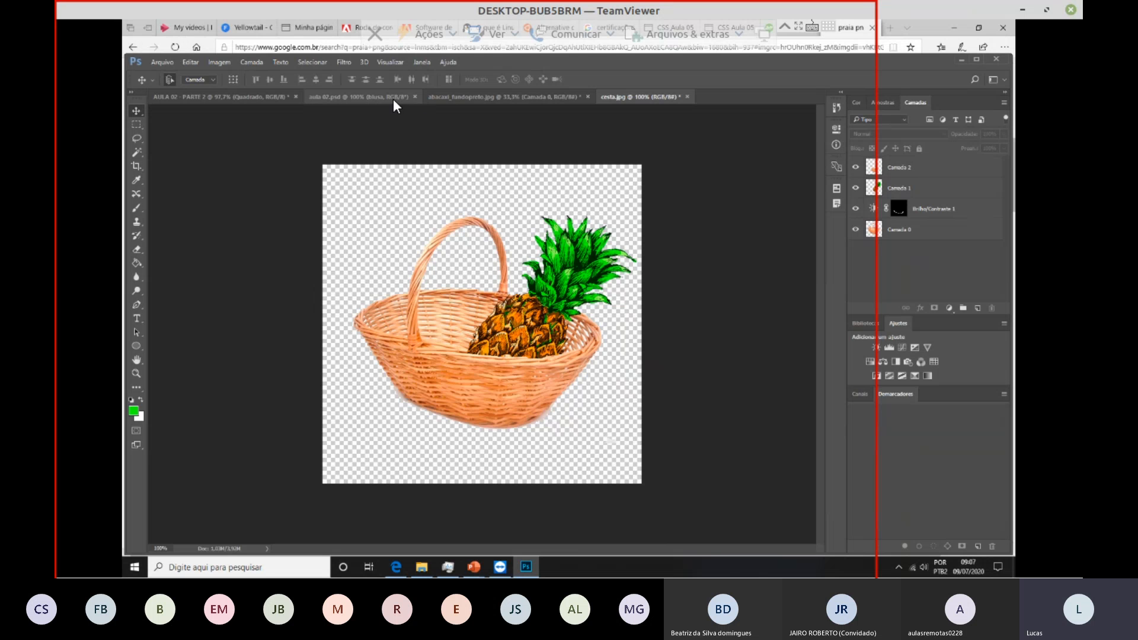
Step: In aula 02.psd, lower the opacity of Camada 0 to about 46% and restore it to 100%
{"action": "left_click", "coordinate": [370, 95]}
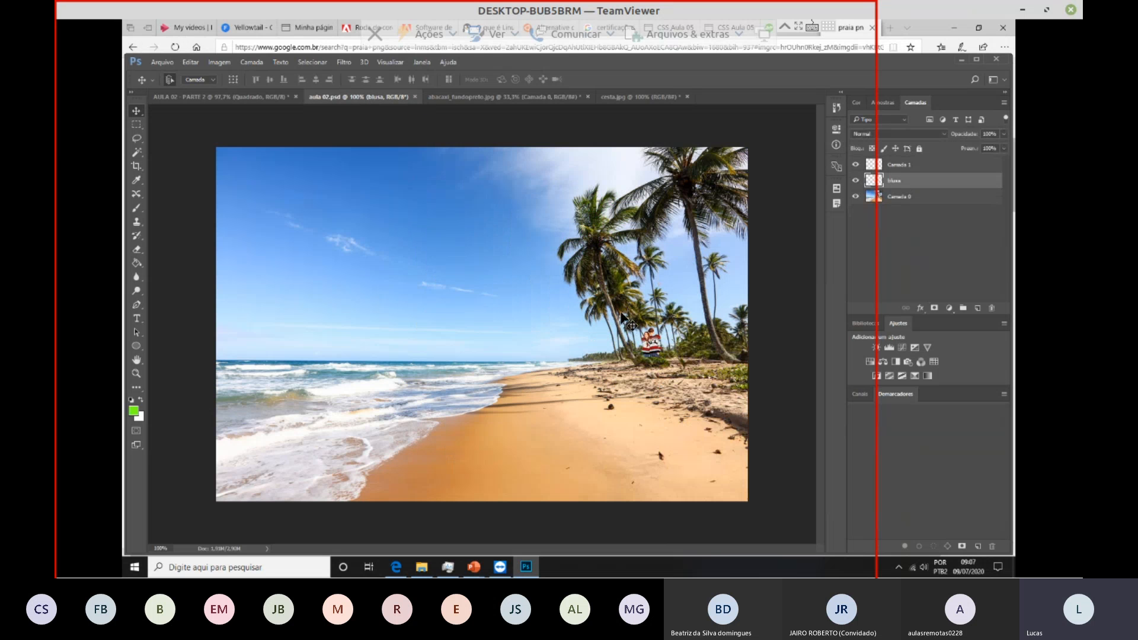
{"action": "left_click", "coordinate": [928, 197]}
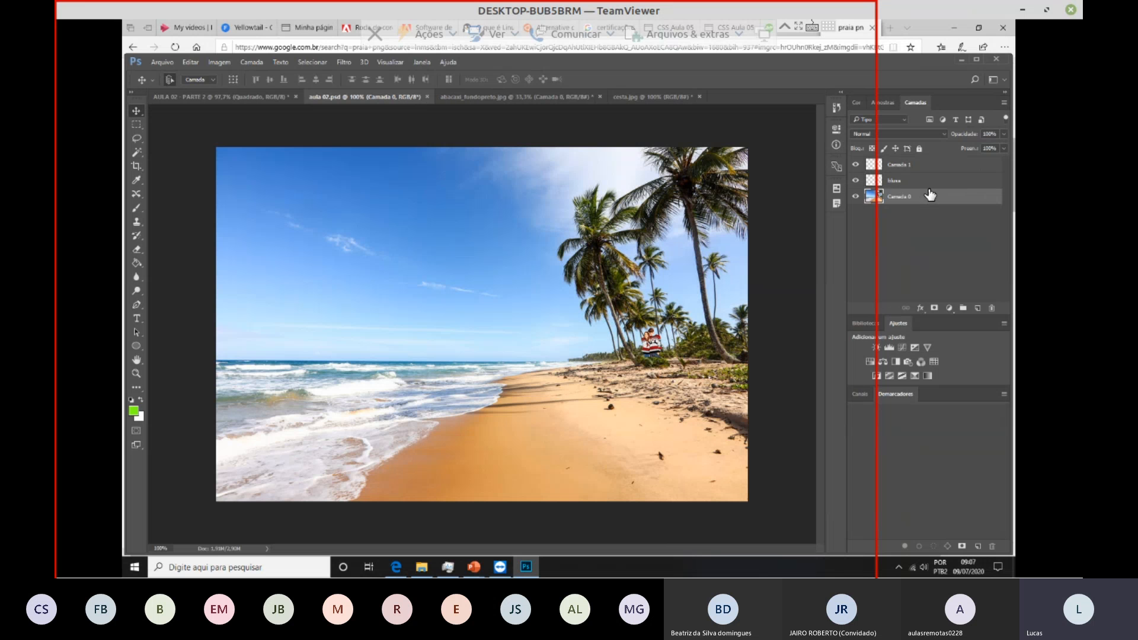
{"action": "left_click", "coordinate": [1002, 136]}
{"action": "left_click_drag", "start_coordinate": [1003, 147], "coordinate": [977, 147]}
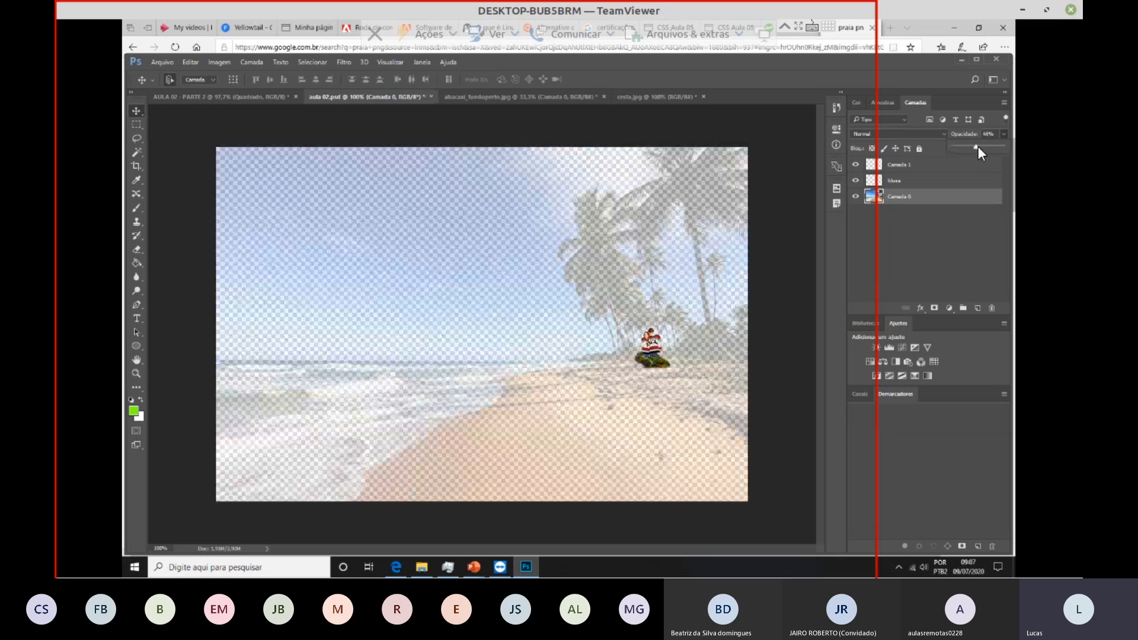
{"action": "left_click_drag", "start_coordinate": [978, 147], "coordinate": [1000, 144]}
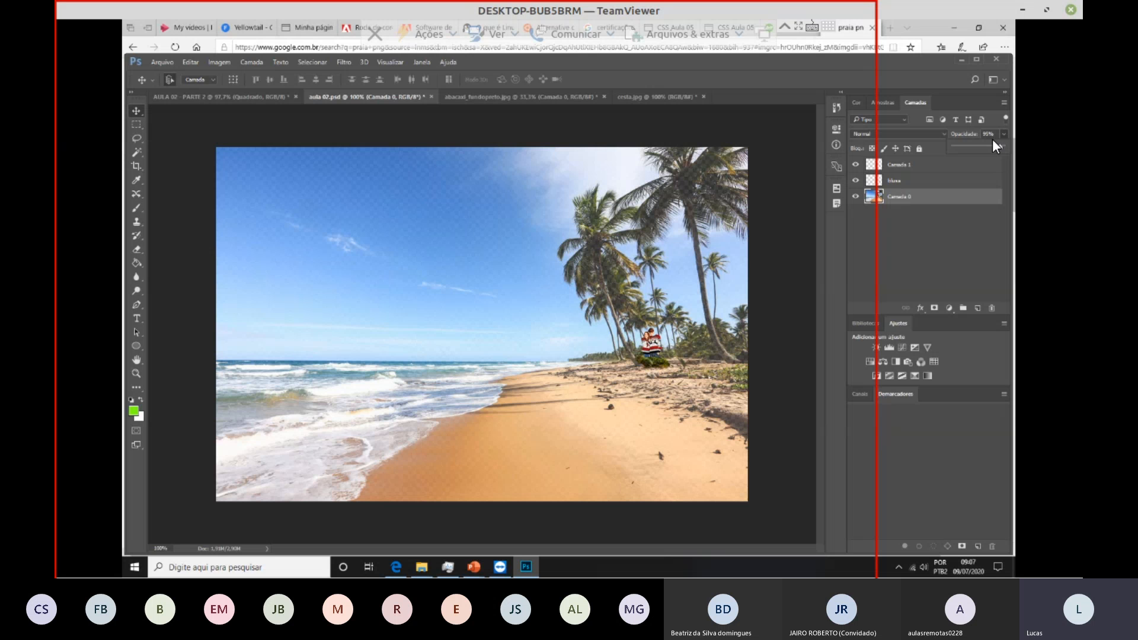
{"action": "left_click_drag", "start_coordinate": [999, 147], "coordinate": [1005, 145]}
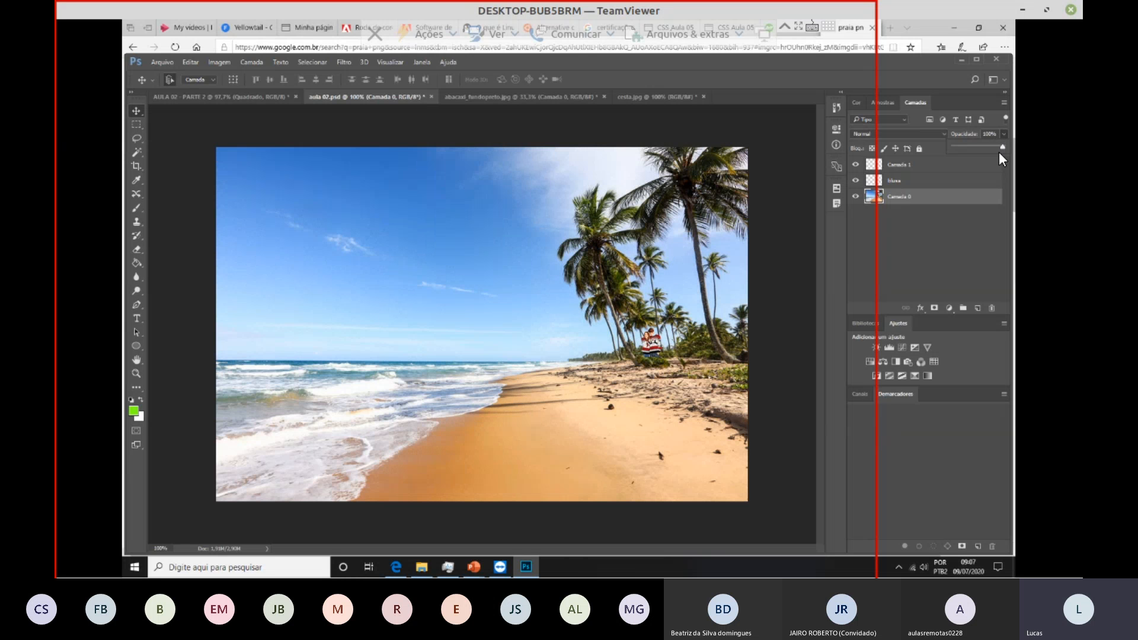
Step: Try the fill slider of Camada 0 and deselect the layers
{"action": "left_click", "coordinate": [1006, 131]}
{"action": "left_click", "coordinate": [1001, 148]}
{"action": "left_click_drag", "start_coordinate": [1001, 161], "coordinate": [997, 161]}
{"action": "left_click", "coordinate": [952, 240]}
{"action": "left_click", "coordinate": [951, 240]}
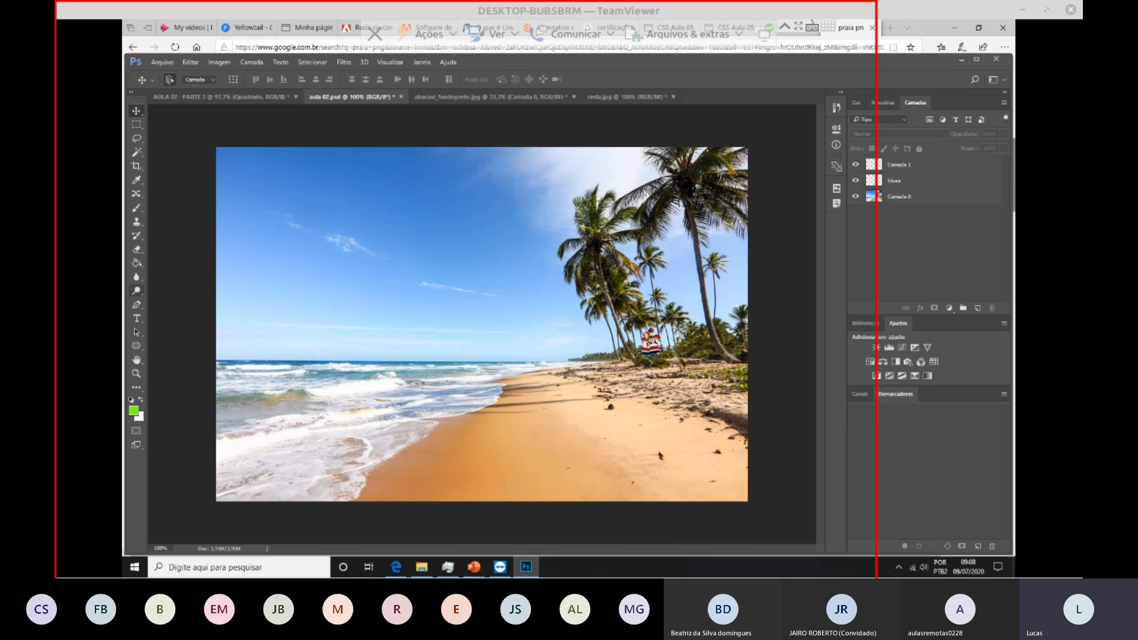
{"action": "key", "text": "XF86AudioRaiseVolume"}
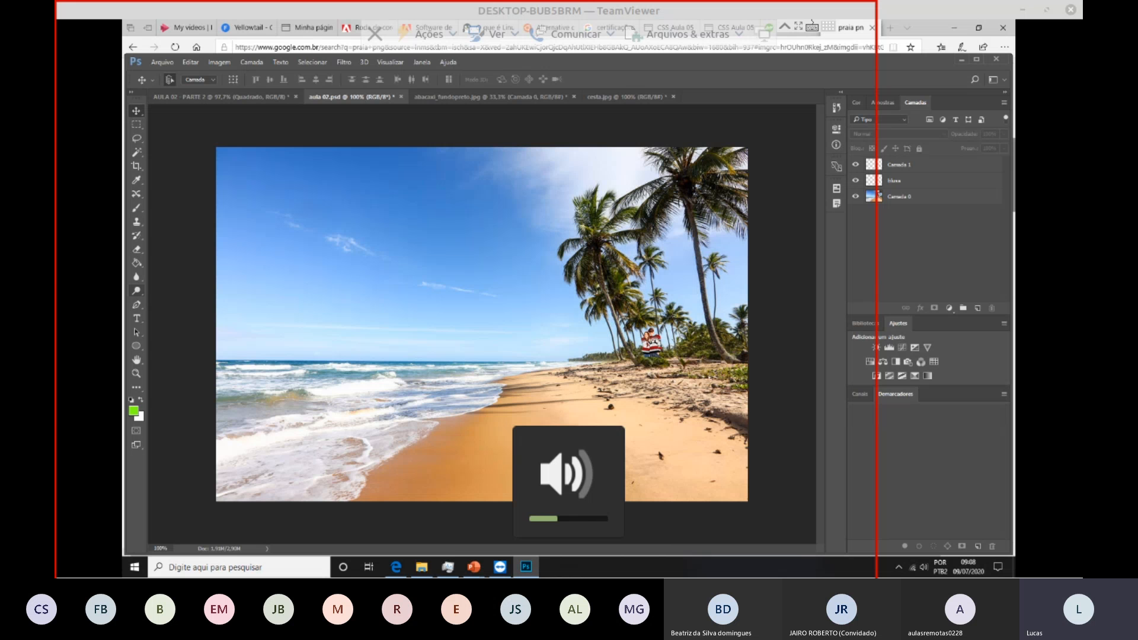
{"action": "key", "text": "XF86AudioMute"}
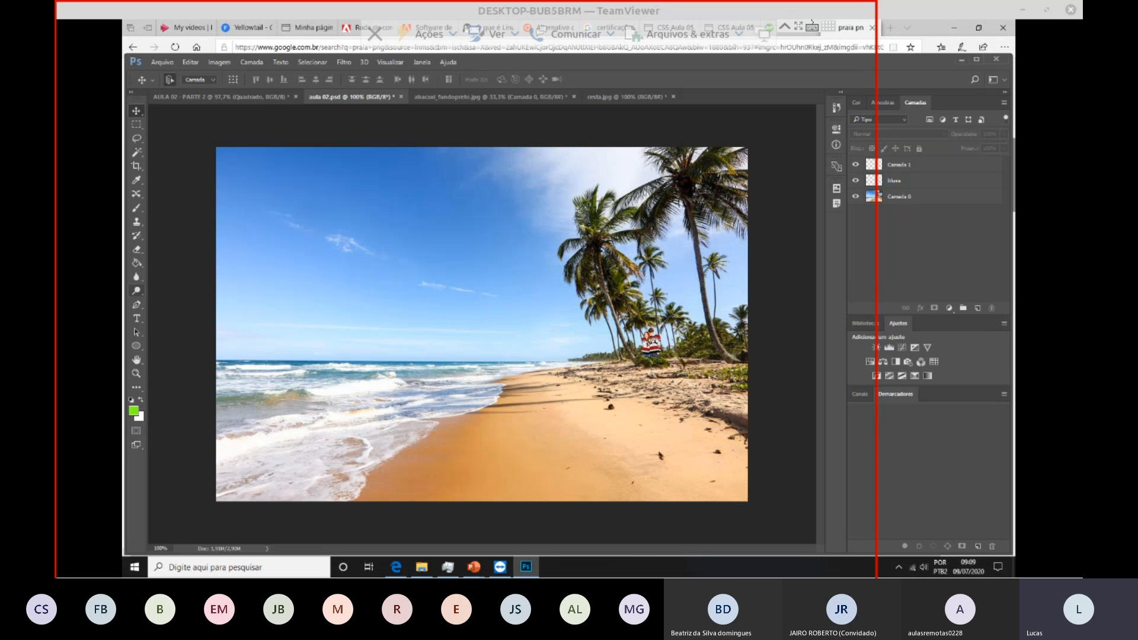
{"action": "key", "text": "XF86AudioRaiseVolume"}
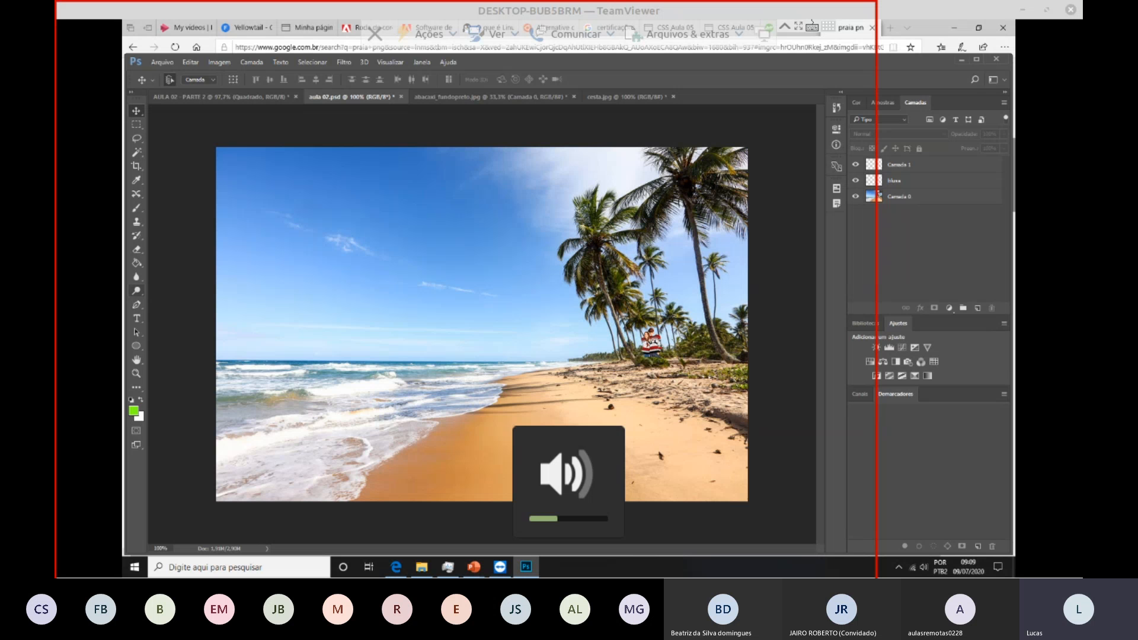
{"action": "key", "text": "XF86AudioMute"}
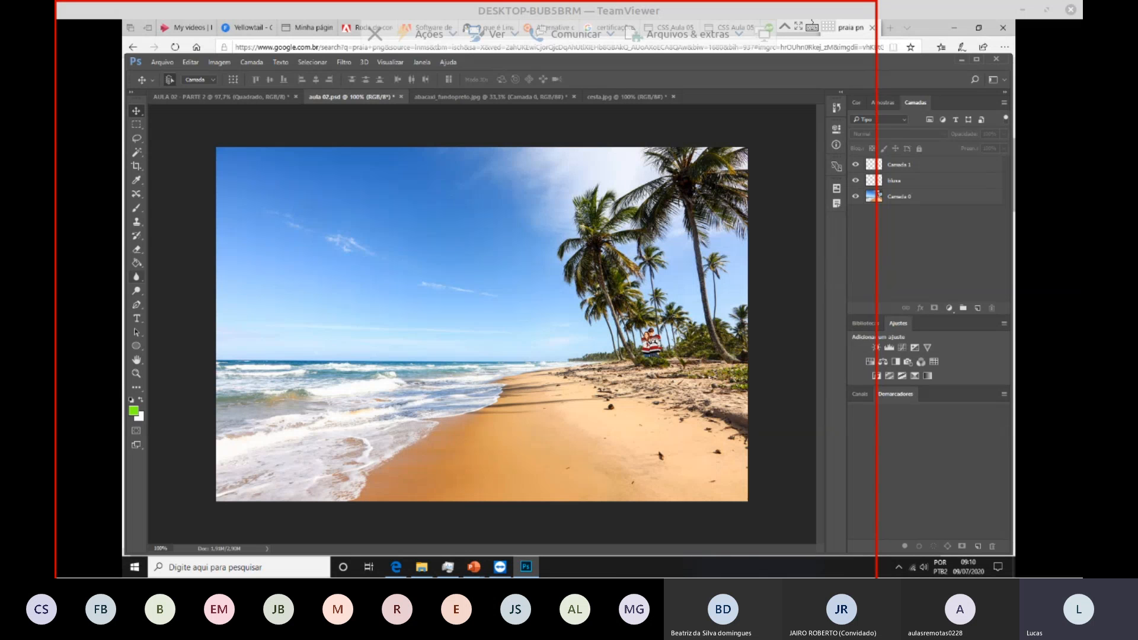
Step: Switch to File Explorer and examine the file properties of the cesta2 image
{"action": "left_click", "coordinate": [422, 567]}
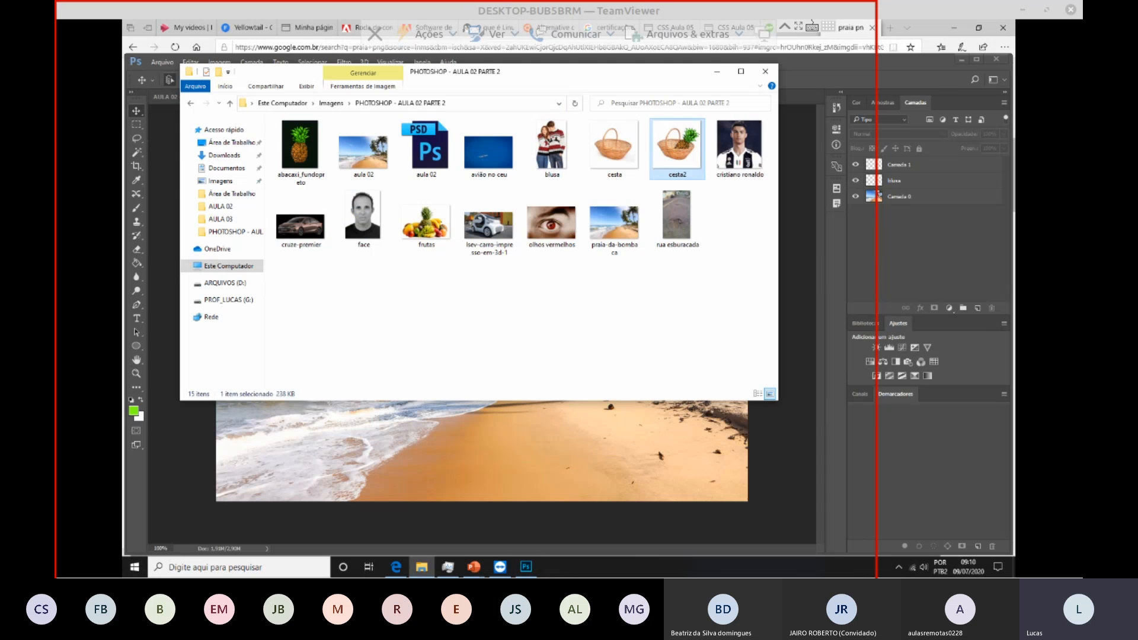
{"action": "left_click", "coordinate": [682, 302]}
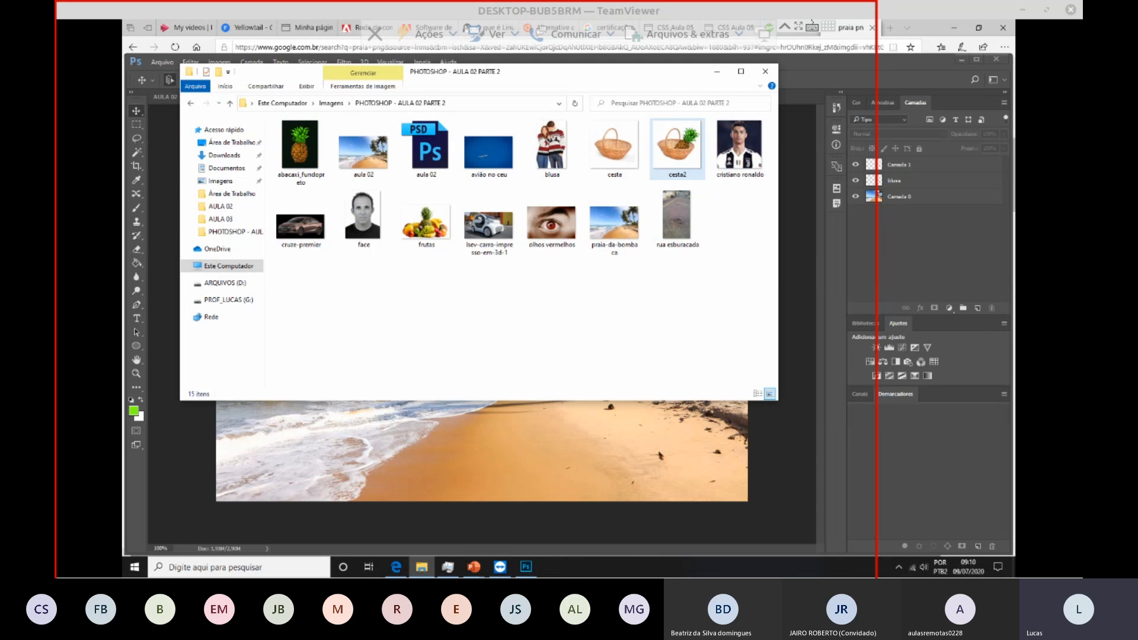
{"action": "left_click", "coordinate": [677, 149]}
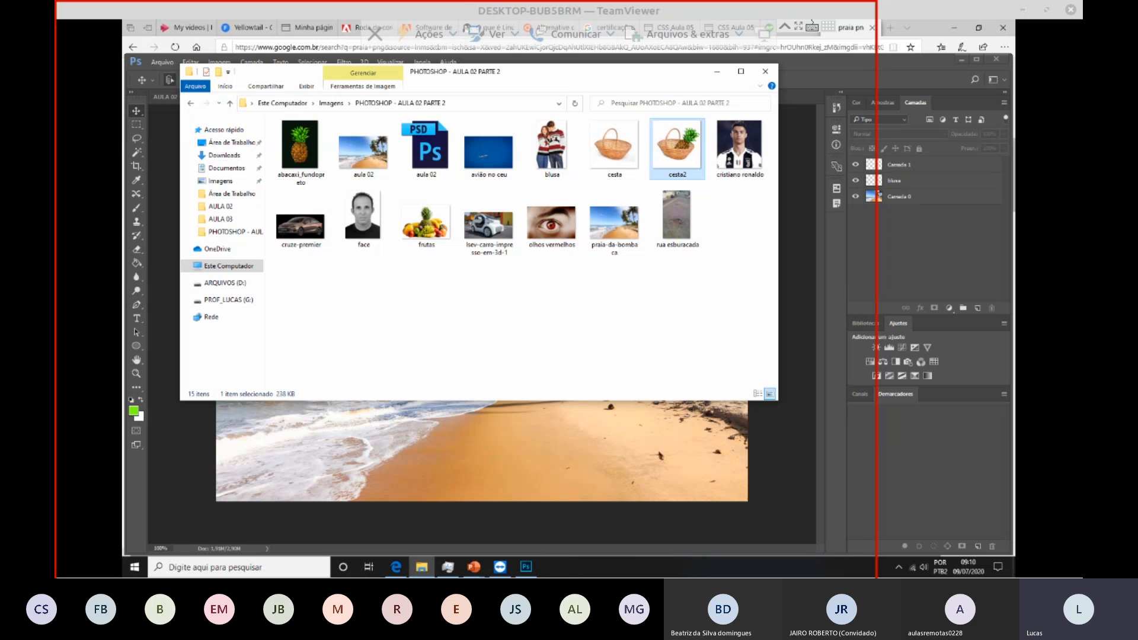
{"action": "right_click", "coordinate": [661, 141]}
{"action": "left_click", "coordinate": [696, 478]}
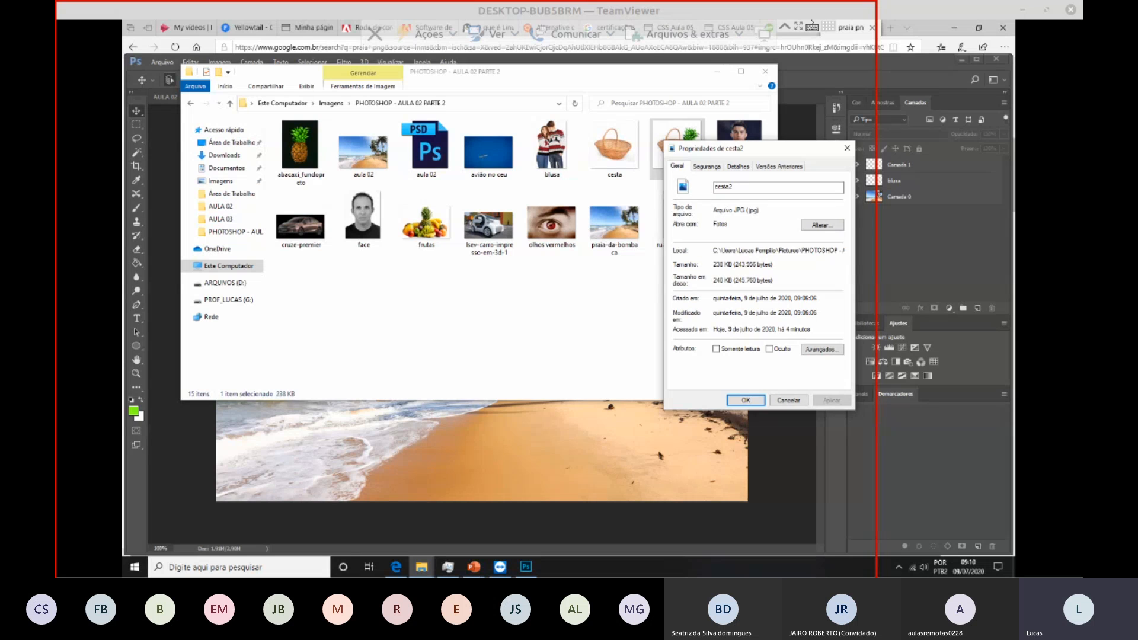
{"action": "left_click", "coordinate": [788, 400]}
Step: Examine the file properties of the aula 02 JPEG image, and return to Photoshop
{"action": "right_click", "coordinate": [382, 145]}
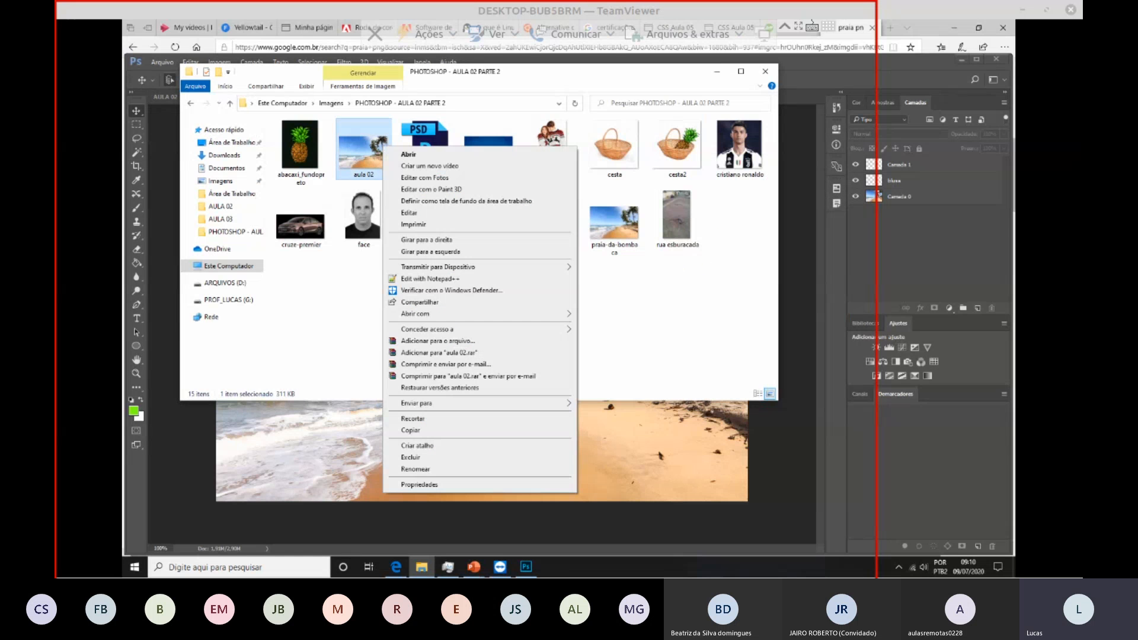
{"action": "left_click", "coordinate": [419, 484]}
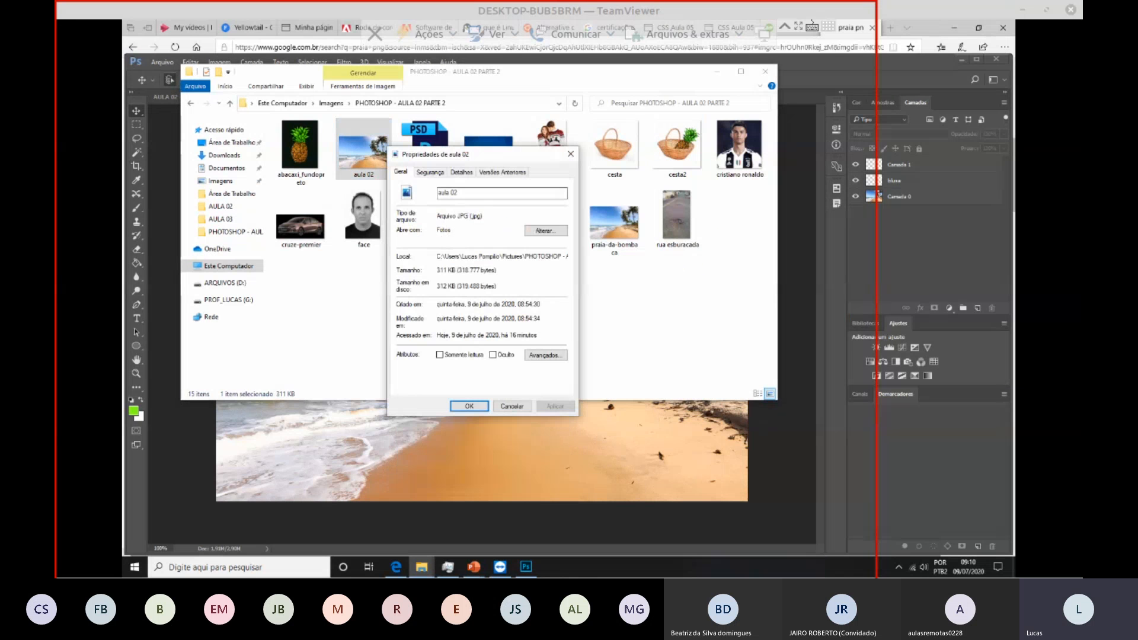
{"action": "left_click", "coordinate": [513, 406]}
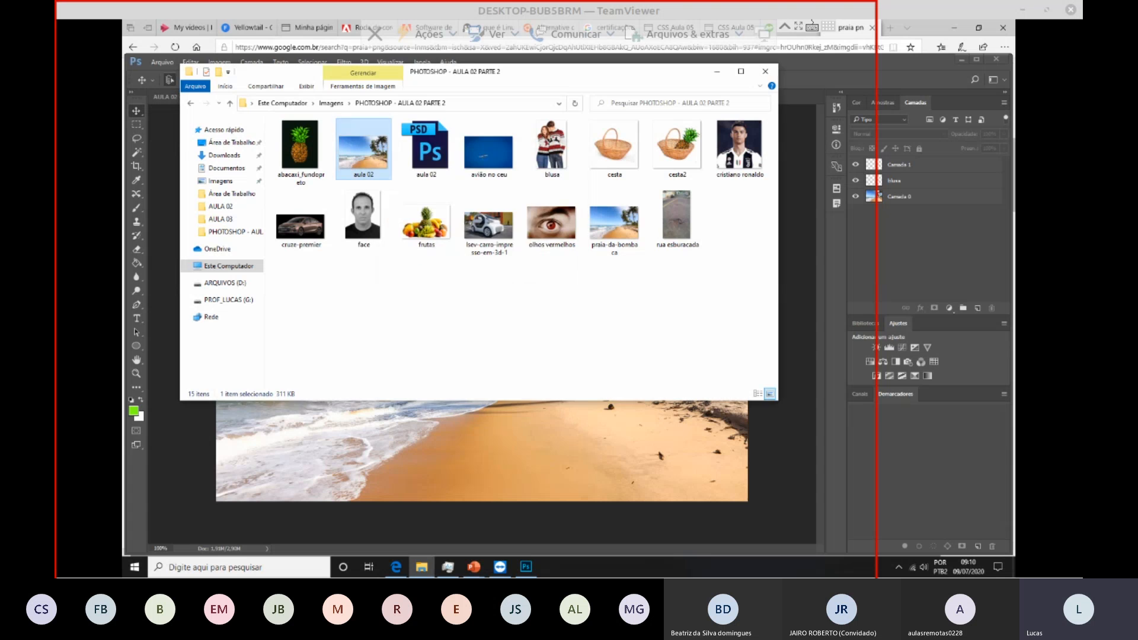
{"action": "left_click", "coordinate": [716, 72]}
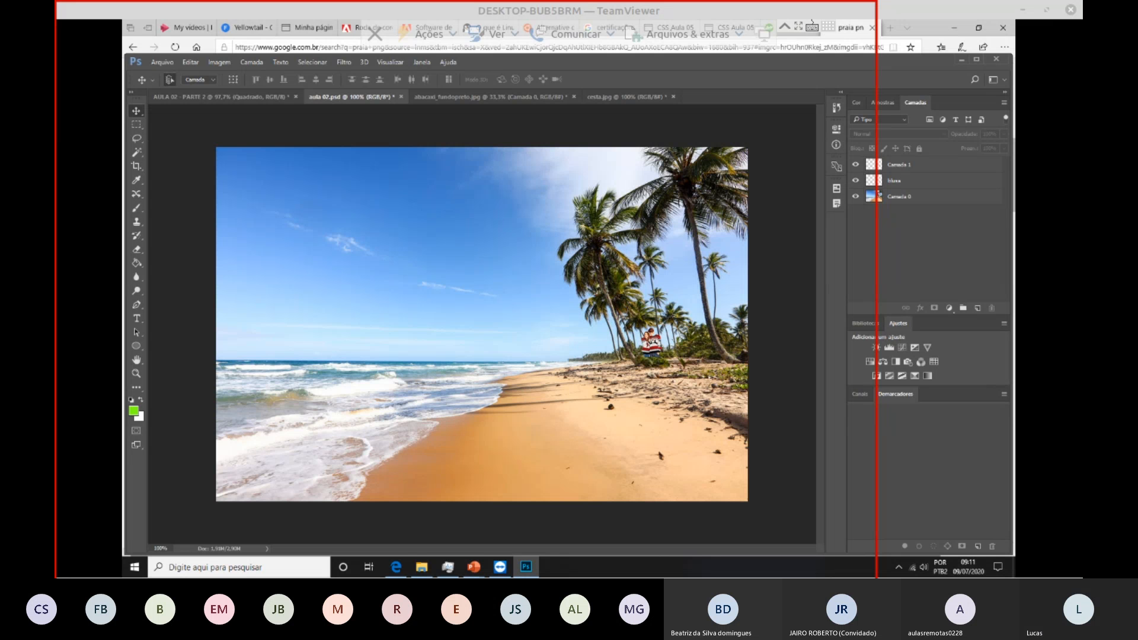
Step: Try a small perspective crop around the blouse beneath the palm trees with the Perspective Crop tool
{"action": "left_click", "coordinate": [135, 167]}
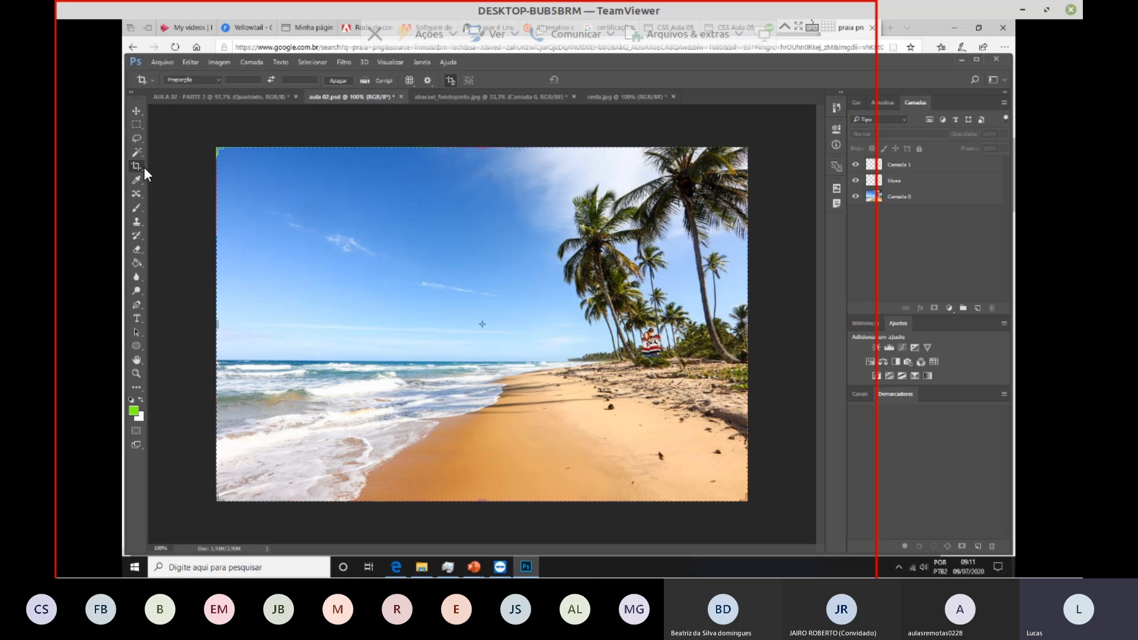
{"action": "right_click", "coordinate": [144, 167]}
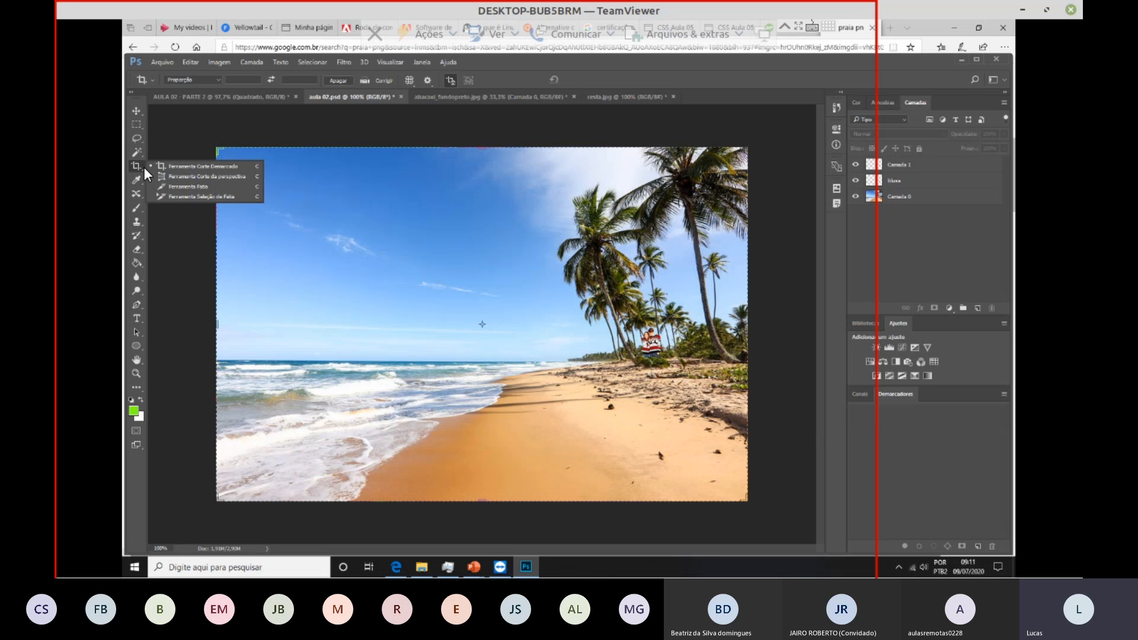
{"action": "left_click", "coordinate": [211, 173]}
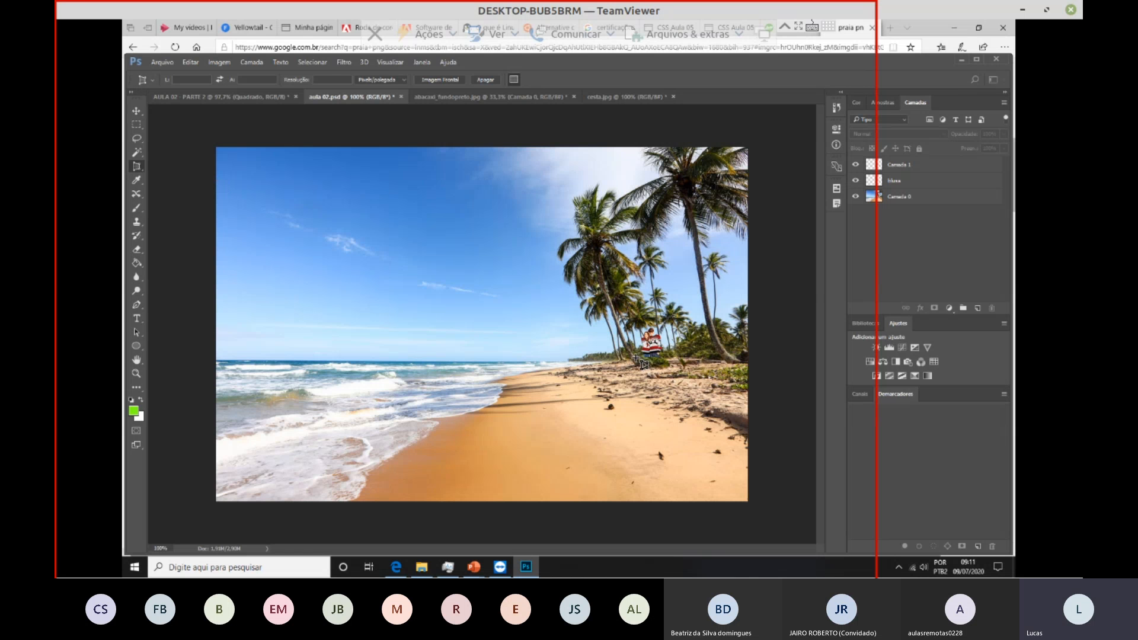
{"action": "left_click_drag", "start_coordinate": [650, 370], "coordinate": [675, 354]}
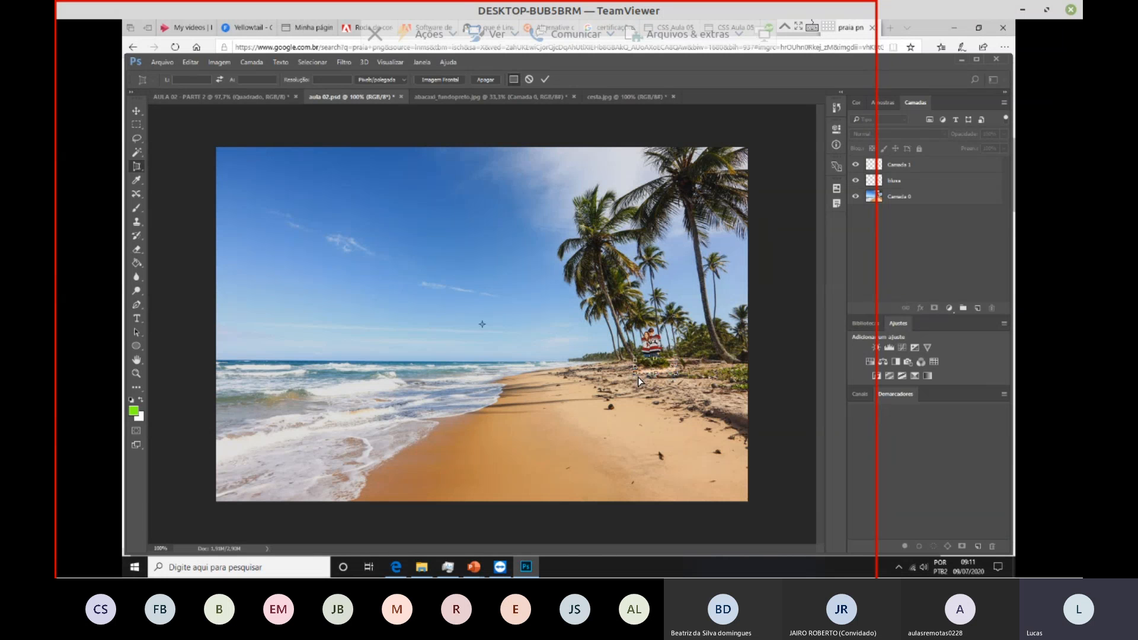
{"action": "left_click_drag", "start_coordinate": [635, 372], "coordinate": [627, 375]}
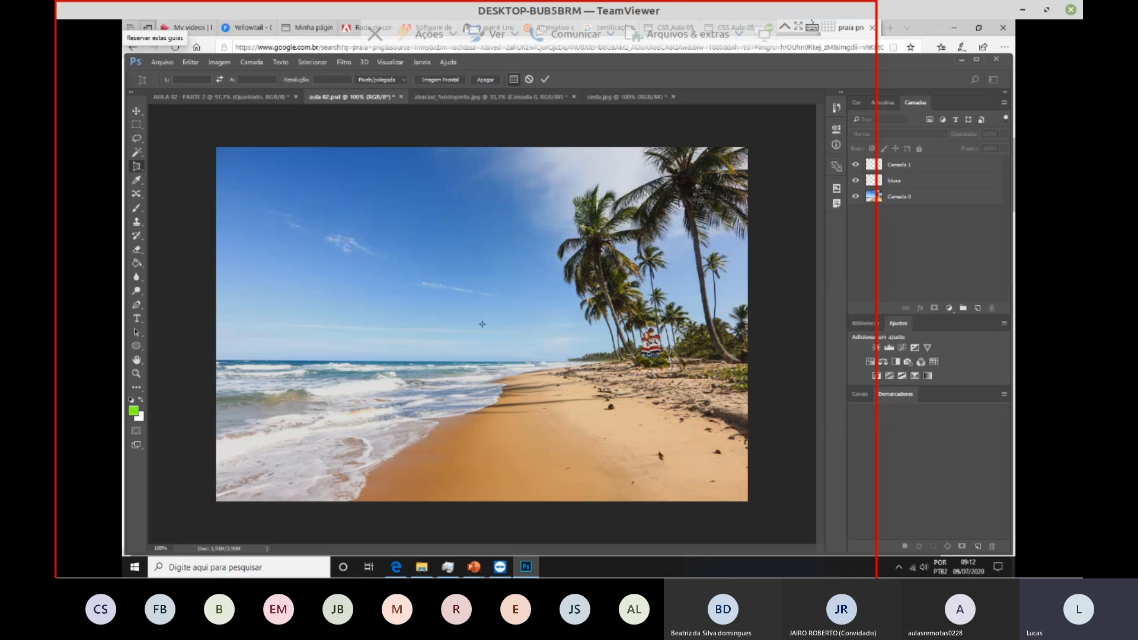
Step: Discard the pending crop and draw a wide horizontal slice across the sky and palm tops with the Slice tool
{"action": "right_click", "coordinate": [136, 166]}
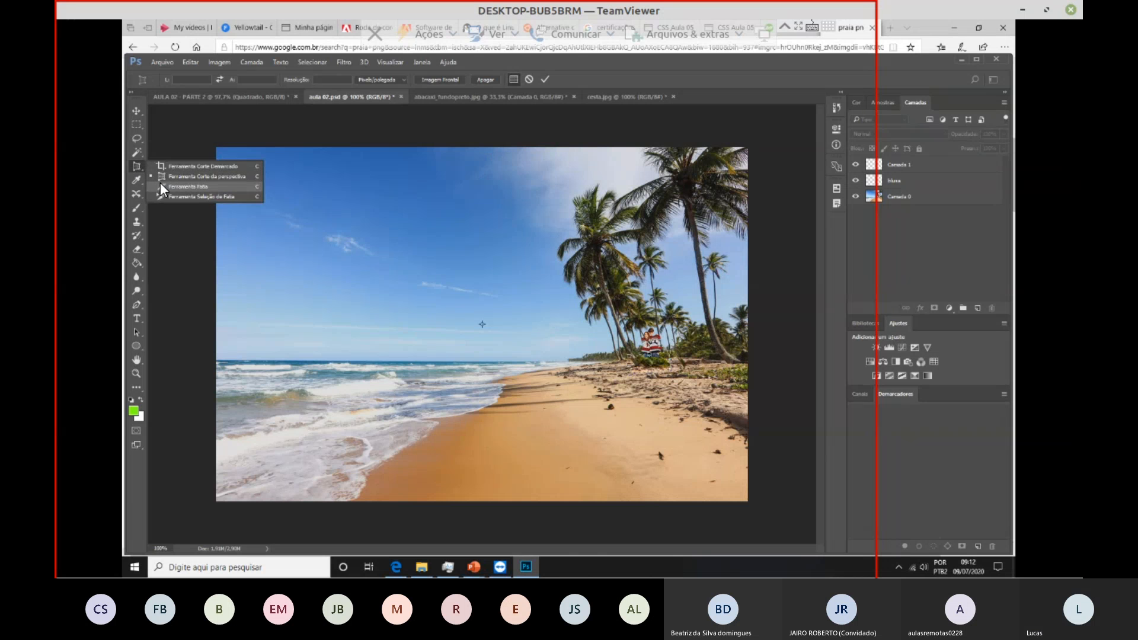
{"action": "left_click", "coordinate": [160, 183]}
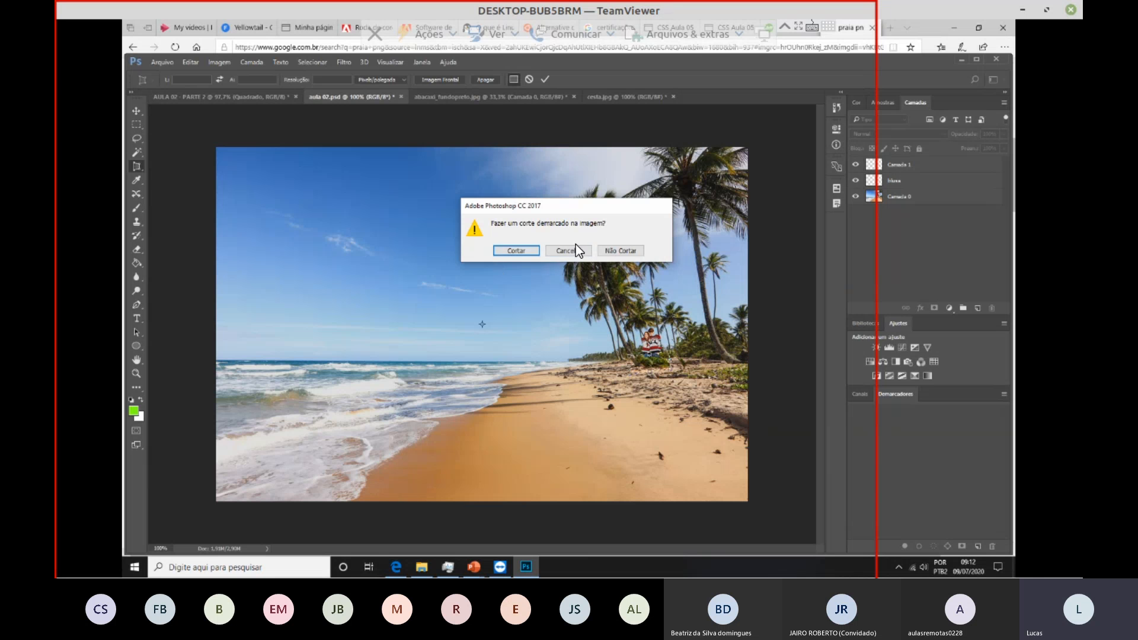
{"action": "left_click", "coordinate": [625, 252]}
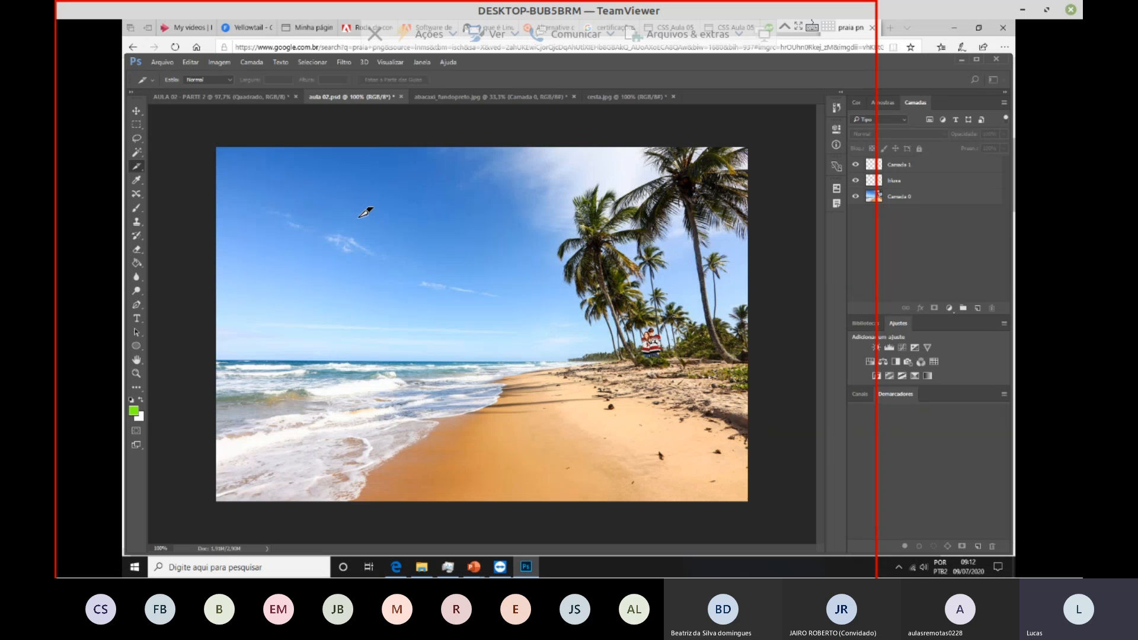
{"action": "left_click_drag", "start_coordinate": [221, 211], "coordinate": [707, 275]}
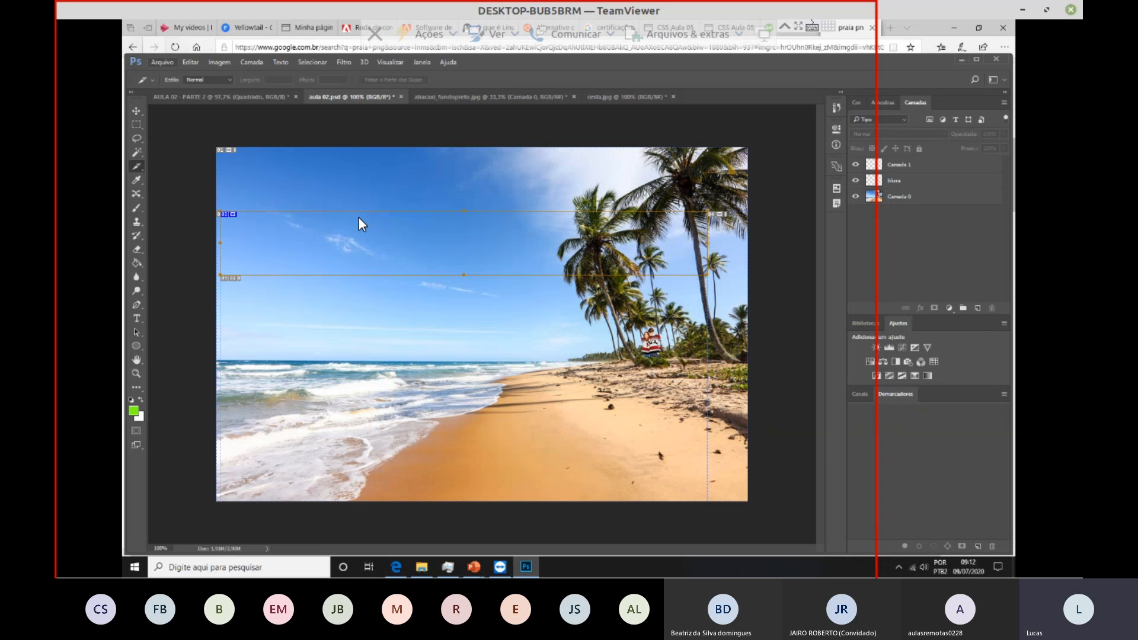
{"action": "key", "text": "alt+a"}
{"action": "mouse_move", "coordinate": [220, 215]}
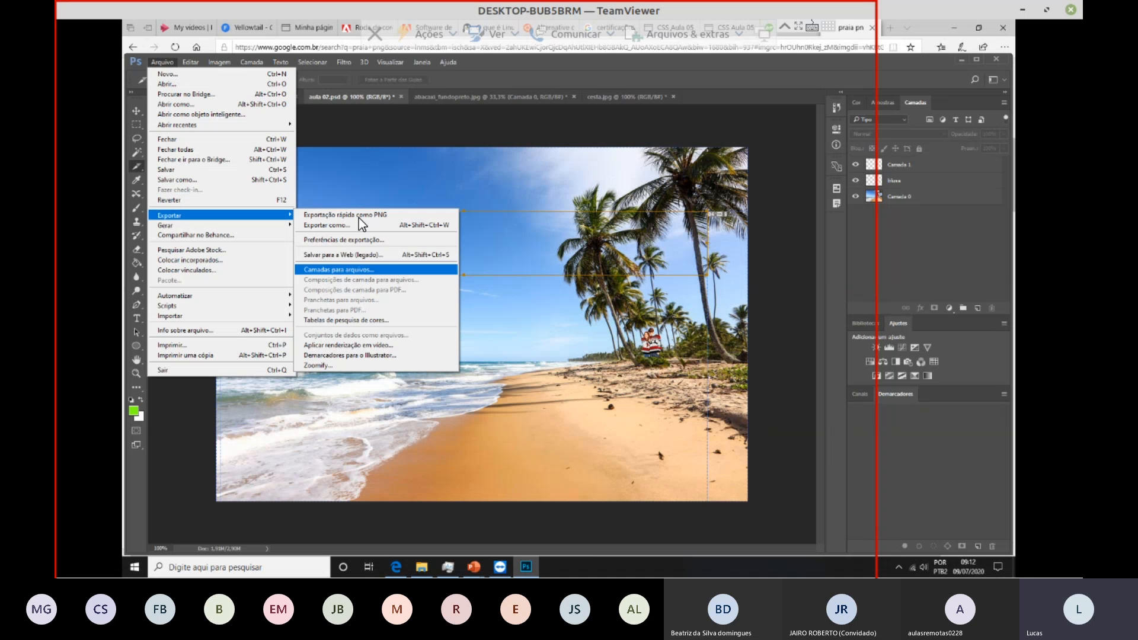
{"action": "key", "text": "Return"}
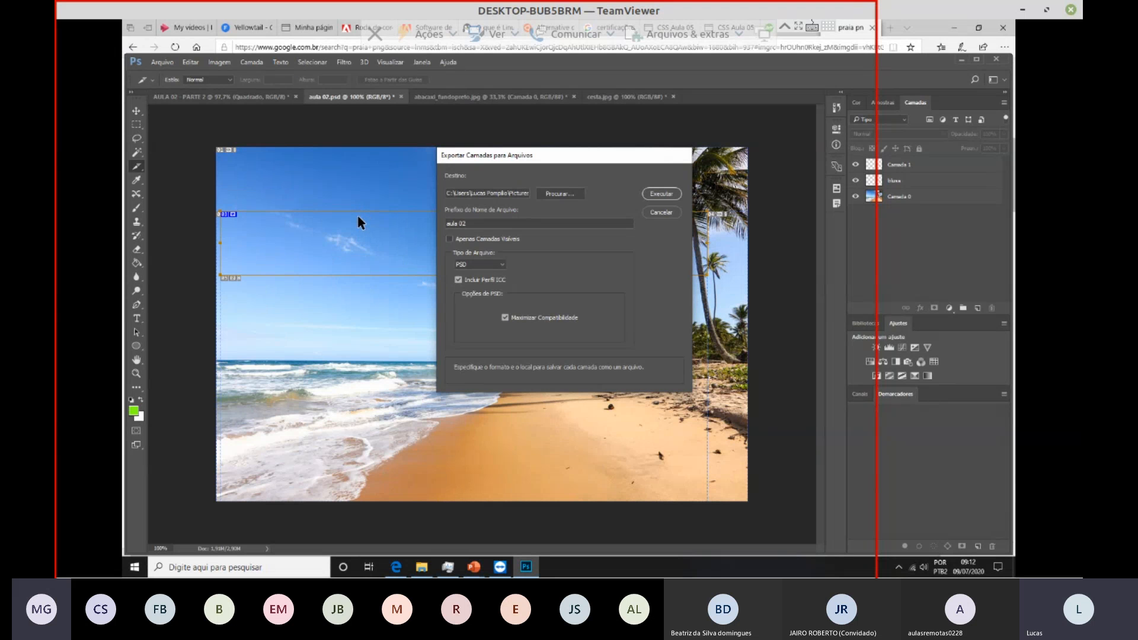
{"action": "key", "text": "Return"}
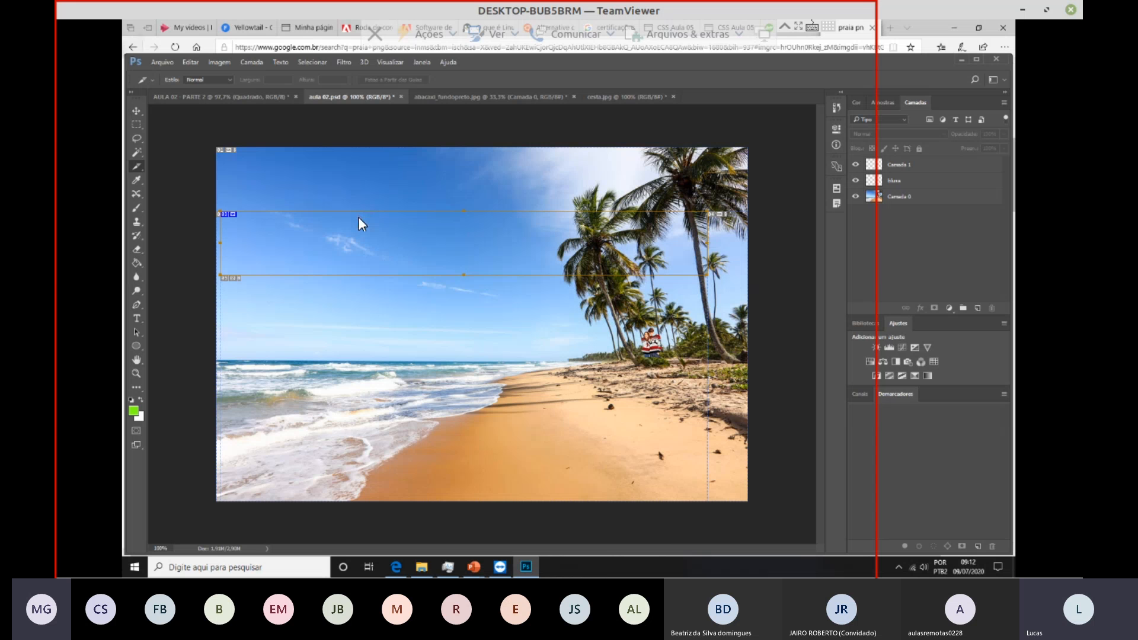
Step: Try shifting Camada 0 slightly with the Move tool, and undo the move
{"action": "right_click", "coordinate": [137, 167]}
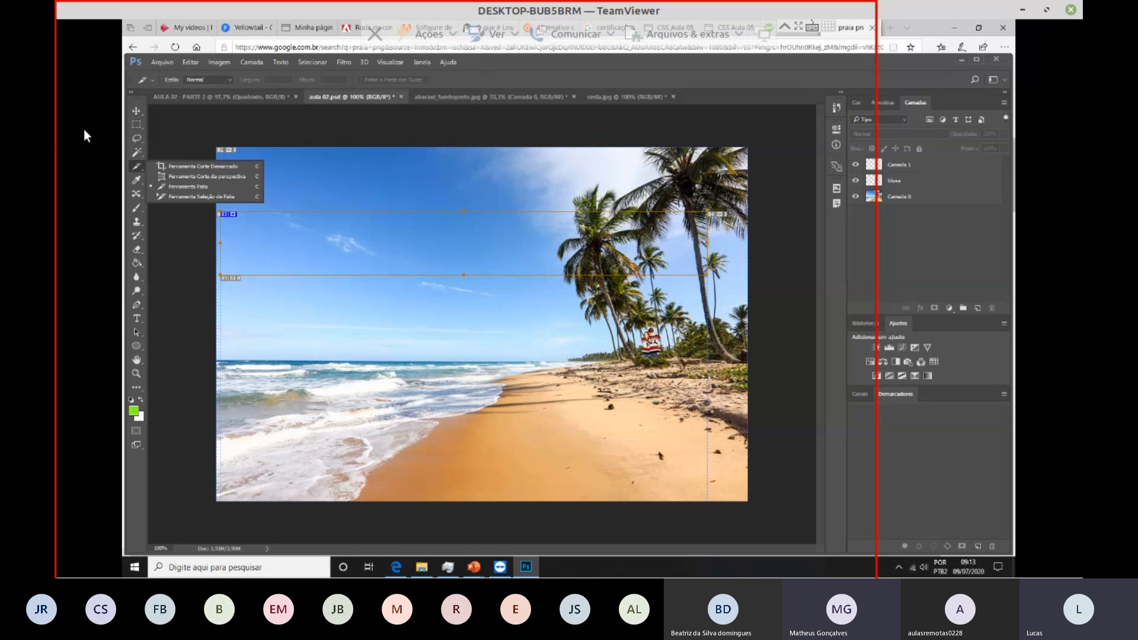
{"action": "left_click", "coordinate": [137, 112]}
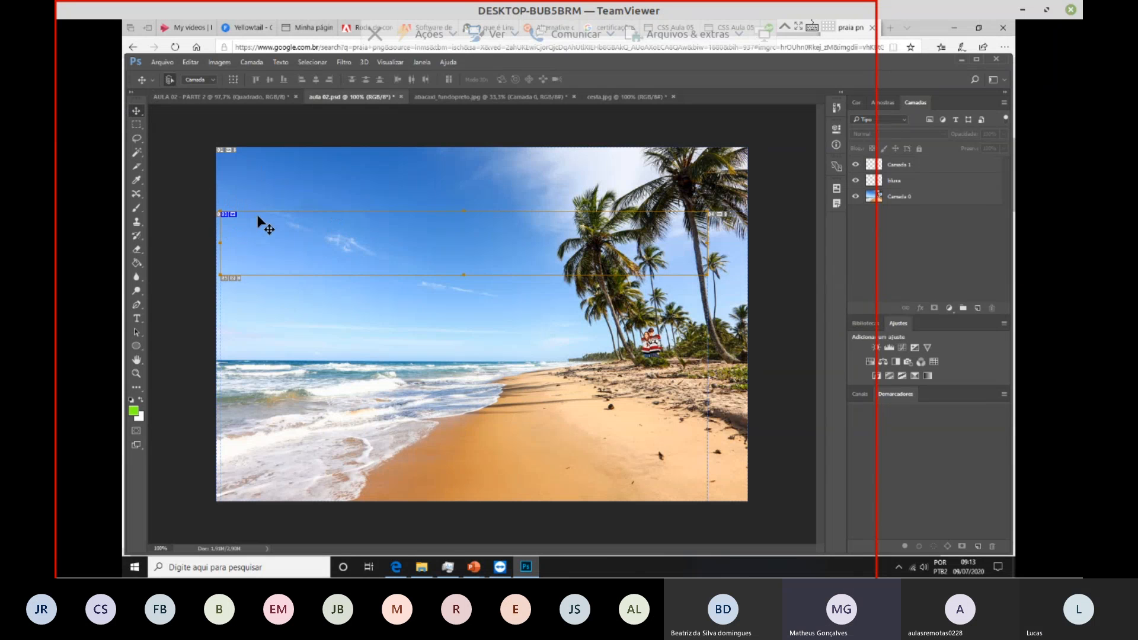
{"action": "left_click_drag", "start_coordinate": [251, 225], "coordinate": [250, 242]}
{"action": "key", "text": "ctrl+z"}
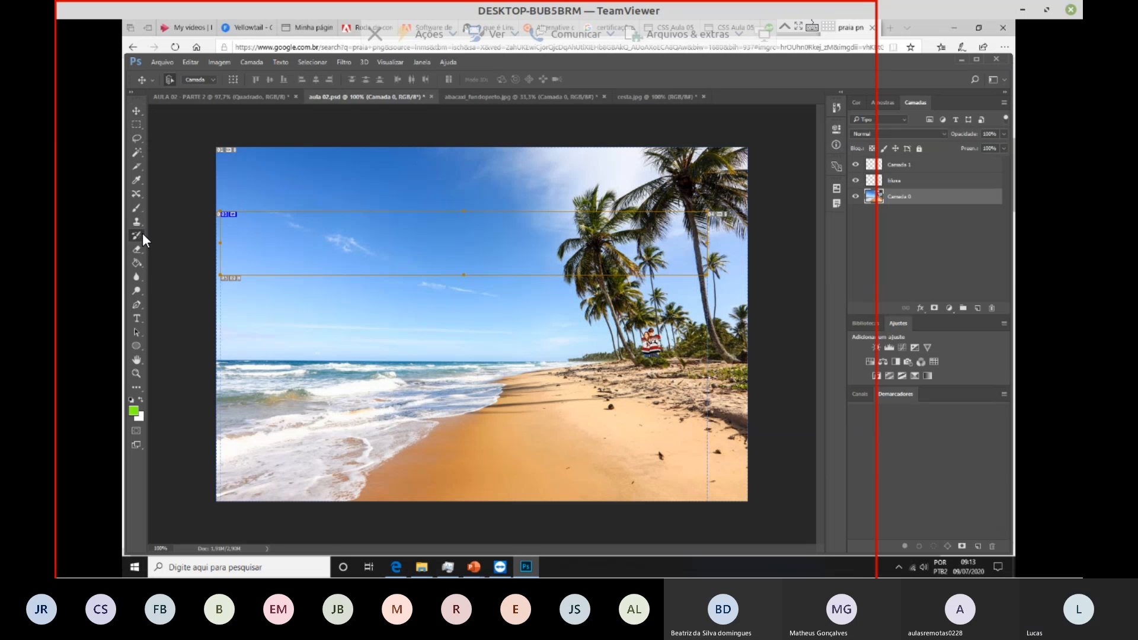
{"action": "left_click", "coordinate": [136, 235]}
{"action": "left_click", "coordinate": [134, 263]}
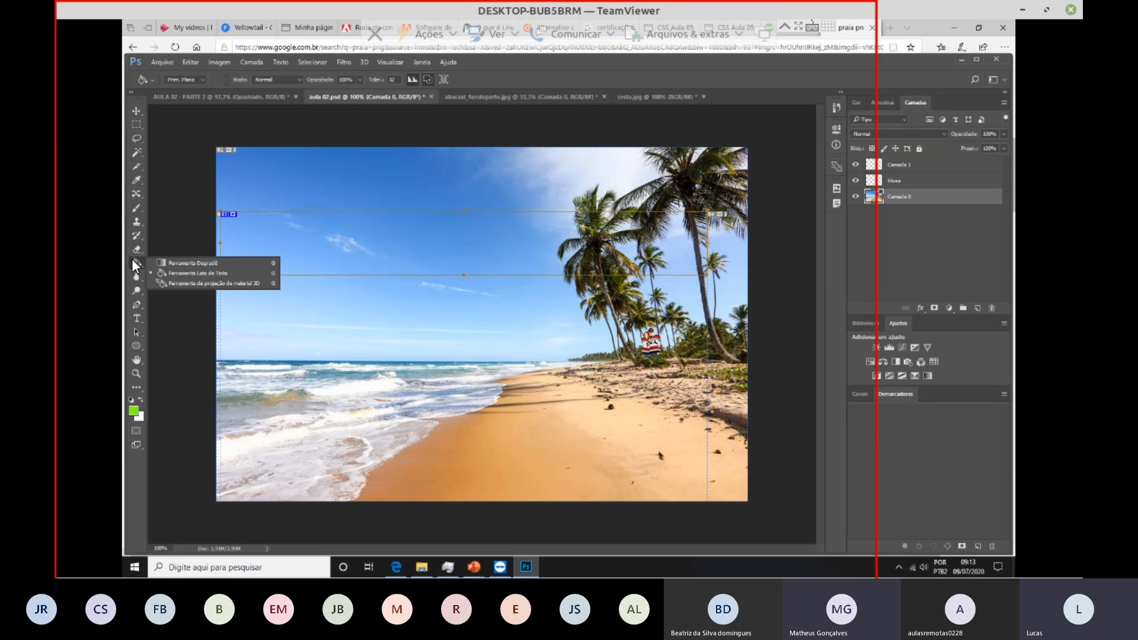
{"action": "left_click", "coordinate": [133, 279]}
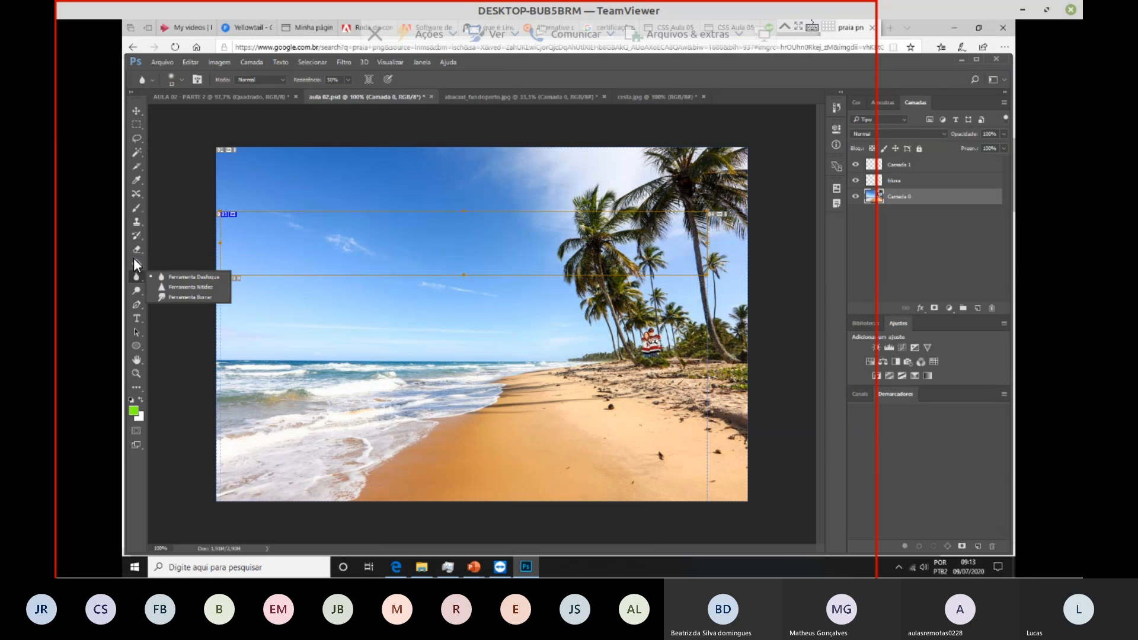
{"action": "left_click", "coordinate": [136, 207]}
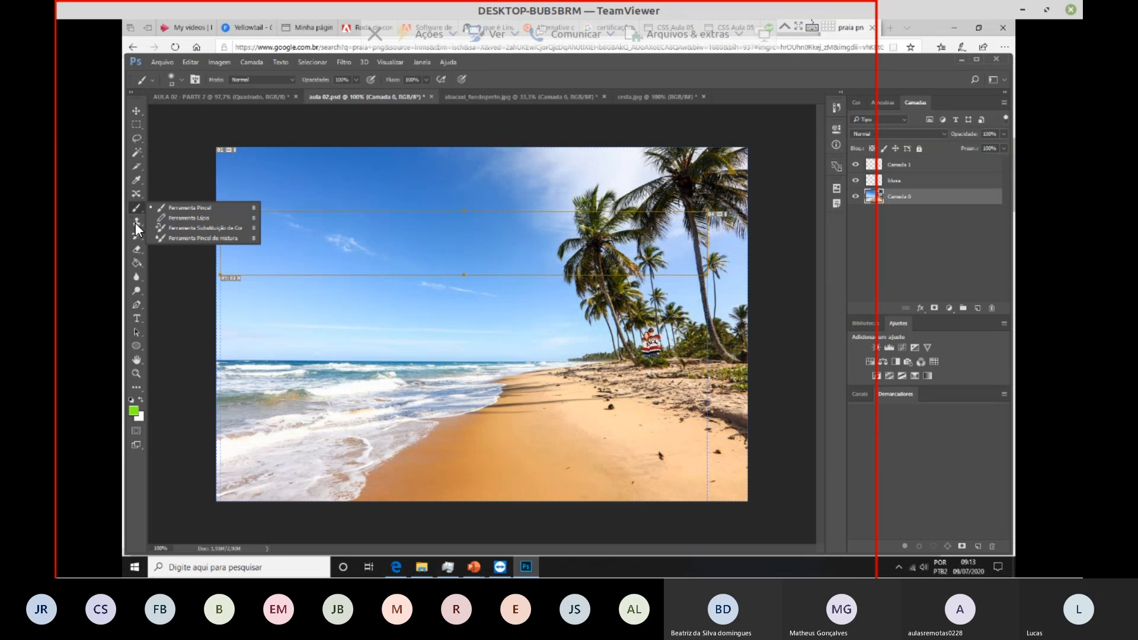
{"action": "left_click", "coordinate": [137, 223]}
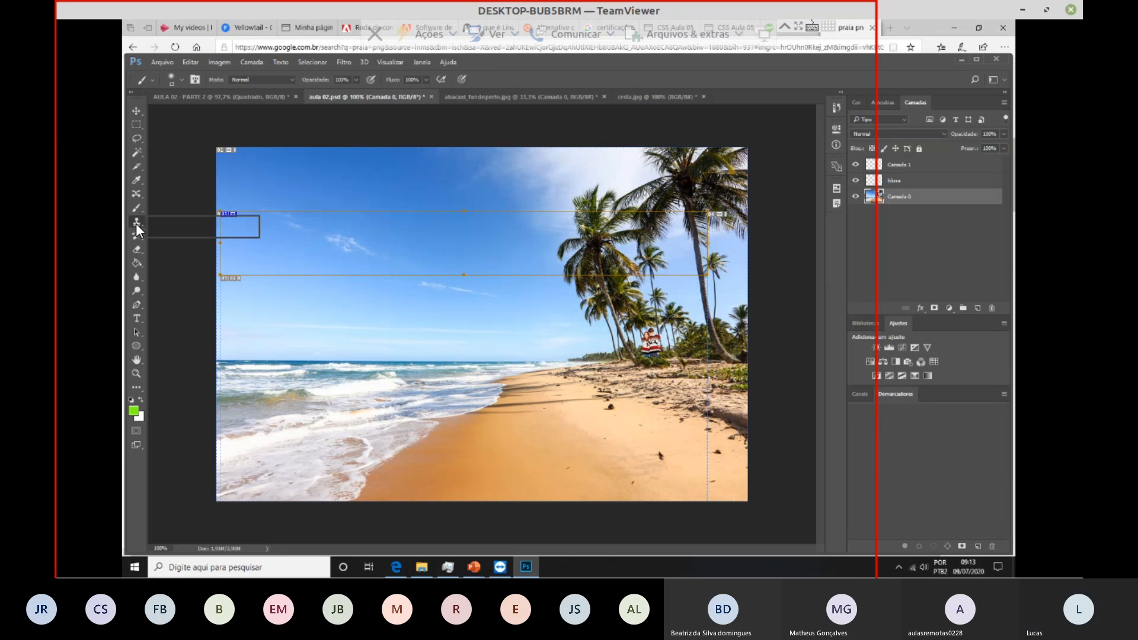
Step: With the Eyedropper, sample foreground colour candidates from the sky, waves and sand of the beach photo, ending on the upper sky's blue #3a7bcb
{"action": "left_click", "coordinate": [132, 182]}
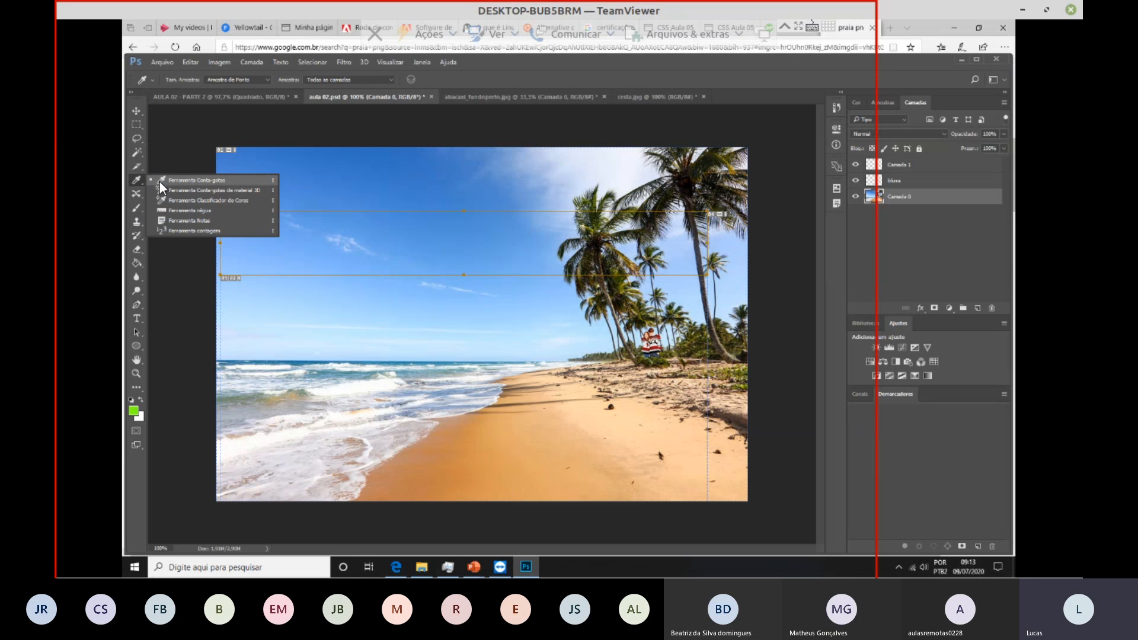
{"action": "left_click", "coordinate": [159, 181]}
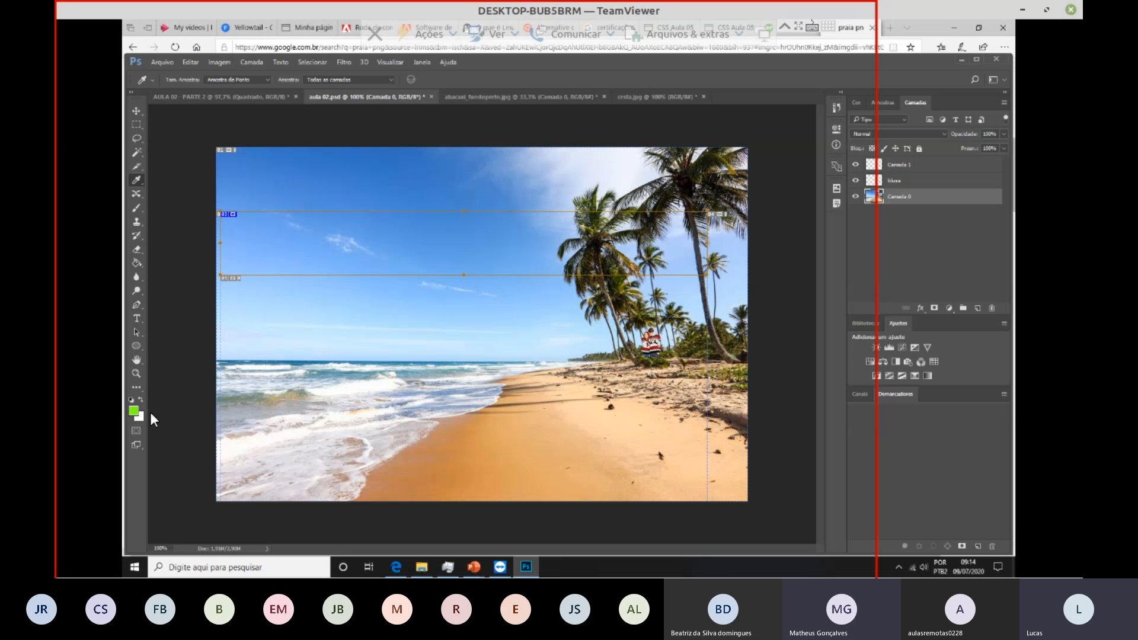
{"action": "left_click", "coordinate": [134, 410]}
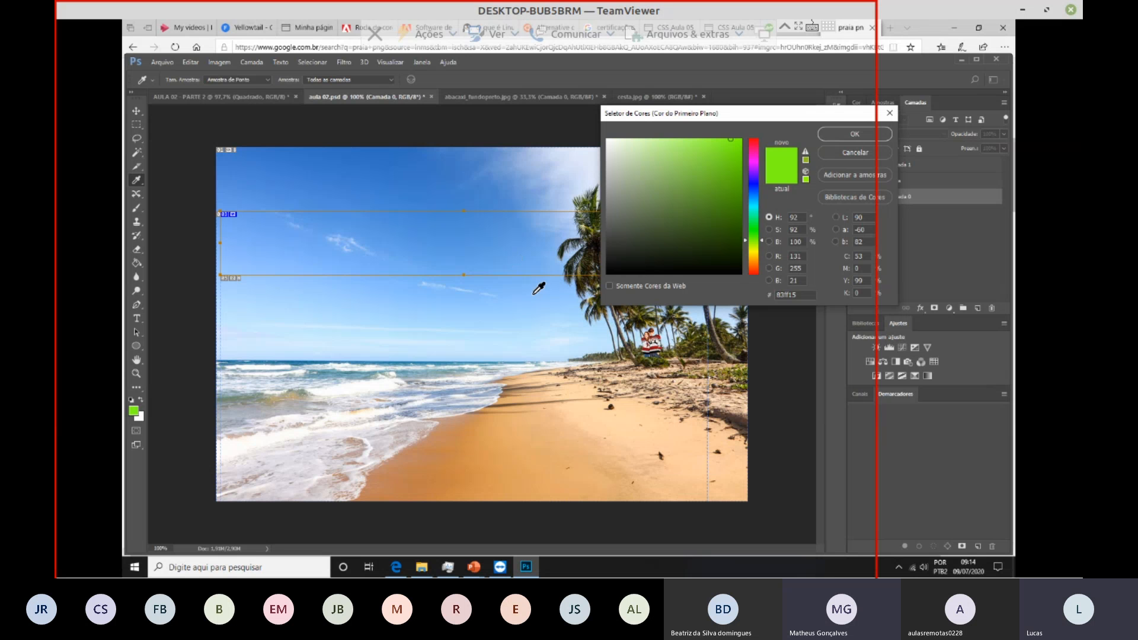
{"action": "left_click", "coordinate": [414, 240]}
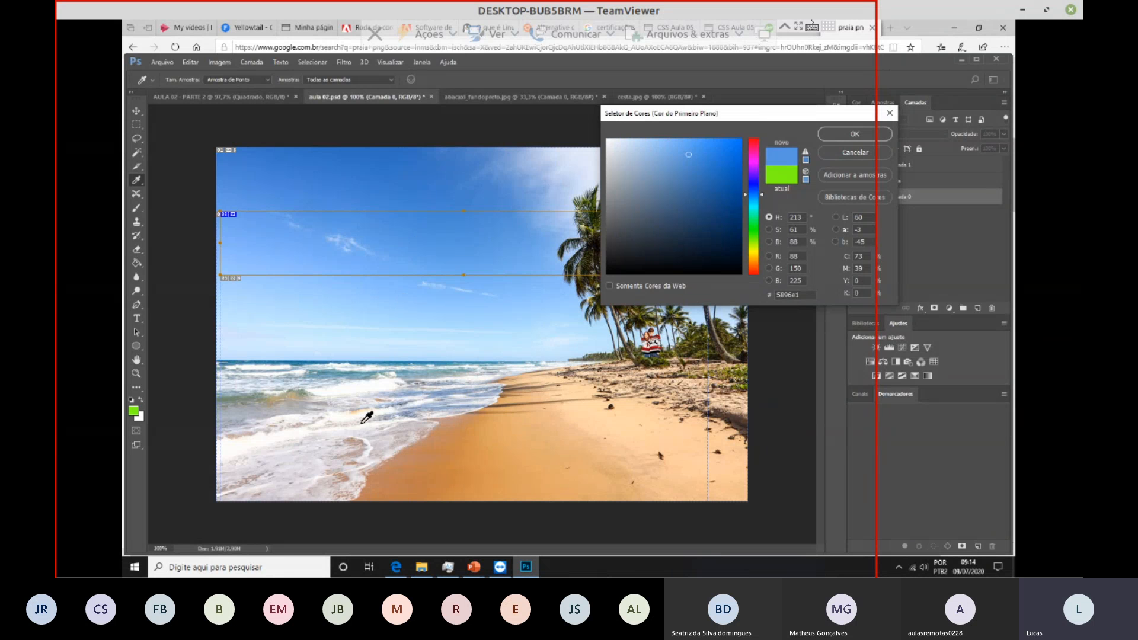
{"action": "left_click", "coordinate": [356, 378]}
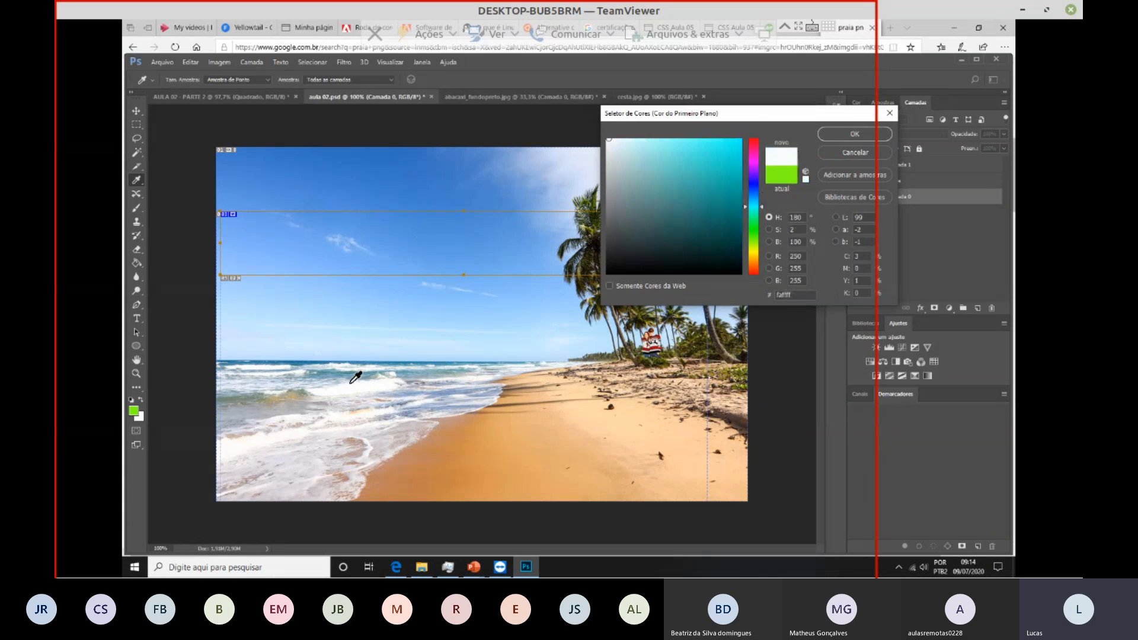
{"action": "left_click", "coordinate": [285, 405]}
{"action": "left_click", "coordinate": [285, 406]}
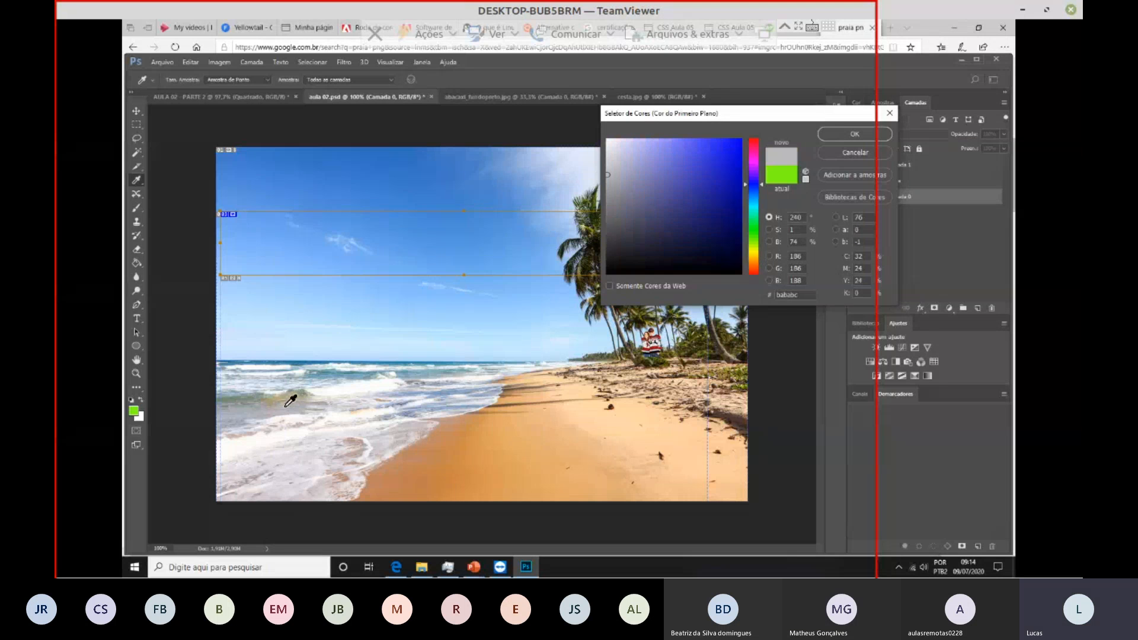
{"action": "left_click", "coordinate": [337, 386]}
{"action": "left_click", "coordinate": [488, 419]}
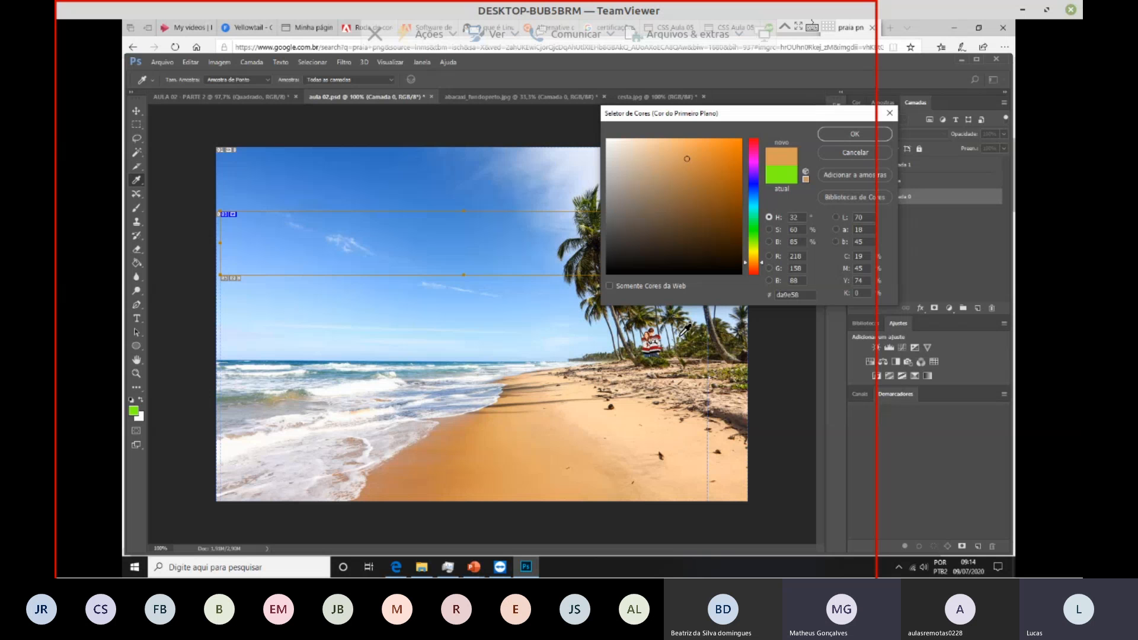
{"action": "left_click", "coordinate": [275, 160]}
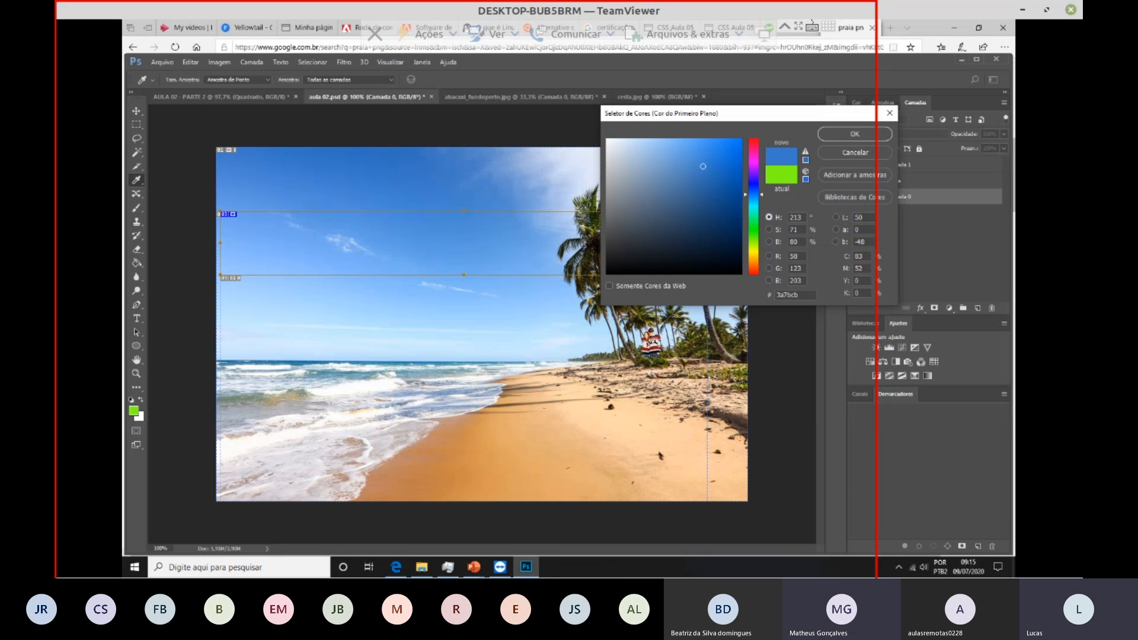
{"action": "key", "text": "XF86AudioRaiseVolume"}
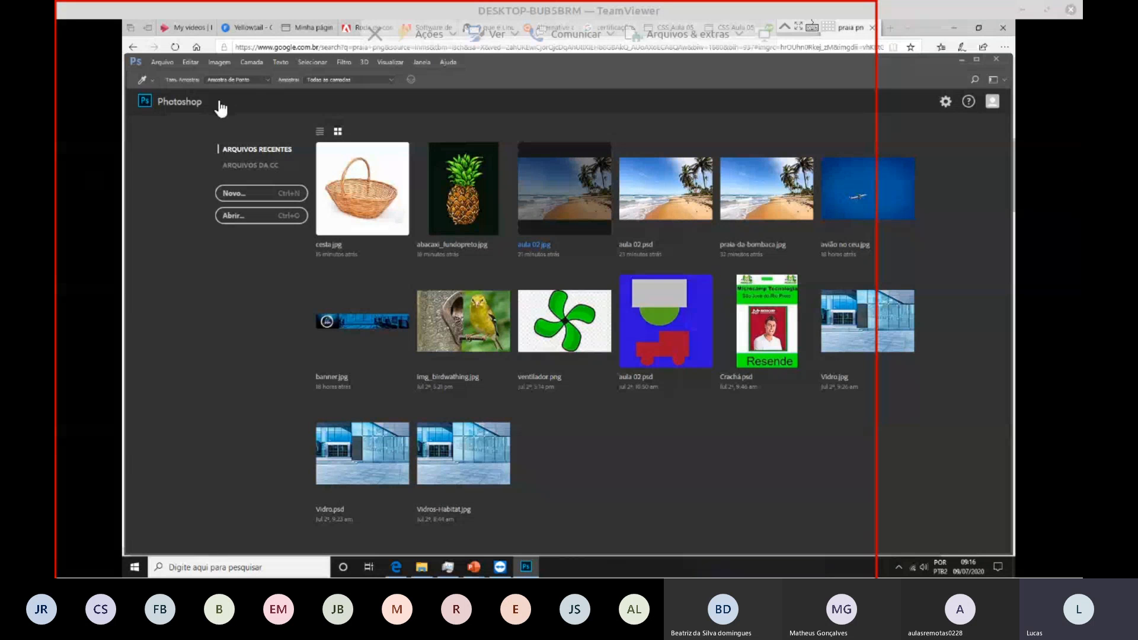
Step: Open cesta.jpg from the recent files, and open frutas.jpg without colour management
{"action": "left_click", "coordinate": [365, 191]}
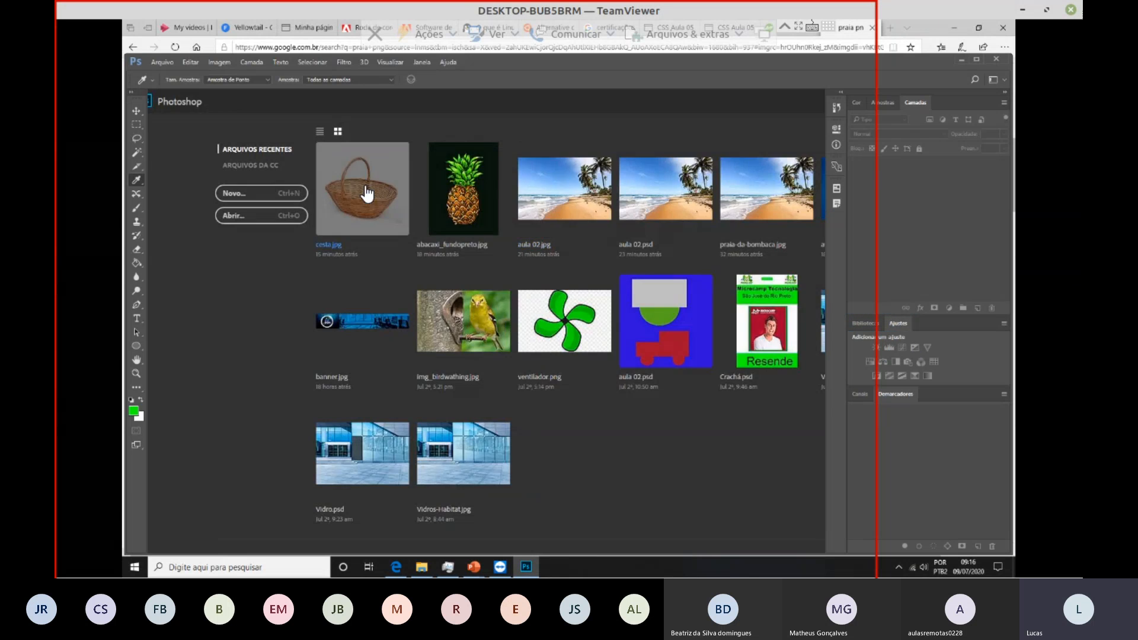
{"action": "left_click", "coordinate": [520, 219]}
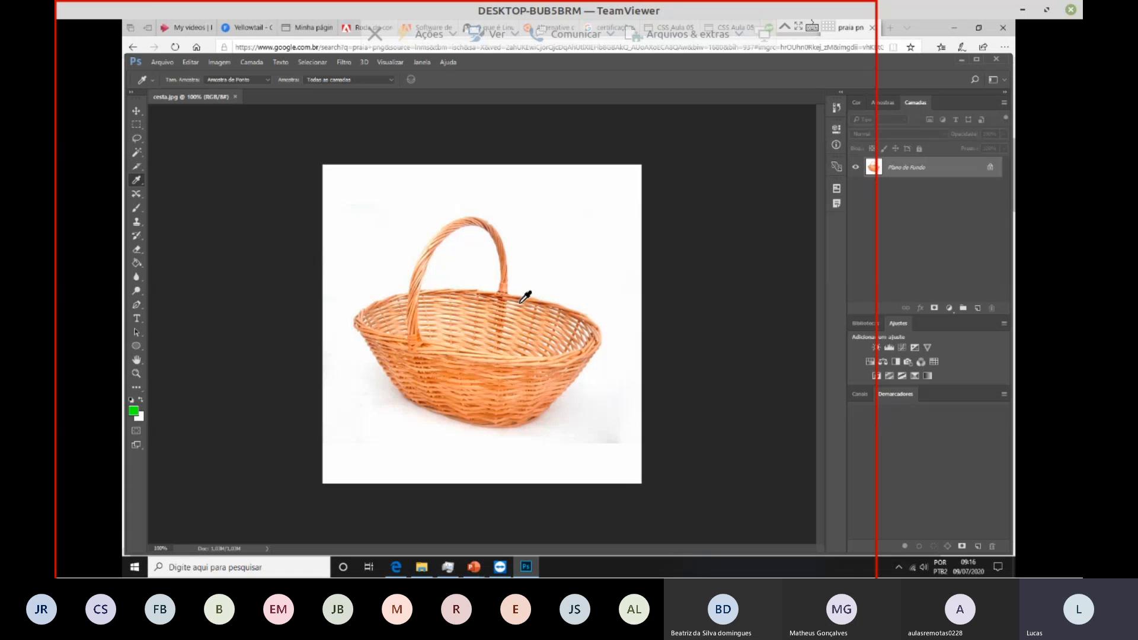
{"action": "left_click", "coordinate": [173, 62]}
{"action": "left_click", "coordinate": [178, 87]}
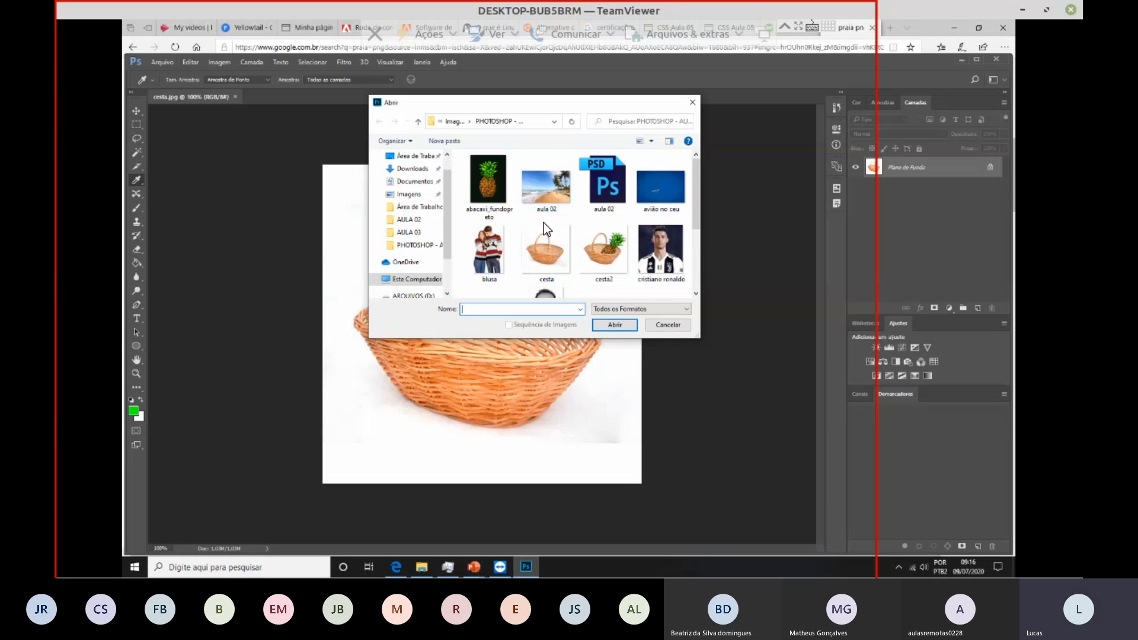
{"action": "scroll", "coordinate": [543, 223], "scroll_direction": "down", "scroll_amount": 3}
{"action": "double_click", "coordinate": [611, 189]}
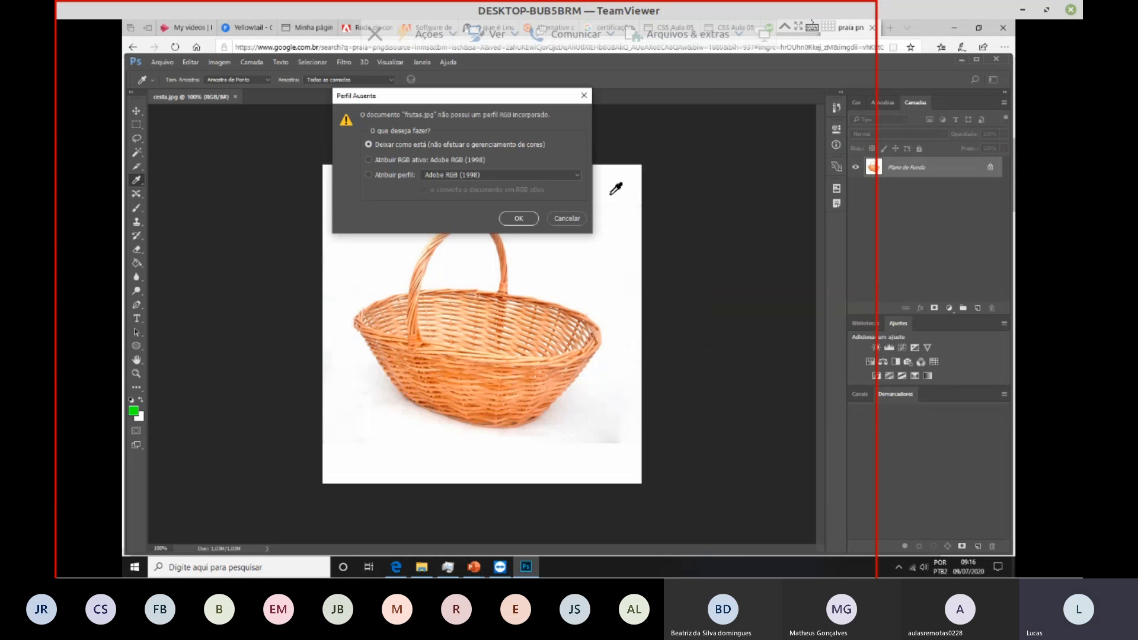
{"action": "left_click", "coordinate": [517, 218]}
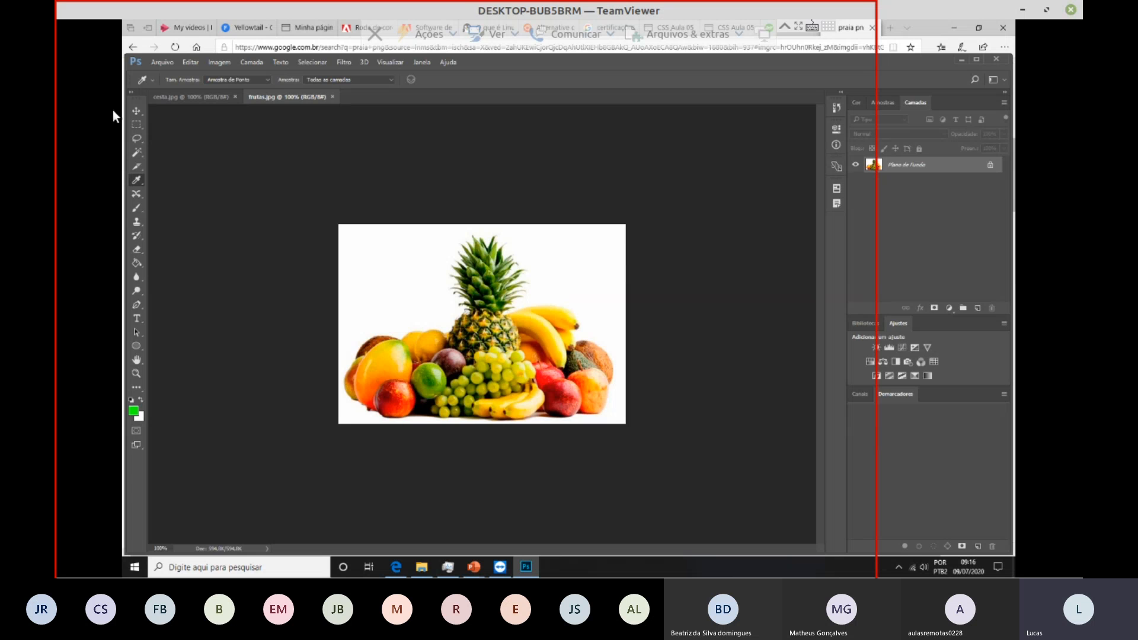
Step: Activate the Move tool, view the cesta.jpg document, and return to frutas.jpg
{"action": "left_click", "coordinate": [136, 111]}
{"action": "left_click", "coordinate": [174, 97]}
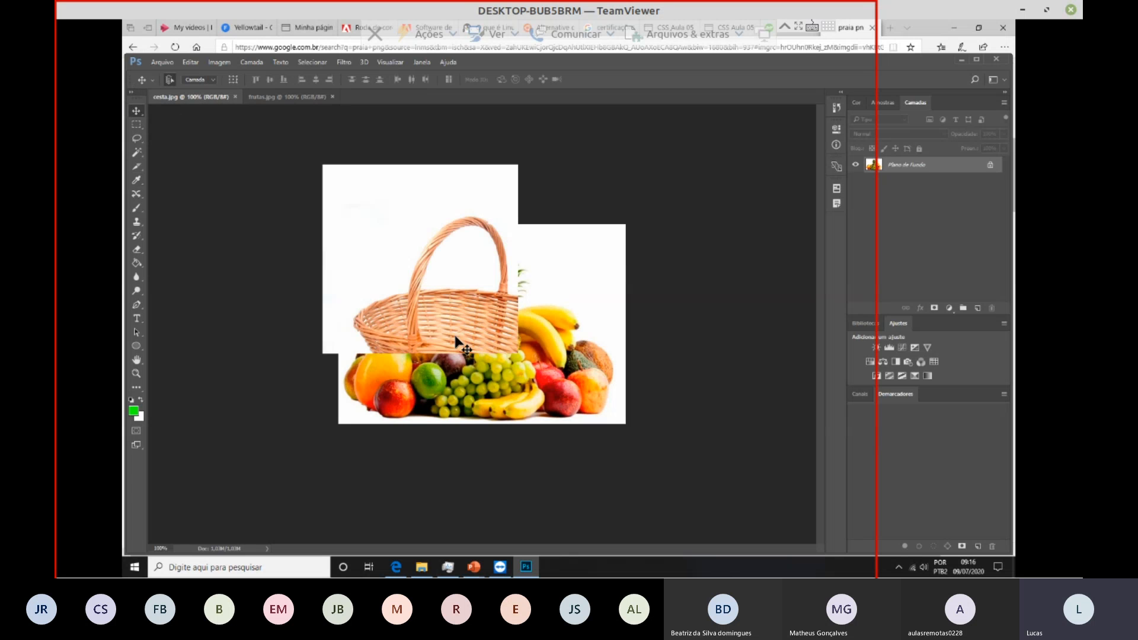
{"action": "left_click", "coordinate": [283, 95]}
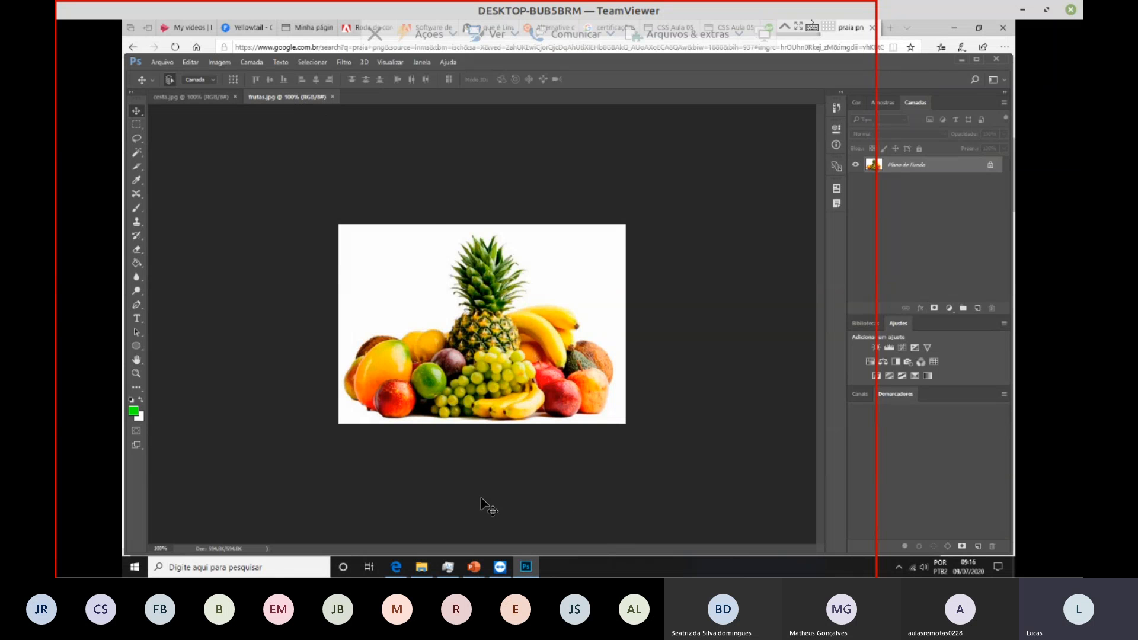
Step: Locate the frutas image in the PHOTOSHOP - AULA 02 PARTE 2 folder in File Explorer, and return to Photoshop
{"action": "left_click", "coordinate": [421, 567]}
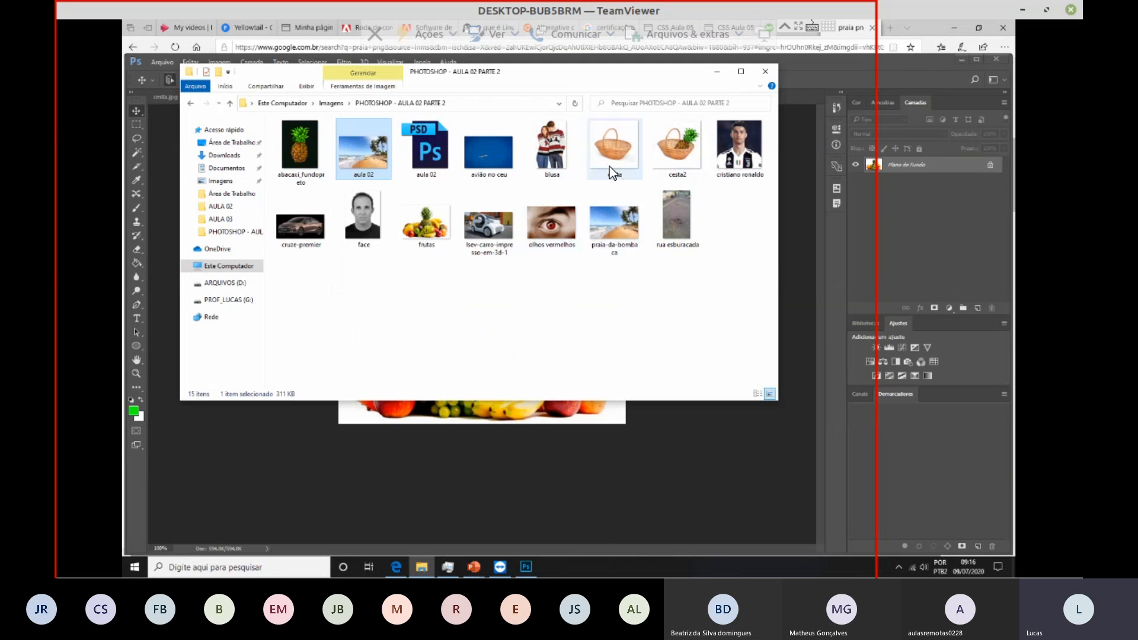
{"action": "left_click", "coordinate": [423, 234]}
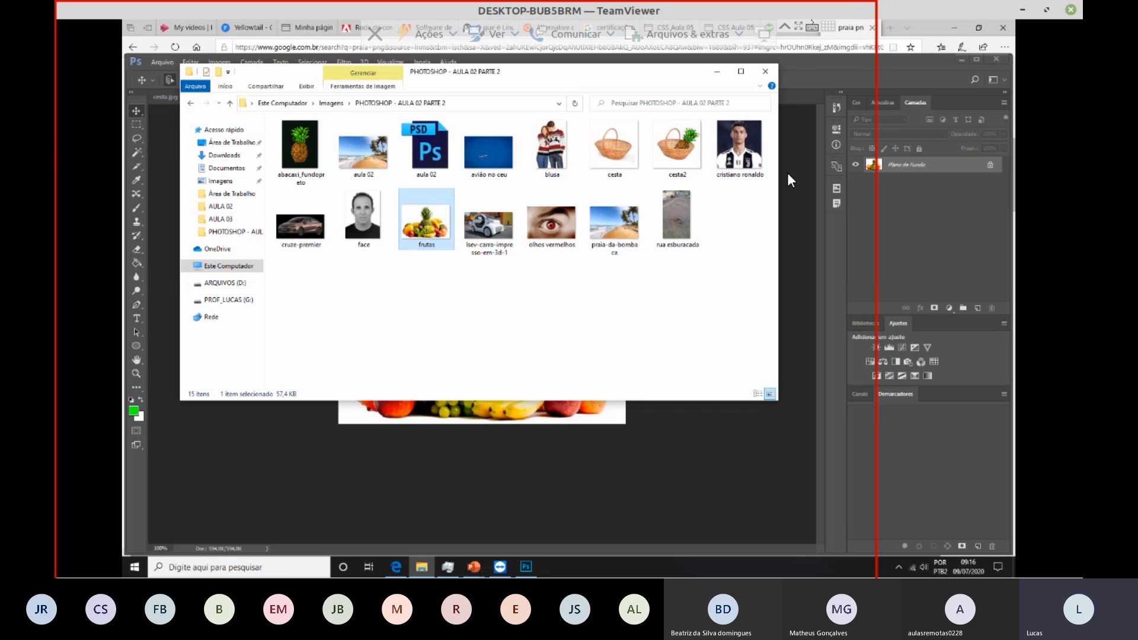
{"action": "left_click", "coordinate": [806, 178]}
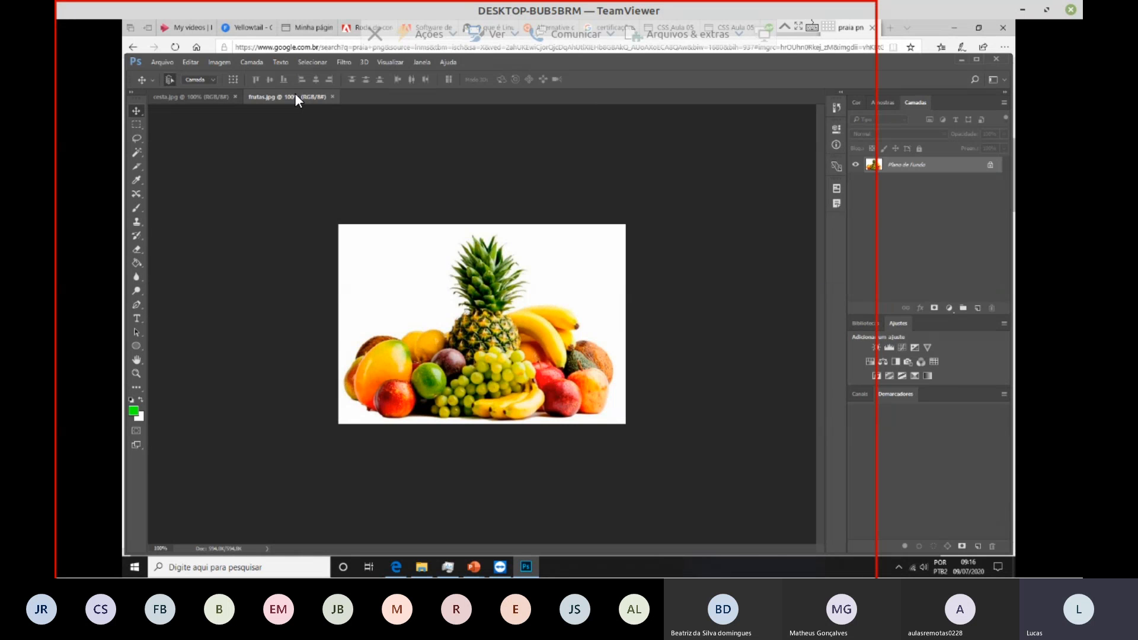
Step: Float the frutas.jpg document, copy its image onto the cesta.jpg canvas with the Move tool, and dock frutas.jpg again
{"action": "left_click_drag", "start_coordinate": [294, 94], "coordinate": [582, 80]}
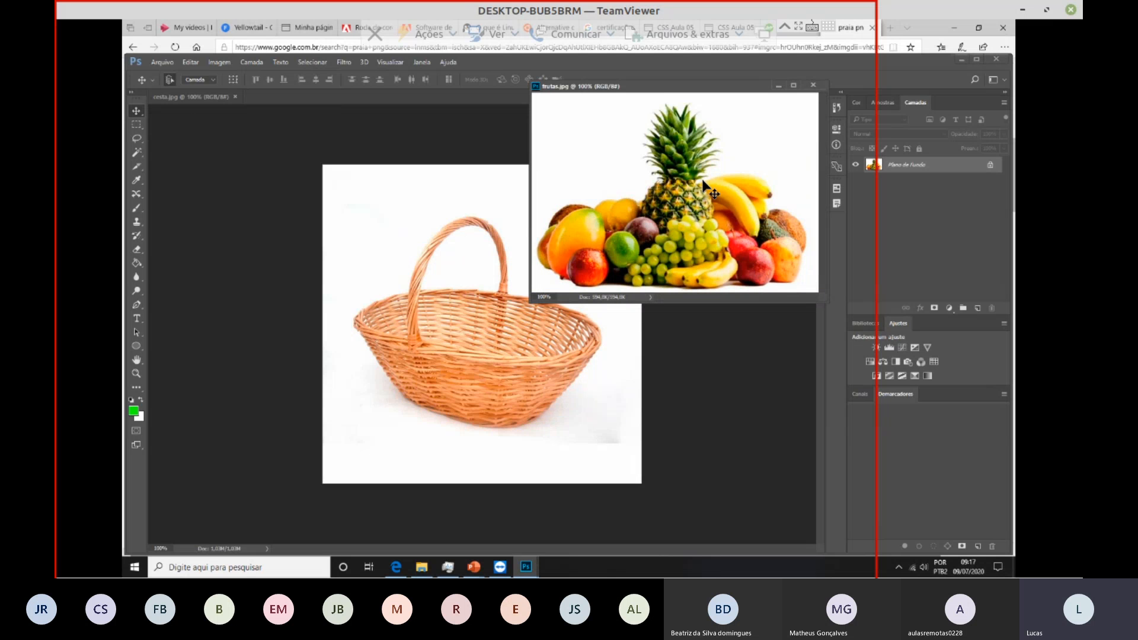
{"action": "left_click_drag", "start_coordinate": [704, 186], "coordinate": [424, 281]}
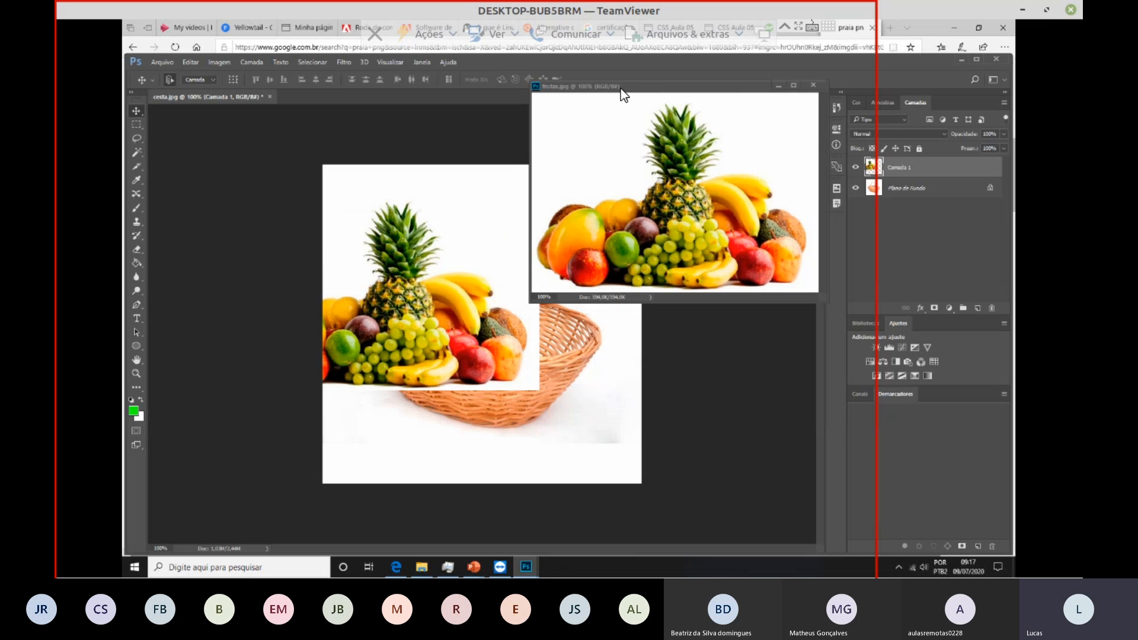
{"action": "left_click_drag", "start_coordinate": [622, 89], "coordinate": [475, 99]}
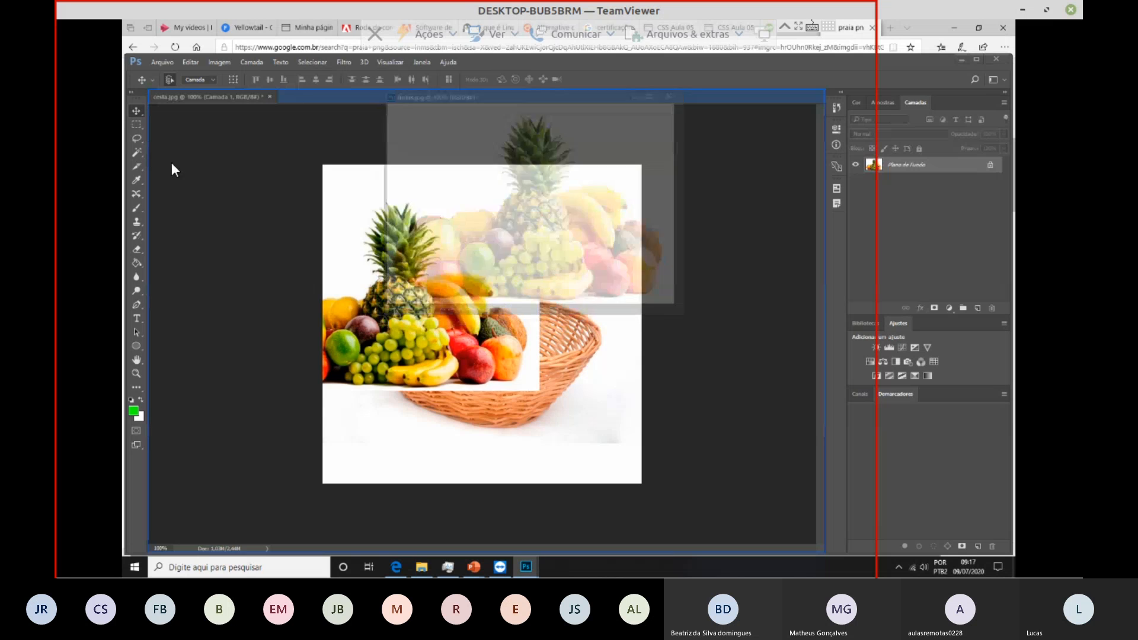
Step: Select the whole frutas.jpg image with the Rectangular Marquee tool, and return to the cesta.jpg document
{"action": "left_click", "coordinate": [137, 123]}
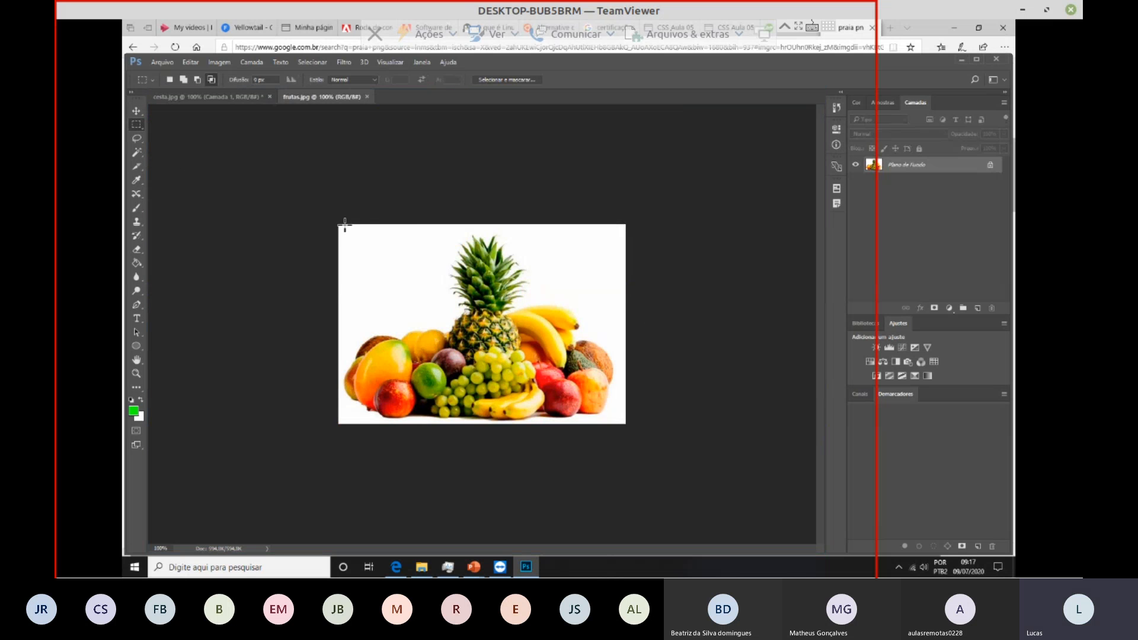
{"action": "left_click_drag", "start_coordinate": [337, 223], "coordinate": [685, 481]}
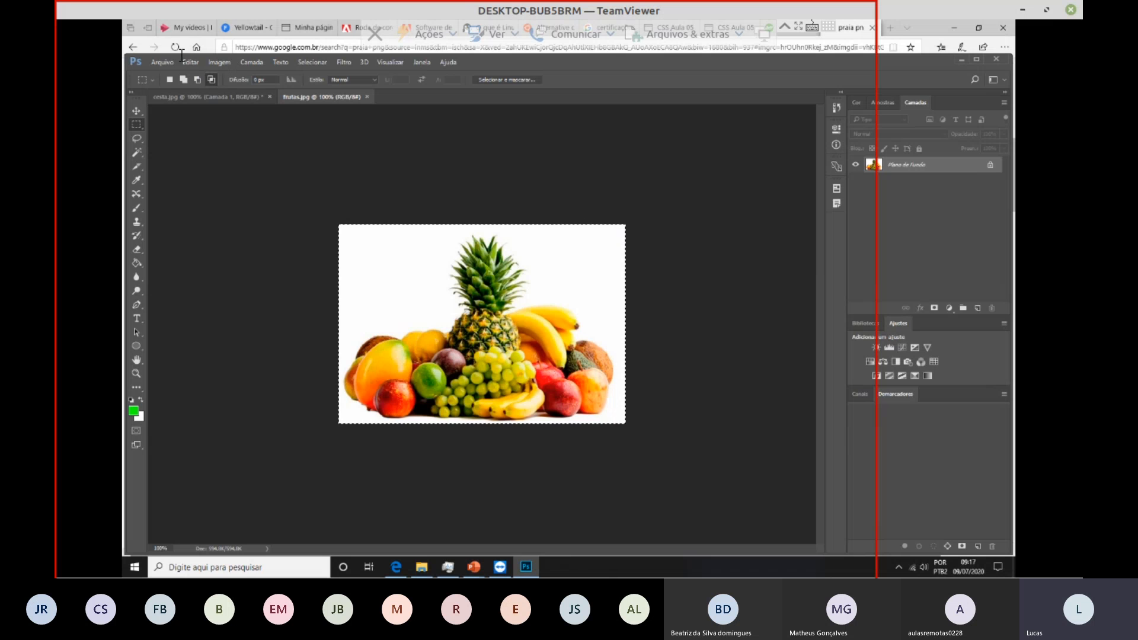
{"action": "left_click", "coordinate": [208, 97]}
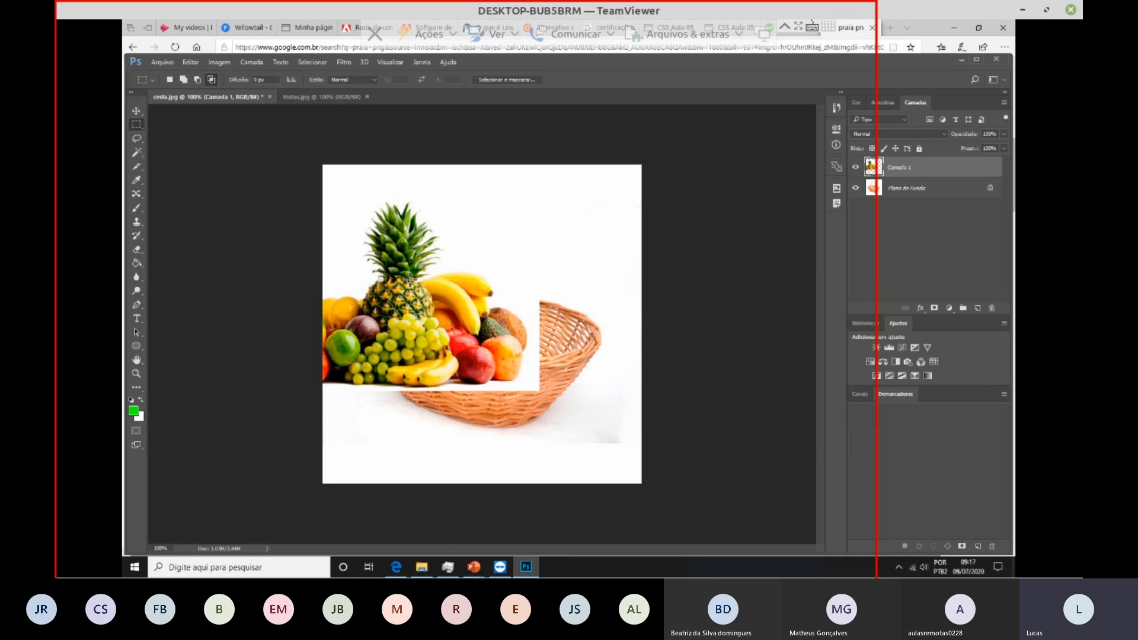
Step: Move the fruit image on Camada 1 to the middle of the canvas, over the basket
{"action": "left_click", "coordinate": [137, 112]}
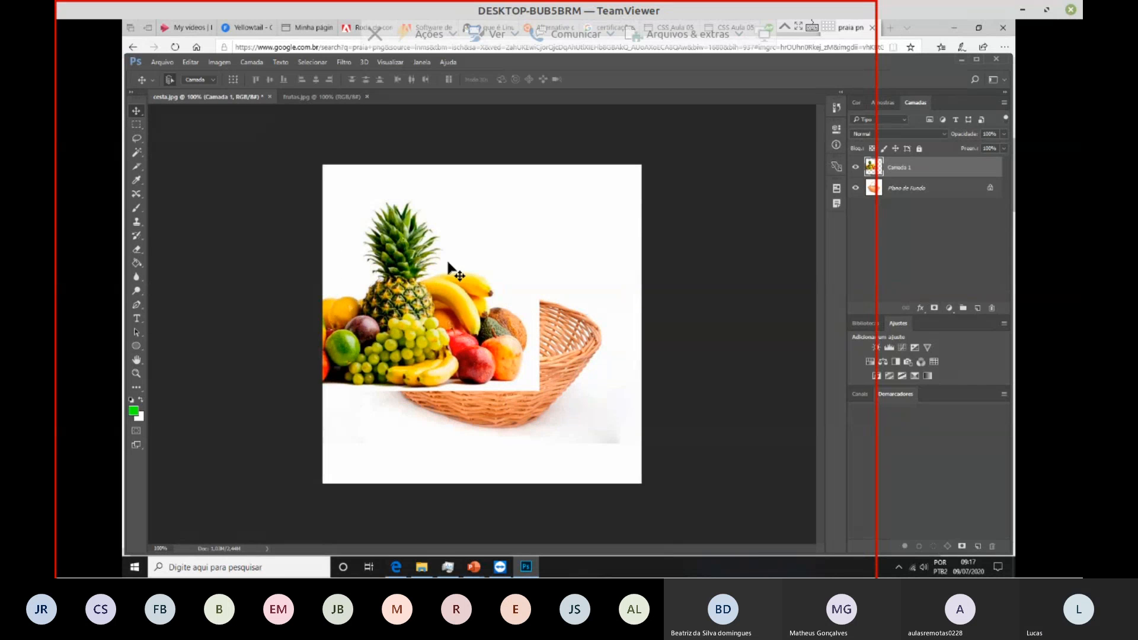
{"action": "left_click_drag", "start_coordinate": [449, 266], "coordinate": [551, 297]}
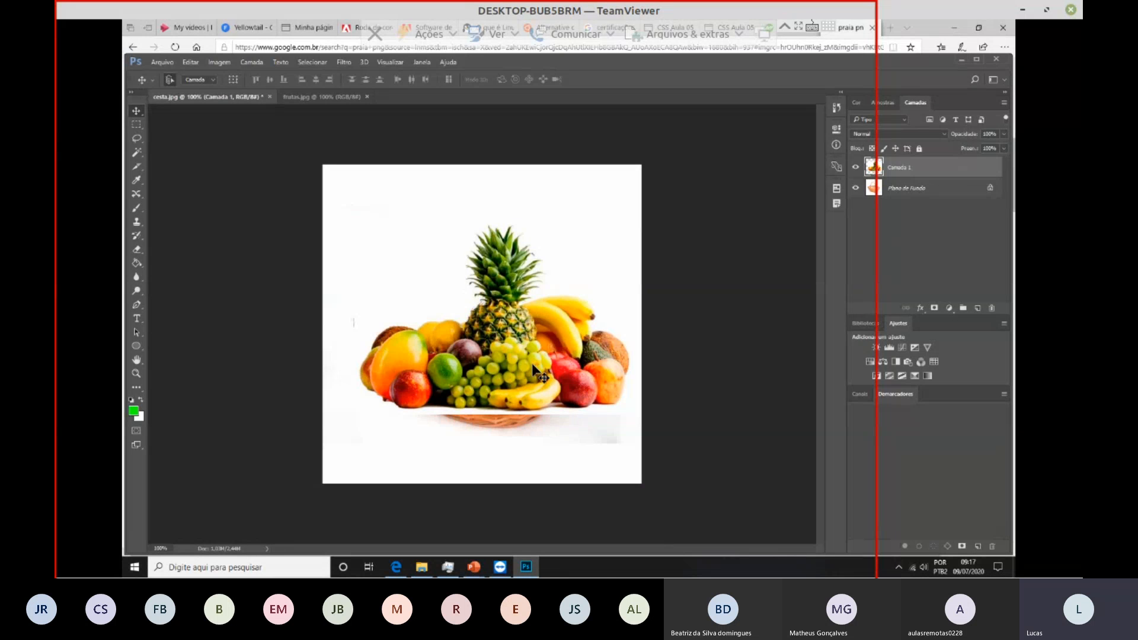
{"action": "left_click_drag", "start_coordinate": [515, 344], "coordinate": [499, 329]}
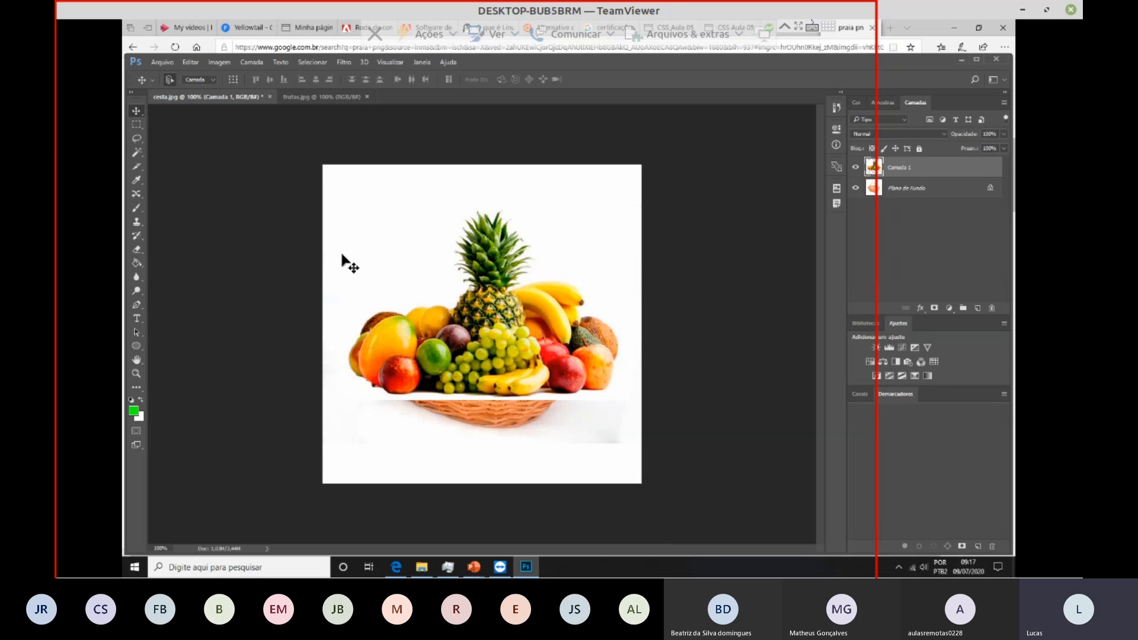
Step: With the Magic Wand, select and delete the white background around the fruit on Camada 1, and clear the selection
{"action": "left_click", "coordinate": [133, 153]}
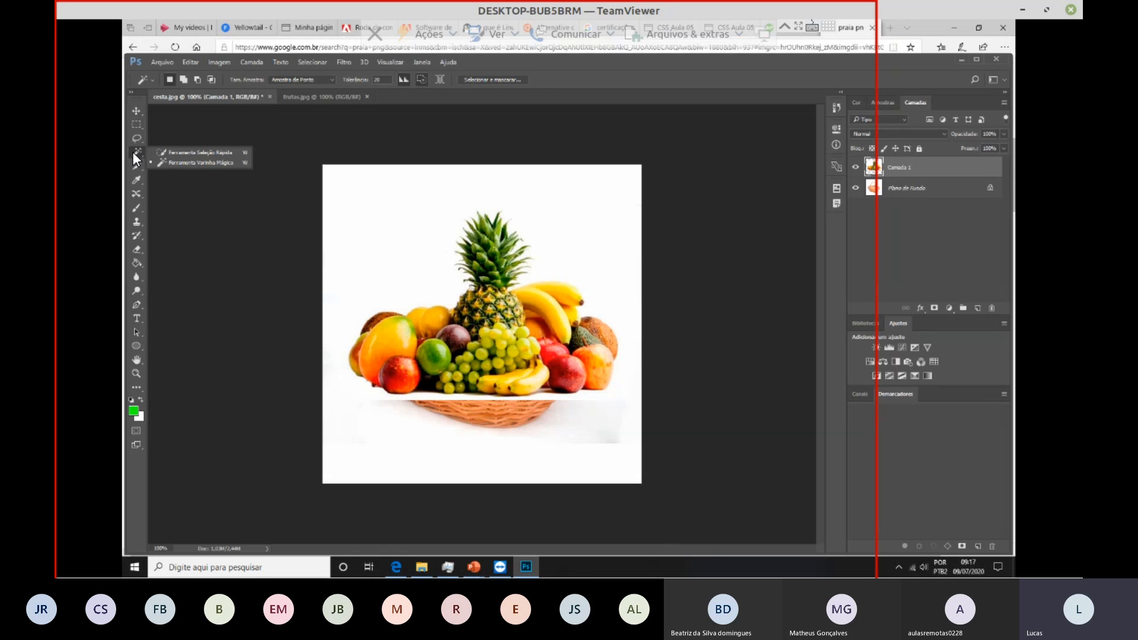
{"action": "left_click", "coordinate": [167, 161]}
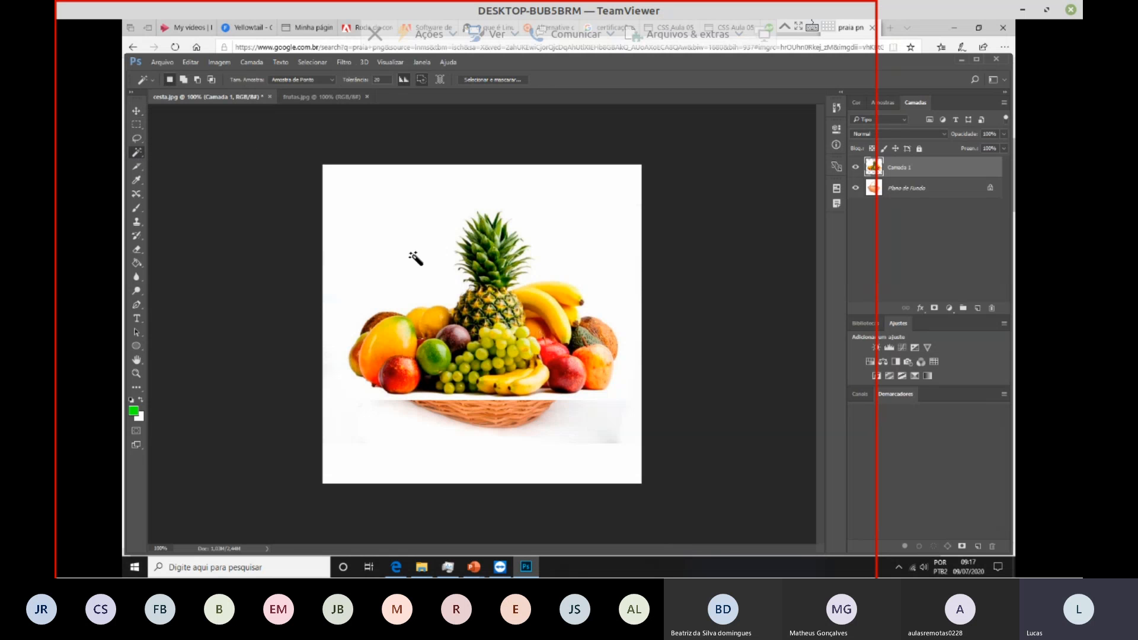
{"action": "left_click", "coordinate": [425, 288]}
{"action": "key", "text": "Delete"}
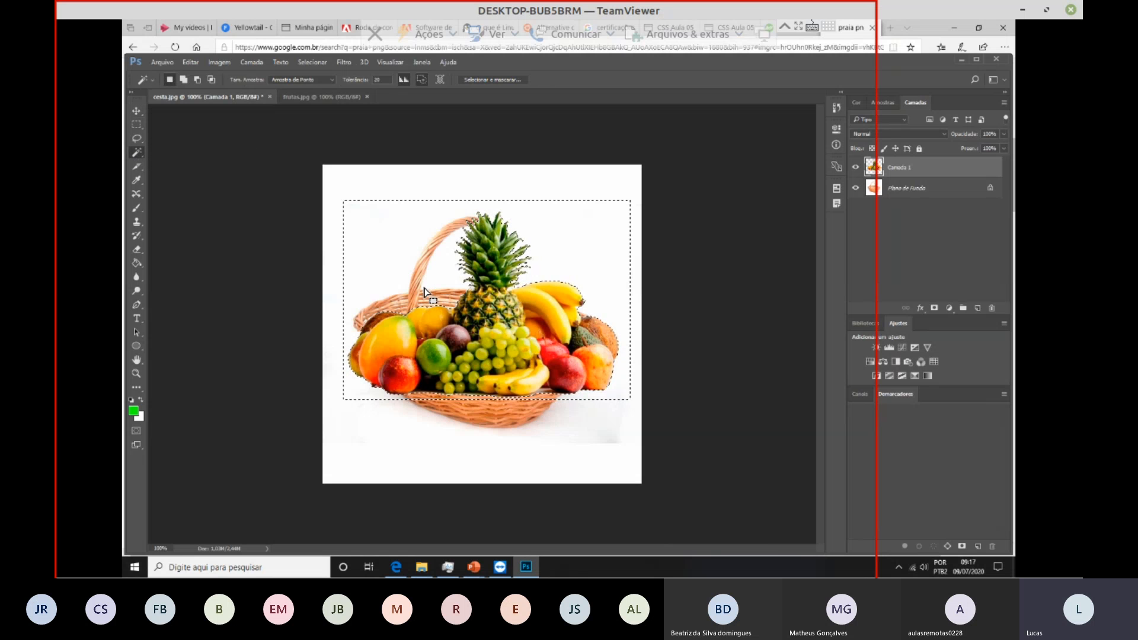
{"action": "key", "text": "ctrl+d"}
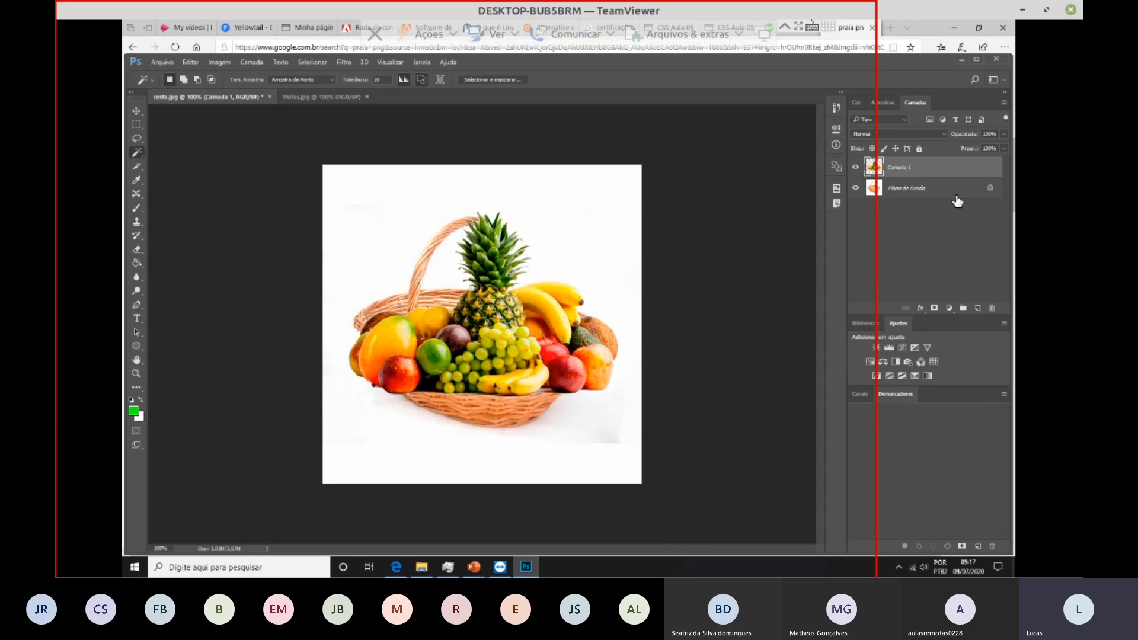
Step: Reposition the cut-out fruit on Camada 1 with the Move tool, placing it above the front of the basket
{"action": "right_click", "coordinate": [918, 167]}
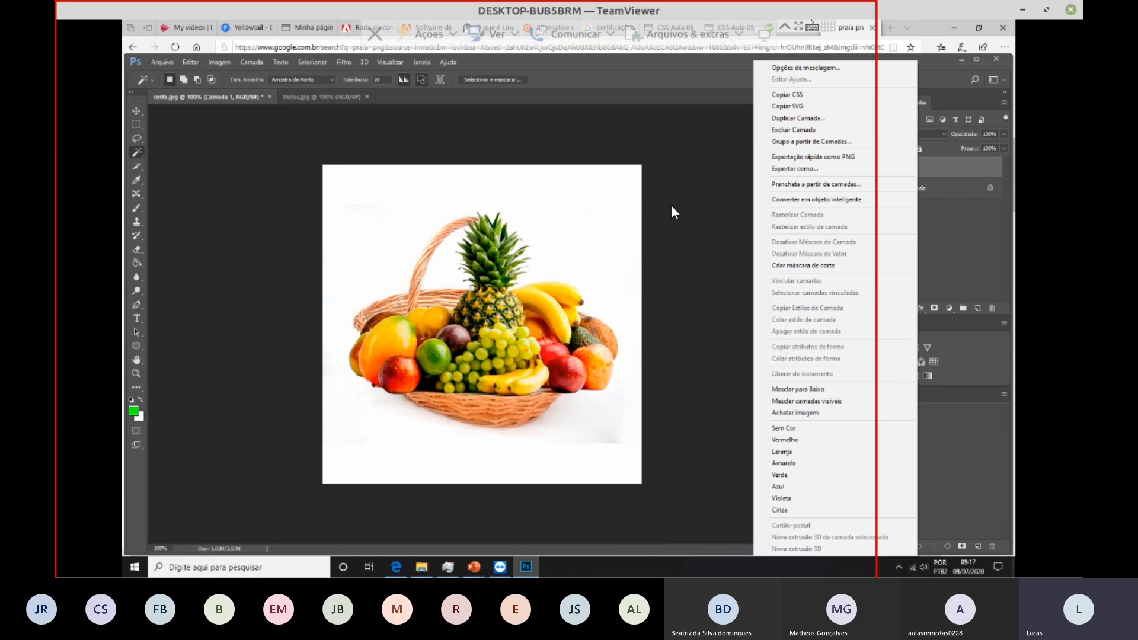
{"action": "left_click", "coordinate": [463, 341]}
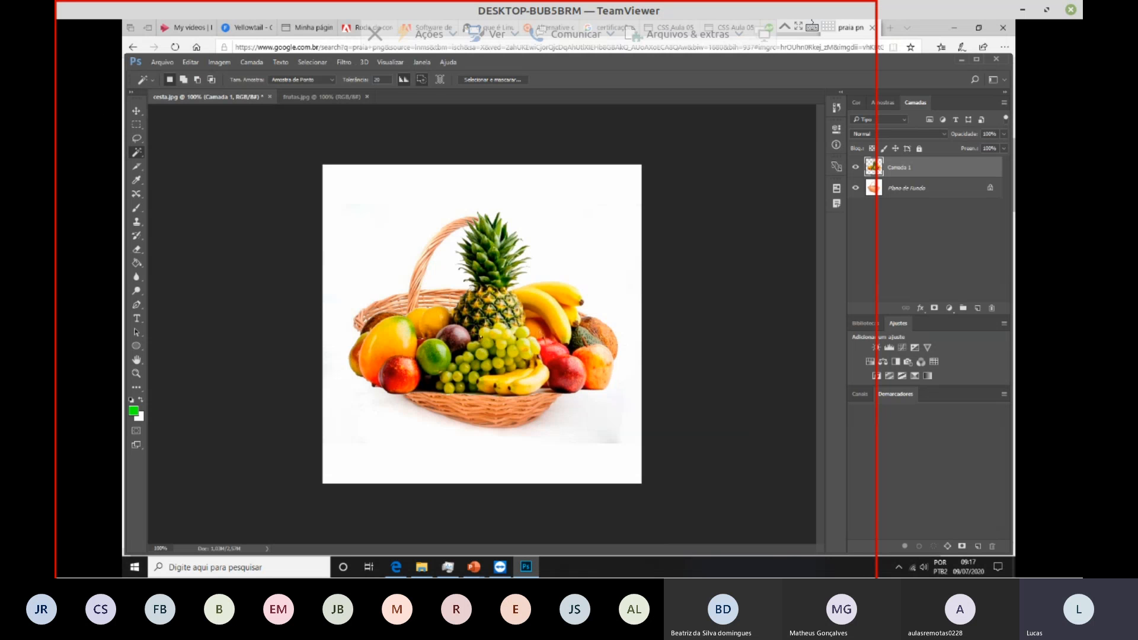
{"action": "left_click", "coordinate": [137, 111]}
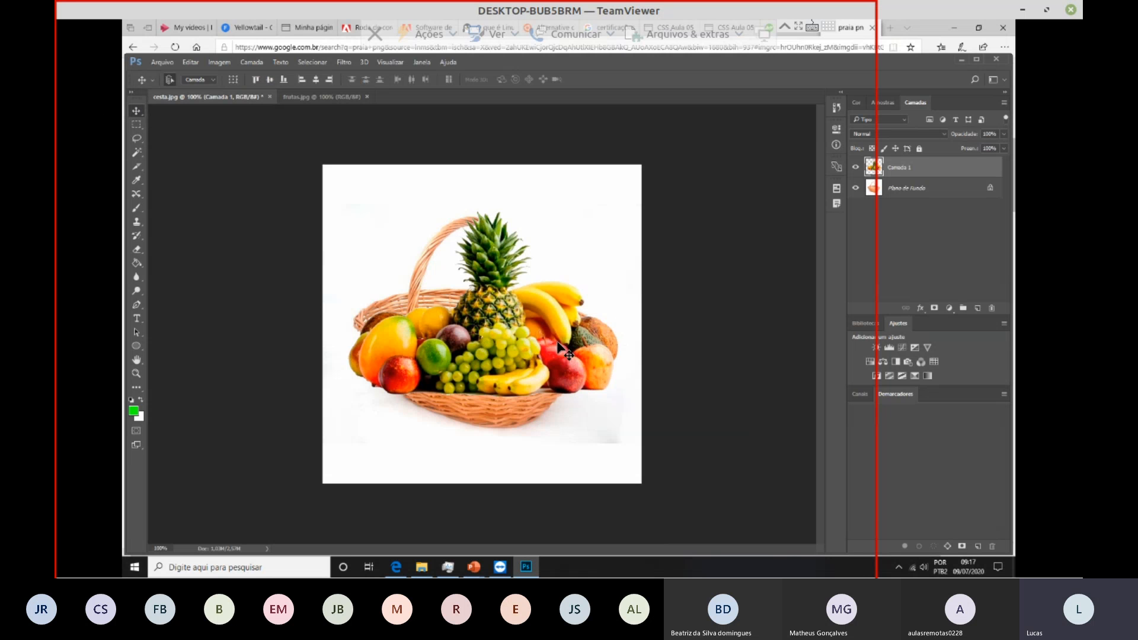
{"action": "left_click_drag", "start_coordinate": [514, 332], "coordinate": [514, 304]}
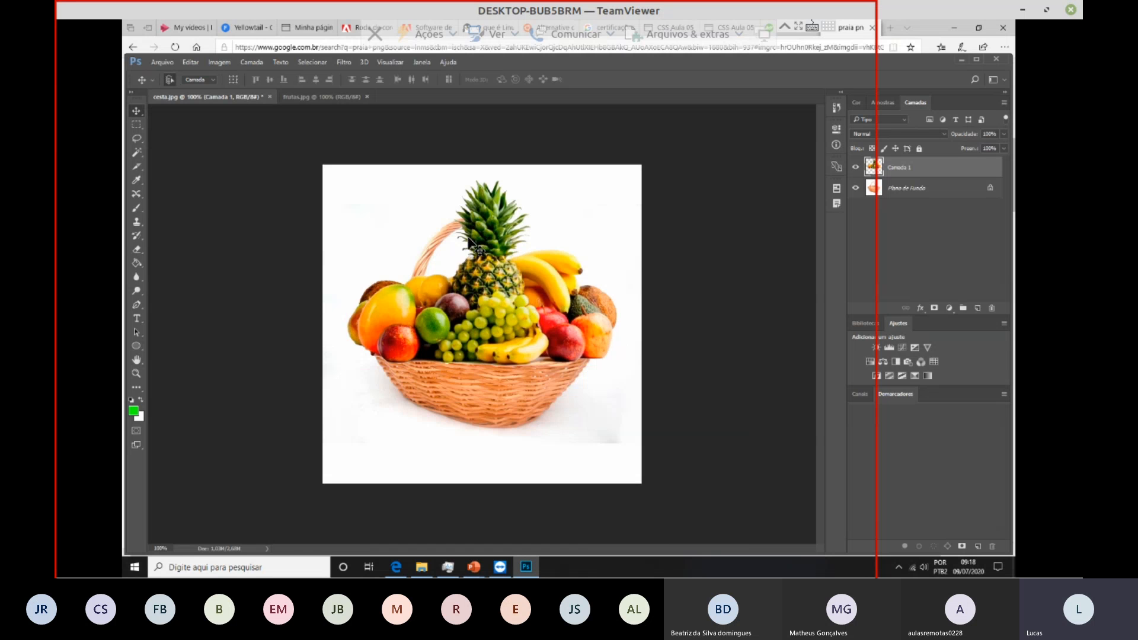
{"action": "mouse_move", "coordinate": [468, 238]}
{"action": "left_mouse_down"}
{"action": "mouse_move", "coordinate": [475, 248]}
{"action": "mouse_move", "coordinate": [456, 249]}
{"action": "left_mouse_up"}
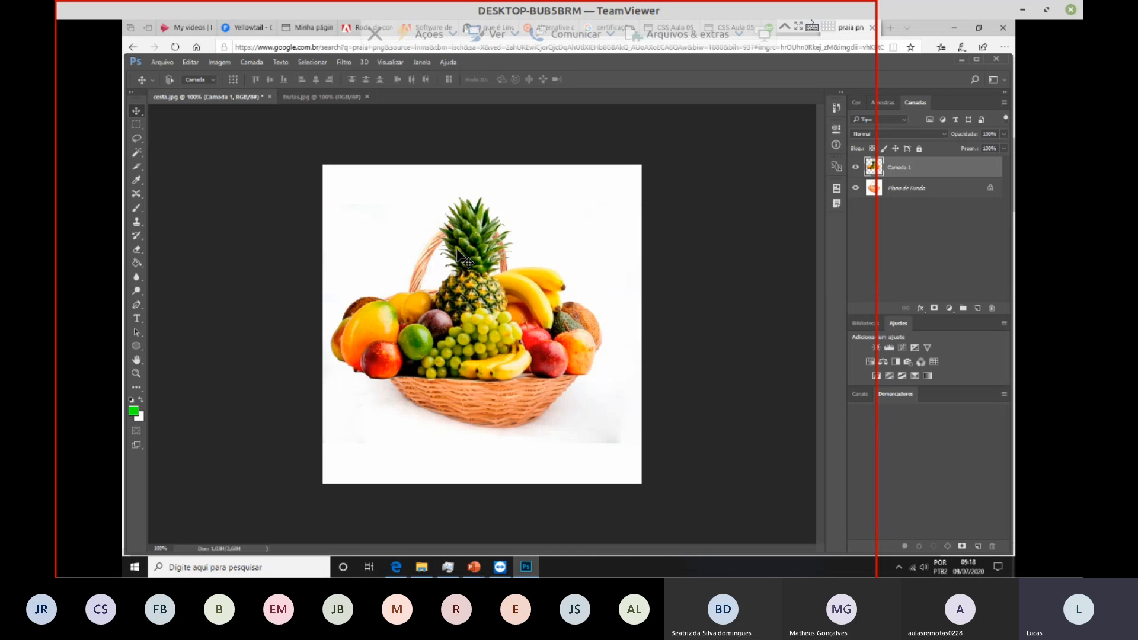
Step: Scale the fruit on Camada 1 to about 85% width and 83% height, apply the transformation, and lower it into the basket
{"action": "key", "text": "ctrl+t"}
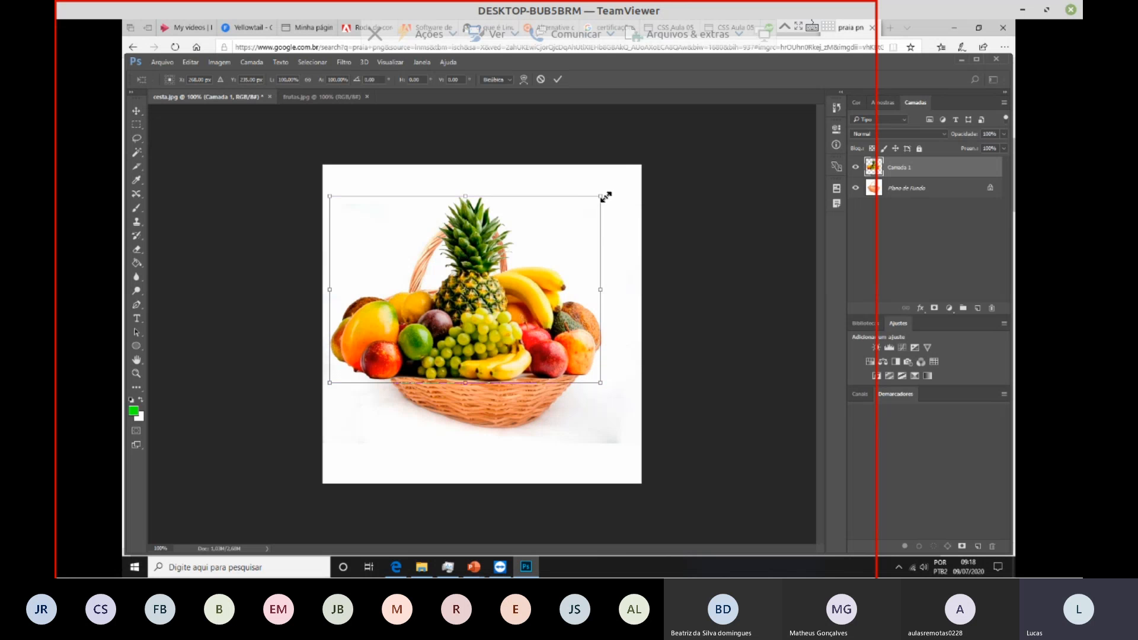
{"action": "left_click_drag", "start_coordinate": [601, 195], "coordinate": [456, 296]}
{"action": "left_click_drag", "start_coordinate": [400, 358], "coordinate": [437, 321]}
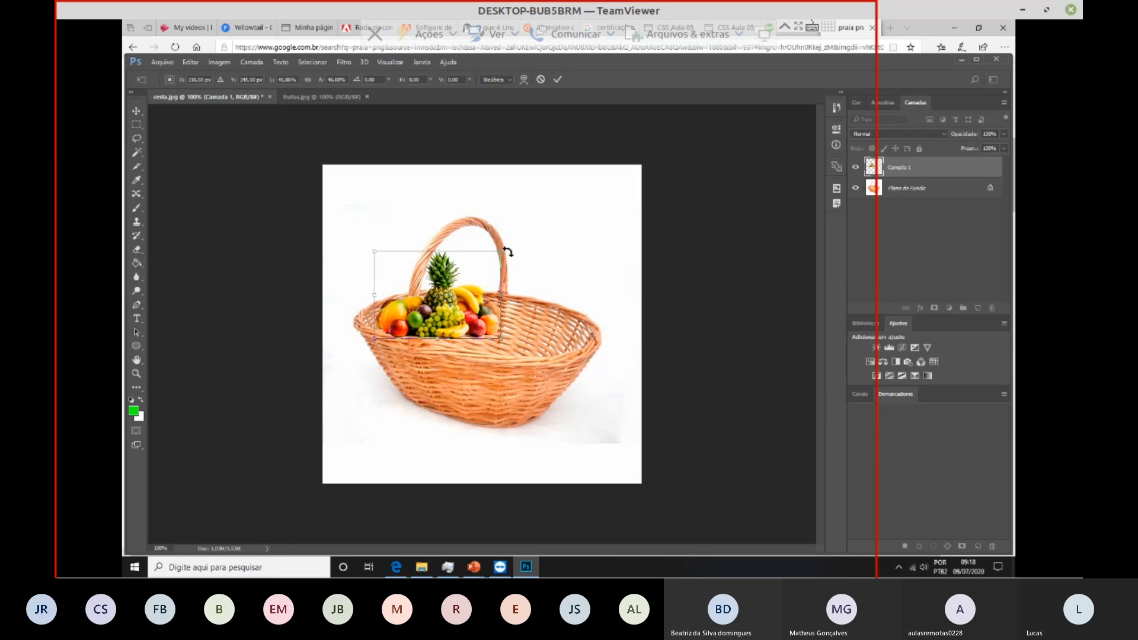
{"action": "left_click_drag", "start_coordinate": [501, 251], "coordinate": [584, 299]}
{"action": "left_click_drag", "start_coordinate": [511, 294], "coordinate": [516, 310]}
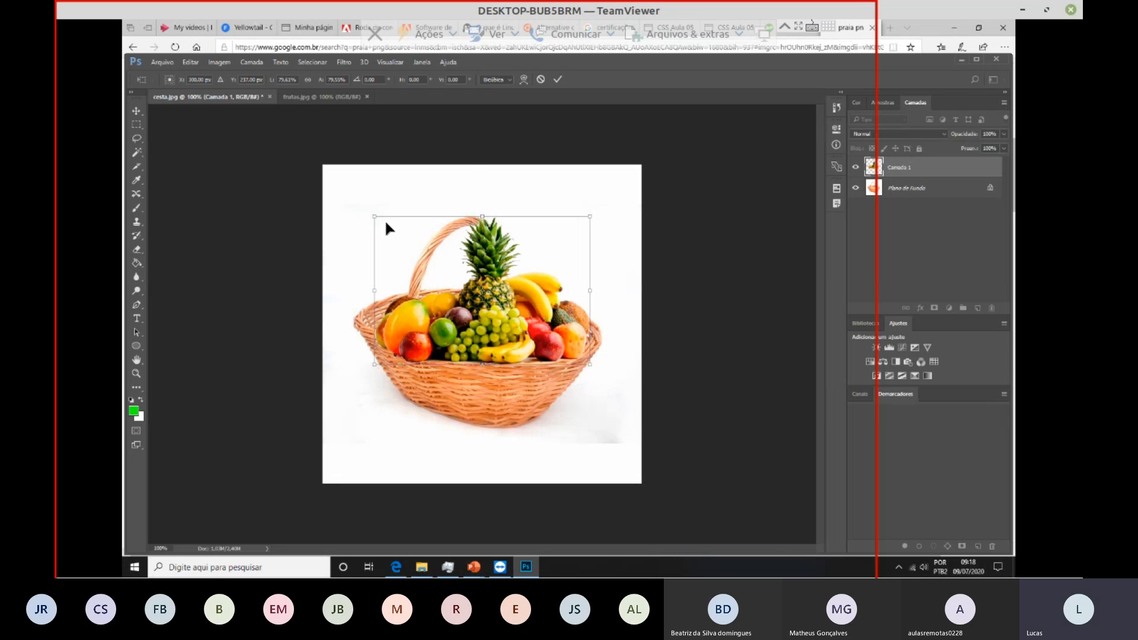
{"action": "left_click_drag", "start_coordinate": [368, 216], "coordinate": [354, 210]}
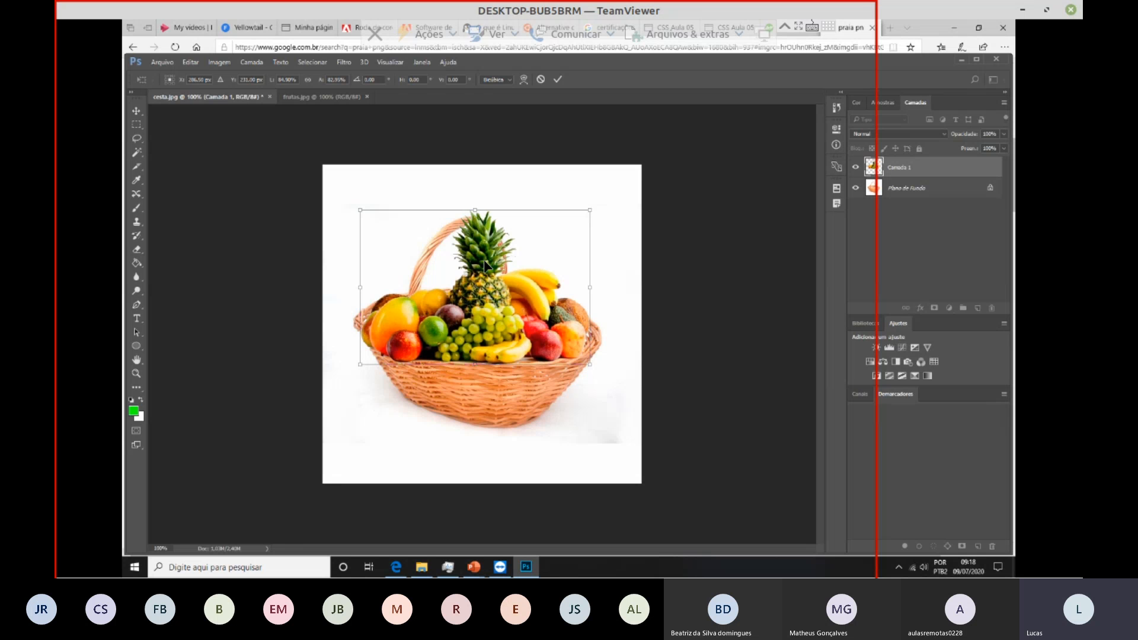
{"action": "left_click_drag", "start_coordinate": [485, 265], "coordinate": [483, 276]}
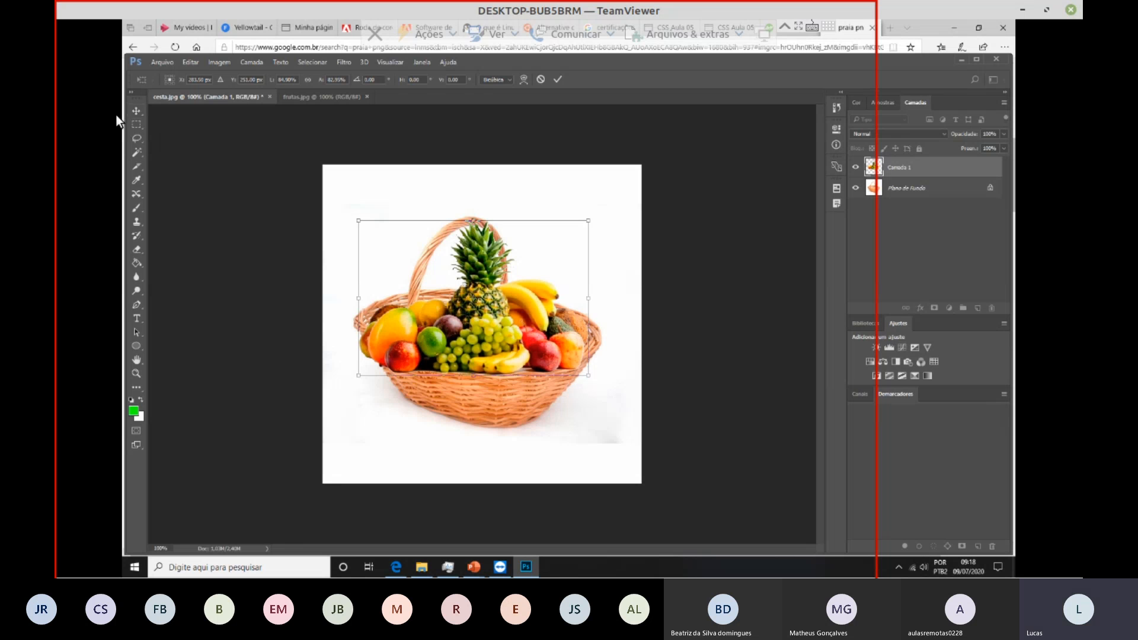
{"action": "left_click", "coordinate": [130, 109]}
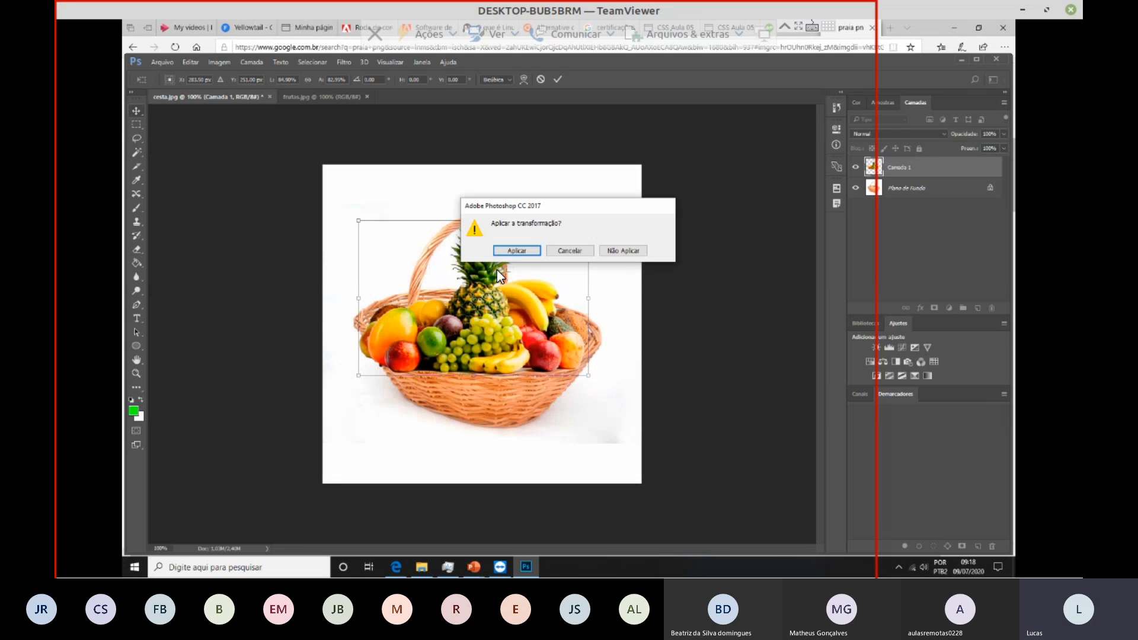
{"action": "left_click", "coordinate": [517, 249]}
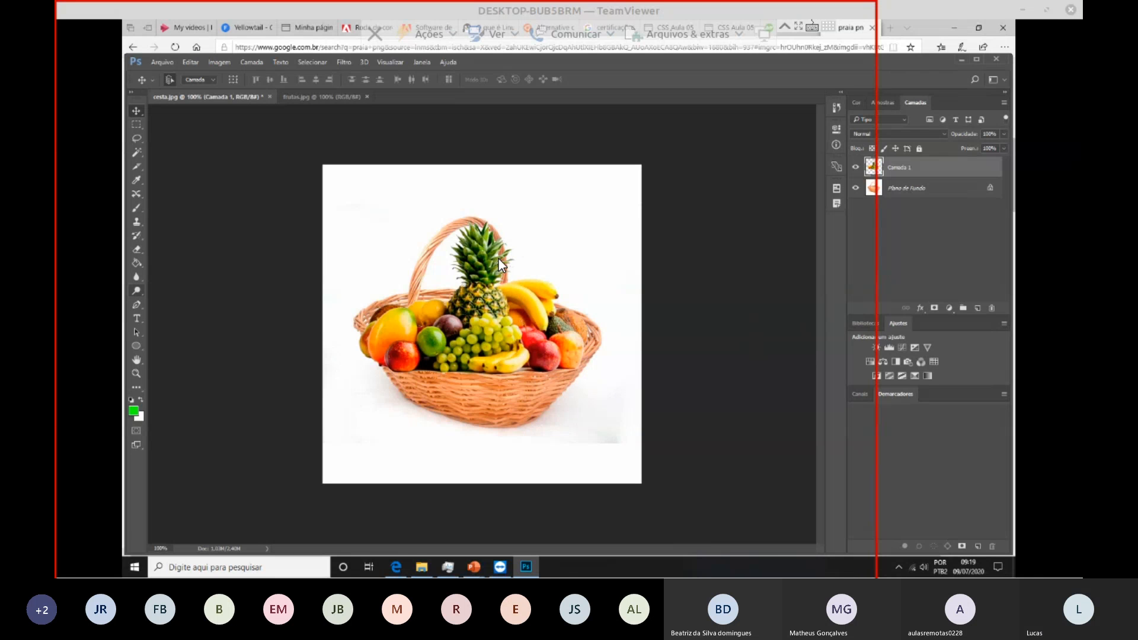
{"action": "left_click_drag", "start_coordinate": [497, 265], "coordinate": [485, 299]}
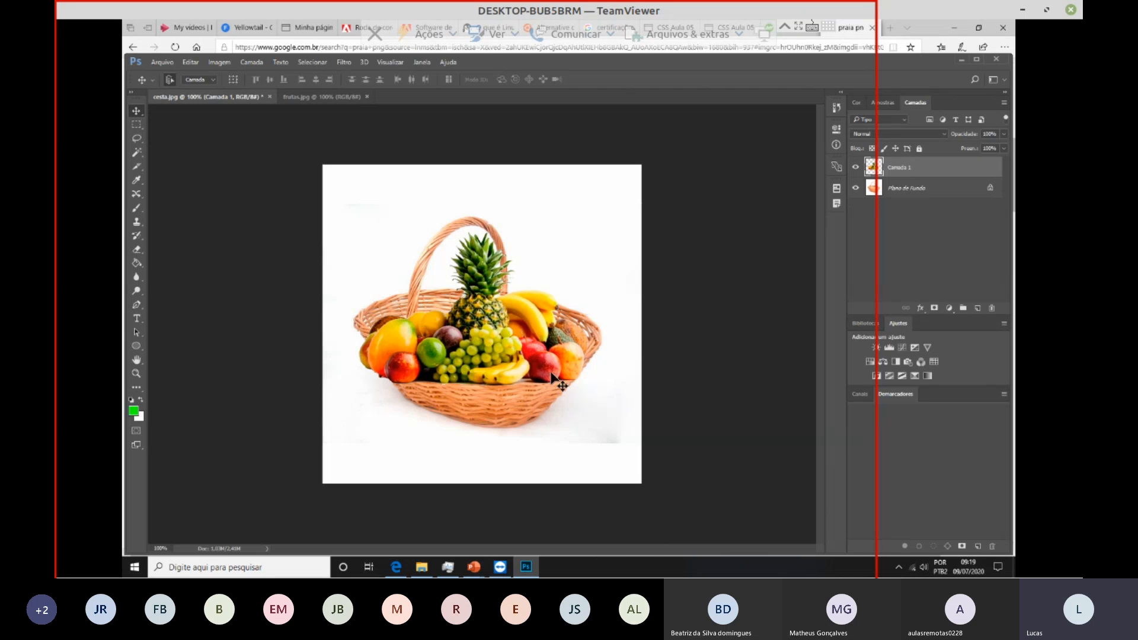
Step: Hide the fruit layer Camada 1, and unlock the basket's background layer with its layer style left at the defaults
{"action": "left_click", "coordinate": [854, 172]}
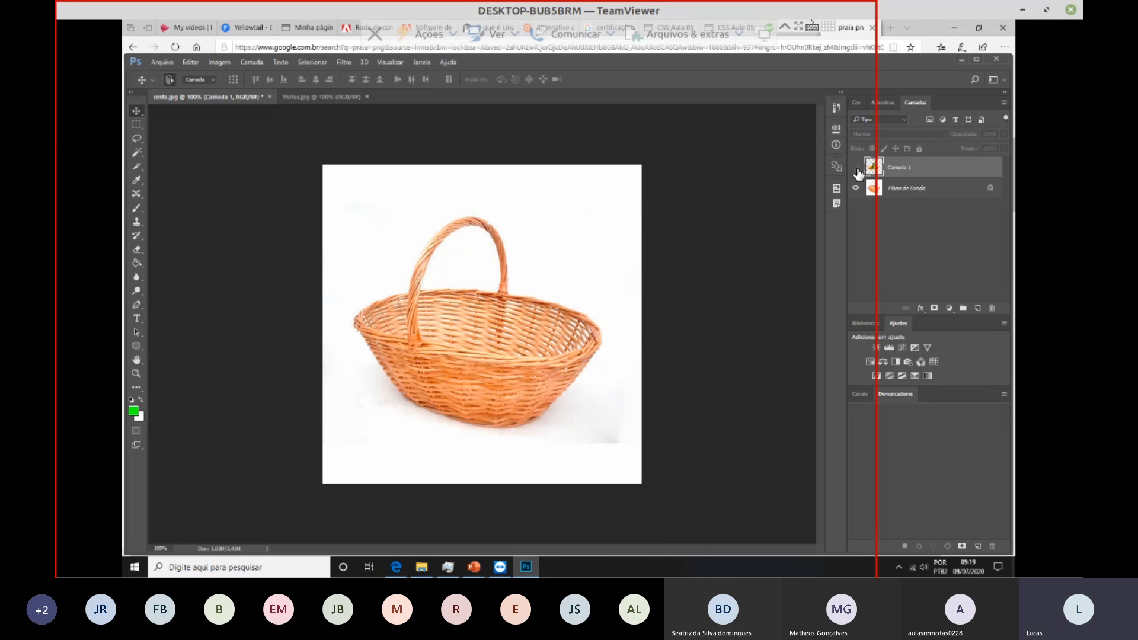
{"action": "left_click", "coordinate": [990, 191]}
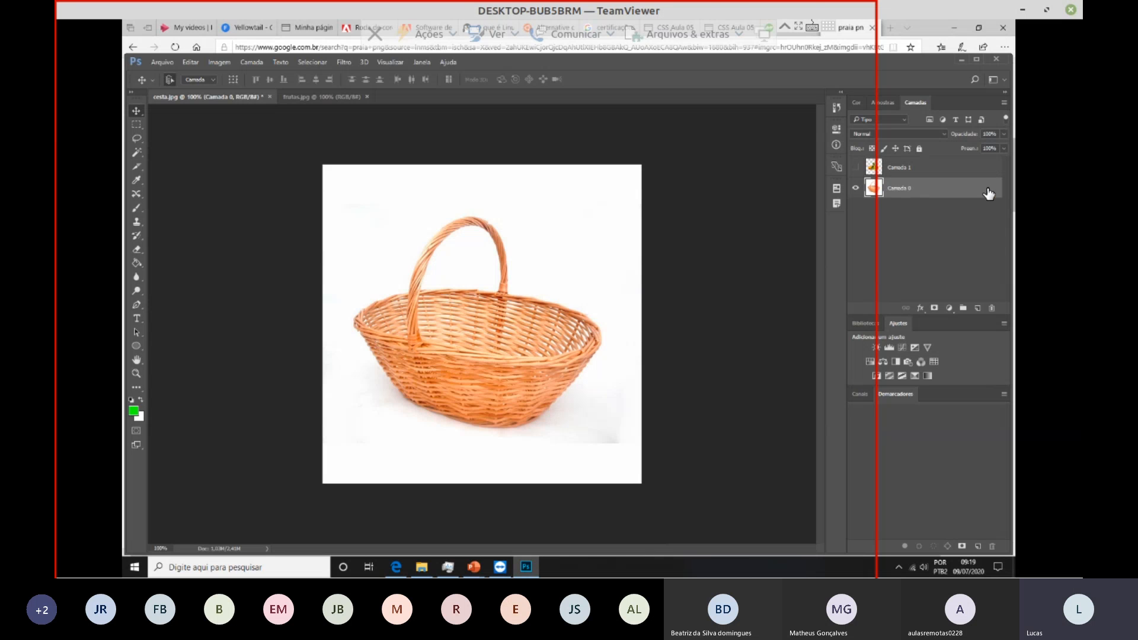
{"action": "double_click", "coordinate": [987, 193]}
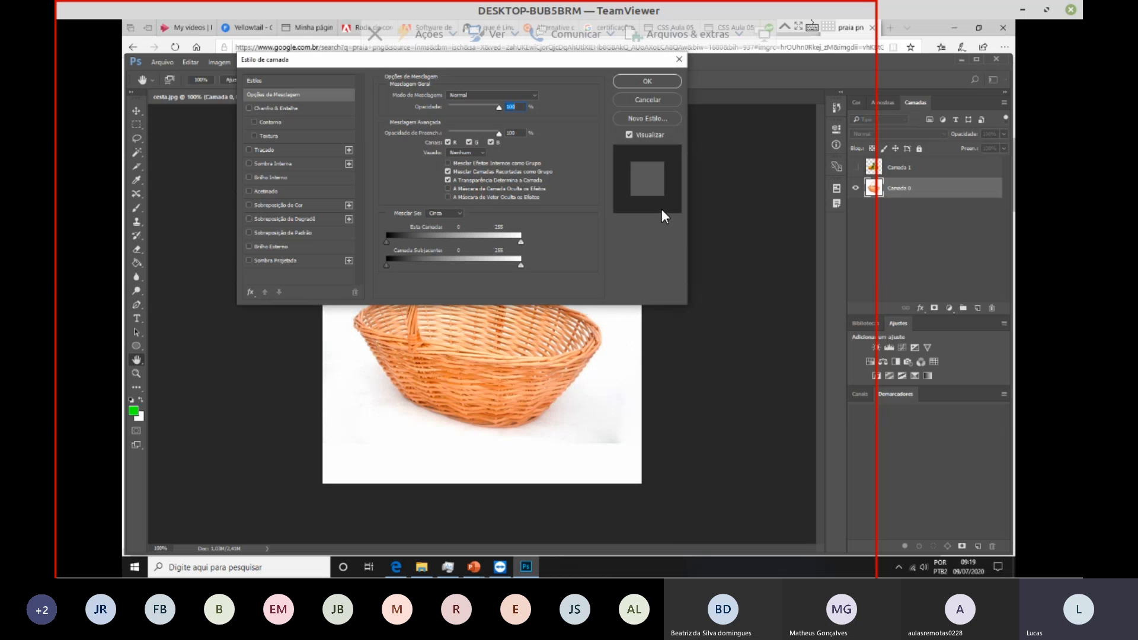
{"action": "left_click", "coordinate": [651, 83]}
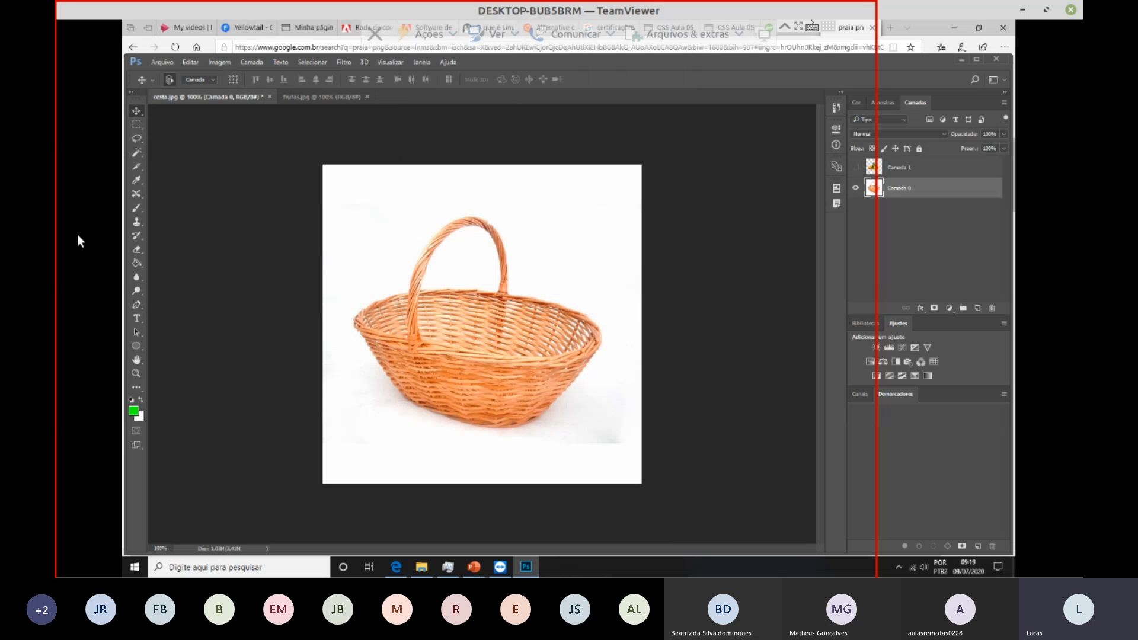
Step: Outline the front wall of the basket below its rim on Camada 0 with the Lasso tool
{"action": "left_click", "coordinate": [137, 140]}
{"action": "left_click", "coordinate": [168, 139]}
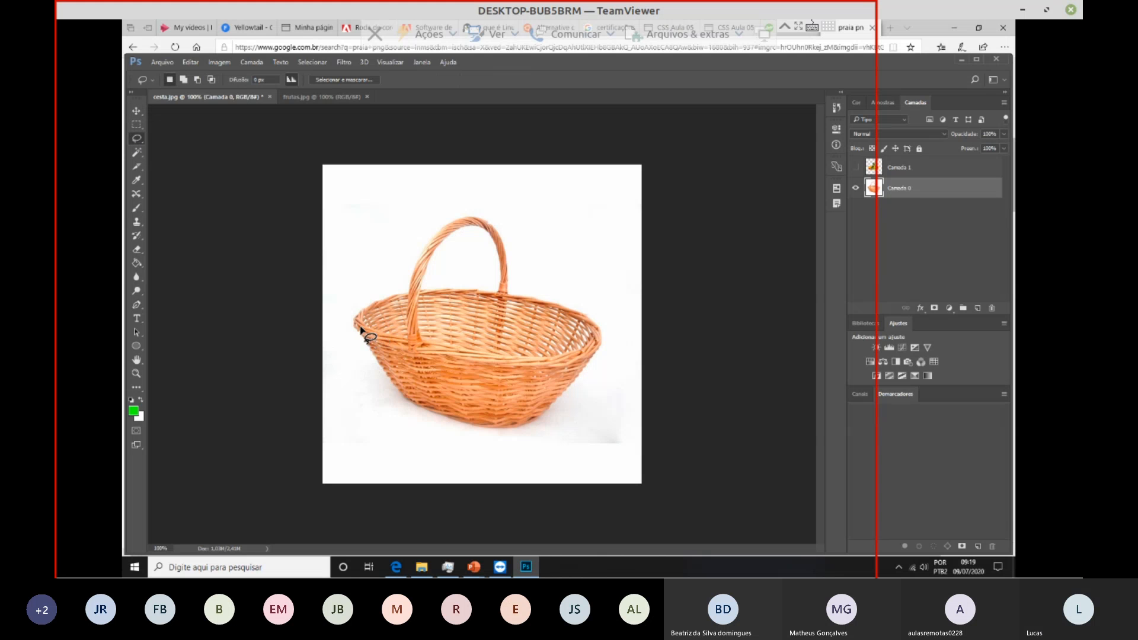
{"action": "mouse_move", "coordinate": [361, 330]}
{"action": "left_mouse_down"}
{"action": "mouse_move", "coordinate": [582, 358]}
{"action": "mouse_move", "coordinate": [584, 370]}
{"action": "mouse_move", "coordinate": [539, 419]}
{"action": "mouse_move", "coordinate": [490, 427]}
{"action": "mouse_move", "coordinate": [406, 402]}
{"action": "mouse_move", "coordinate": [358, 326]}
{"action": "left_mouse_up"}
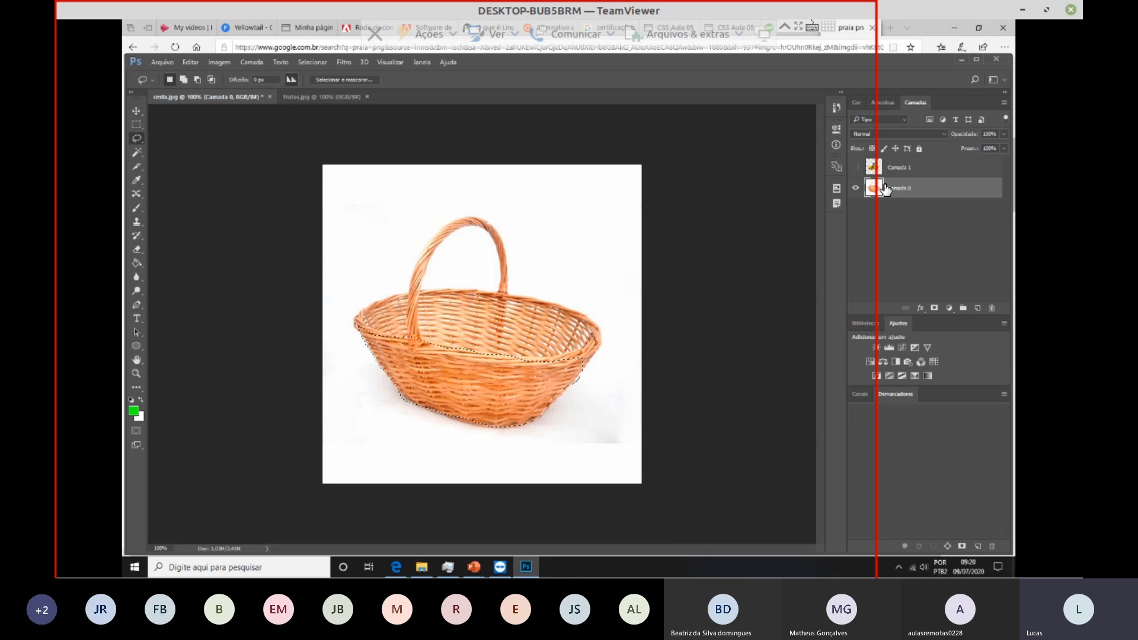
Step: Copy the selected basket front wall to a new layer, show the fruit layer Camada 1, and place the copy above it
{"action": "key", "text": "ctrl+j"}
{"action": "left_click", "coordinate": [856, 170]}
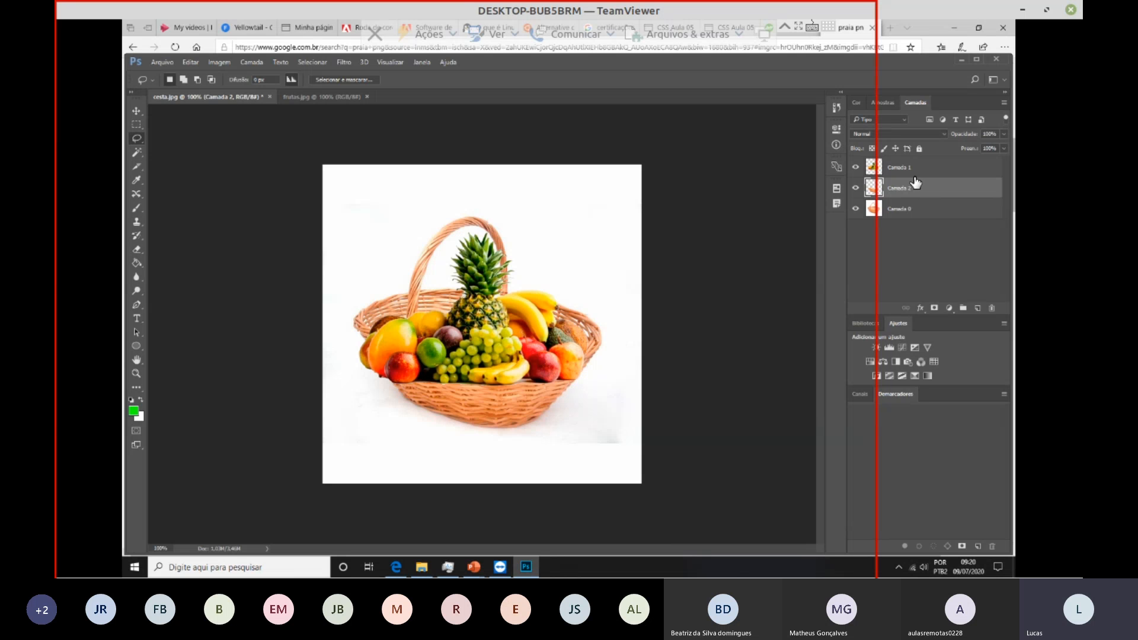
{"action": "left_click_drag", "start_coordinate": [909, 170], "coordinate": [910, 171]}
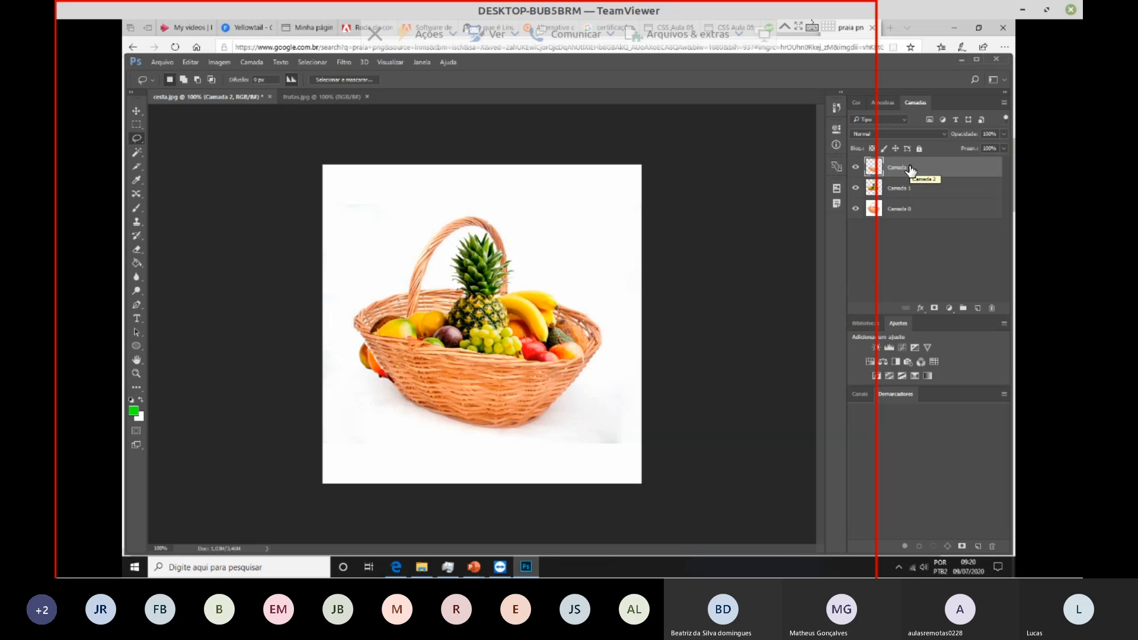
Step: Raise the fruit on Camada 1 slightly inside the basket with the Move tool
{"action": "left_click", "coordinate": [137, 111]}
{"action": "left_click_drag", "start_coordinate": [494, 336], "coordinate": [494, 328]}
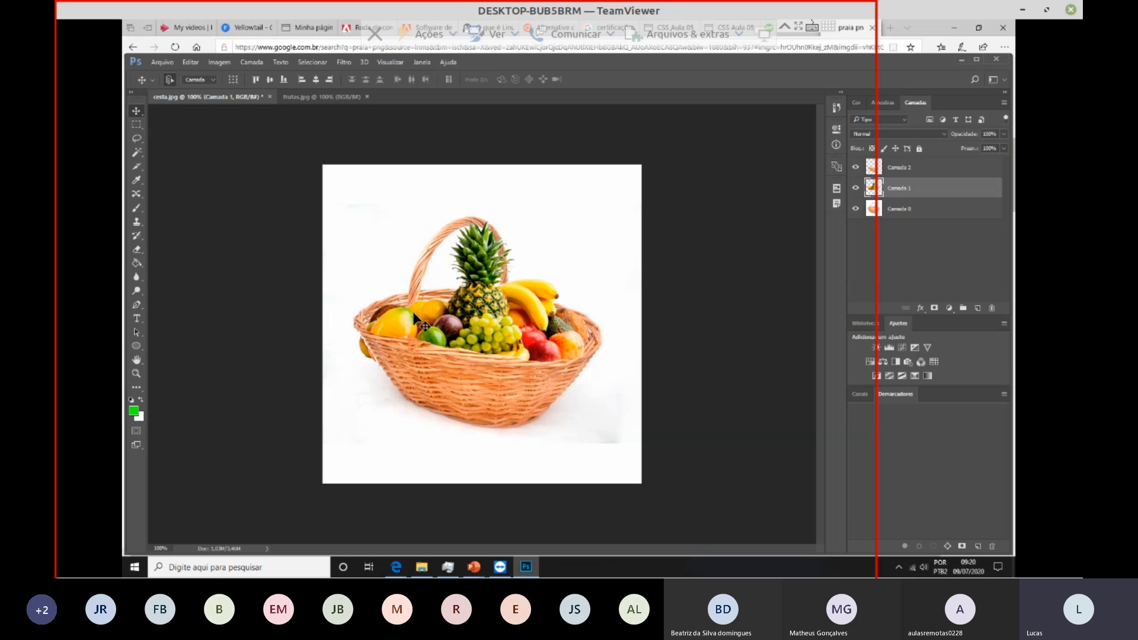
{"action": "key", "text": "ctrl+t"}
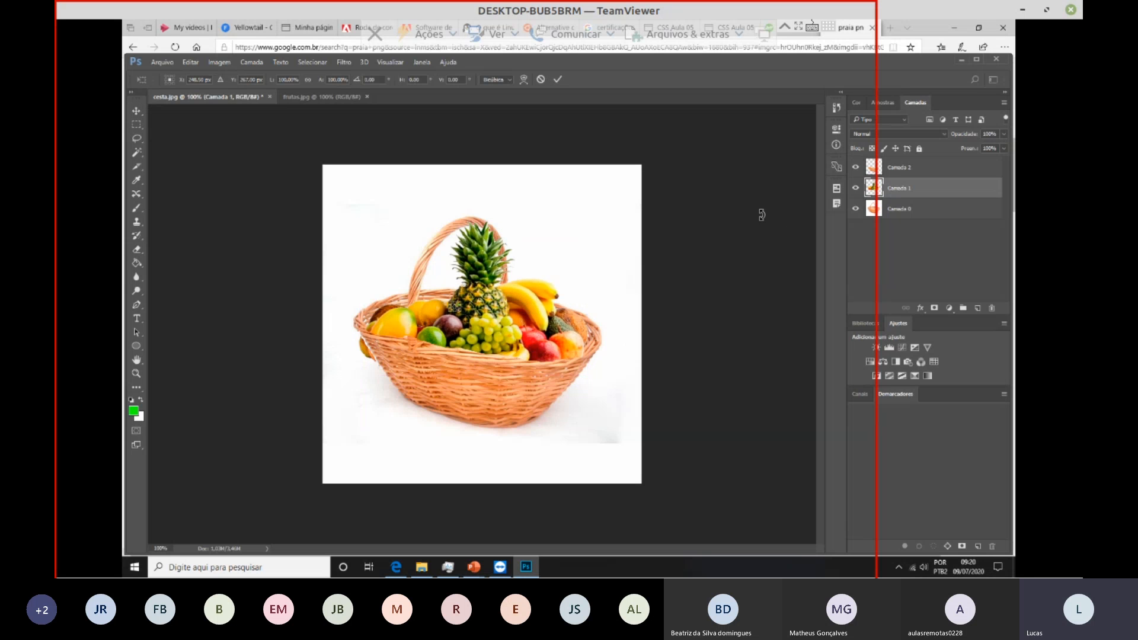
{"action": "left_click", "coordinate": [134, 112]}
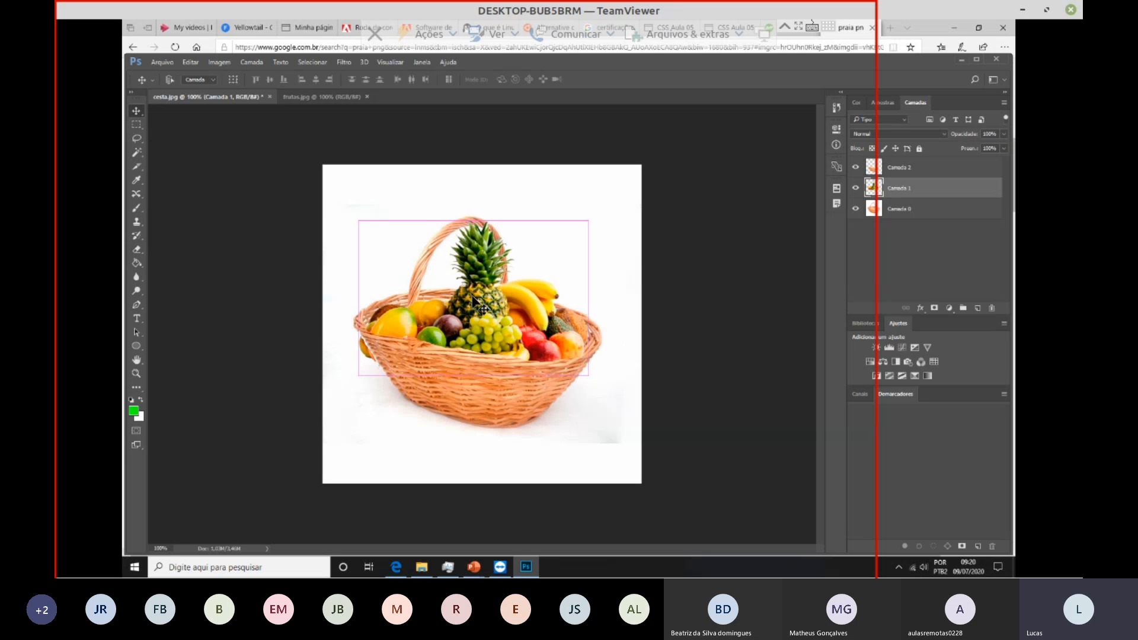
Step: Scale the fruit on Camada 1 to about 92%, centre it between the basket's sides, and apply the transformation
{"action": "key", "text": "ctrl+t"}
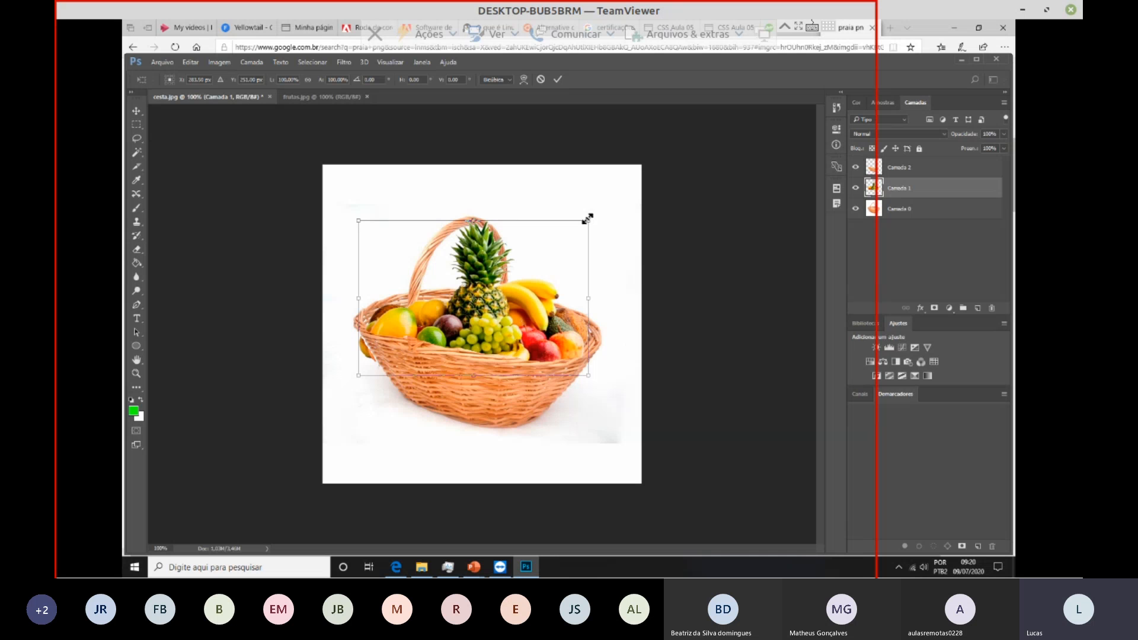
{"action": "left_click_drag", "start_coordinate": [587, 219], "coordinate": [569, 238]}
{"action": "mouse_move", "coordinate": [498, 325]}
{"action": "left_mouse_down"}
{"action": "mouse_move", "coordinate": [500, 315]}
{"action": "mouse_move", "coordinate": [508, 323]}
{"action": "left_mouse_up"}
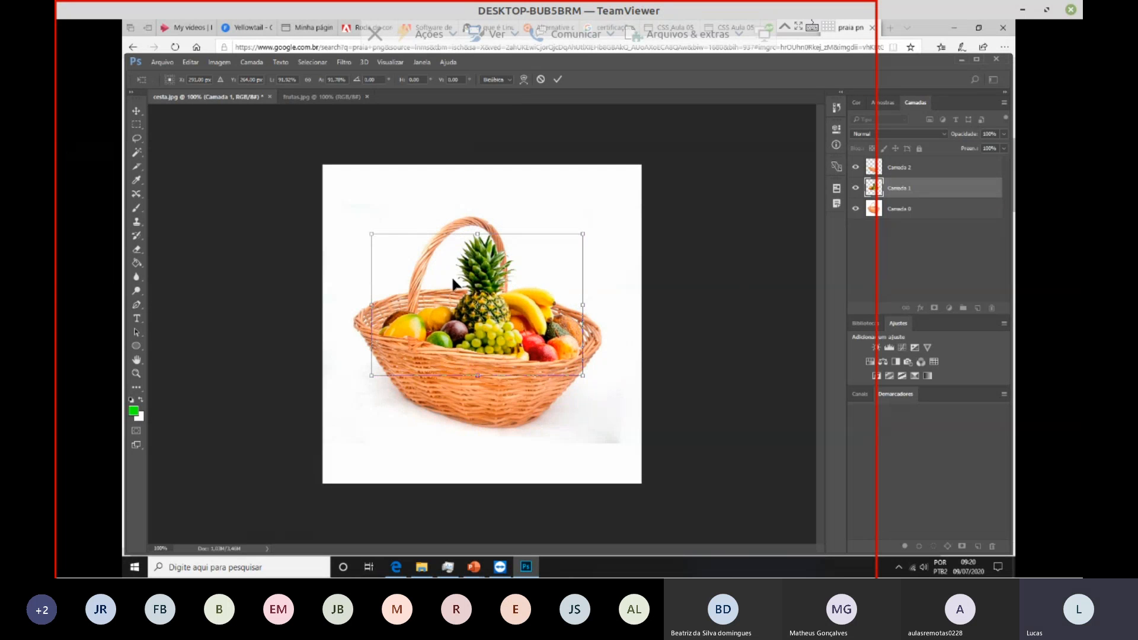
{"action": "left_click", "coordinate": [136, 110]}
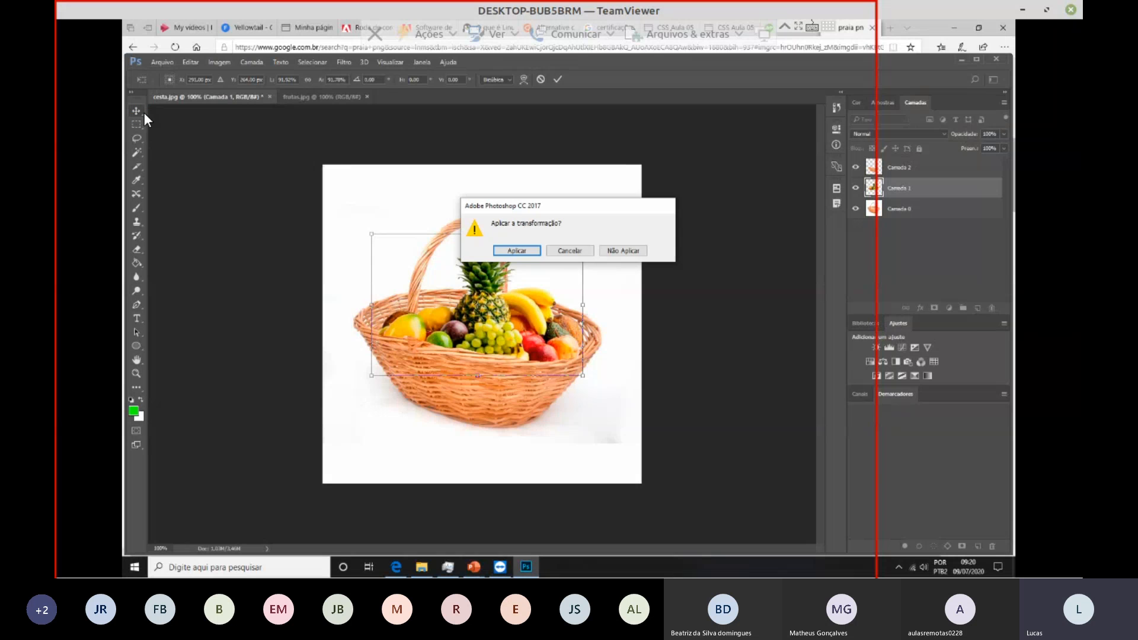
{"action": "left_click", "coordinate": [504, 251]}
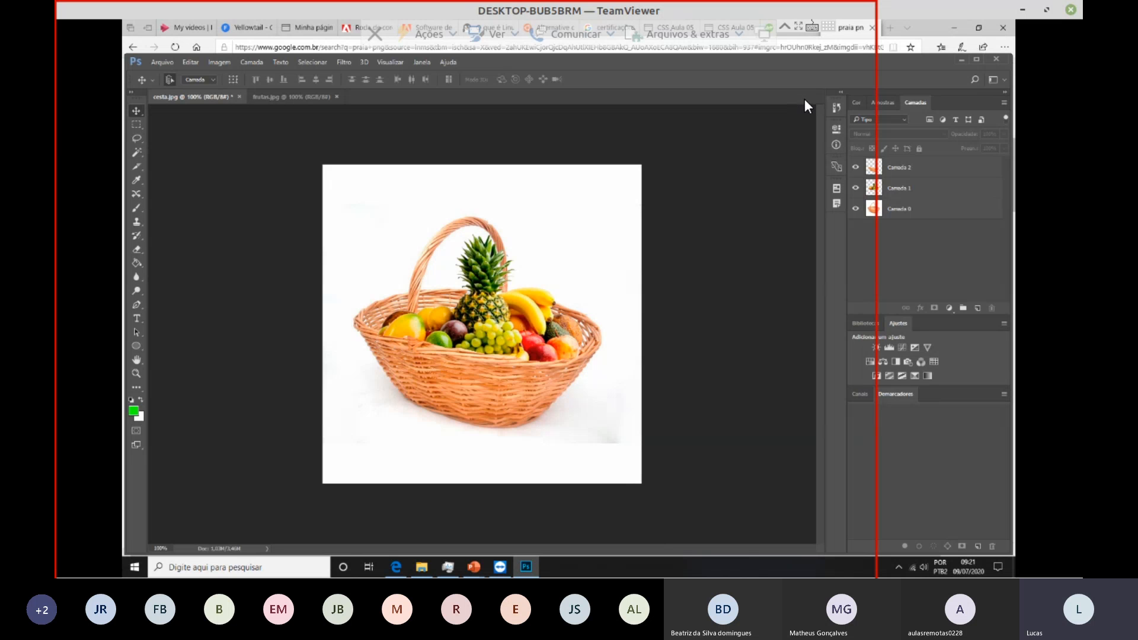
Step: Hide the front-wall layer Camada 2 to examine its effect on the composition, and show it again
{"action": "left_click", "coordinate": [856, 168]}
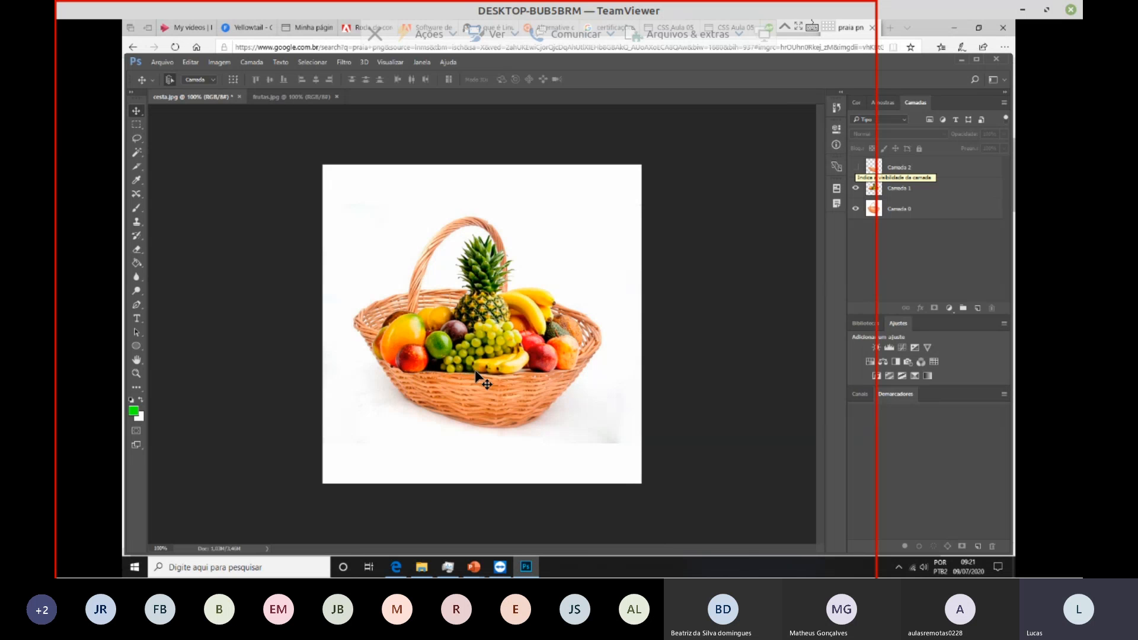
{"action": "left_click", "coordinate": [916, 215]}
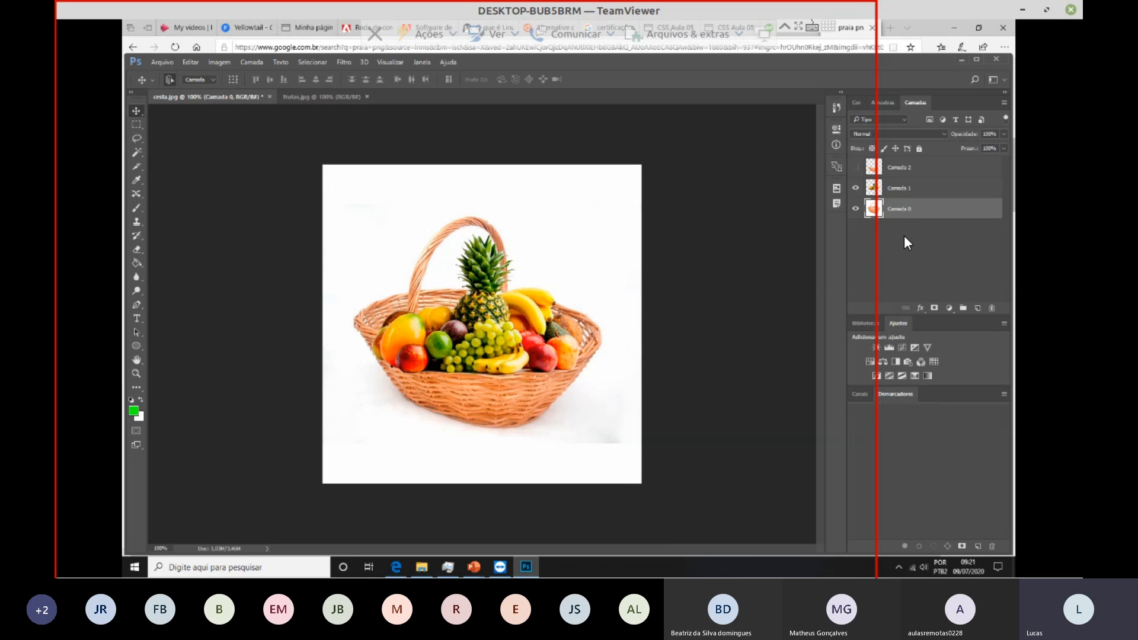
{"action": "left_click", "coordinate": [907, 167]}
{"action": "left_click", "coordinate": [856, 167]}
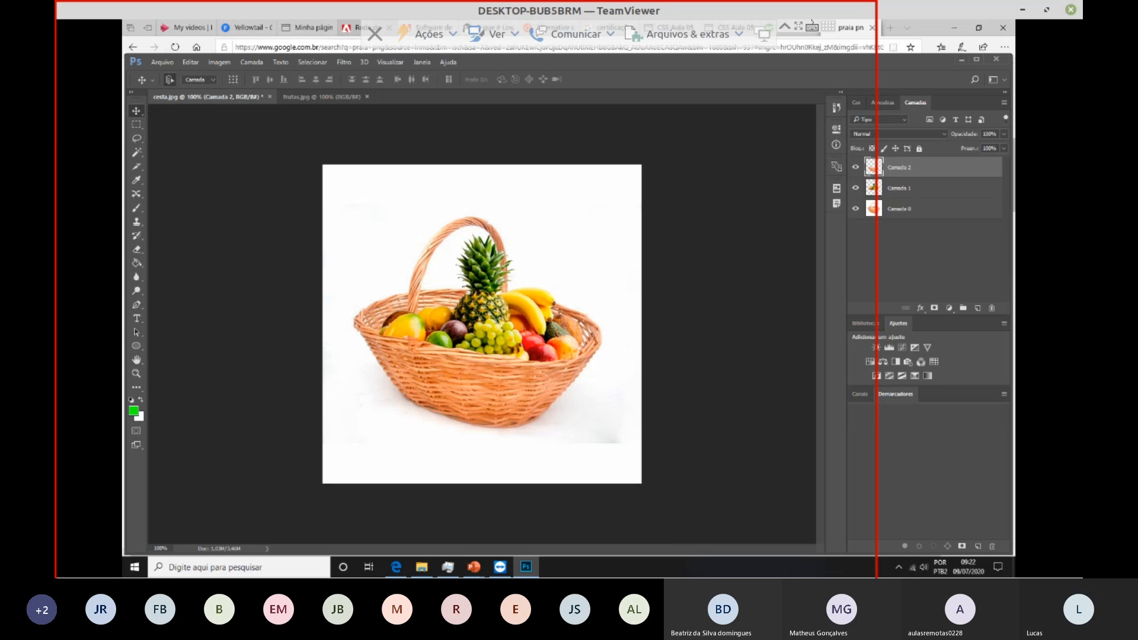
{"action": "left_click", "coordinate": [159, 61]}
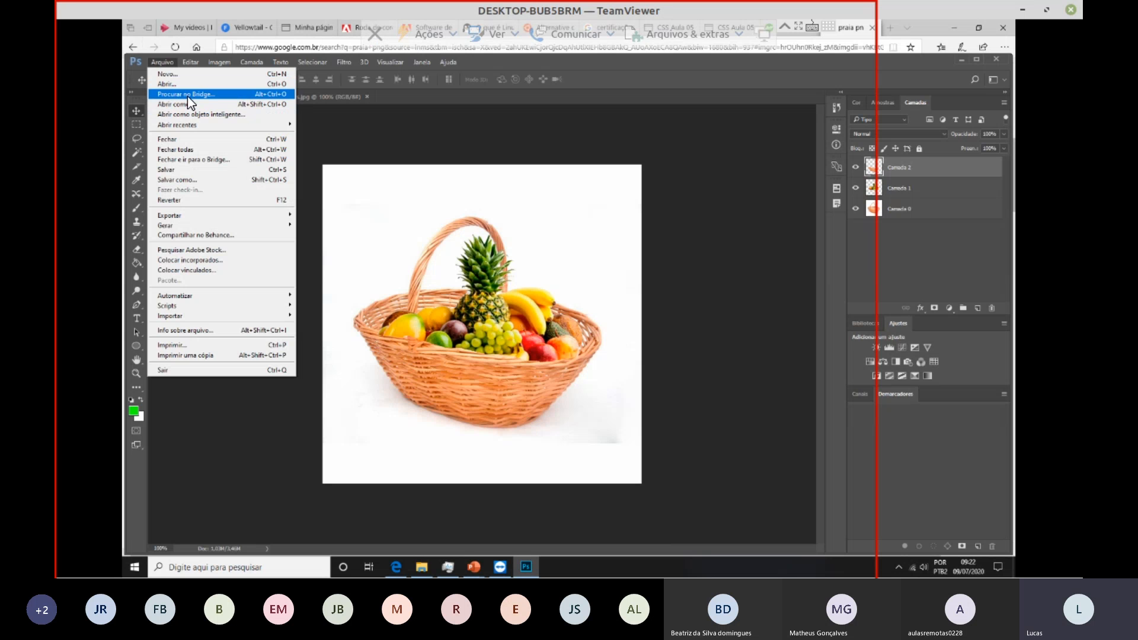
{"action": "left_click", "coordinate": [189, 86]}
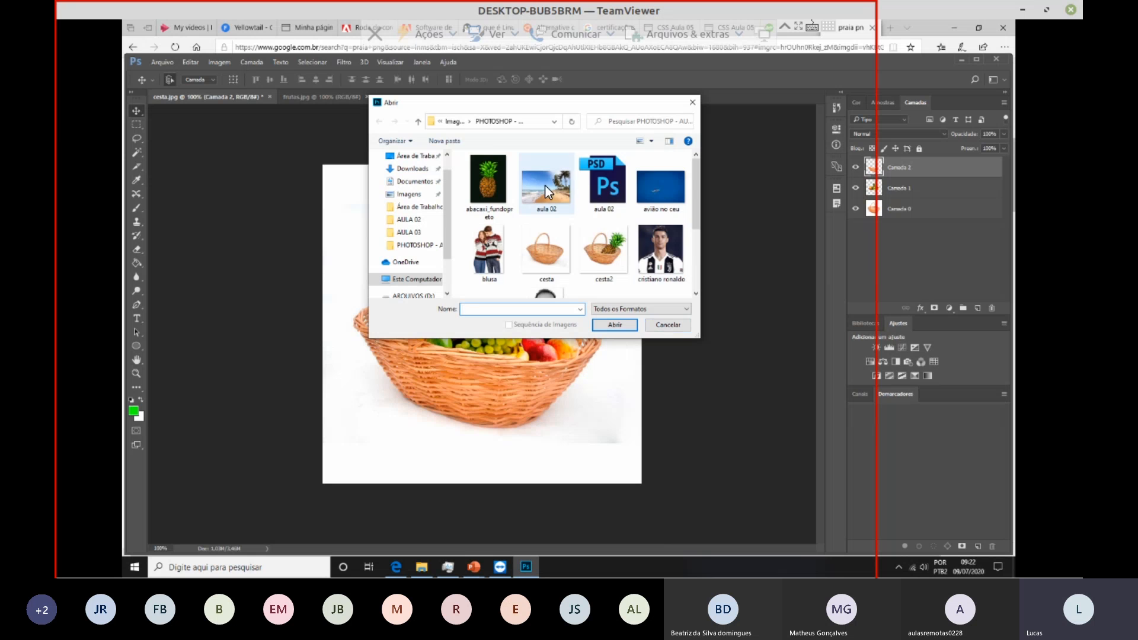
{"action": "scroll", "coordinate": [546, 185], "scroll_direction": "down", "scroll_amount": 1}
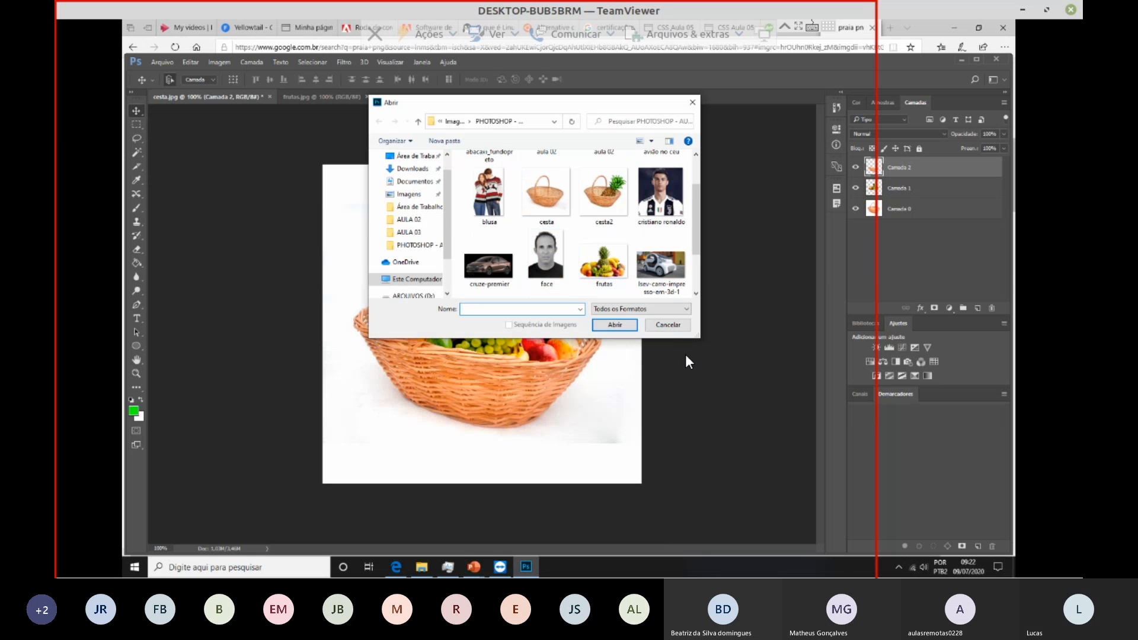
{"action": "left_click", "coordinate": [661, 323]}
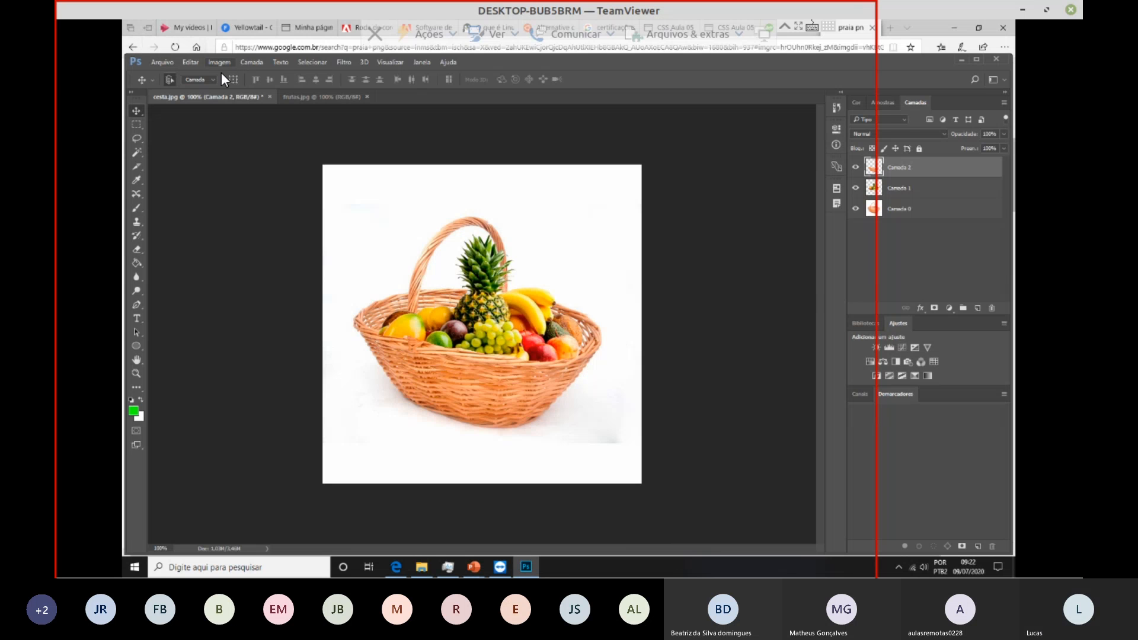
Step: Place the abacaxi_fundopreto image from the PHOTOSHOP - AULA 02 PARTE 2 folder into the cesta.jpg document
{"action": "left_click", "coordinate": [428, 561]}
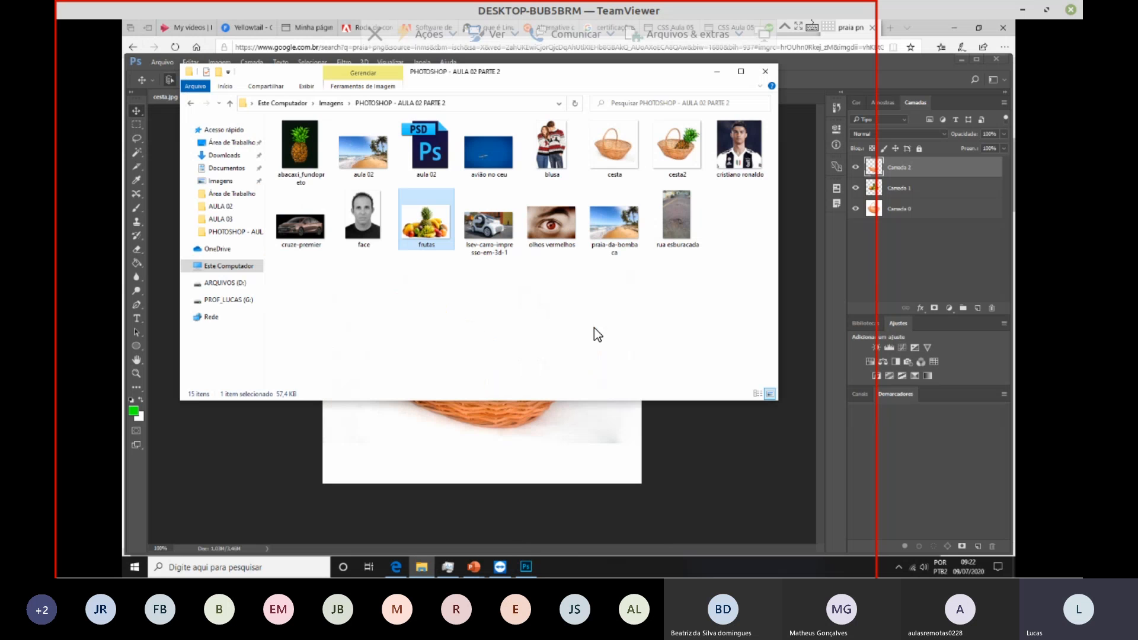
{"action": "left_click", "coordinate": [300, 145]}
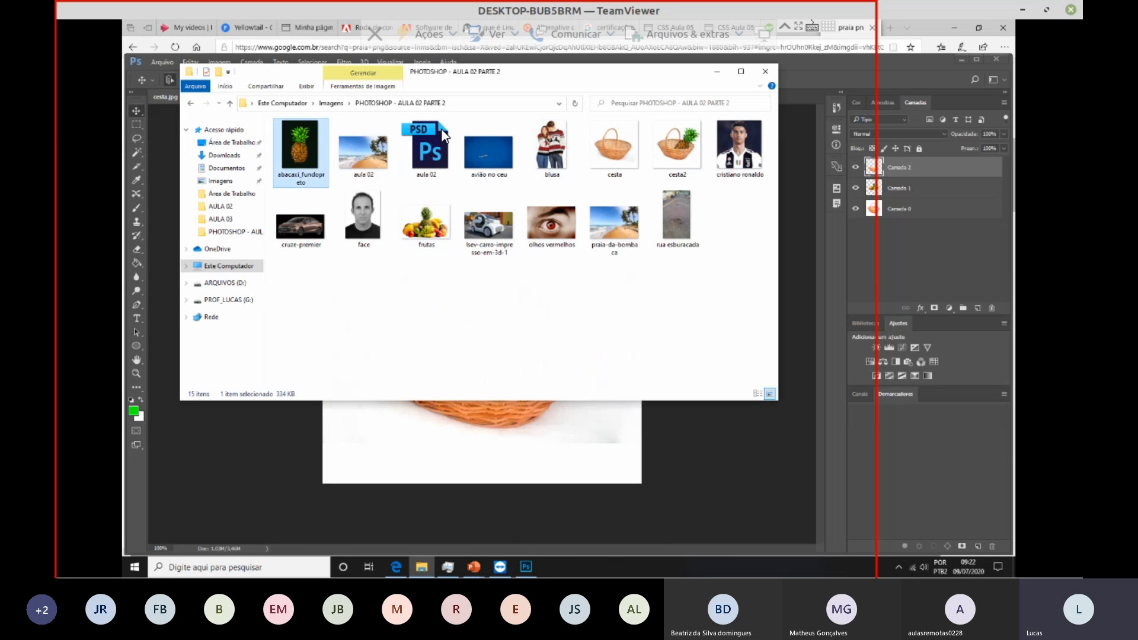
{"action": "left_click_drag", "start_coordinate": [497, 78], "coordinate": [816, 129]}
{"action": "left_click_drag", "start_coordinate": [922, 127], "coordinate": [924, 131]}
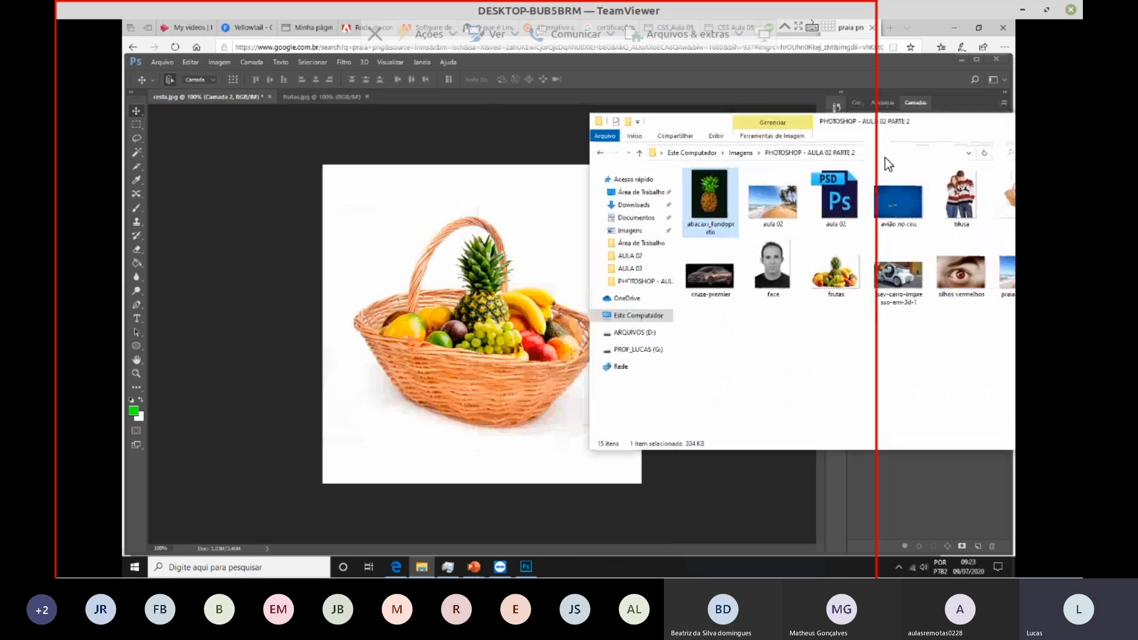
{"action": "left_click_drag", "start_coordinate": [702, 219], "coordinate": [389, 259]}
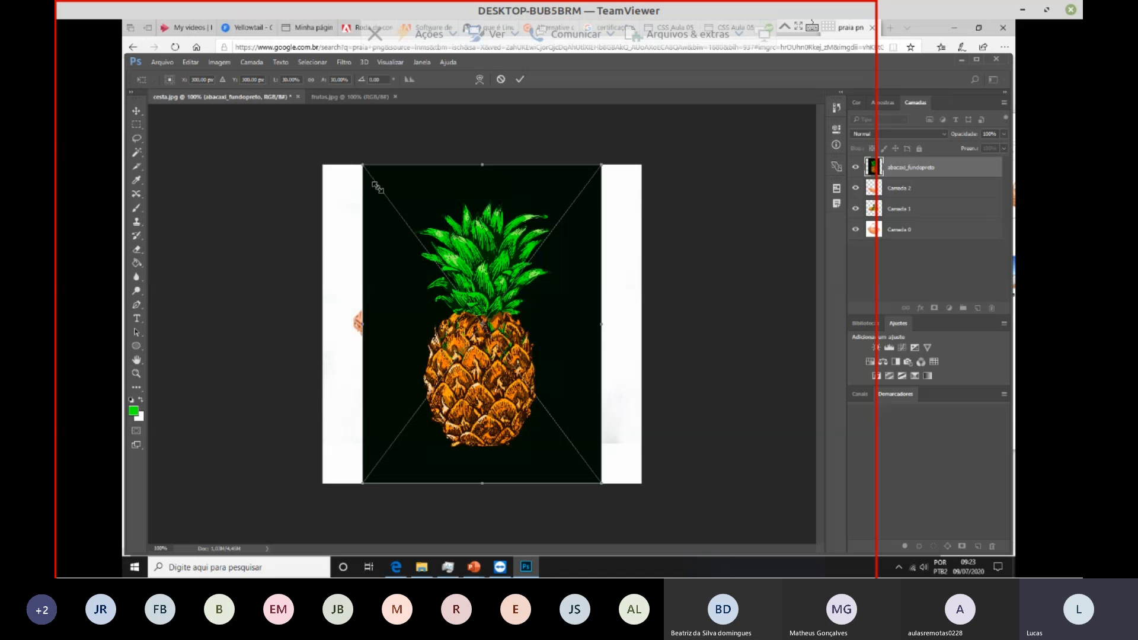
Step: Scale the placed pineapple image to about 15%, position it over the left part of the basket, and commit the placement
{"action": "left_click_drag", "start_coordinate": [364, 166], "coordinate": [485, 326]}
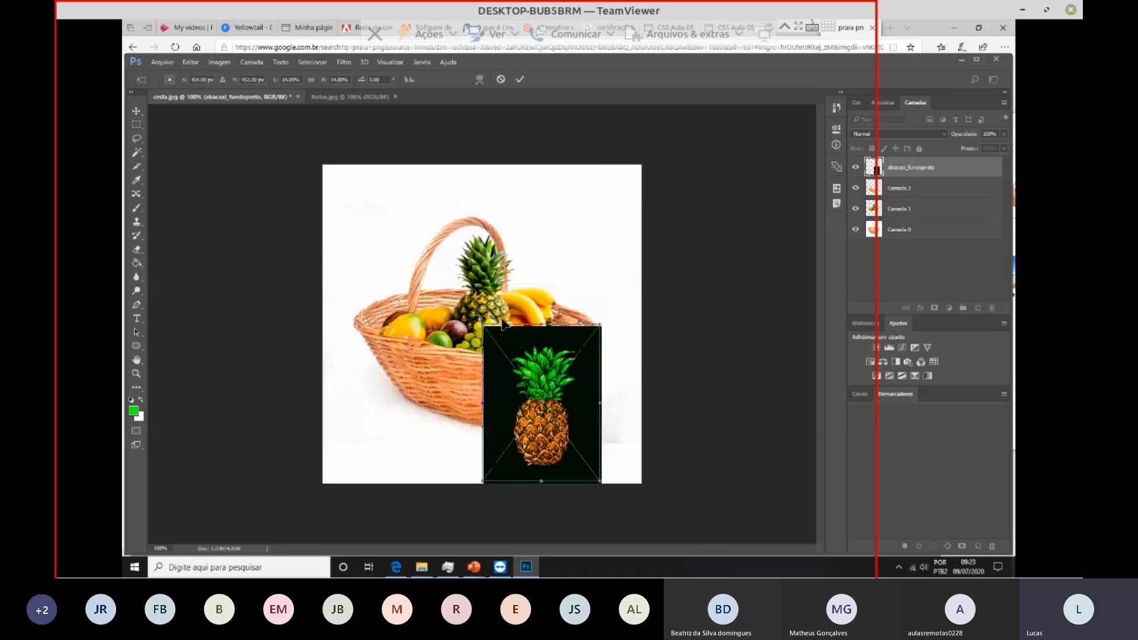
{"action": "left_click_drag", "start_coordinate": [559, 379], "coordinate": [457, 234]}
{"action": "key", "text": "Return"}
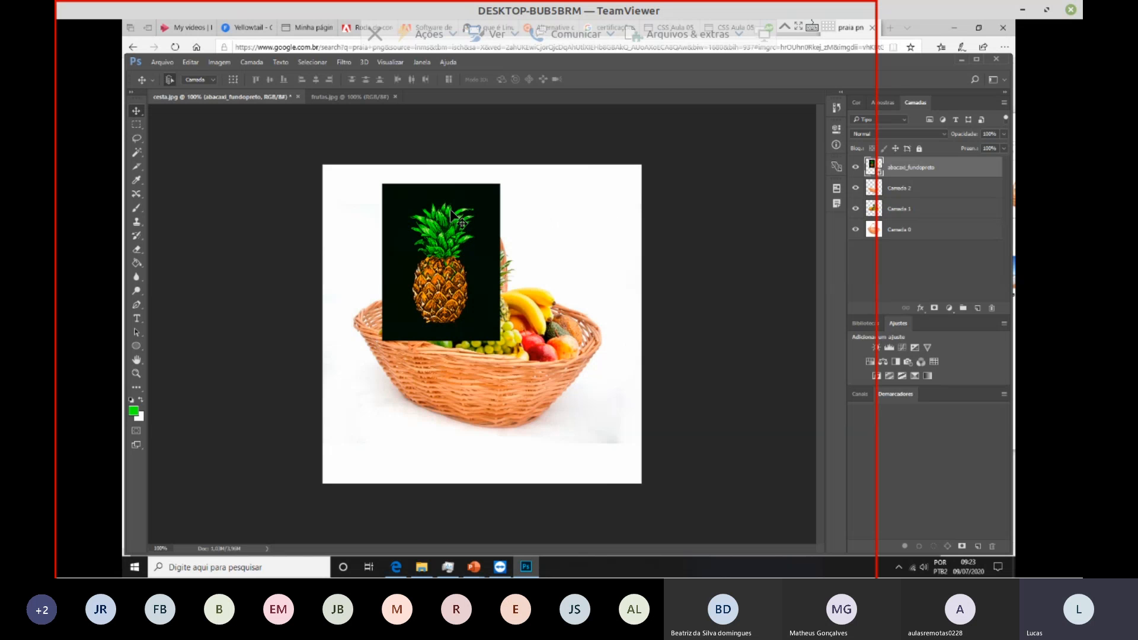
Step: Rasterize the abacaxi_fundopreto layer and delete its black background using a Magic Wand selection, leaving nothing selected
{"action": "right_click", "coordinate": [906, 167]}
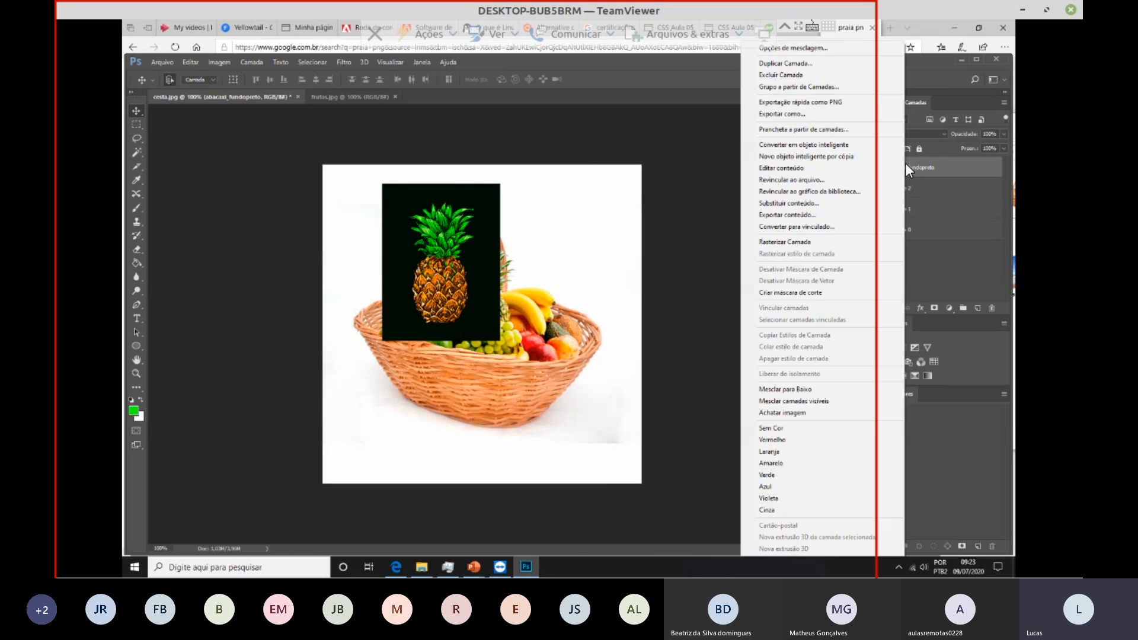
{"action": "left_click", "coordinate": [786, 241]}
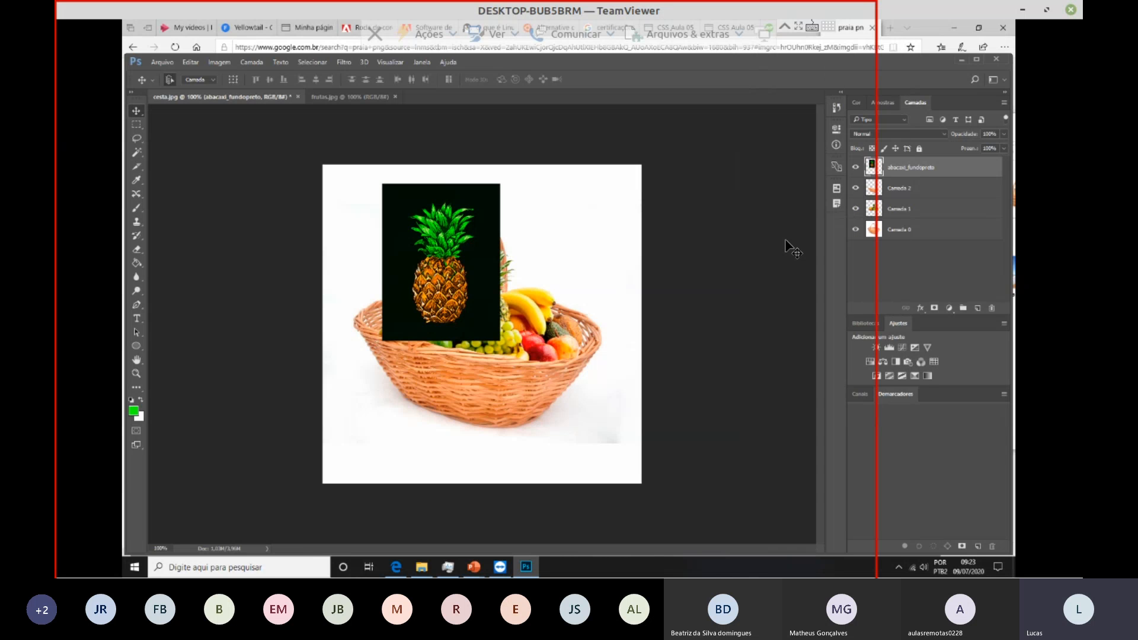
{"action": "left_click", "coordinate": [136, 153]}
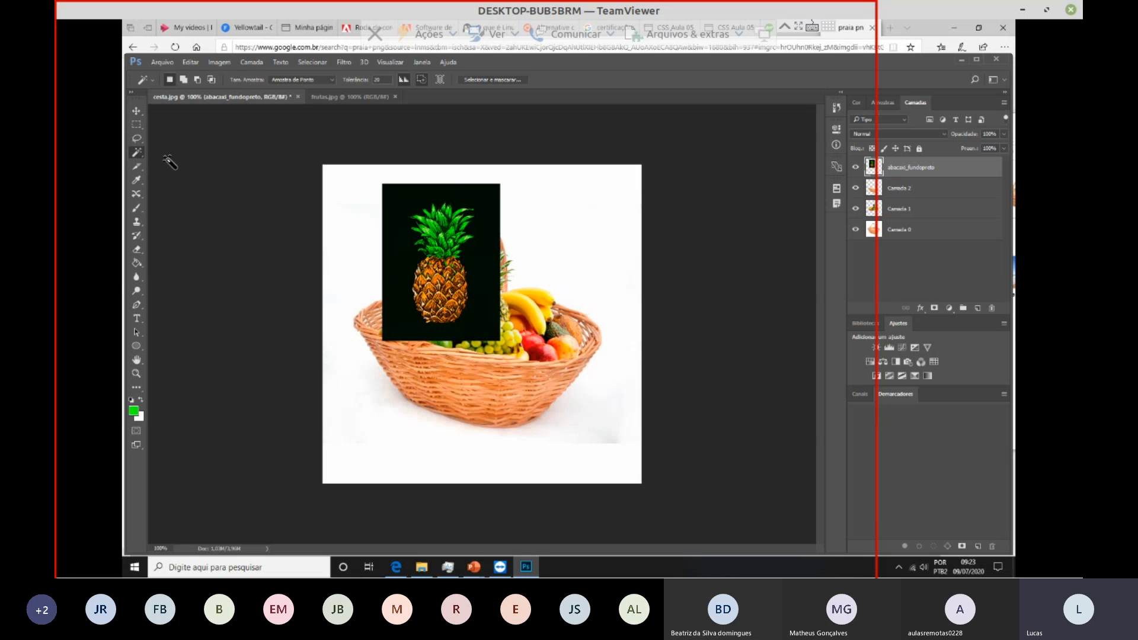
{"action": "left_click", "coordinate": [487, 205]}
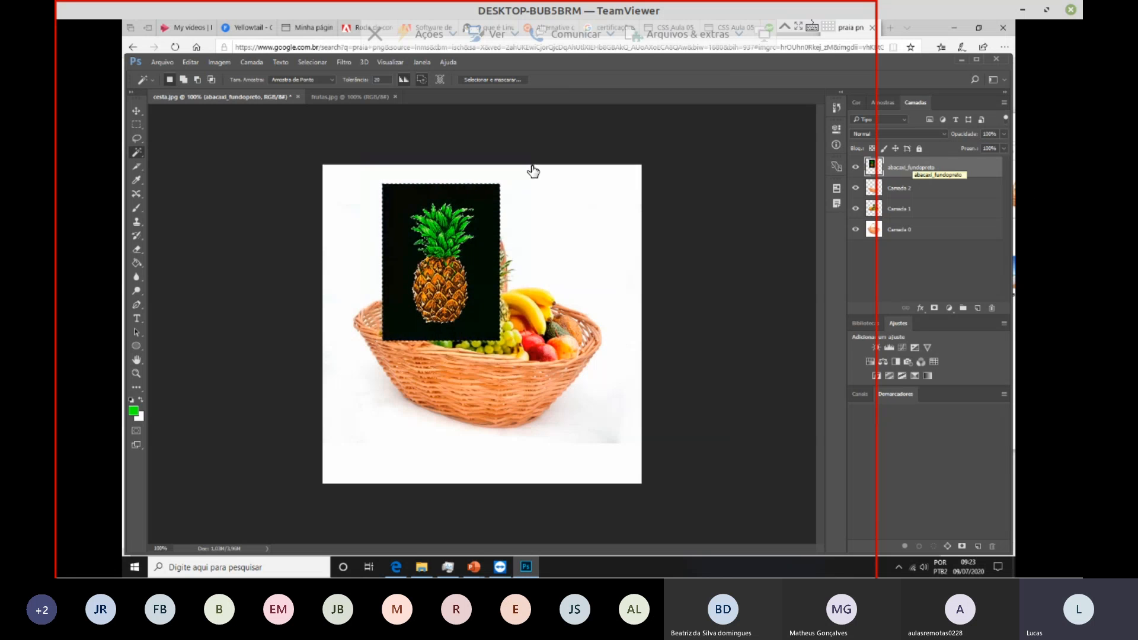
{"action": "key", "text": "Delete"}
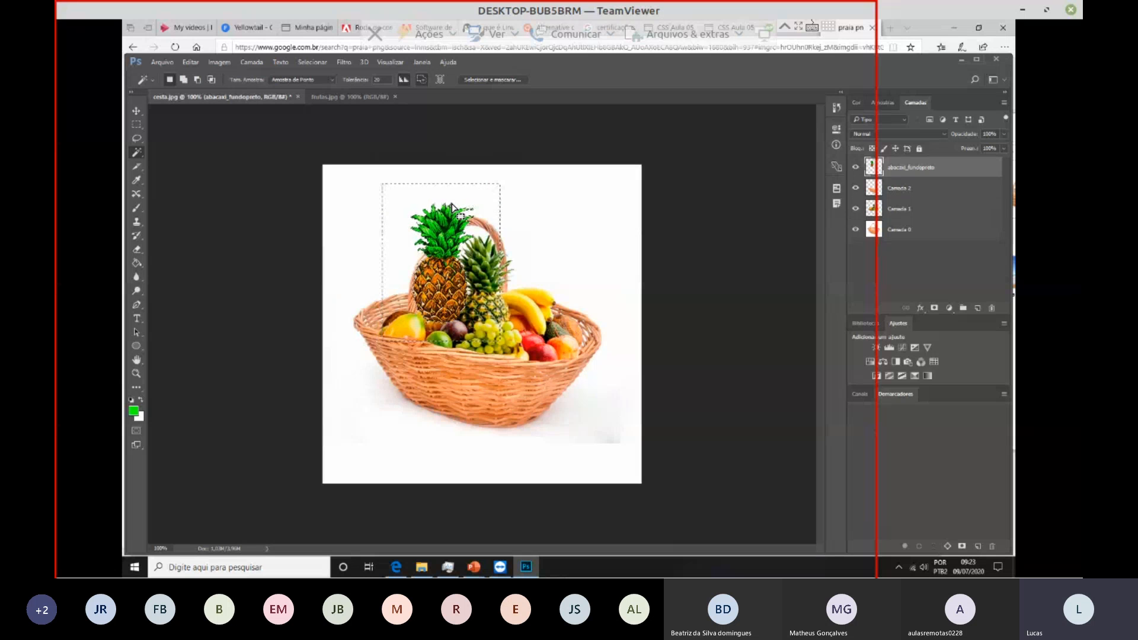
{"action": "key", "text": "alt+shift"}
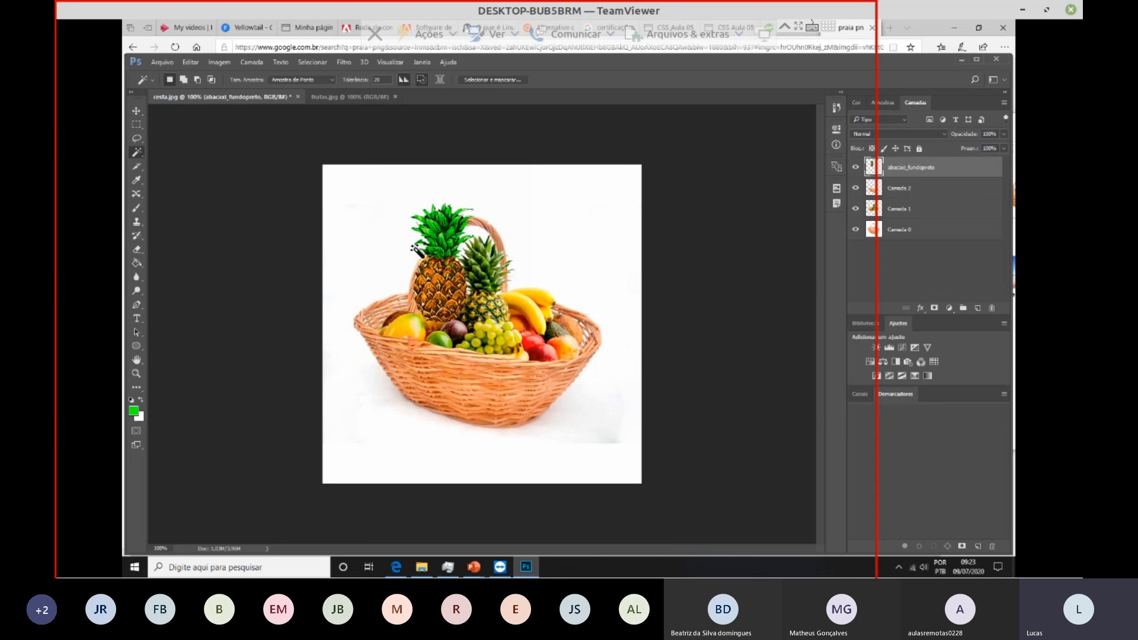
Step: Lower the new pineapple toward the basket's left side, rotate it about 19° counterclockwise, and apply the transformation
{"action": "left_click", "coordinate": [137, 112]}
{"action": "mouse_move", "coordinate": [446, 265]}
{"action": "left_mouse_down"}
{"action": "mouse_move", "coordinate": [419, 278]}
{"action": "mouse_move", "coordinate": [467, 248]}
{"action": "mouse_move", "coordinate": [572, 279]}
{"action": "mouse_move", "coordinate": [424, 267]}
{"action": "mouse_move", "coordinate": [441, 274]}
{"action": "left_mouse_up"}
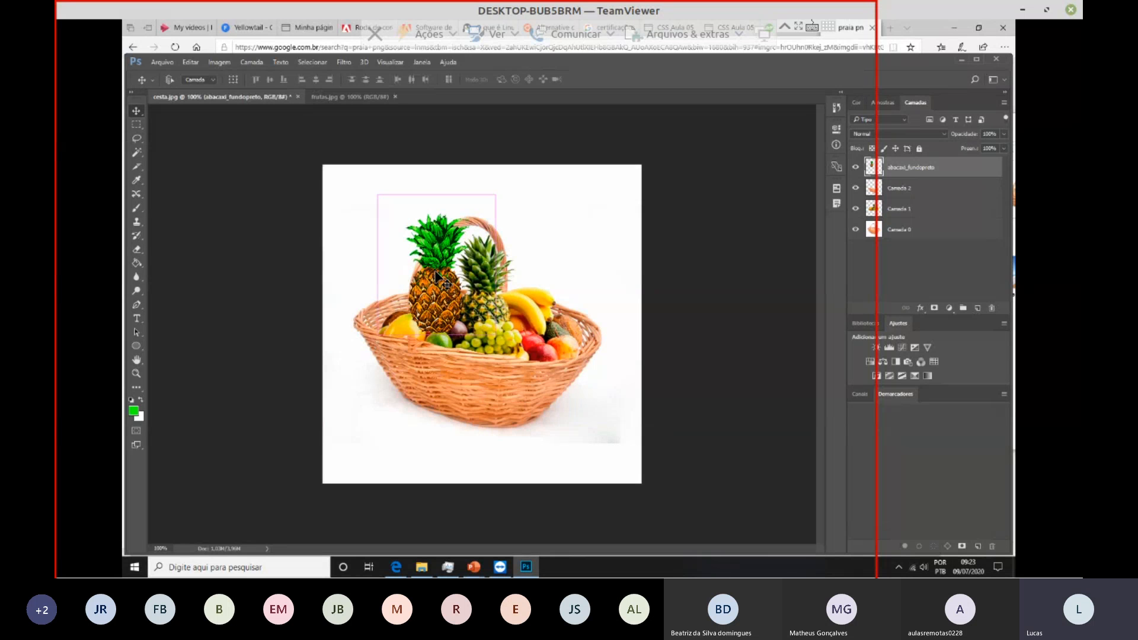
{"action": "key", "text": "ctrl+t"}
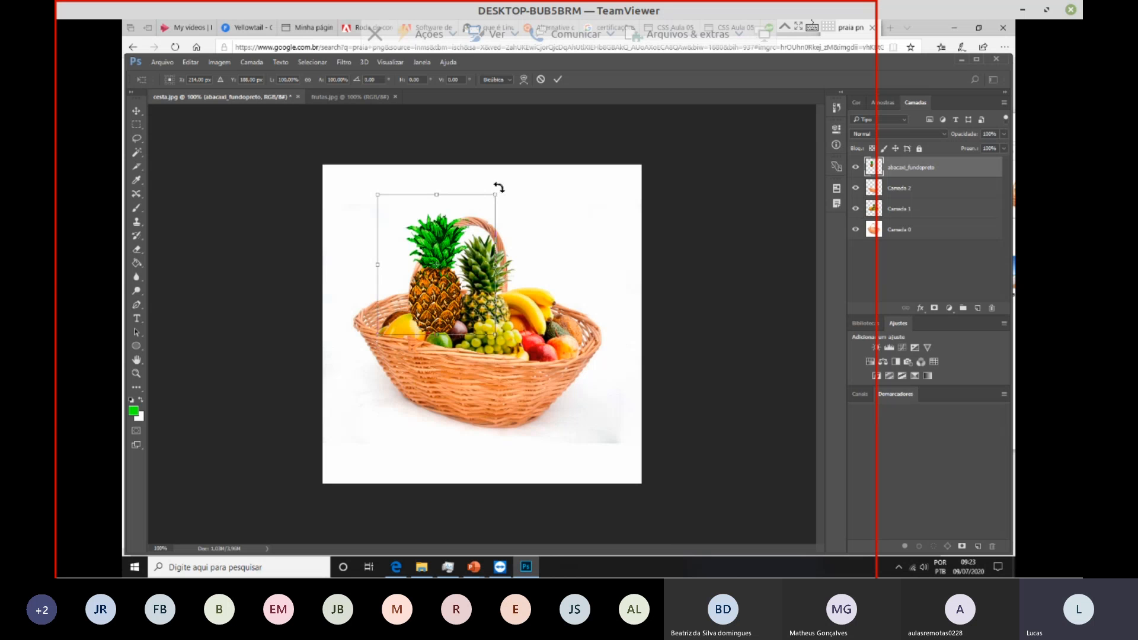
{"action": "left_click_drag", "start_coordinate": [483, 186], "coordinate": [487, 215]}
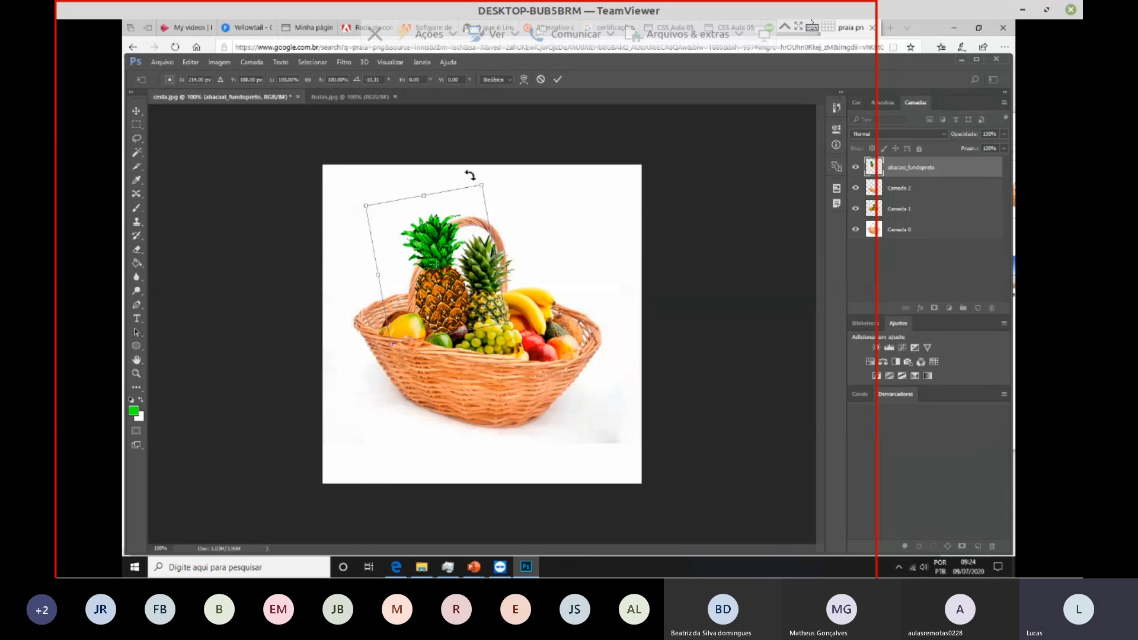
{"action": "left_click_drag", "start_coordinate": [470, 175], "coordinate": [462, 173]}
{"action": "left_click_drag", "start_coordinate": [439, 289], "coordinate": [432, 296]}
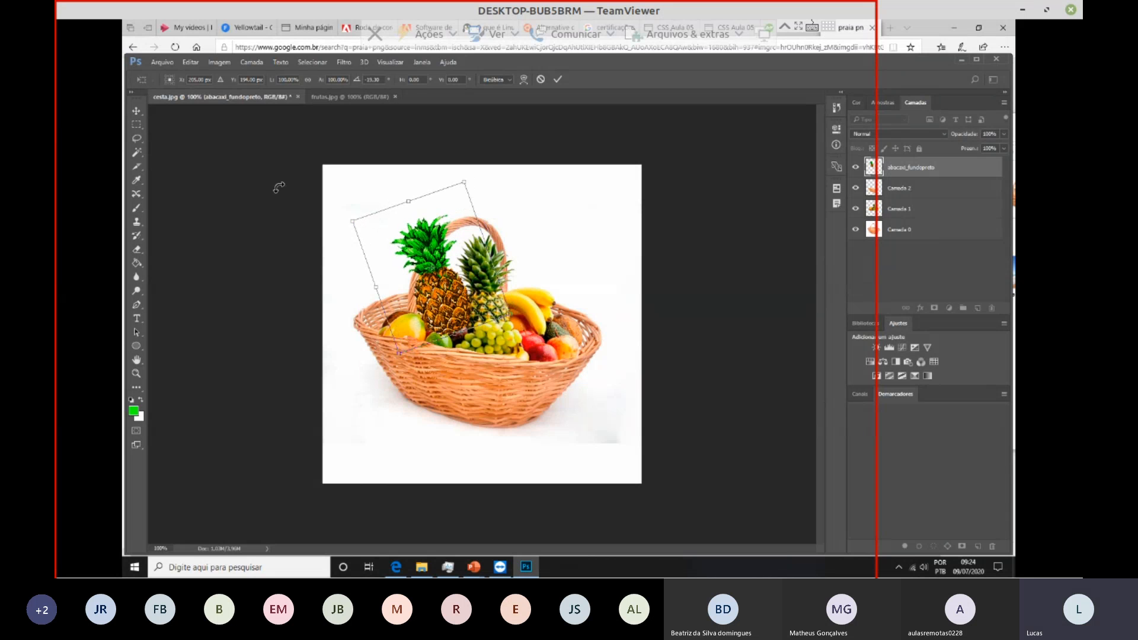
{"action": "left_click", "coordinate": [129, 109]}
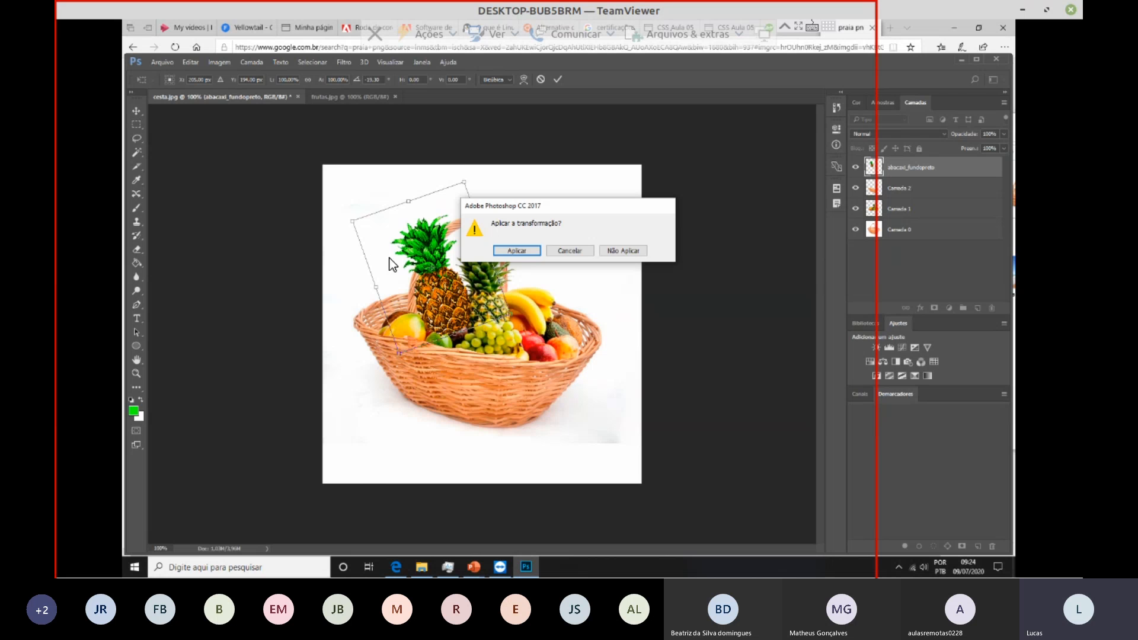
{"action": "left_click", "coordinate": [524, 253]}
{"action": "left_click", "coordinate": [730, 293]}
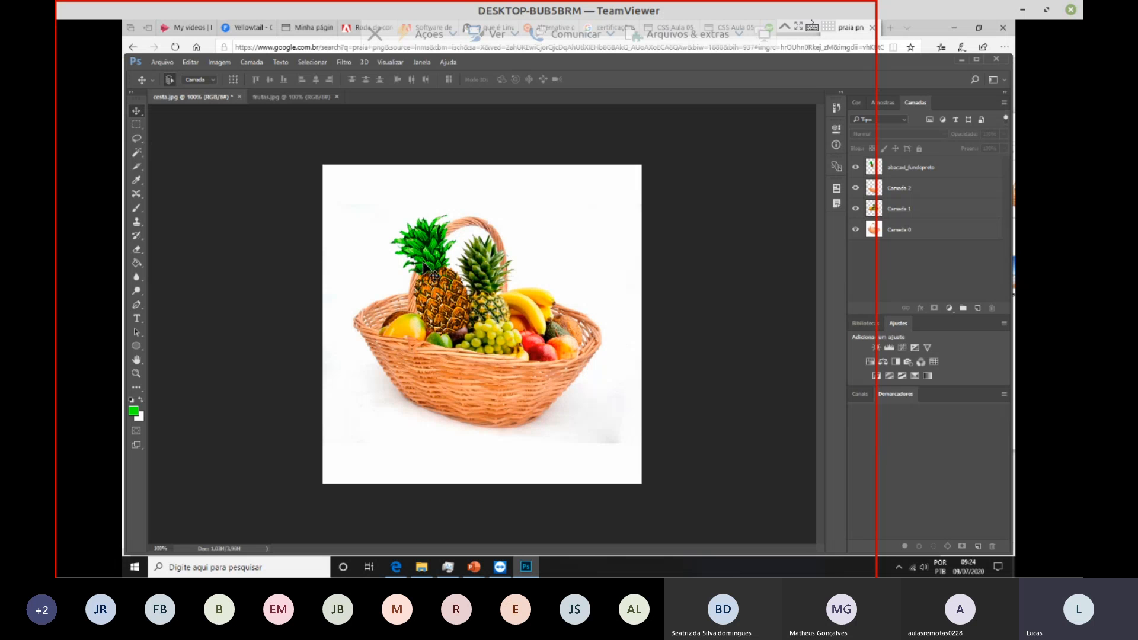
Step: Lasso the left part of the basket handle on Camada 0, copy it to a new layer, and stack that layer above the visible abacaxi_fundopreto layer
{"action": "left_click", "coordinate": [898, 230]}
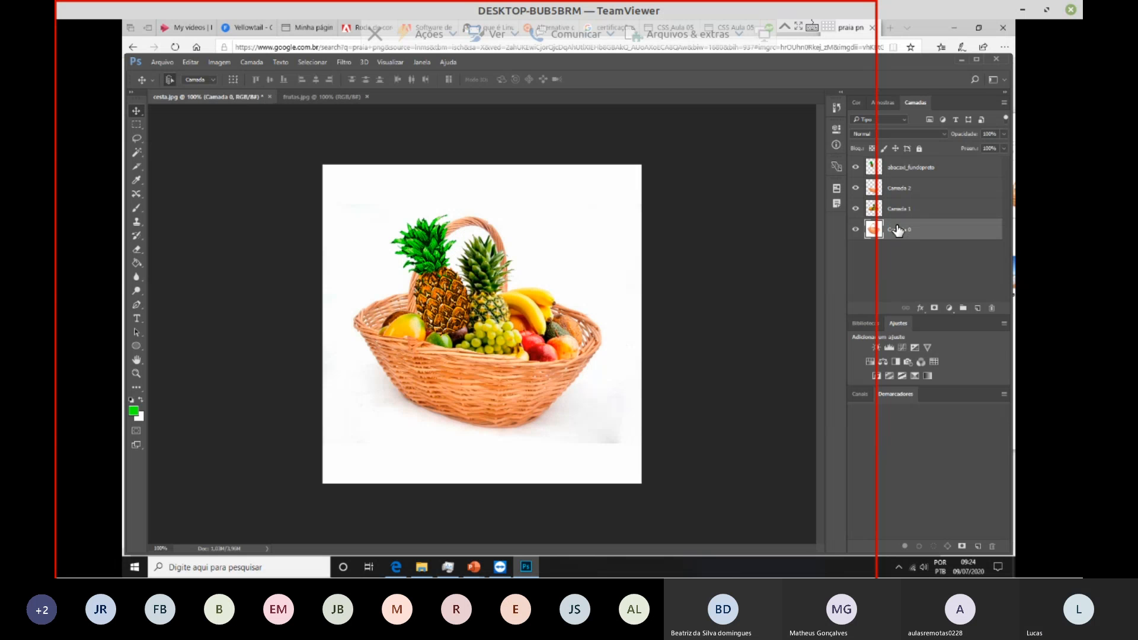
{"action": "left_click", "coordinate": [857, 168]}
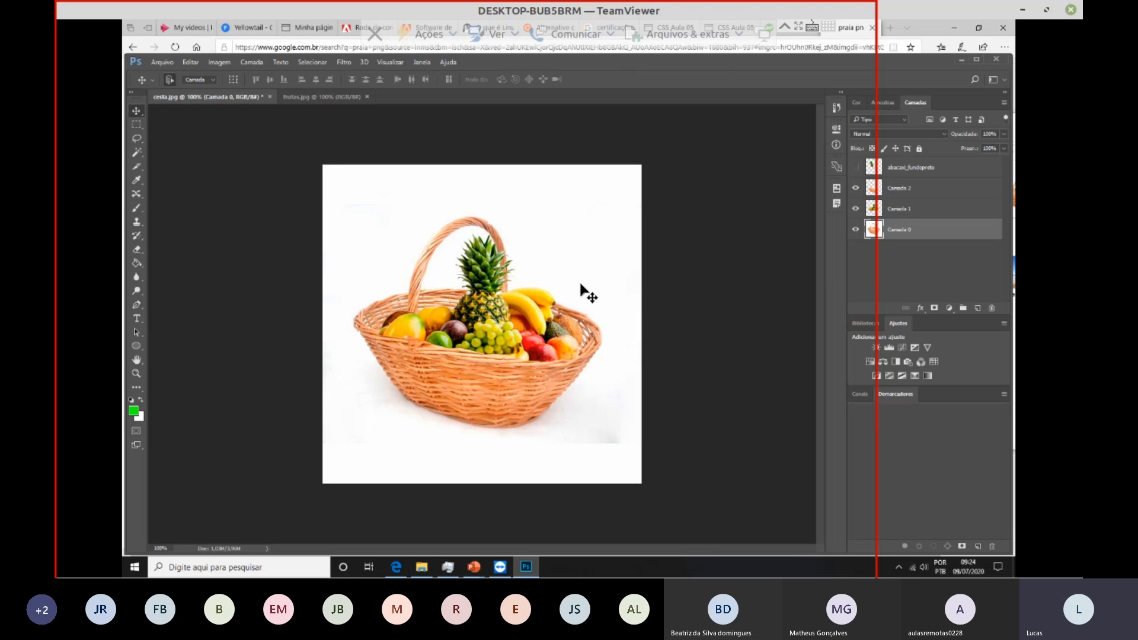
{"action": "left_click", "coordinate": [136, 139]}
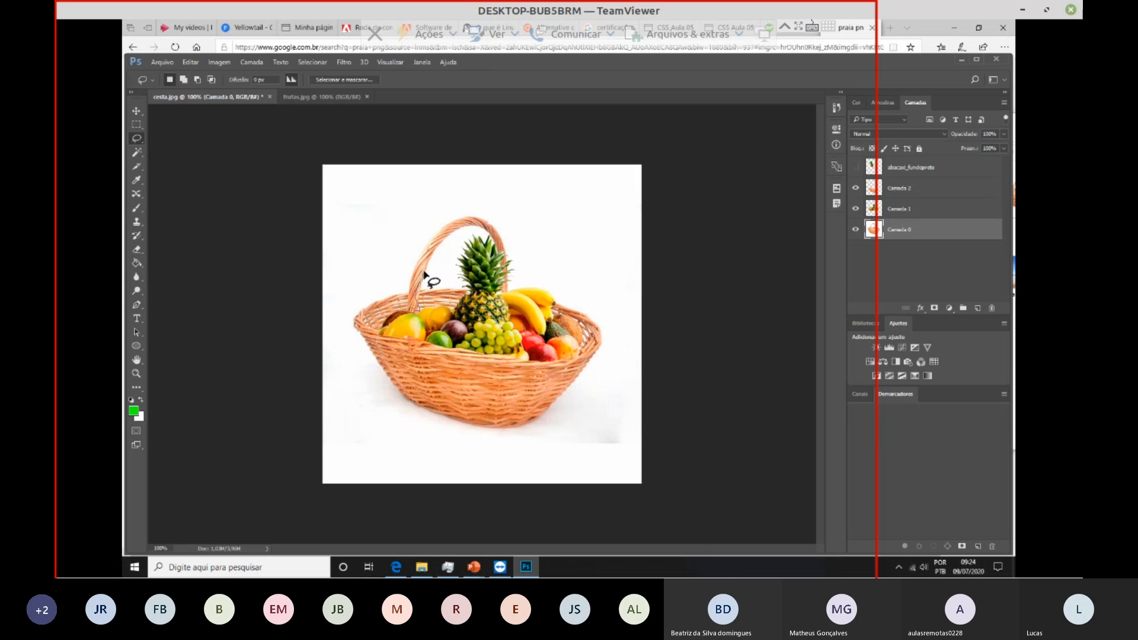
{"action": "mouse_move", "coordinate": [441, 243]}
{"action": "left_mouse_down"}
{"action": "mouse_move", "coordinate": [477, 217]}
{"action": "mouse_move", "coordinate": [422, 242]}
{"action": "mouse_move", "coordinate": [409, 313]}
{"action": "left_mouse_up"}
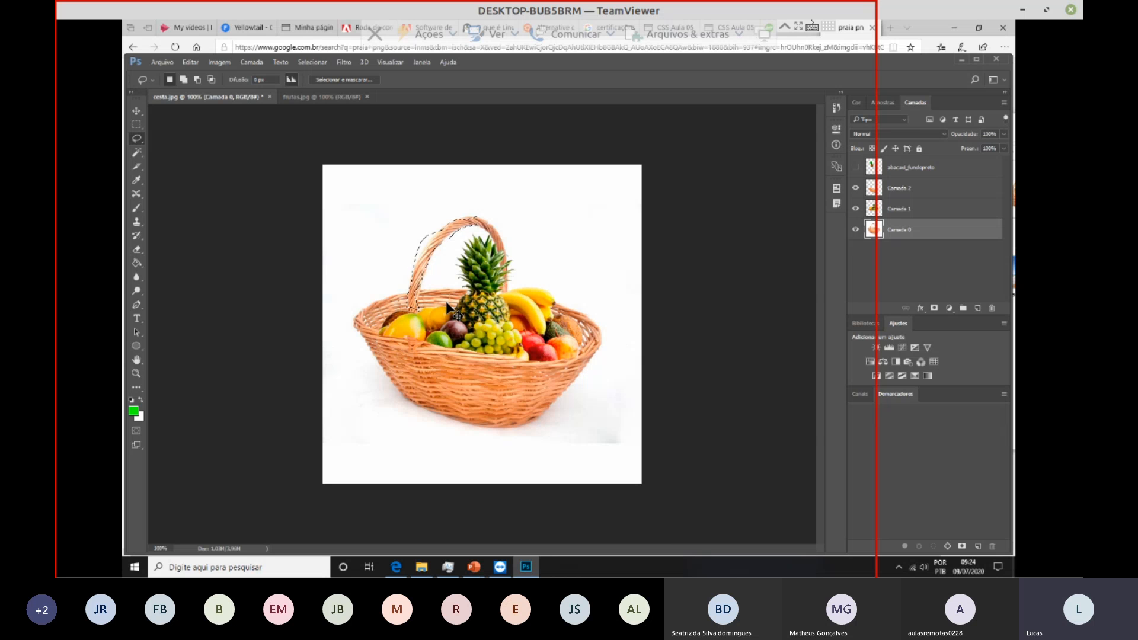
{"action": "key", "text": "ctrl+j"}
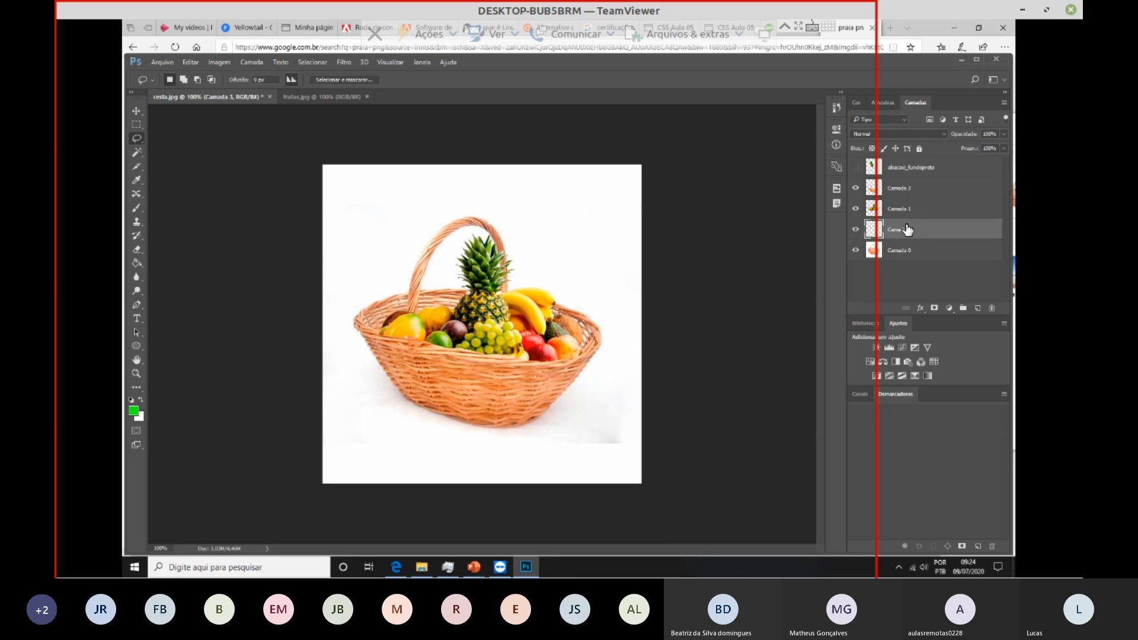
{"action": "left_click_drag", "start_coordinate": [906, 231], "coordinate": [887, 162]}
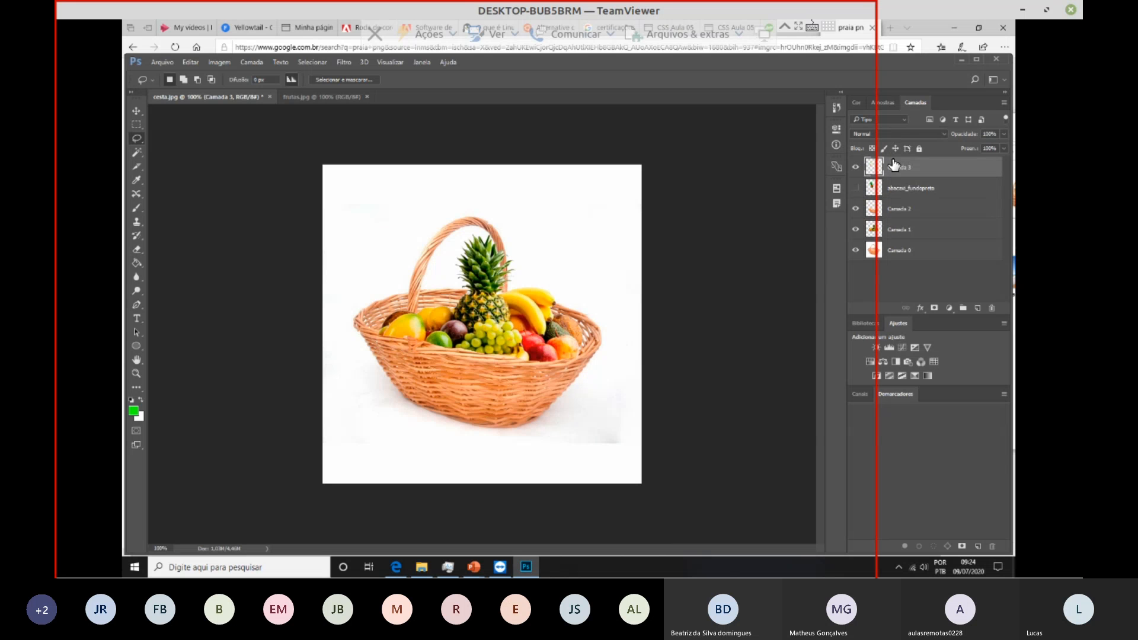
{"action": "left_click", "coordinate": [856, 189]}
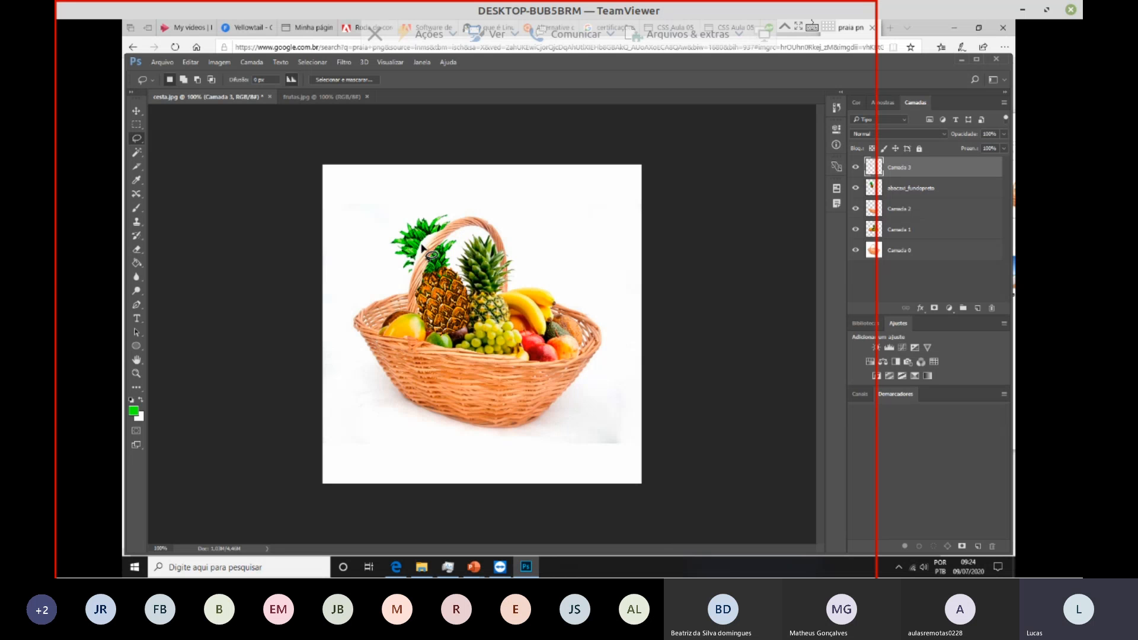
Step: Try a Magic Wand selection around the copied handle on Camada 3, clear it, and fit the whole image back in the window
{"action": "left_click", "coordinate": [134, 152]}
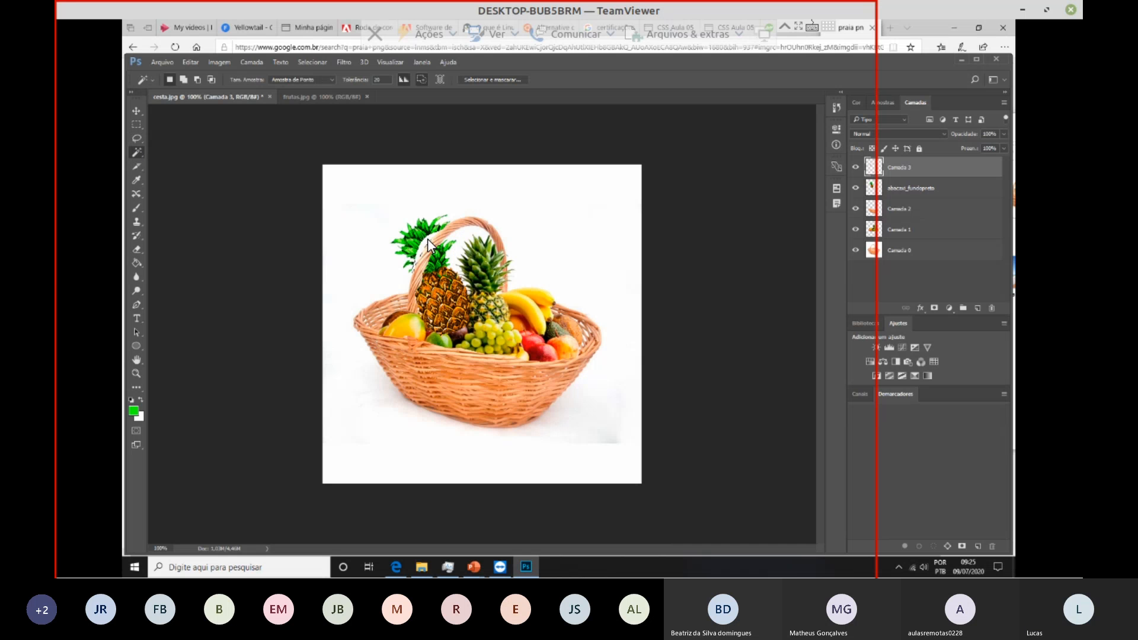
{"action": "left_click", "coordinate": [465, 237]}
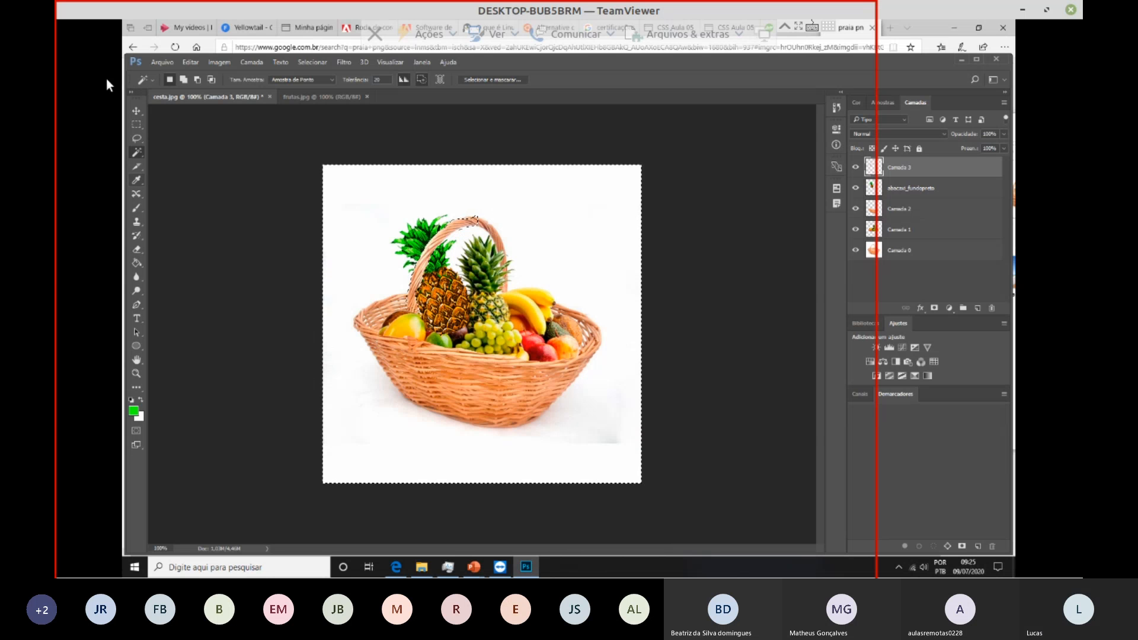
{"action": "left_click", "coordinate": [144, 114]}
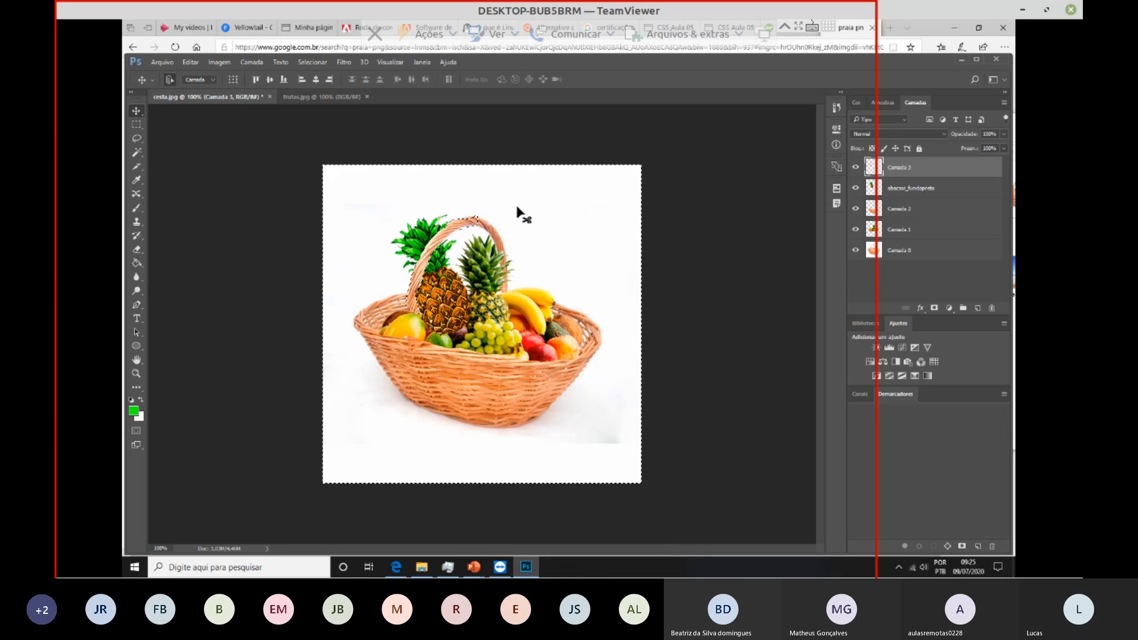
{"action": "key", "text": "ctrl+d"}
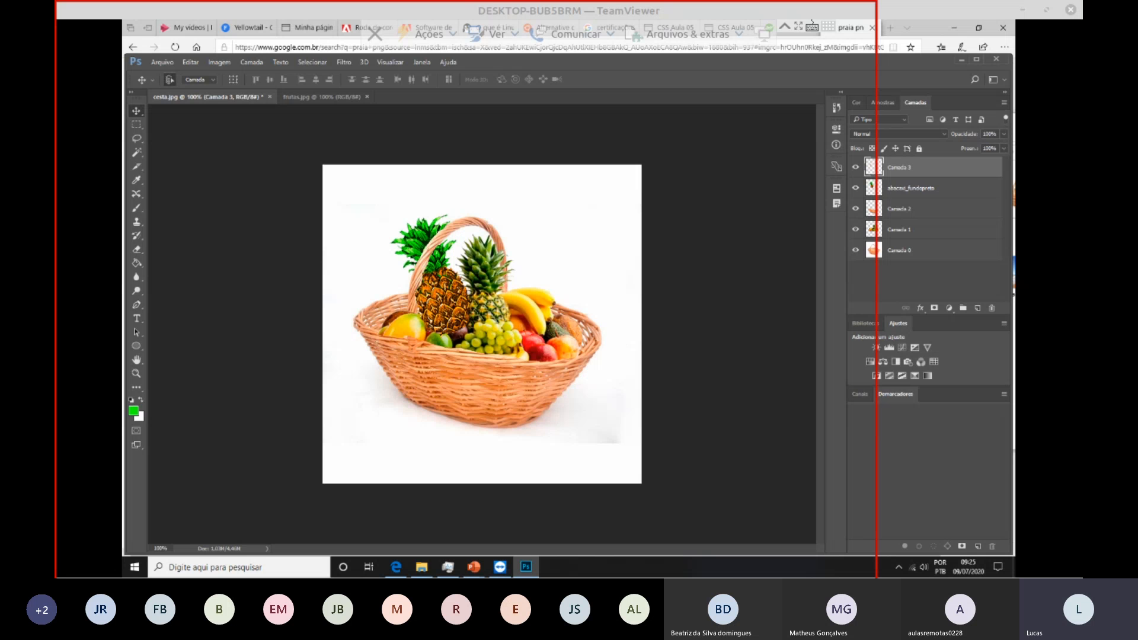
{"action": "key", "text": "ctrl+plus"}
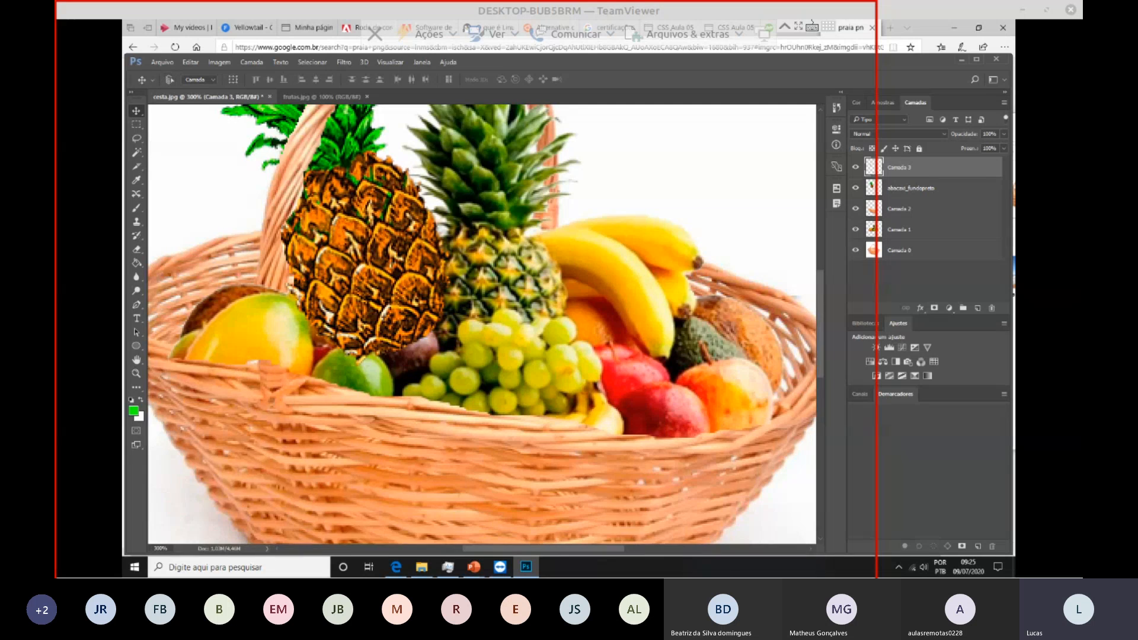
{"action": "key", "text": "ctrl+0"}
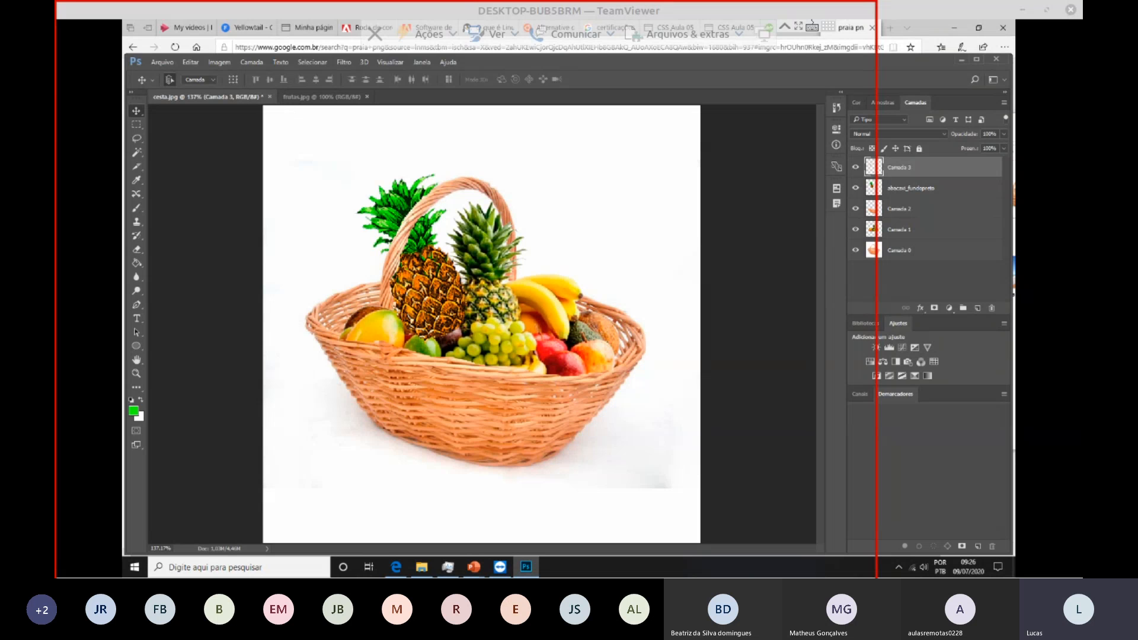
Step: Launch Notepad with the notepad run command and maximize its empty document
{"action": "left_click", "coordinate": [136, 153]}
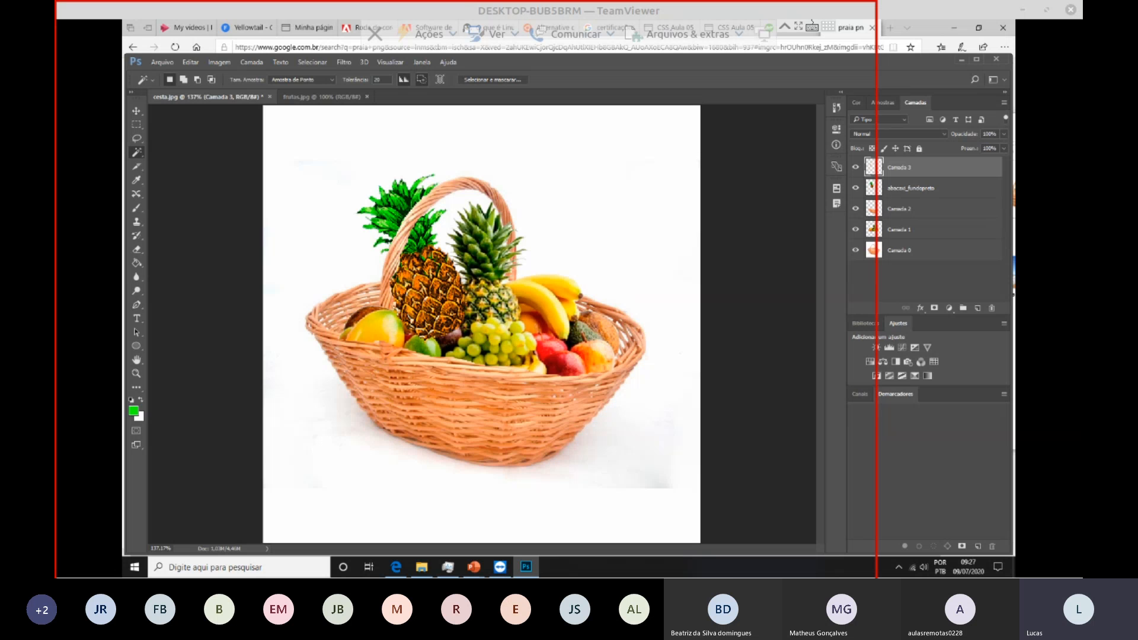
{"action": "key", "text": "ctrl+r"}
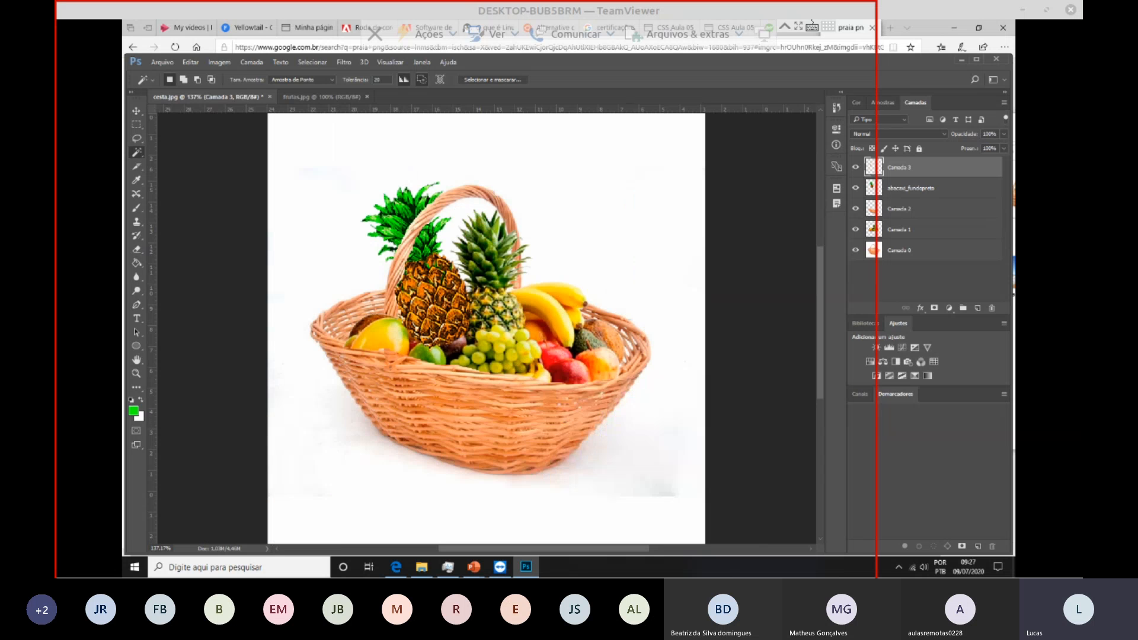
{"action": "key", "text": "super+r"}
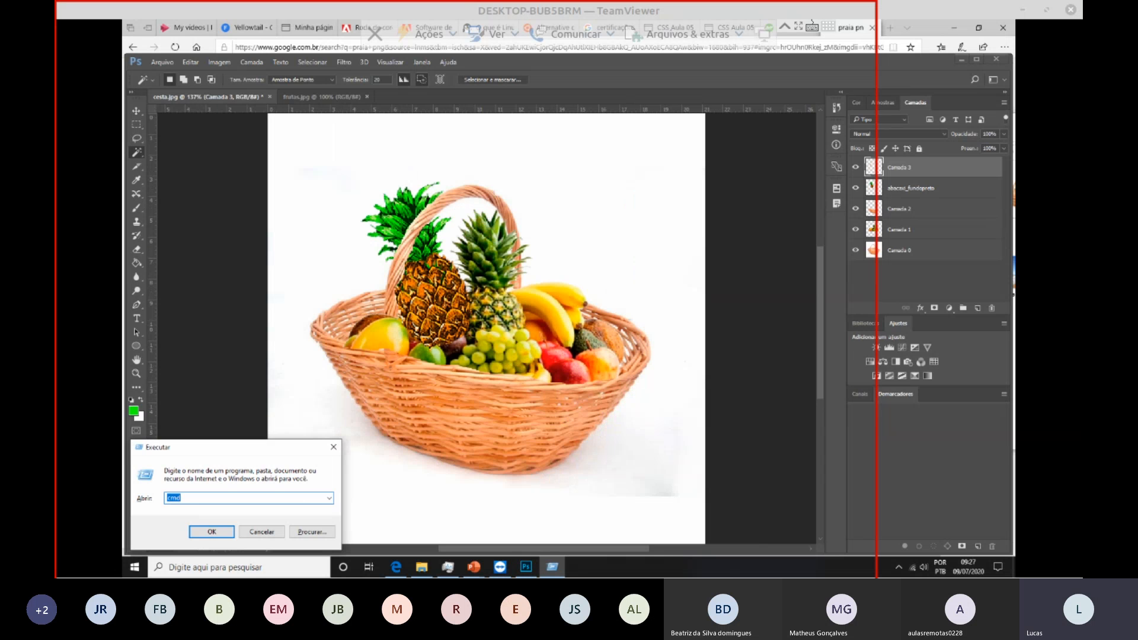
{"action": "type", "text": "notepad"}
{"action": "key", "text": "Return"}
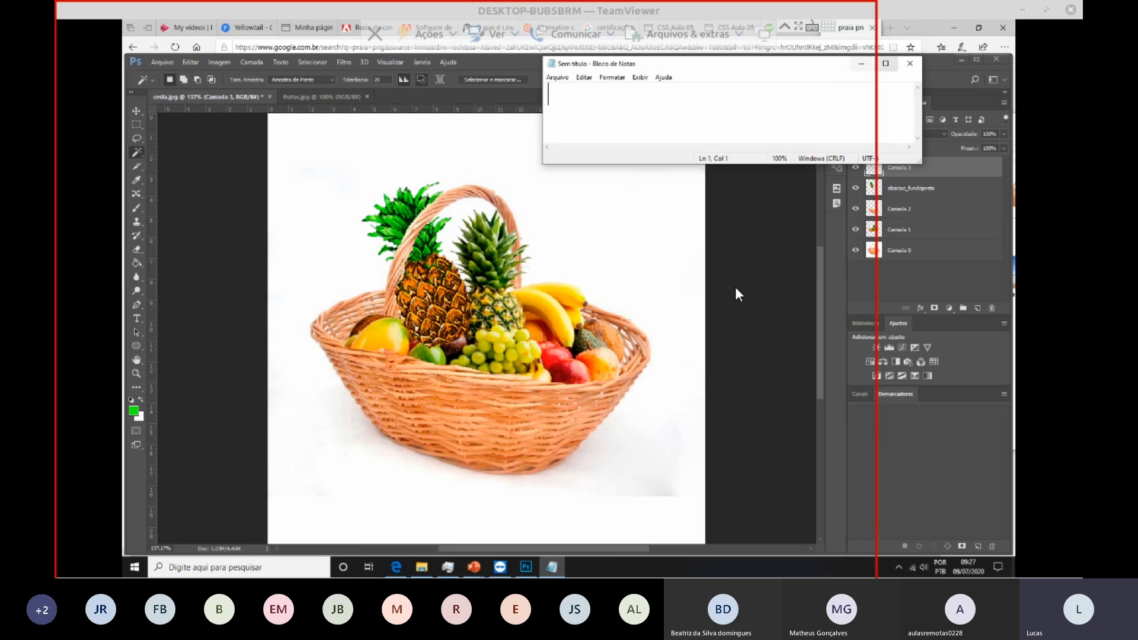
{"action": "left_click", "coordinate": [885, 64]}
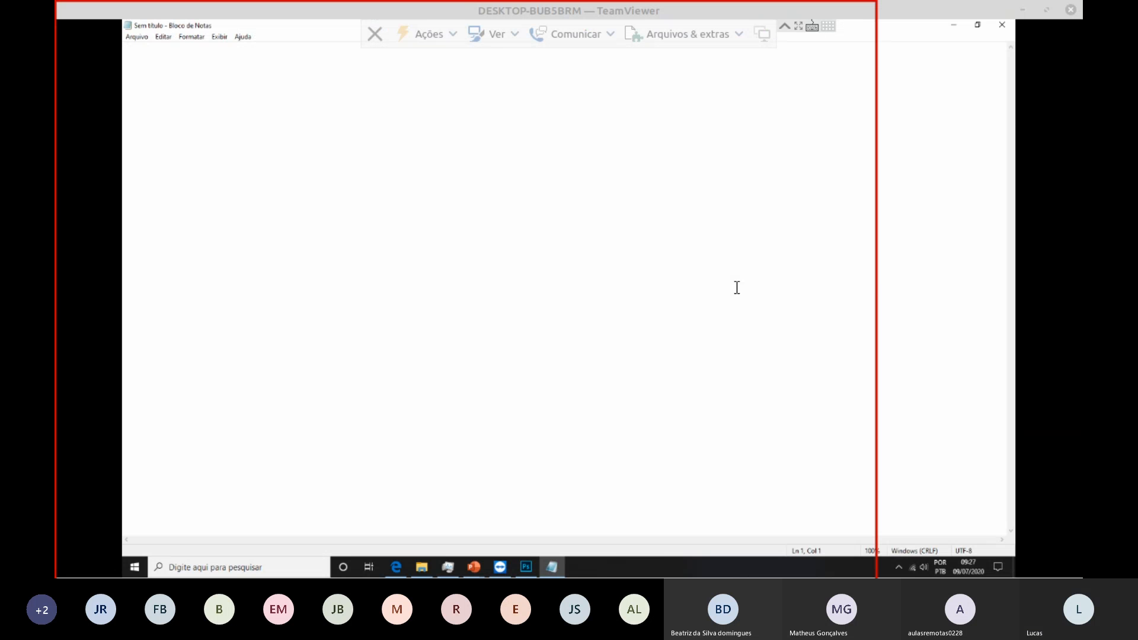
Step: Write the heading "EXERCICIOS PÁGINA 80/81/82" in the empty Notepad document
{"action": "type", "text": "EXERCIC"}
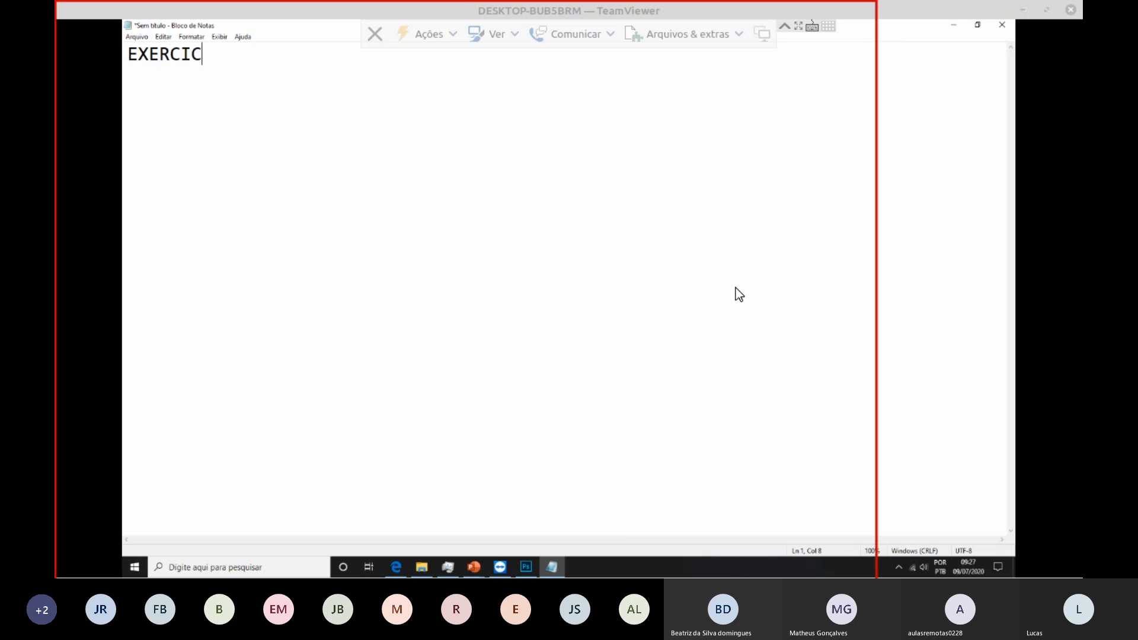
{"action": "type", "text": "IOS PÁGINA"}
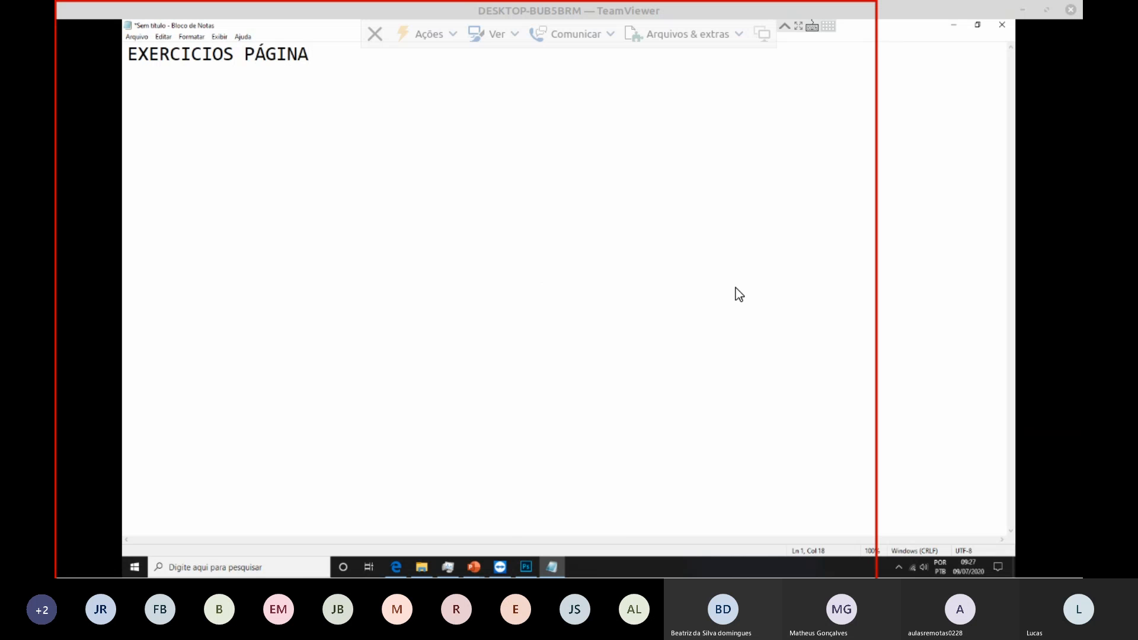
{"action": "type", "text": " 8"}
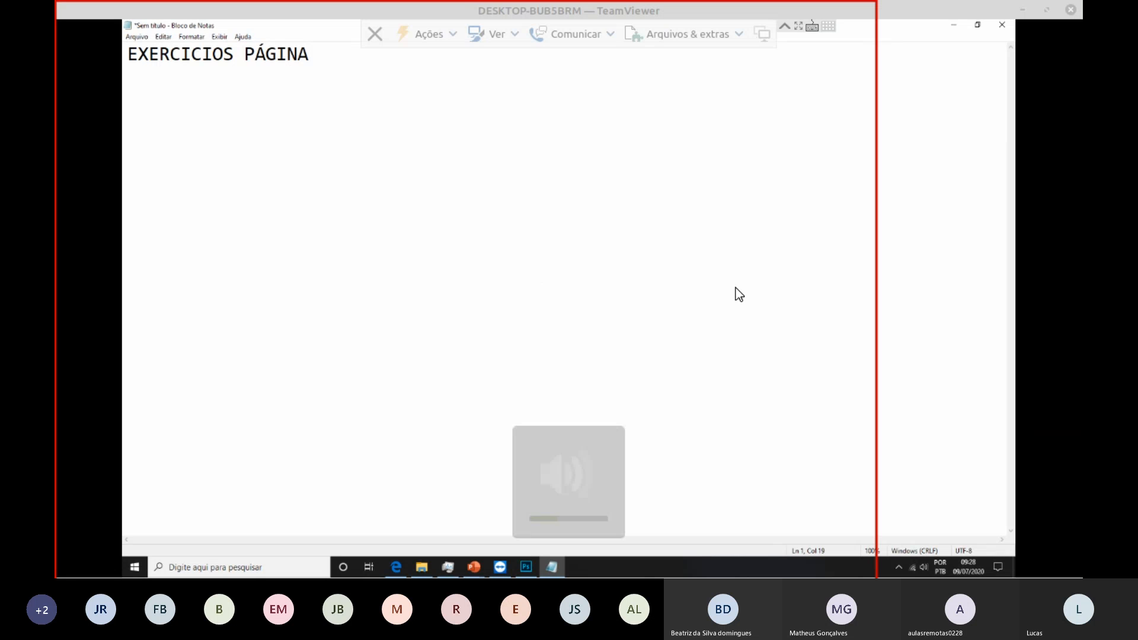
{"action": "type", "text": "0/81"}
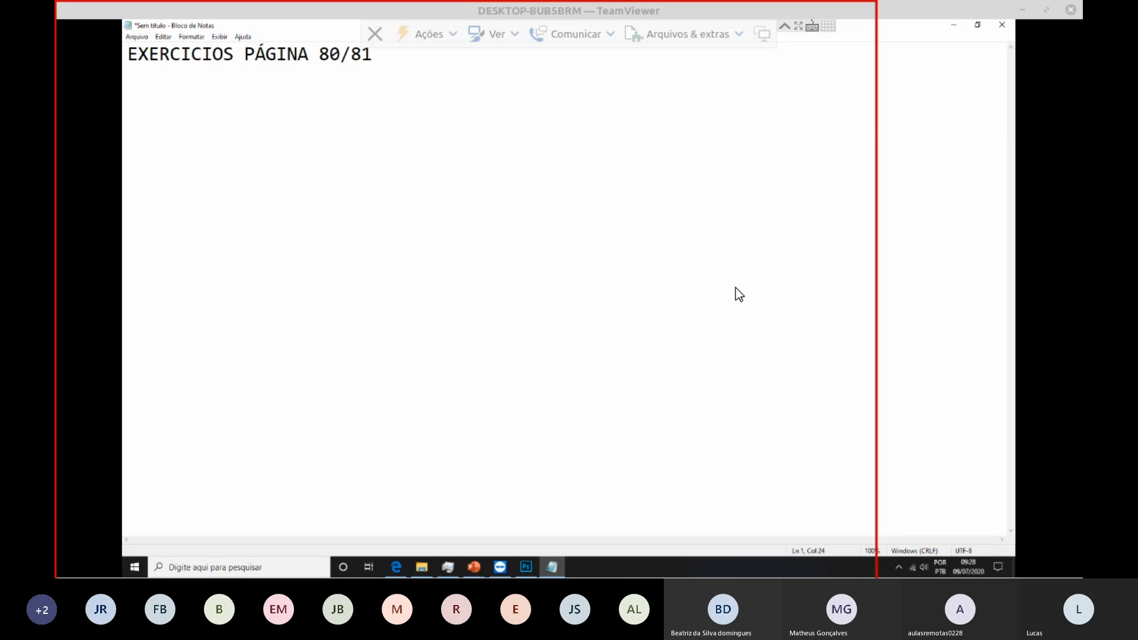
{"action": "type", "text": "/82"}
Step: Set the font size of the Notepad text to 72, keeping Consolas Regular
{"action": "key", "text": "ctrl+a"}
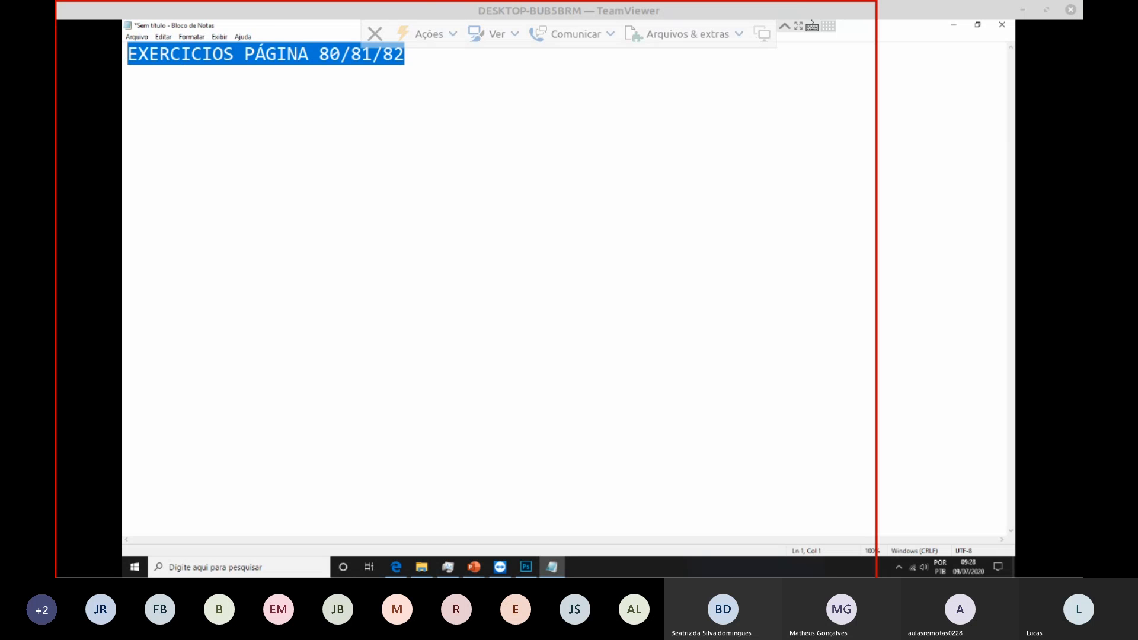
{"action": "left_click", "coordinate": [191, 37]}
{"action": "left_click", "coordinate": [203, 60]}
{"action": "left_click", "coordinate": [372, 194]}
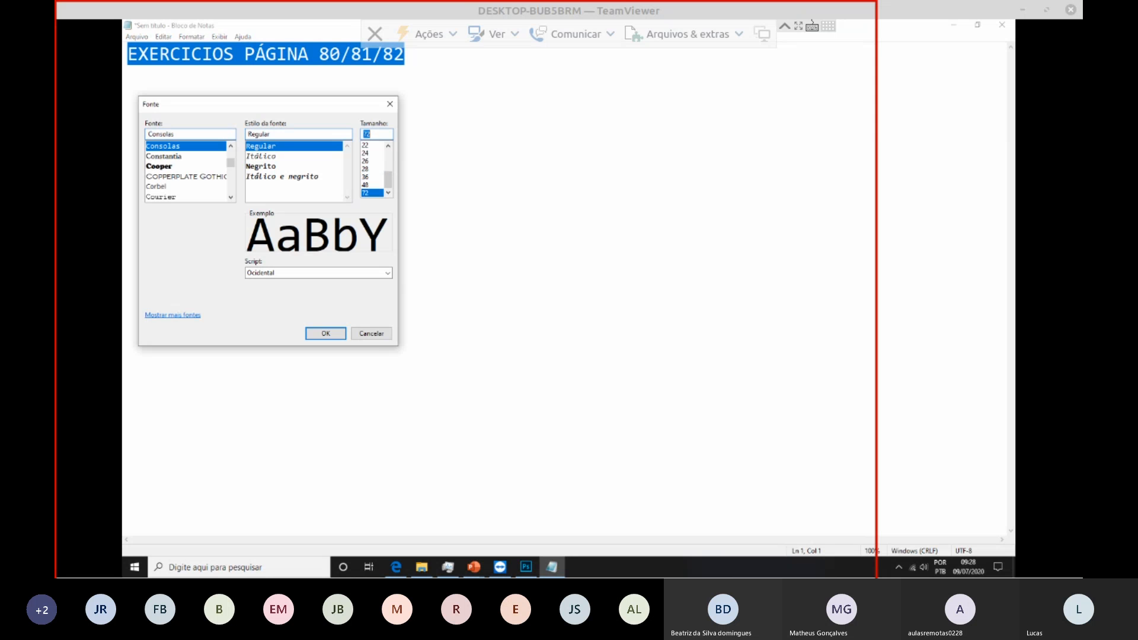
{"action": "left_click", "coordinate": [326, 333]}
Step: Add the line "- CRIAR UMA MONTAGEM COM SUAS FOTOS" after a blank line below the heading, and turn on automatic word wrap
{"action": "left_click", "coordinate": [868, 72]}
{"action": "key", "text": "Return"}
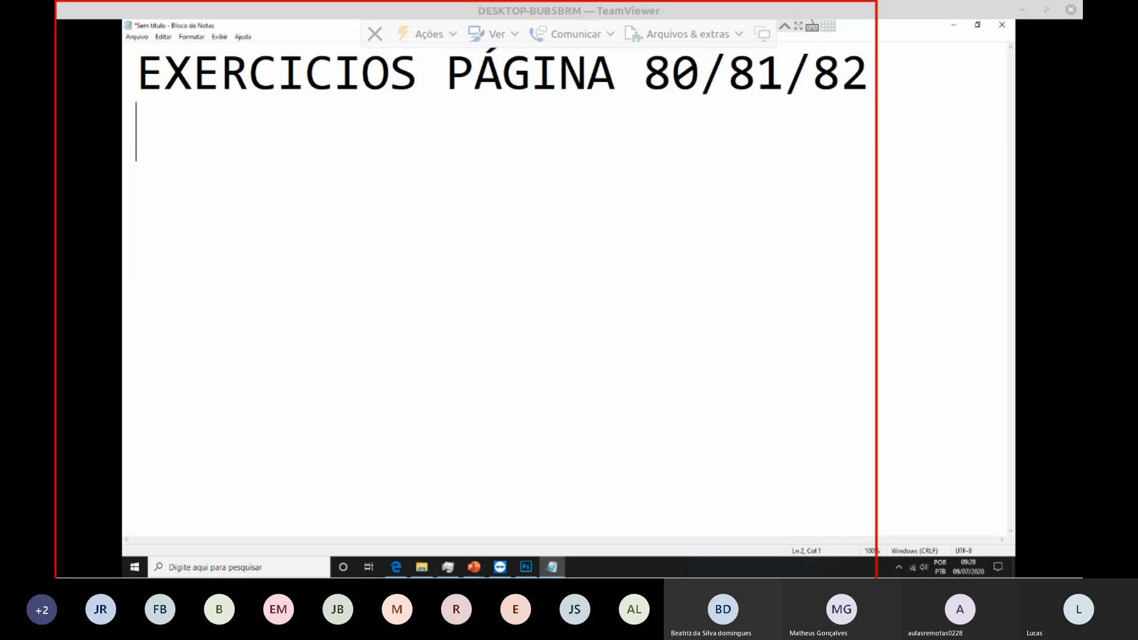
{"action": "key", "text": "Return"}
{"action": "type", "text": "- CRIAR "}
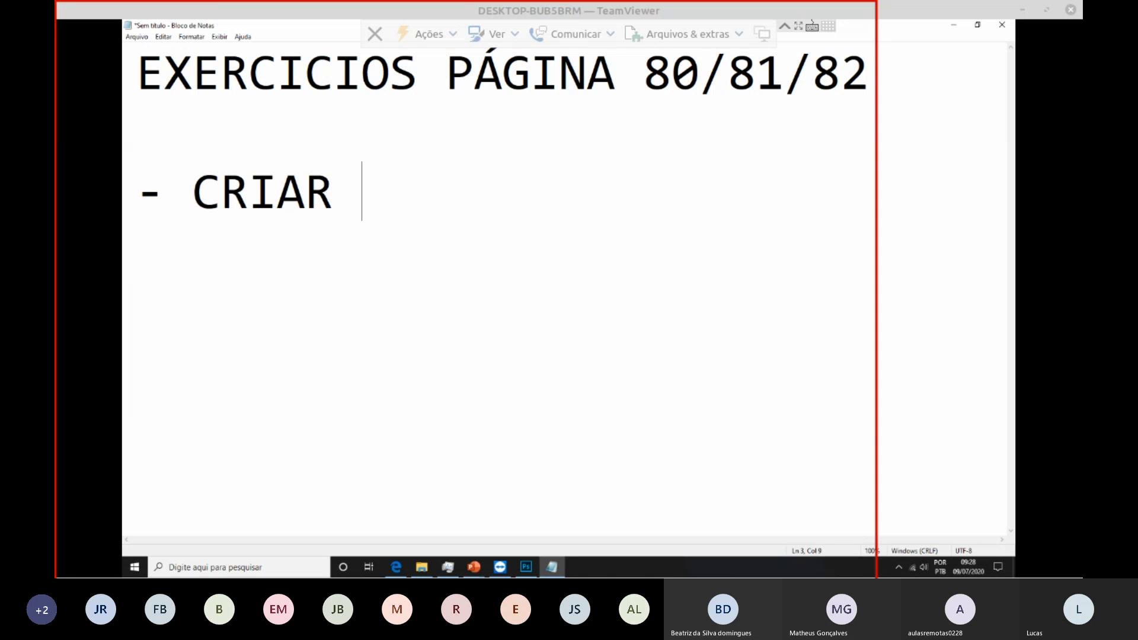
{"action": "type", "text": "UMA MO"}
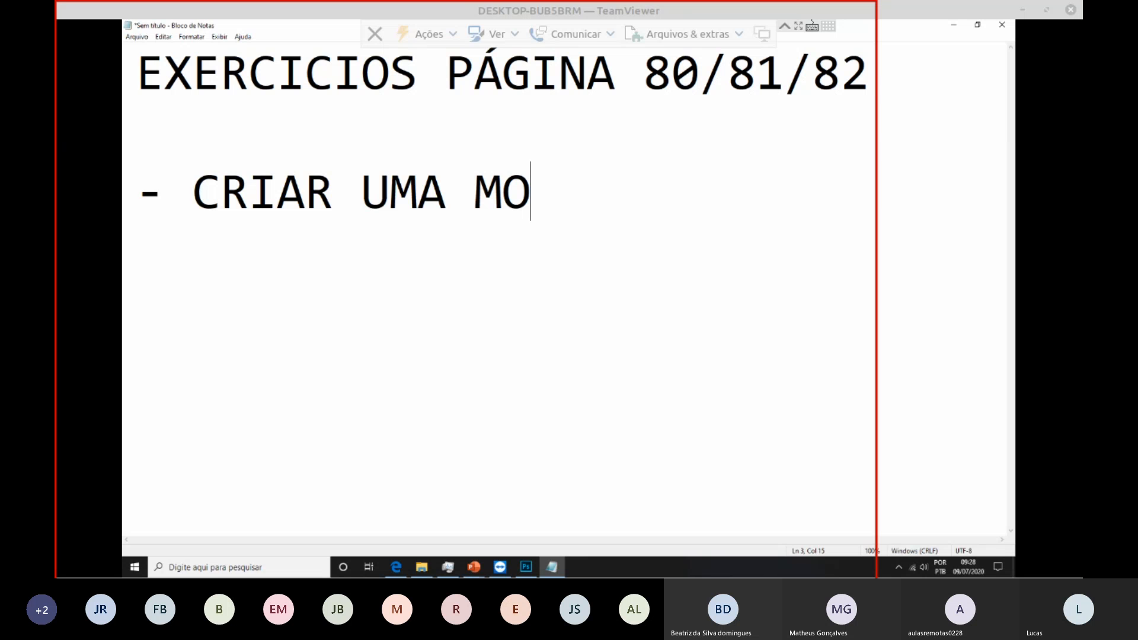
{"action": "type", "text": "NTAGEM COM SUAS "}
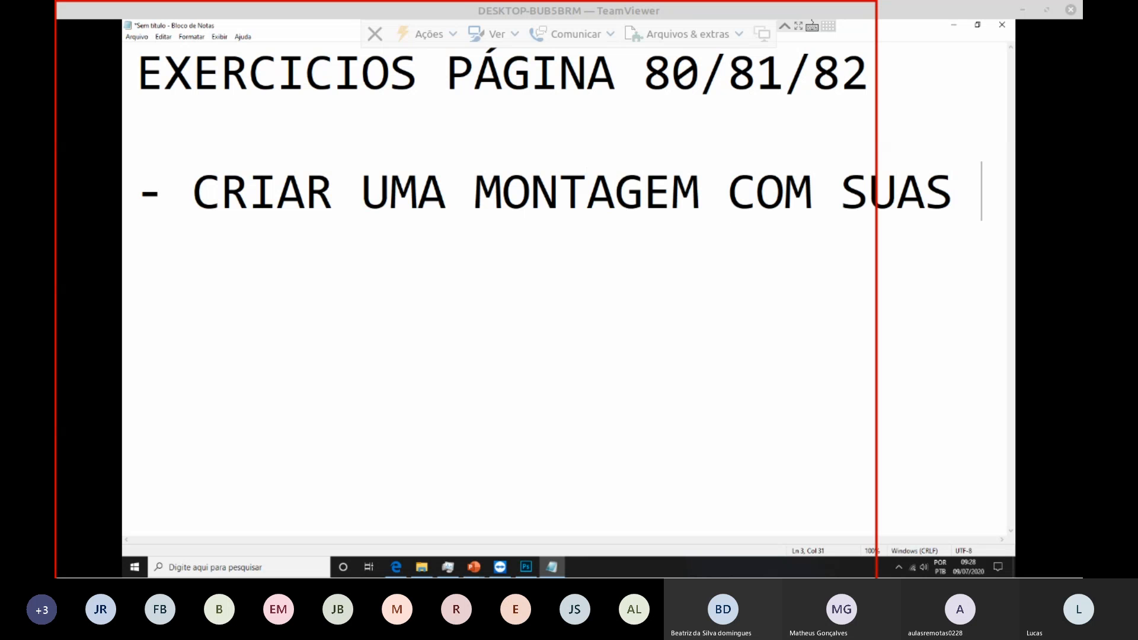
{"action": "type", "text": "O"}
{"action": "key", "text": "BackSpace"}
{"action": "type", "text": "F"}
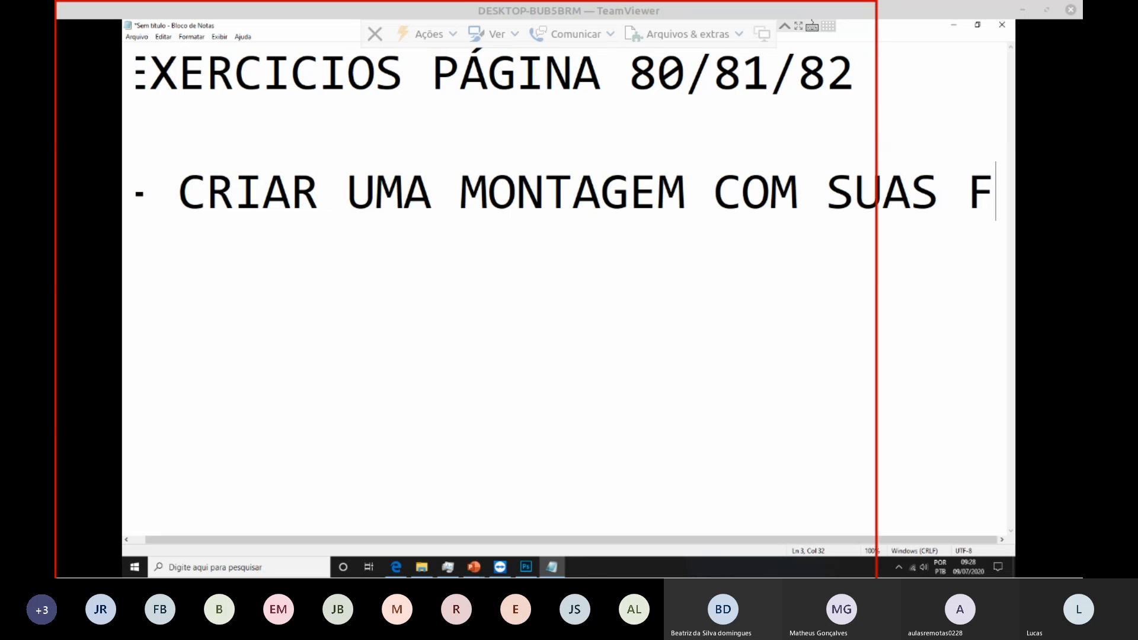
{"action": "type", "text": "OTOS"}
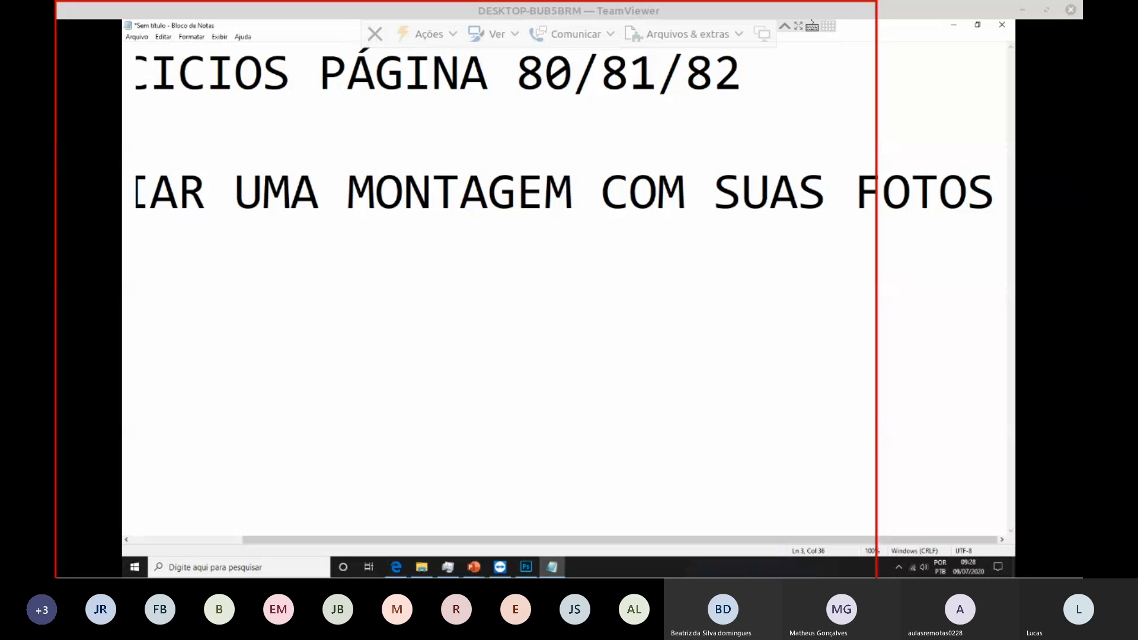
{"action": "left_click", "coordinate": [191, 37]}
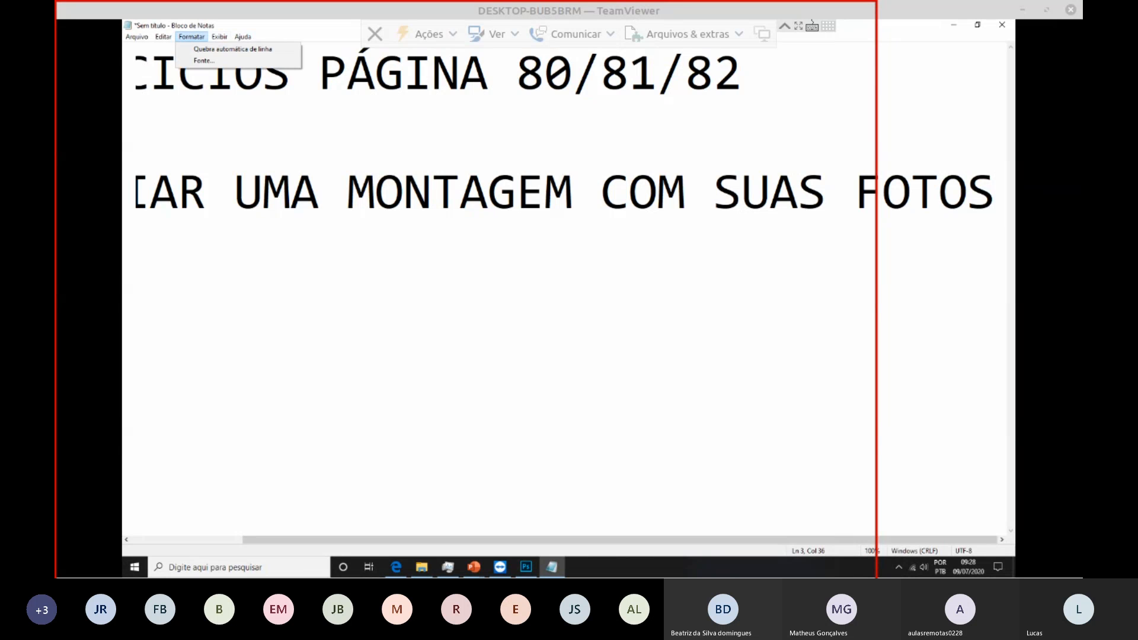
{"action": "left_click", "coordinate": [233, 49]}
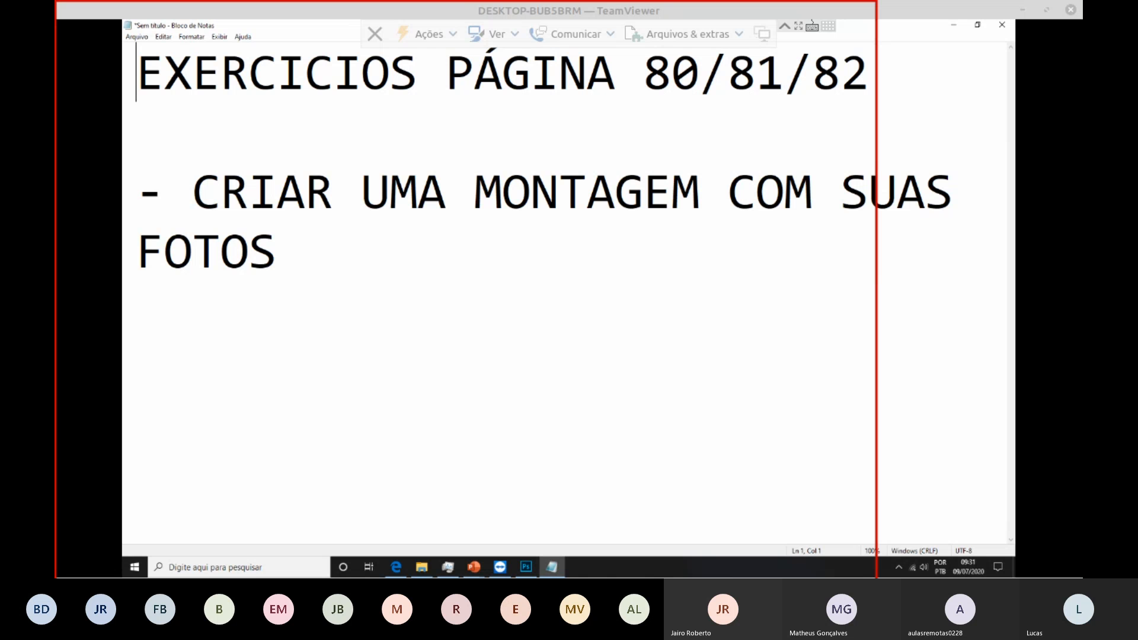
Step: Append "(A MONTAGEM" after the word FOTOS at the end of the montage task line
{"action": "left_click", "coordinate": [249, 251]}
{"action": "key", "text": "Right"}
{"action": "type", "text": "(A MON"}
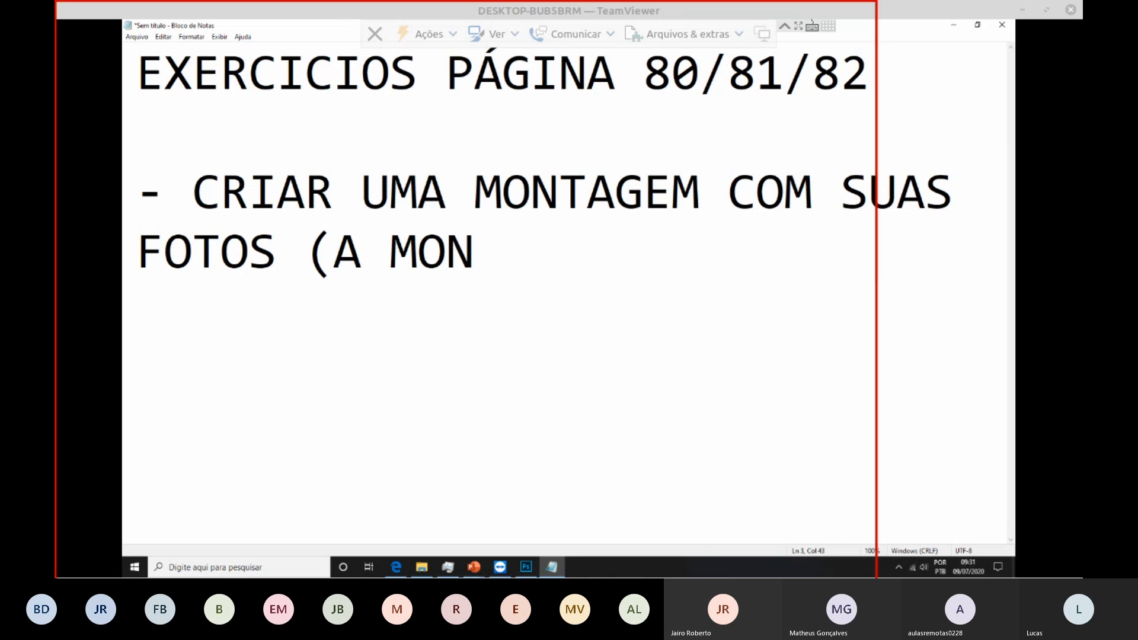
{"action": "type", "text": "TGEM"}
{"action": "key", "text": "BackSpace"}
{"action": "key", "text": "BackSpace"}
{"action": "key", "text": "BackSpace"}
{"action": "type", "text": "AGEM"}
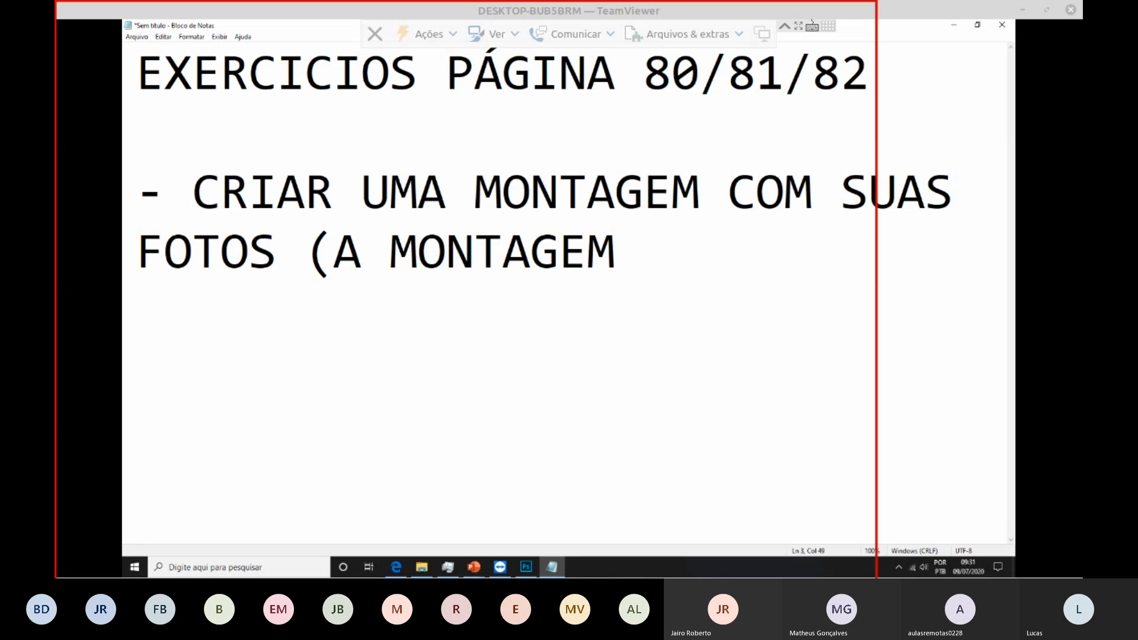
Step: Remove the word "SUAS" from the montage task line and return the text cursor to the end of the line
{"action": "double_click", "coordinate": [869, 193]}
{"action": "key", "text": "BackSpace"}
{"action": "left_click", "coordinate": [473, 251]}
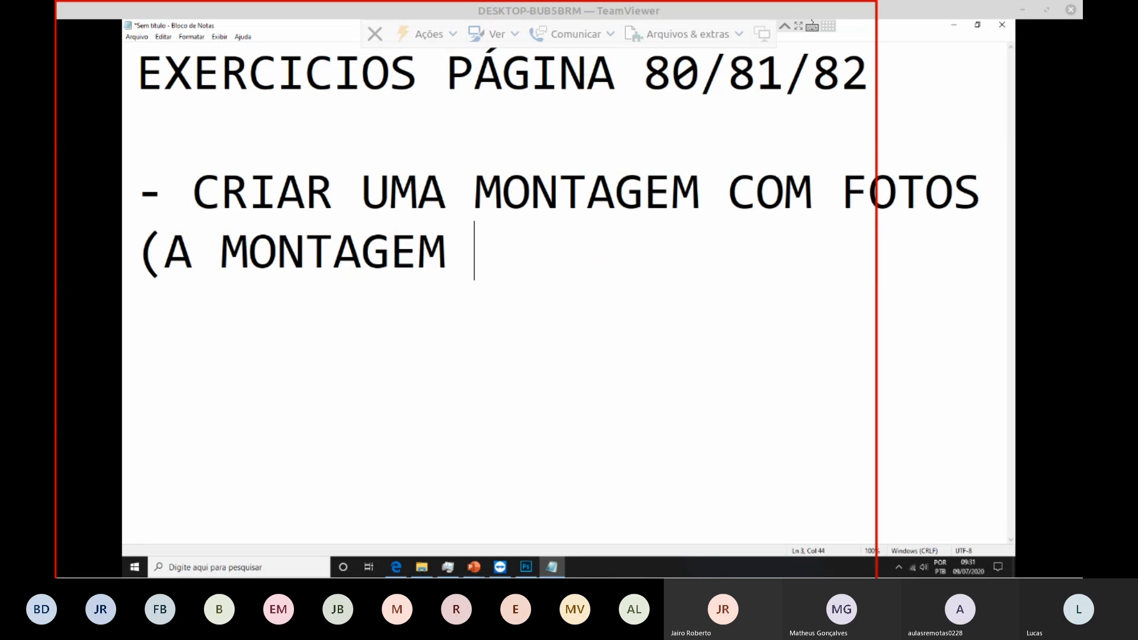
Step: Continue the parenthetical remark with "PODE SER FEITA COM IMAGENS ALEATÓRIAS)"
{"action": "type", "text": "PODE SER FE"}
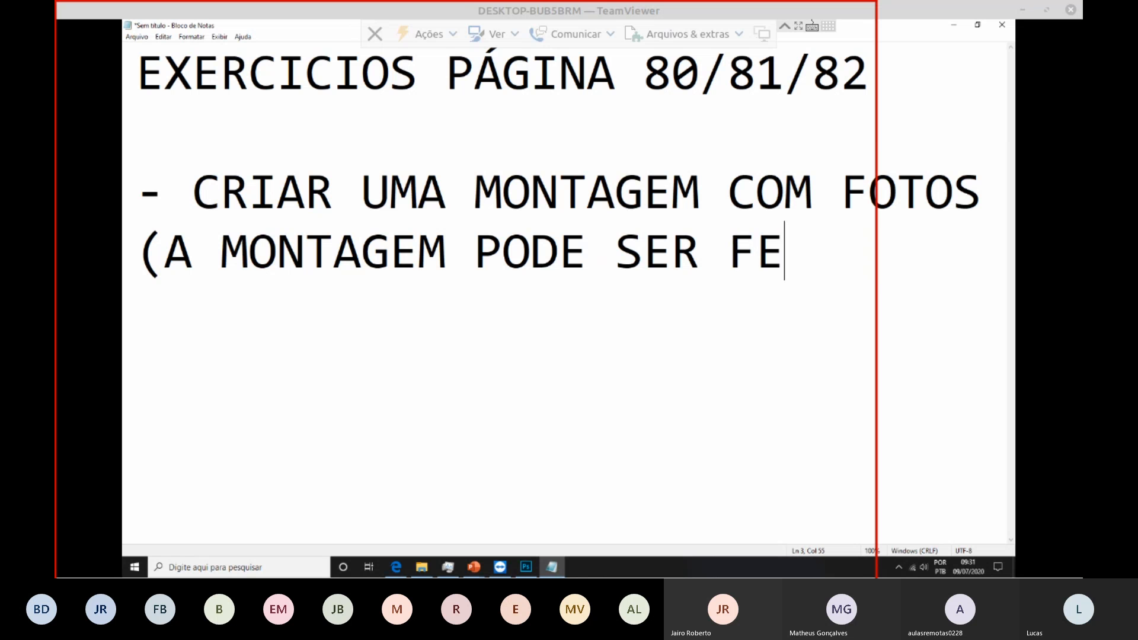
{"action": "type", "text": "ITA COM IMAGENS ALE"}
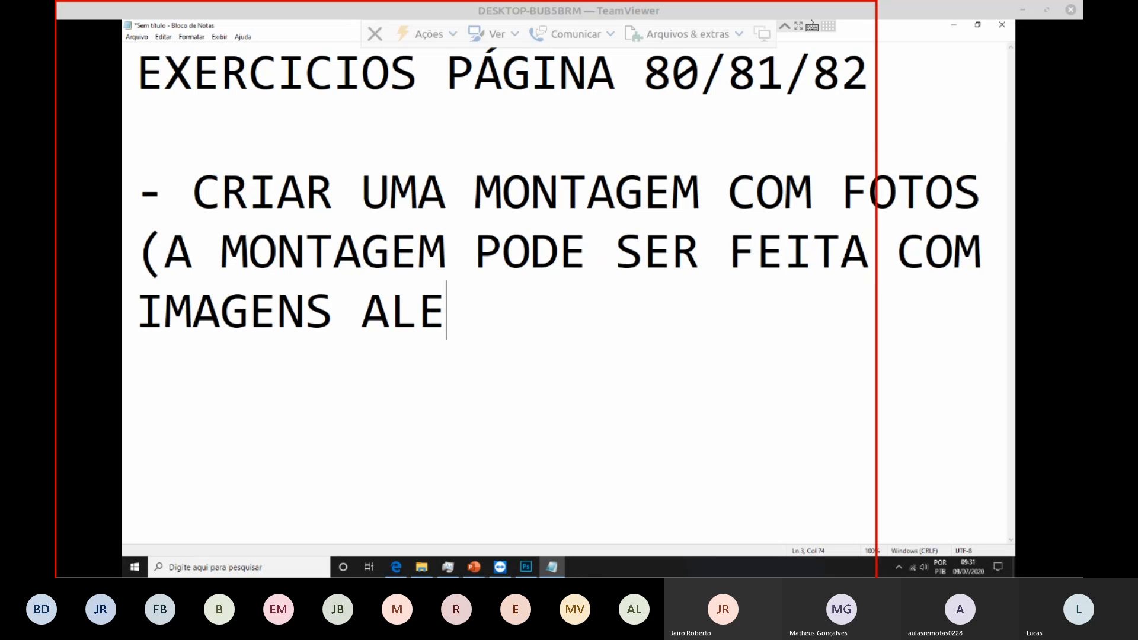
{"action": "type", "text": "ATÓRIAS)"}
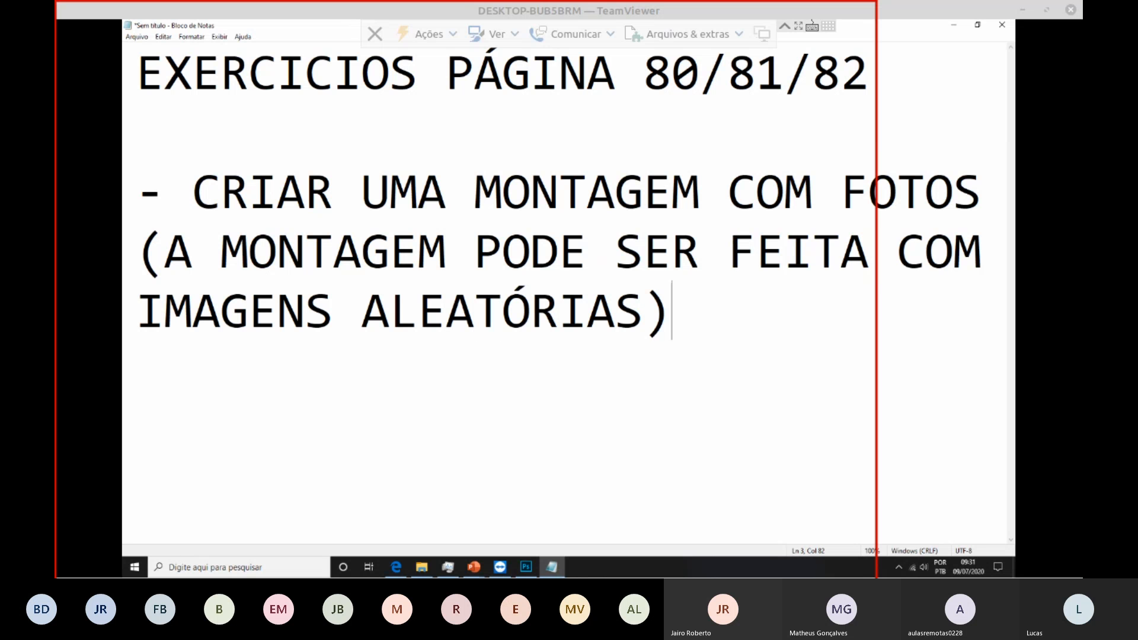
Step: Add "NÃO PRECISA NECESSÁRIAMENTE SER DE VOCÊS" after the closing parenthesis of the montage task
{"action": "type", "text": " NÃO PRECISA"}
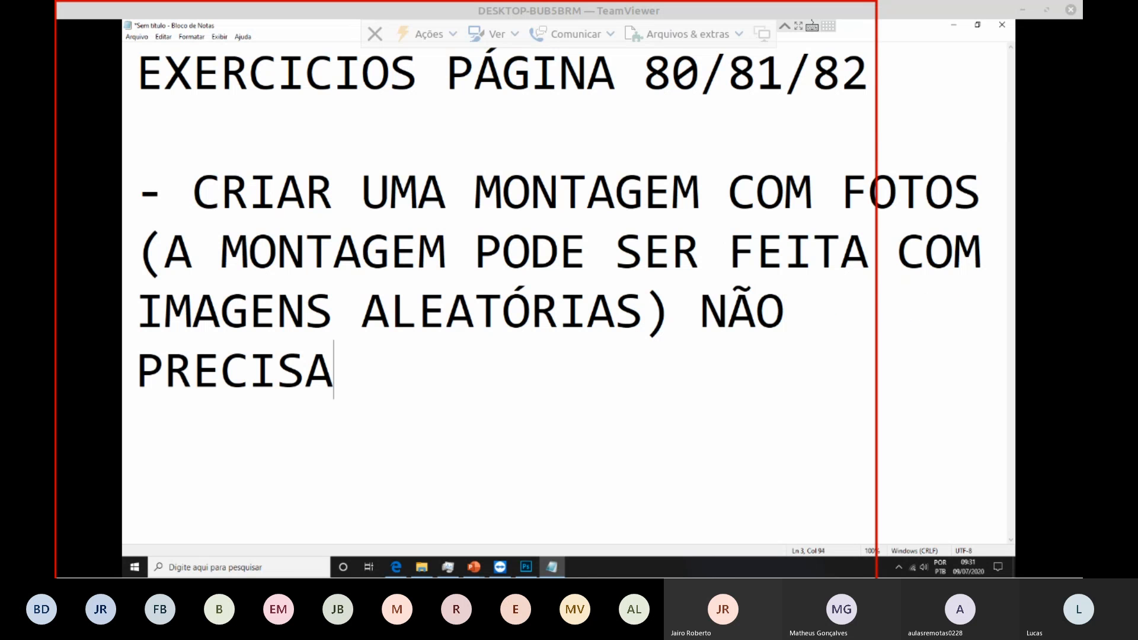
{"action": "type", "text": " NECESSÁ"}
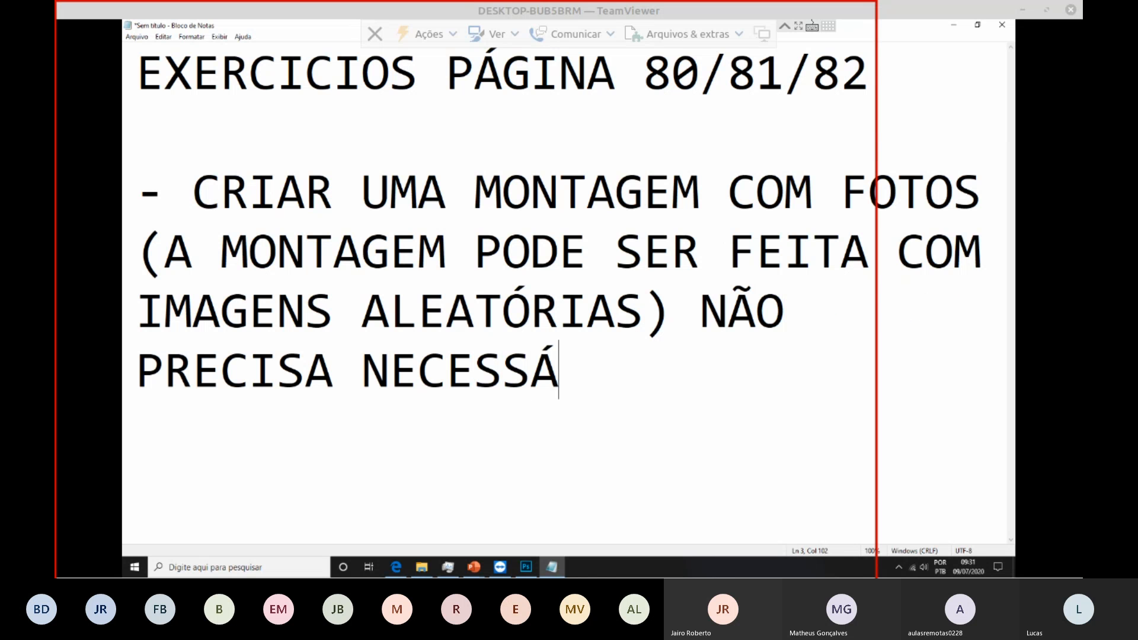
{"action": "type", "text": "RIAMENTE SER DE VCS"}
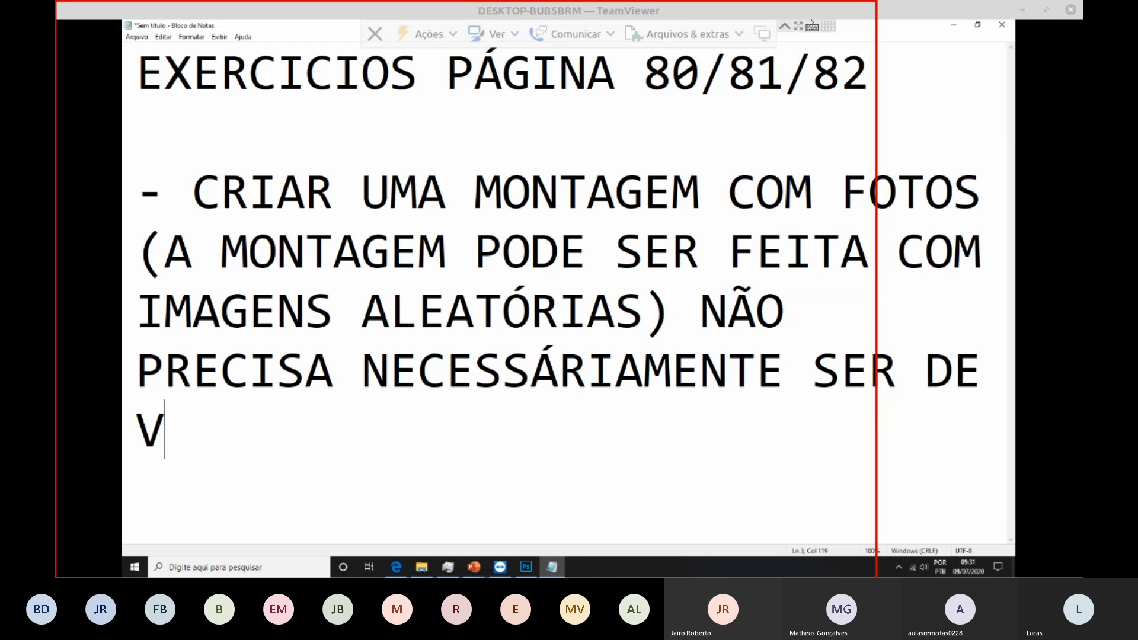
{"action": "key", "text": "BackSpace"}
{"action": "key", "text": "BackSpace"}
{"action": "type", "text": "OCêS"}
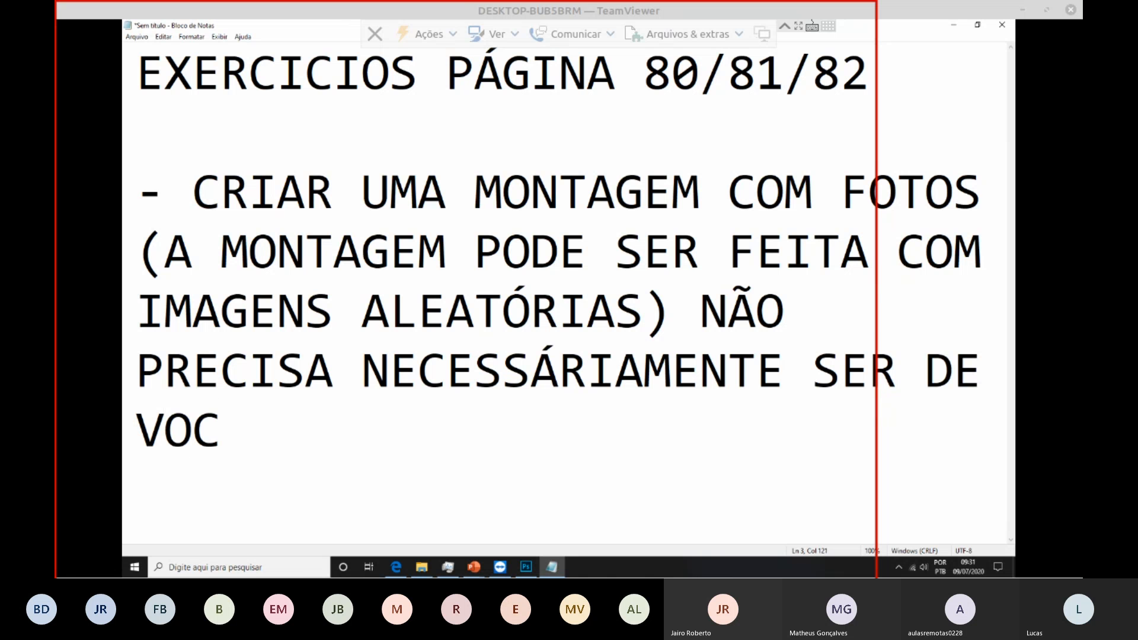
{"action": "key", "text": "BackSpace"}
{"action": "key", "text": "BackSpace"}
{"action": "type", "text": "ÊS"}
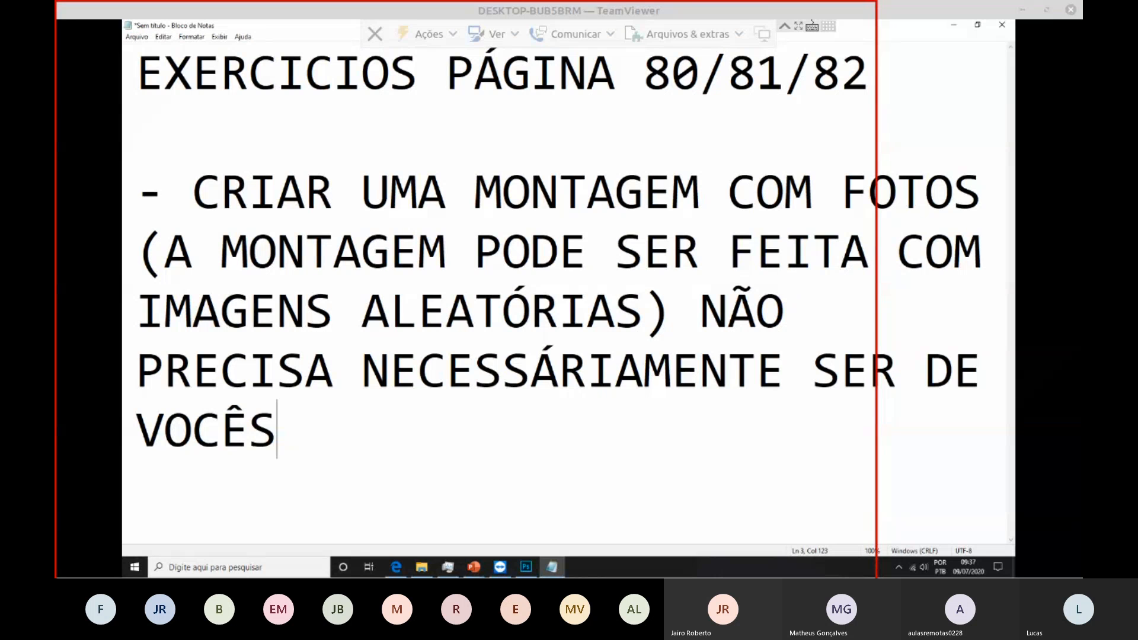
Step: Minimize the TeamViewer remote session and switch to the local note "Nova nota 2"
{"action": "left_click", "coordinate": [58, 12]}
{"action": "key", "text": "alt+Tab"}
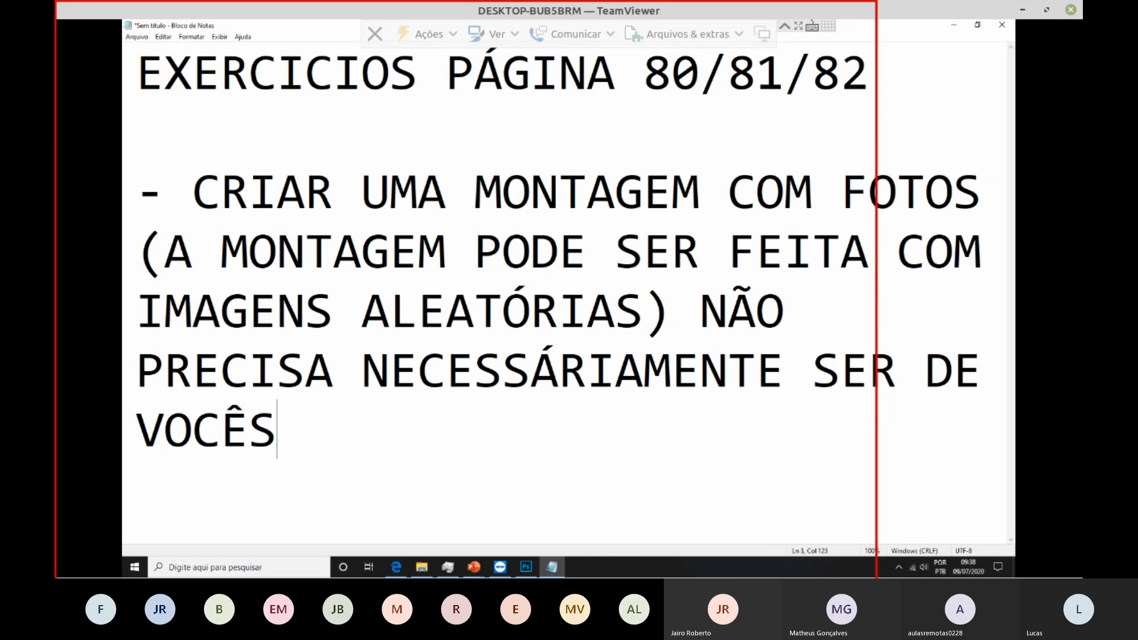
{"action": "key", "text": "alt+F9"}
{"action": "key", "text": "alt+Tab"}
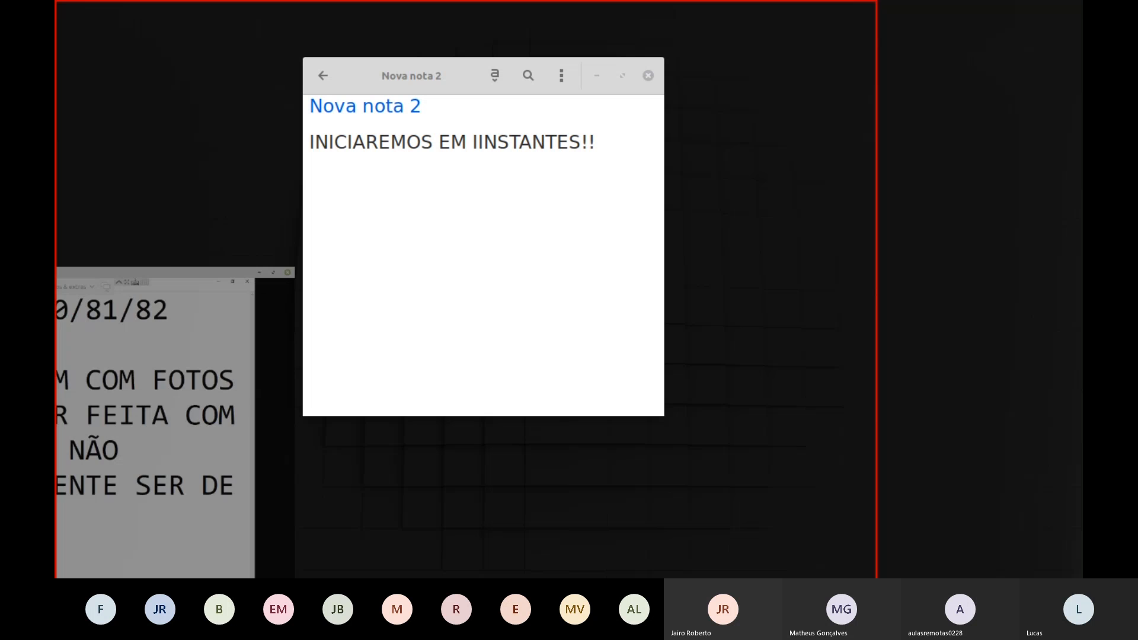